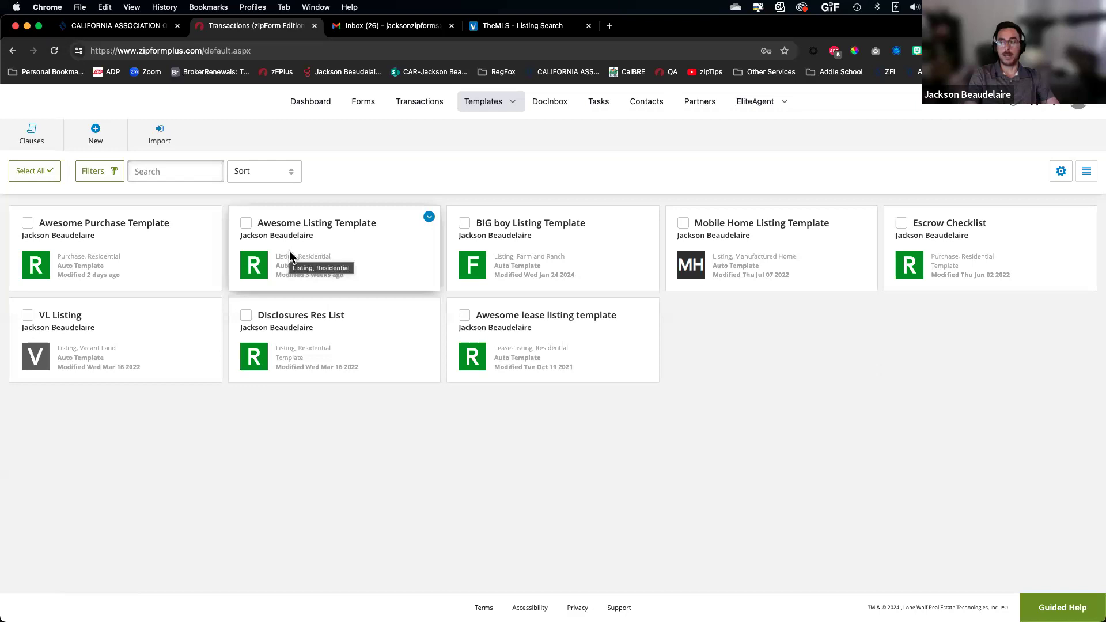
Show all open windows and bring zipForm Plus's templates page into view
key(ctrl+Up)
key(ctrl+Up)
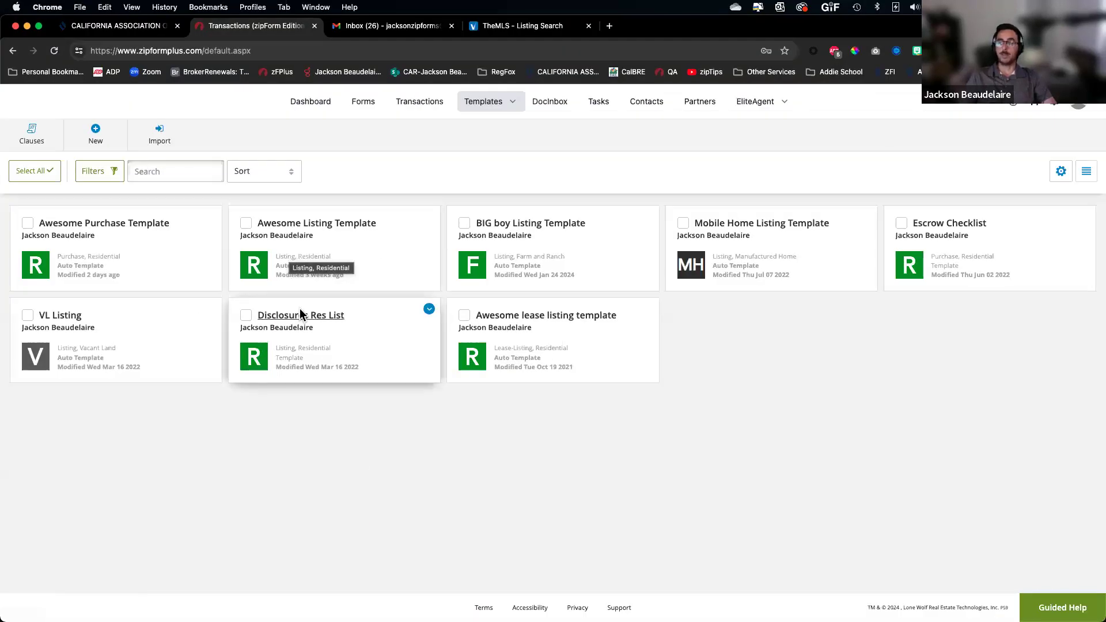
scroll(300, 311, up, 5)
scroll(348, 217, up, 1)
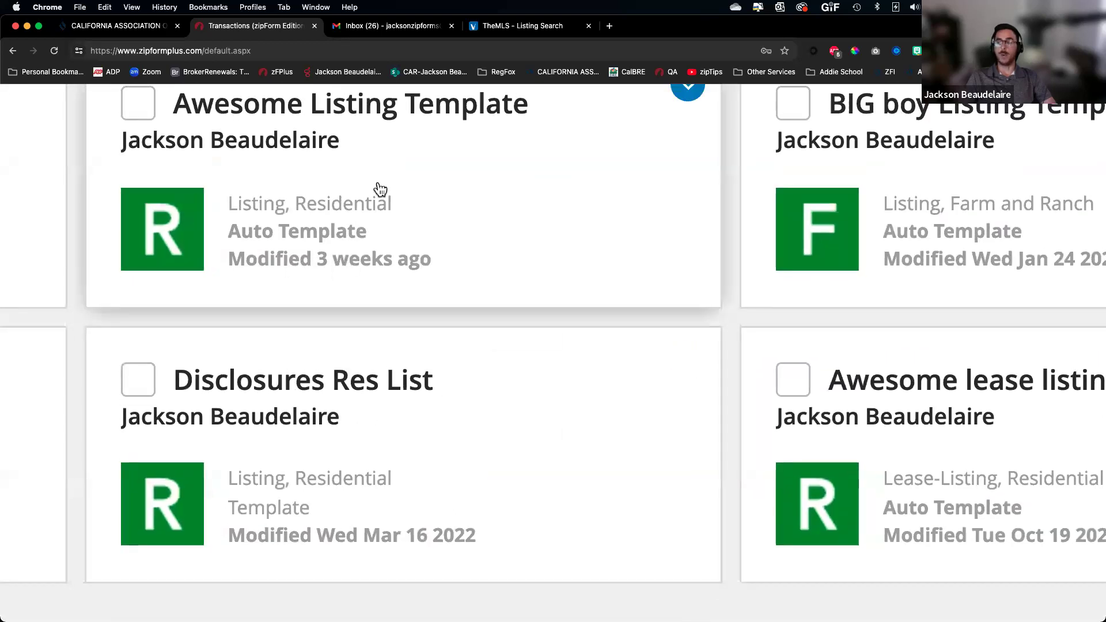
scroll(375, 188, up, 1)
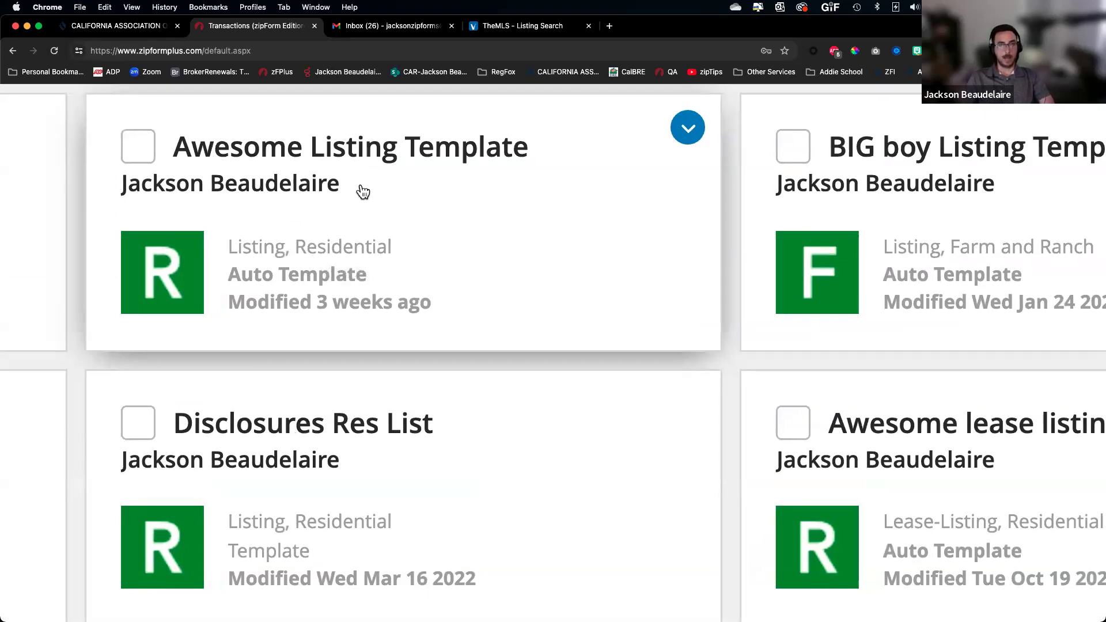
scroll(363, 192, left, 10)
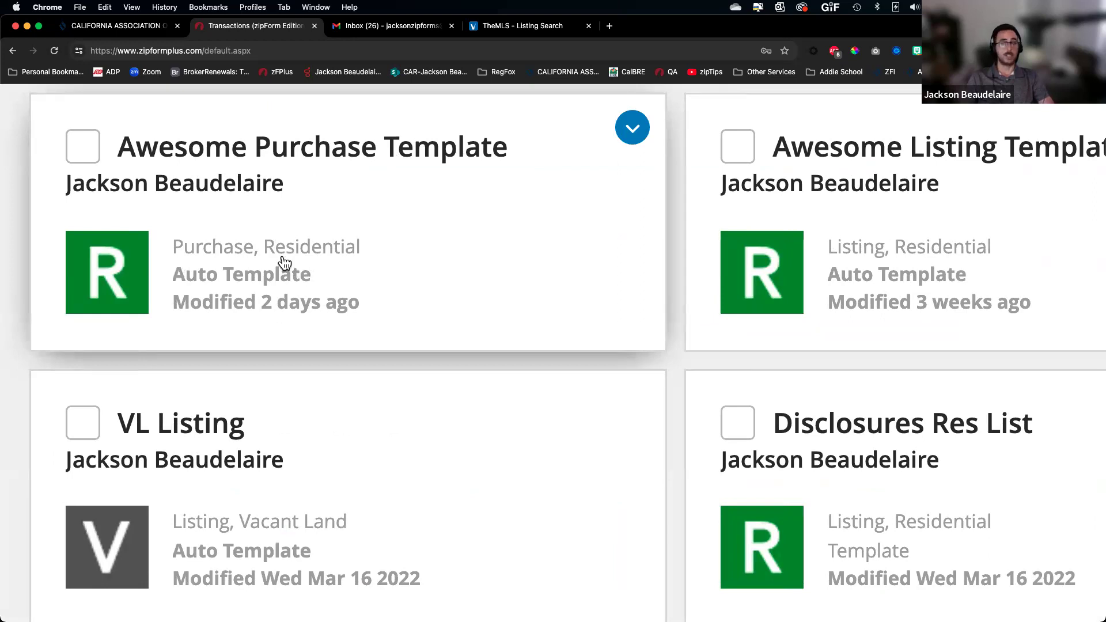
scroll(278, 265, down, 10)
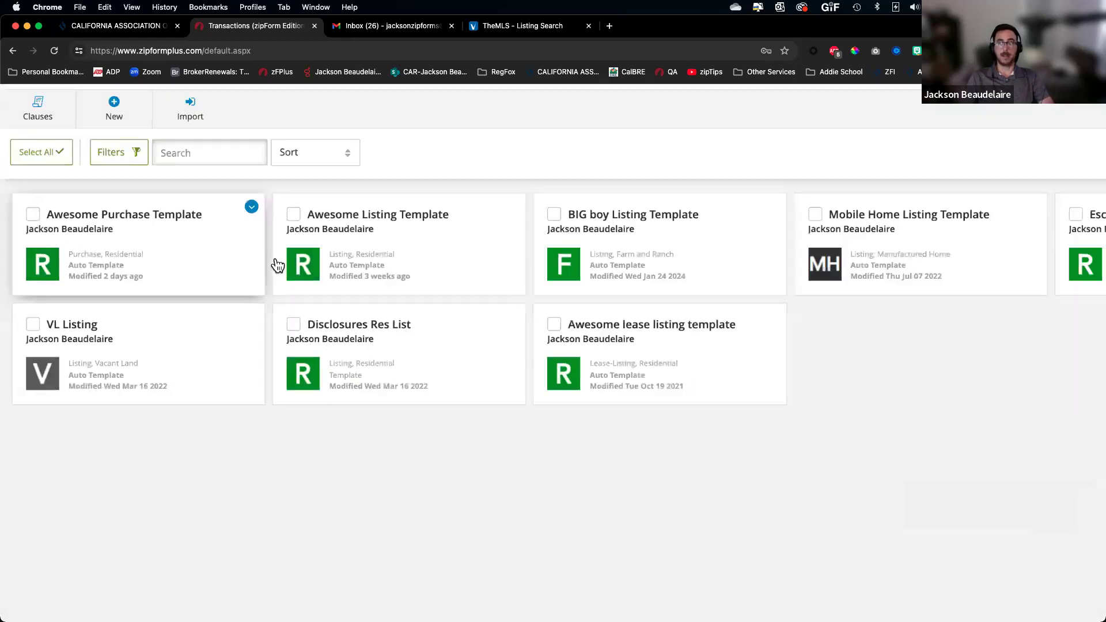
Start a new listing template, try categories Multiunit then Vacant Land, and discard it
click(96, 137)
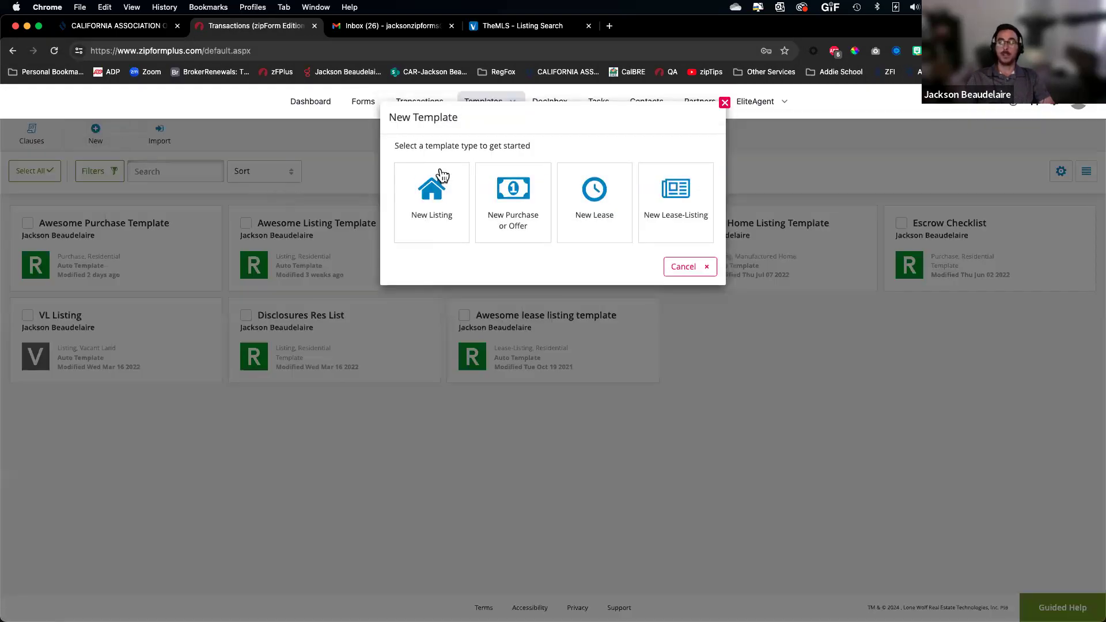
click(433, 203)
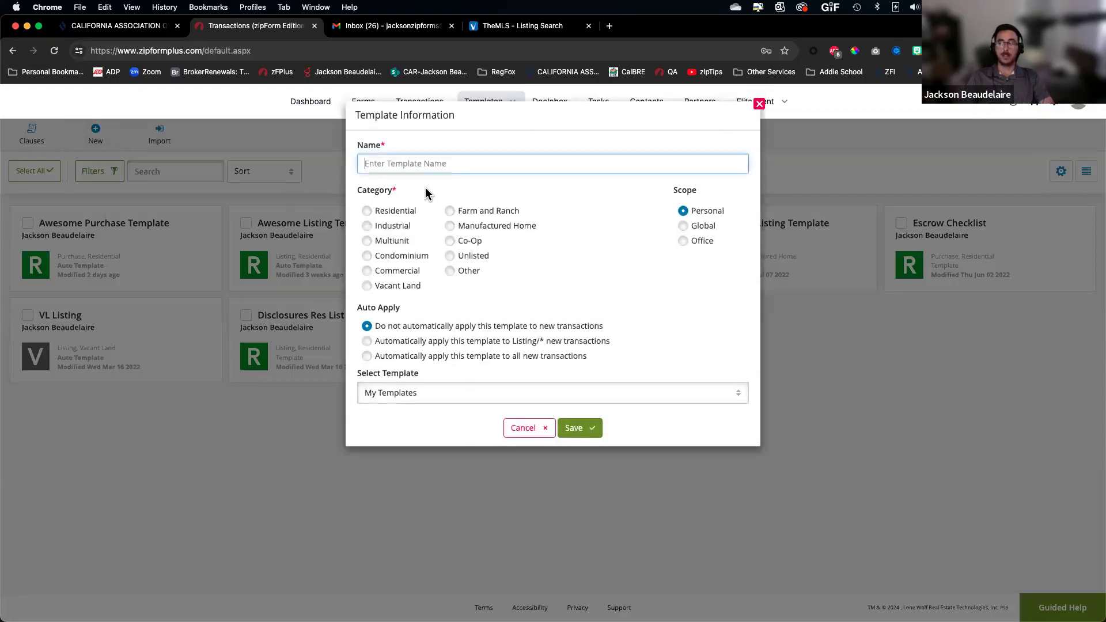
click(382, 163)
scroll(391, 192, up, 5)
scroll(391, 191, up, 5)
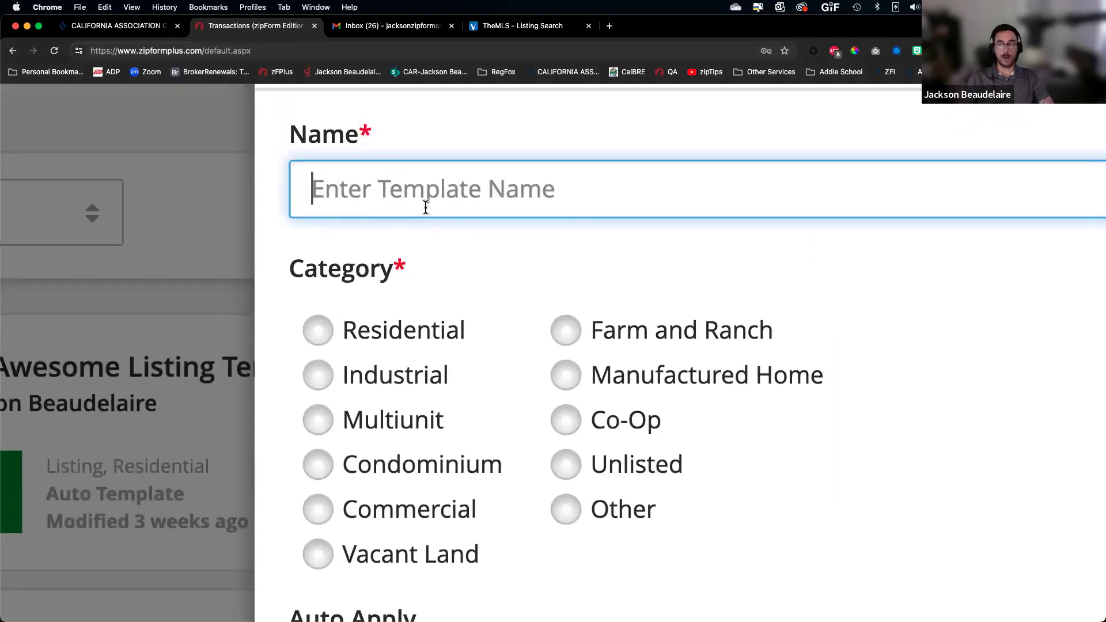
scroll(426, 210, down, 6)
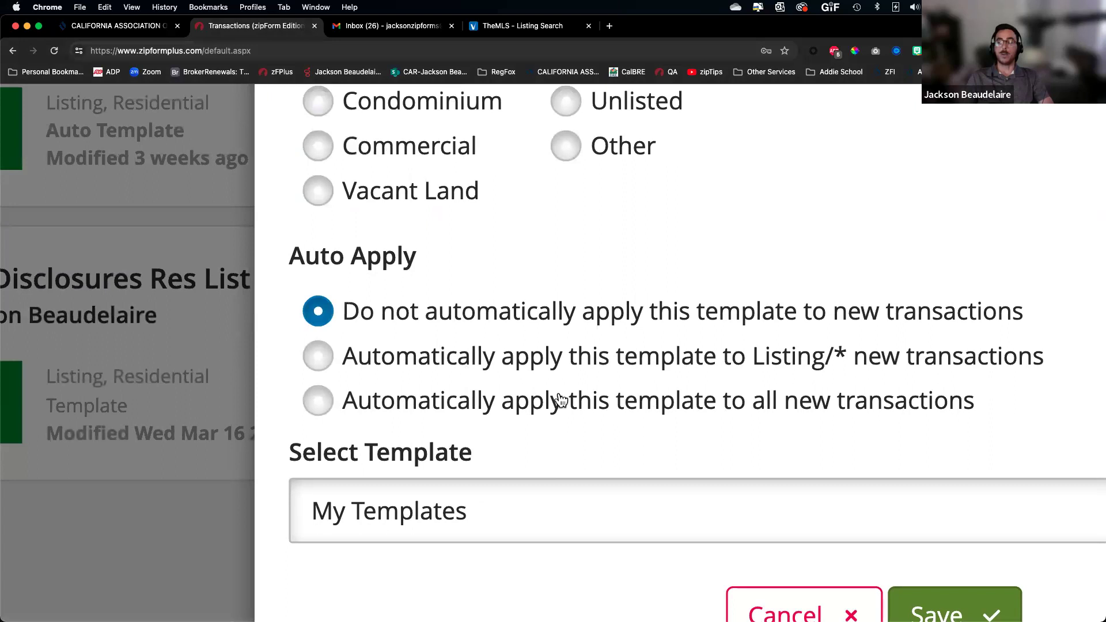
scroll(512, 415, right, 3)
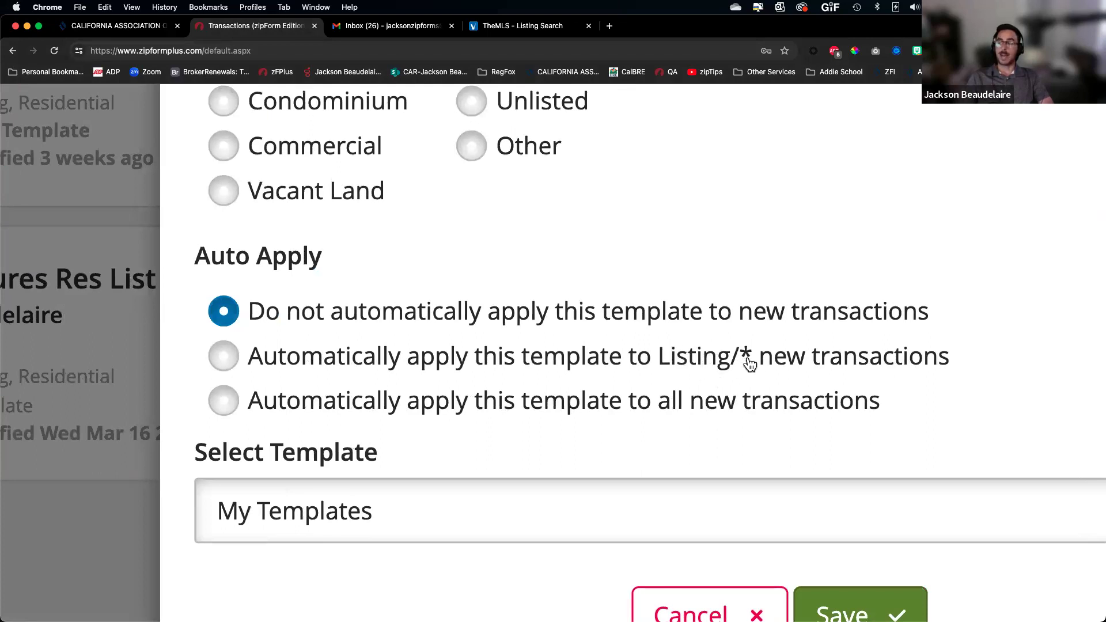
scroll(817, 361, up, 2)
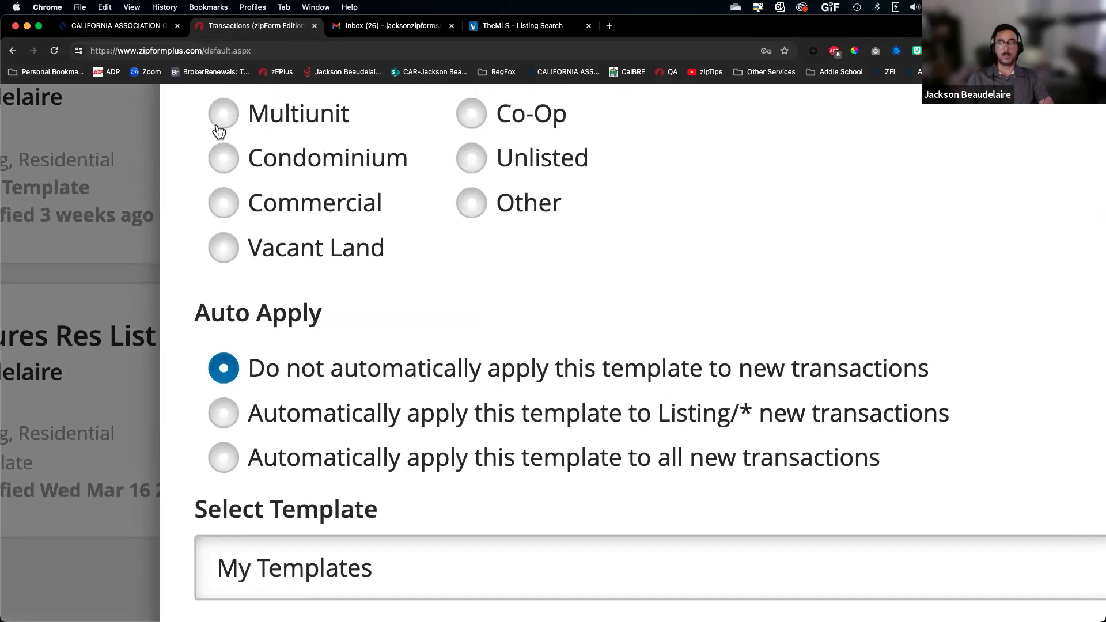
click(220, 129)
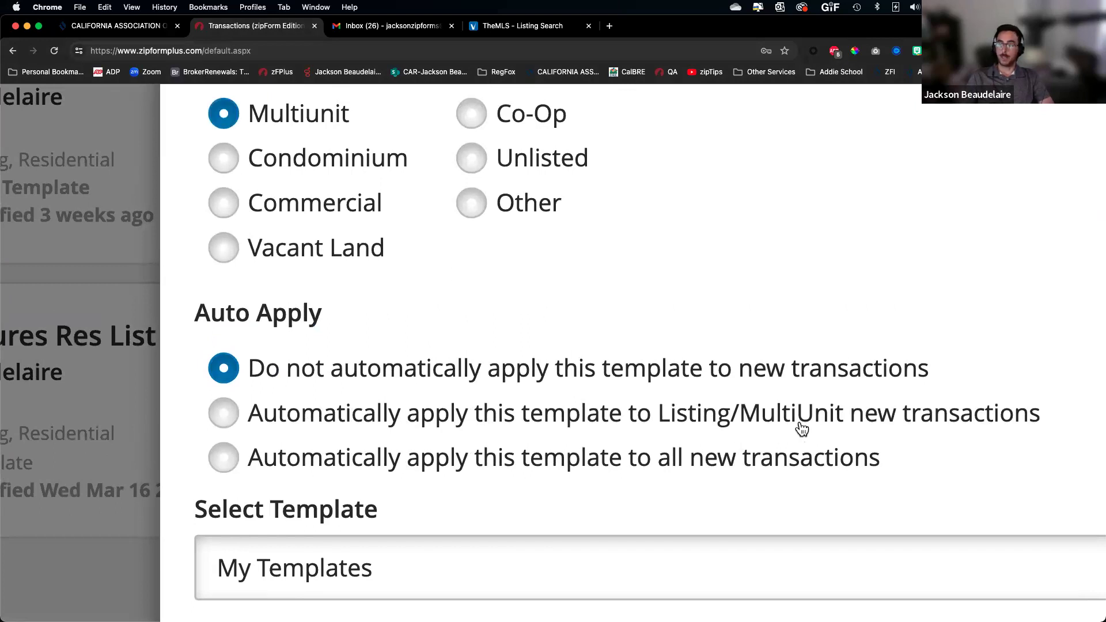
click(224, 249)
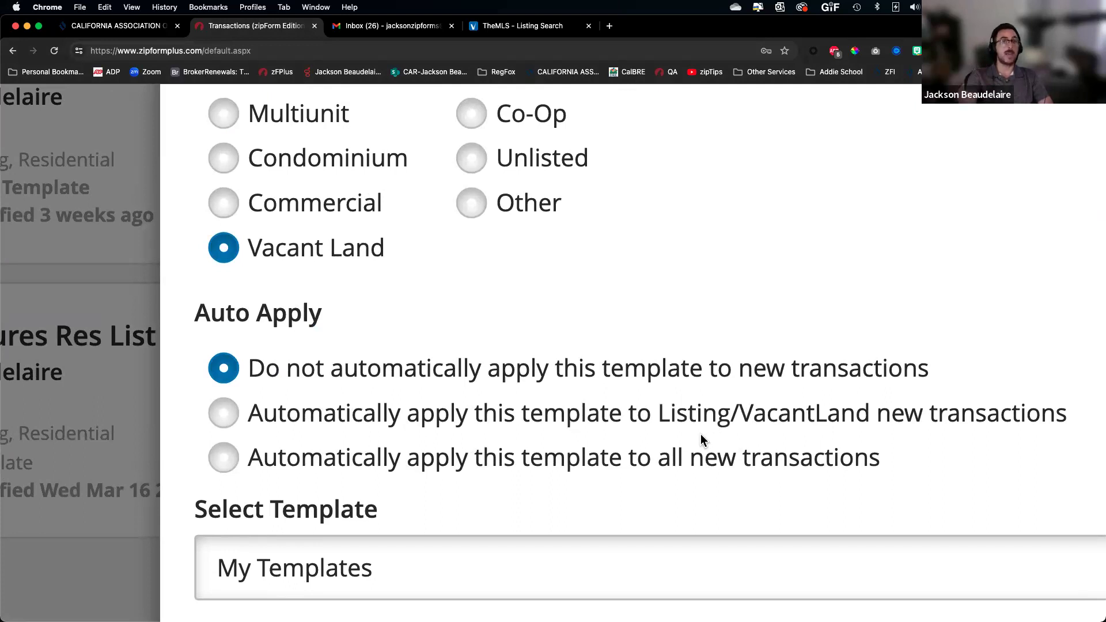
scroll(697, 434, down, 10)
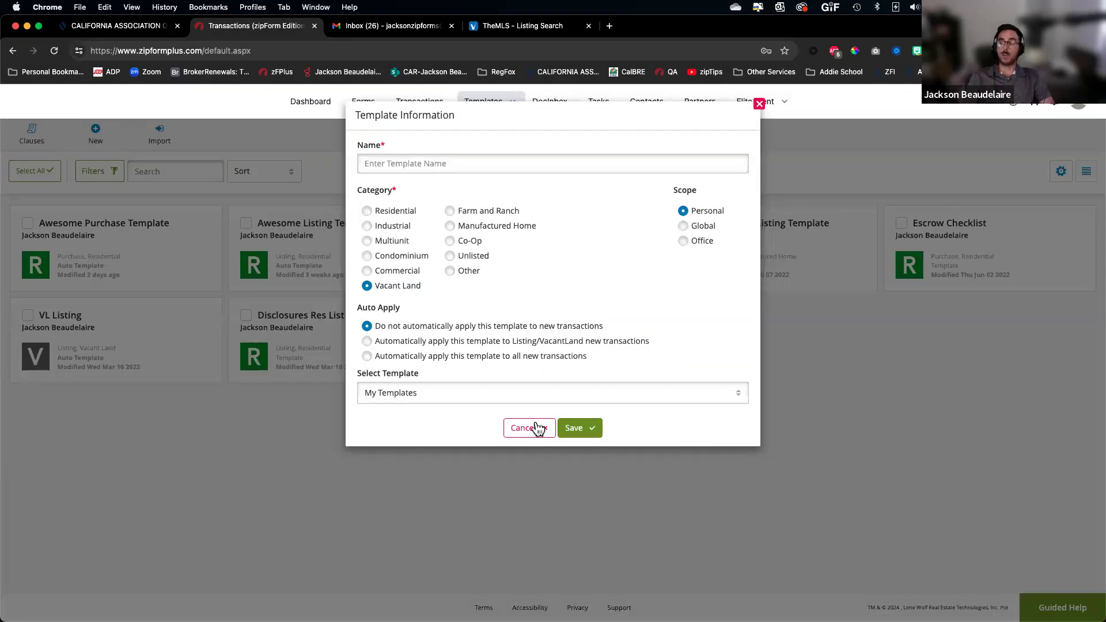
click(525, 427)
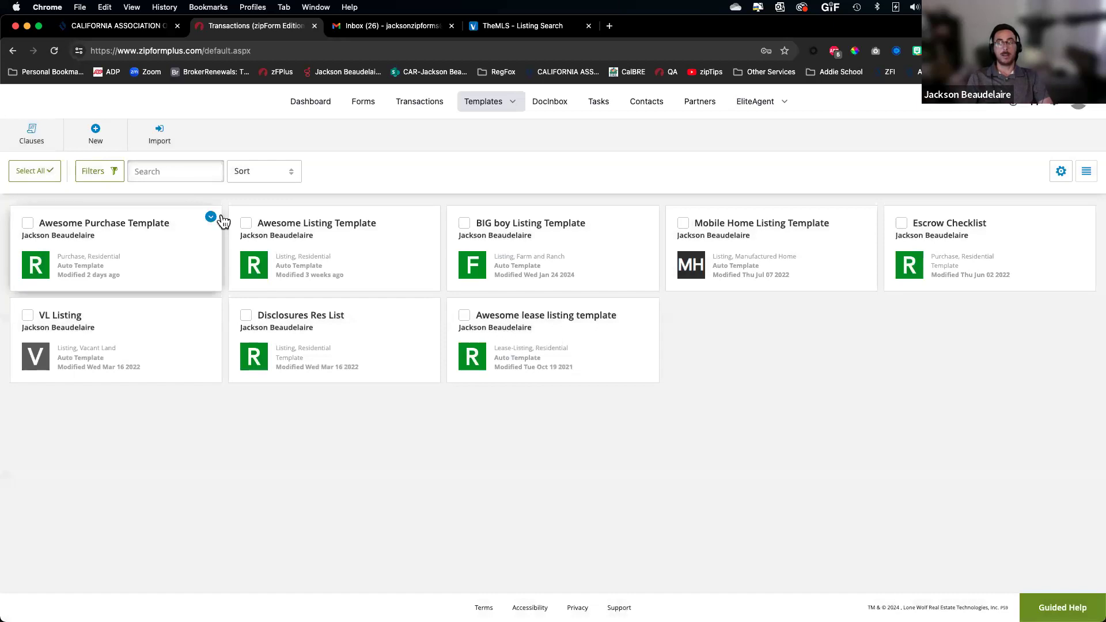
Review the Awesome Purchase Template's settings, then close them
click(211, 217)
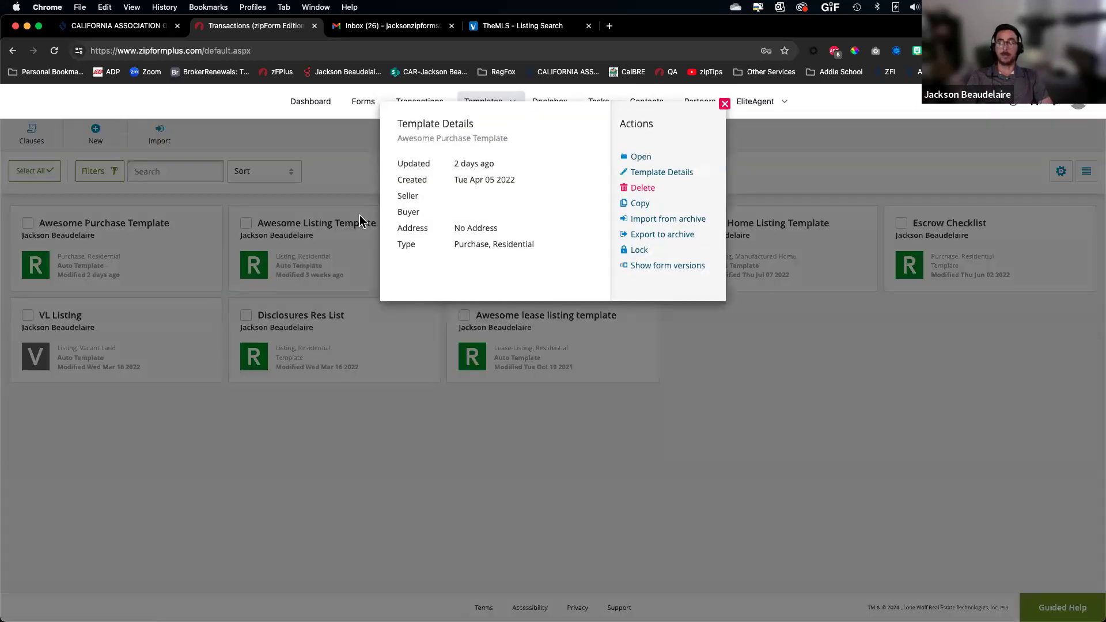
click(663, 173)
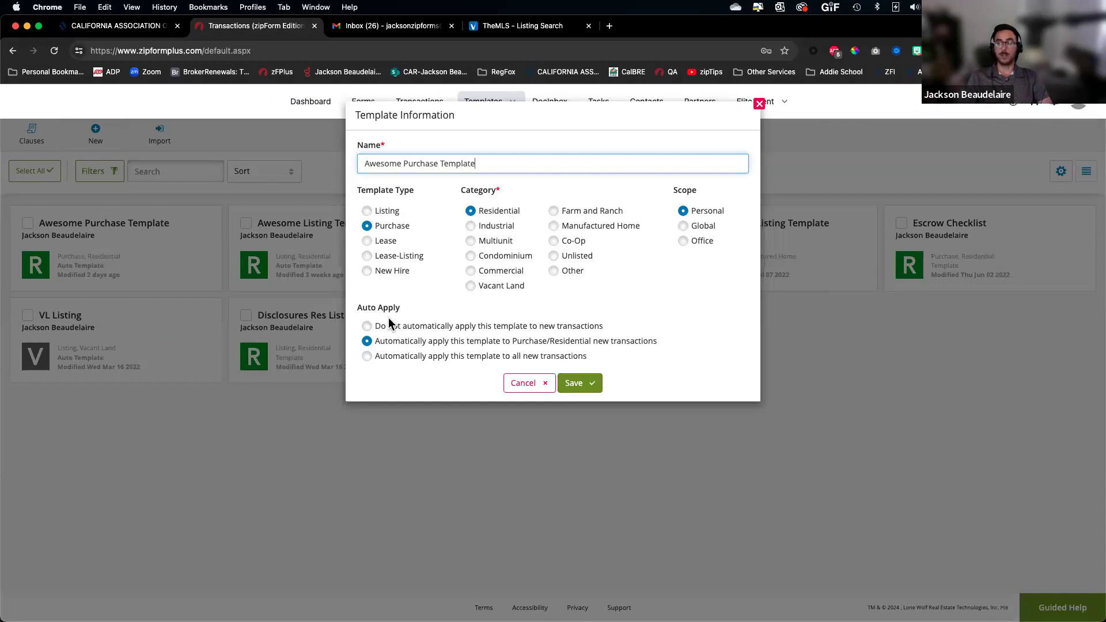
click(524, 389)
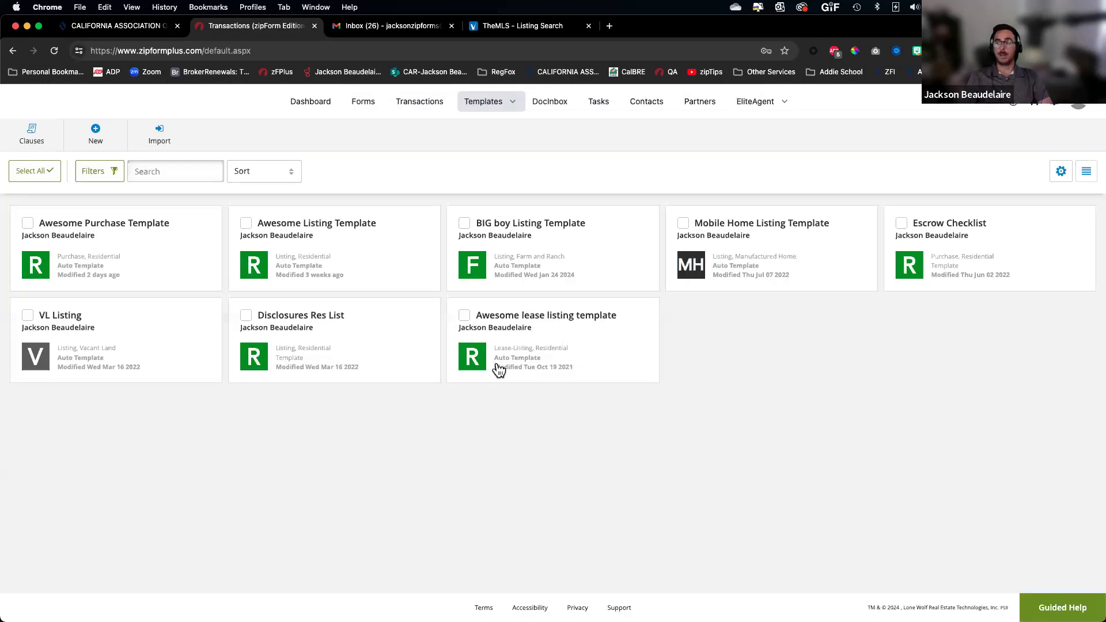
Open the Awesome Listing Template and its Listing Docs folder
click(320, 226)
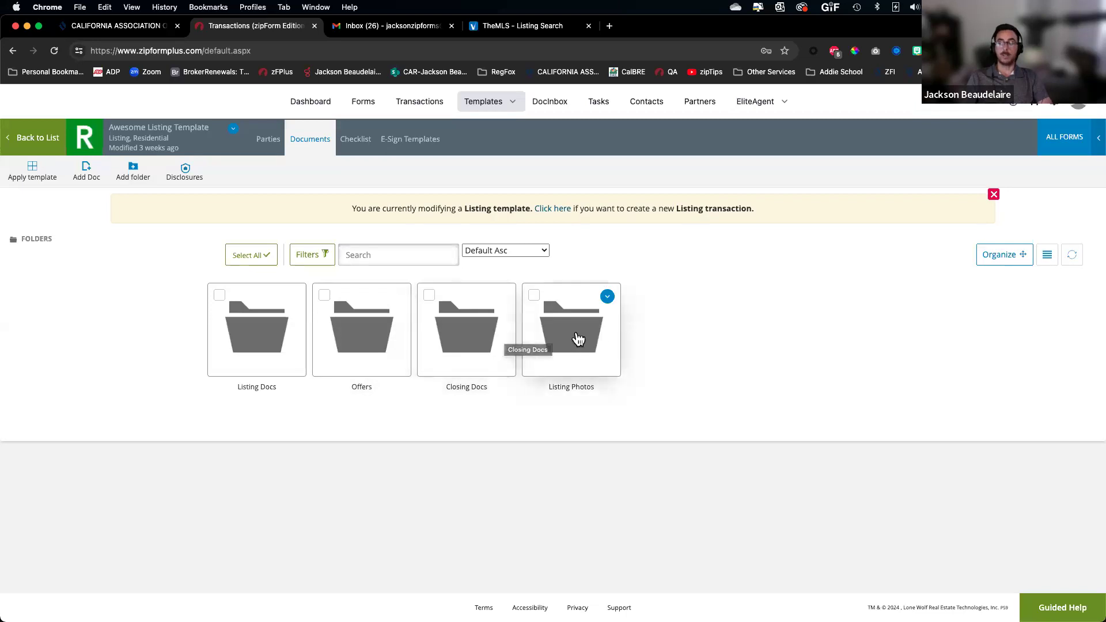
click(251, 334)
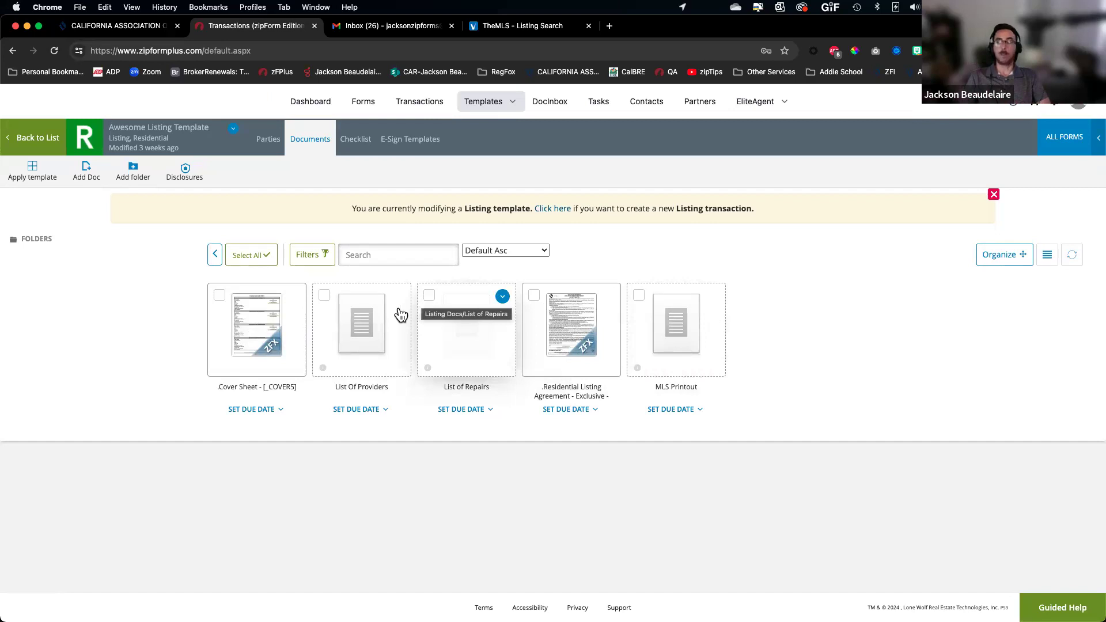
scroll(370, 333, up, 5)
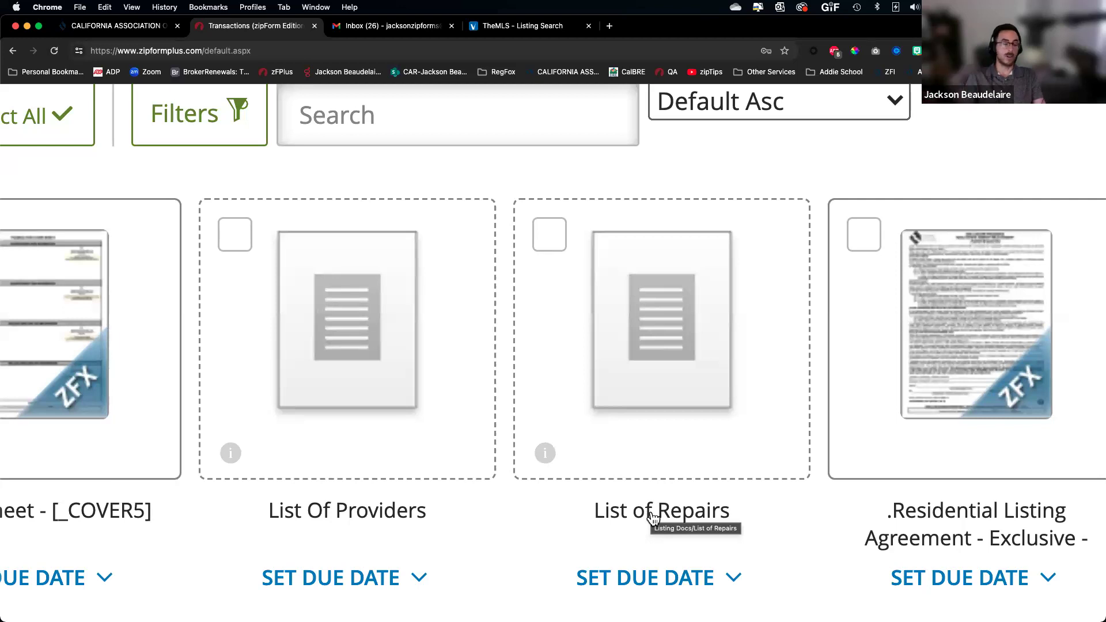
key(ctrl+Up)
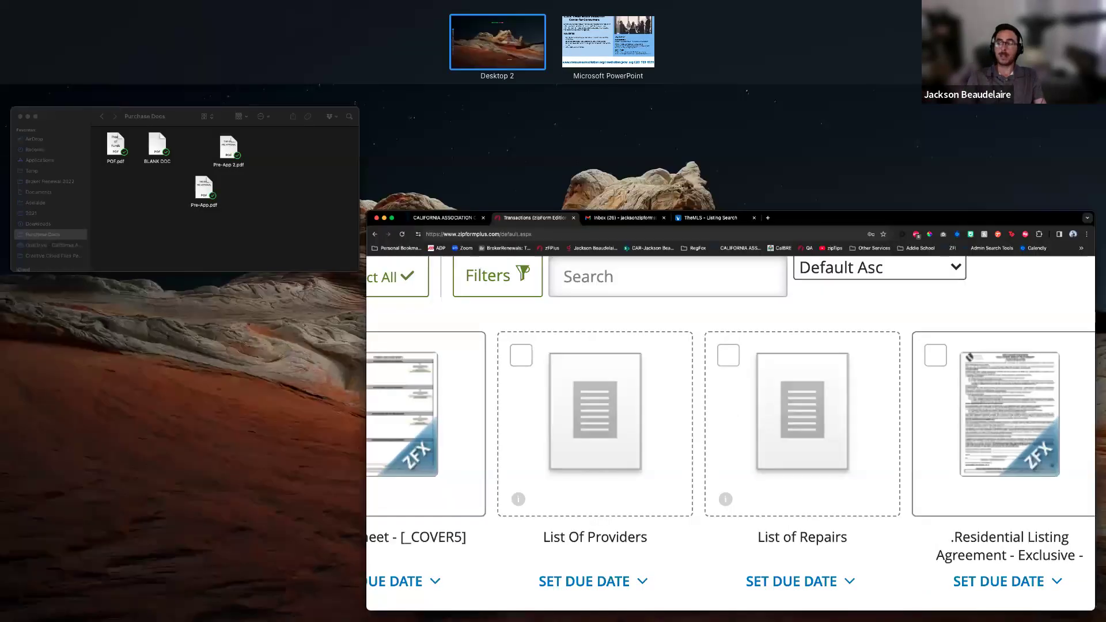
click(577, 369)
key(super+0)
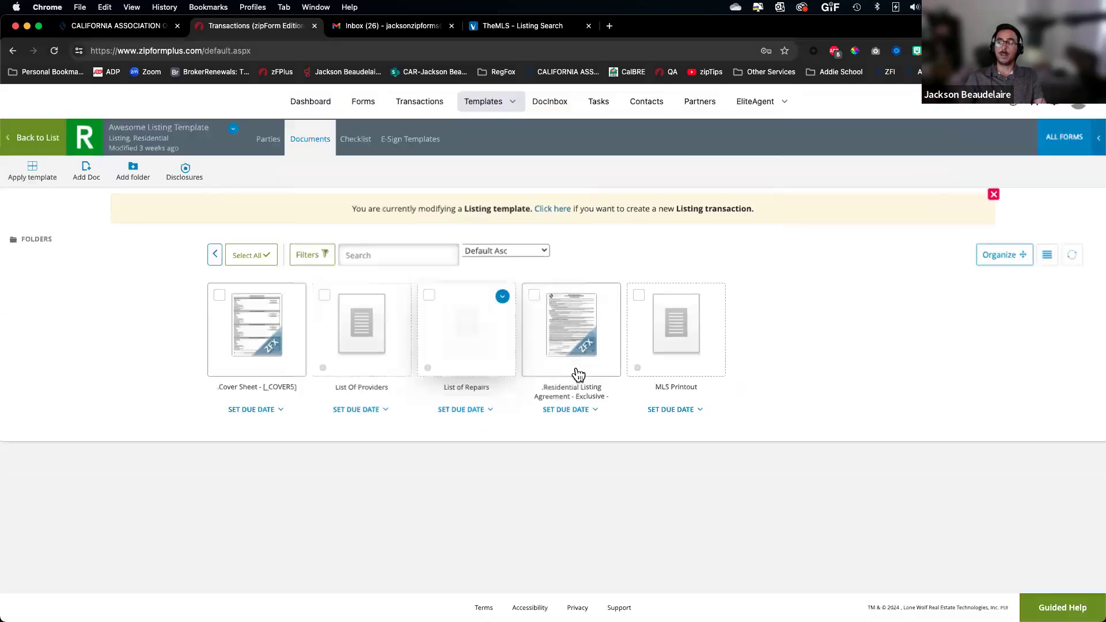
scroll(86, 175, up, 5)
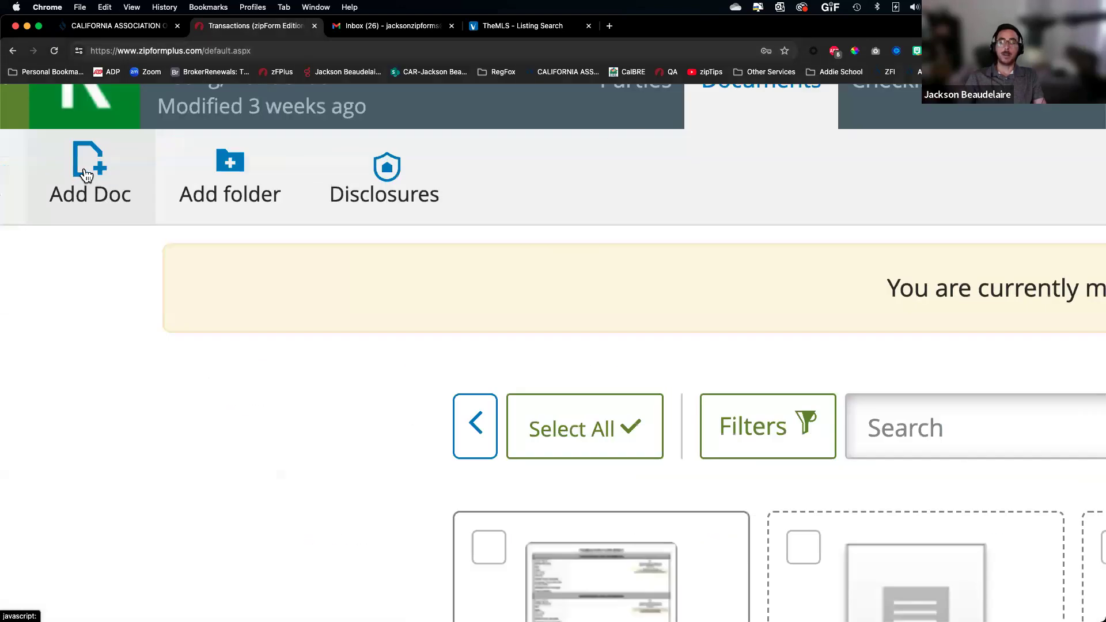
scroll(86, 175, down, 5)
click(85, 168)
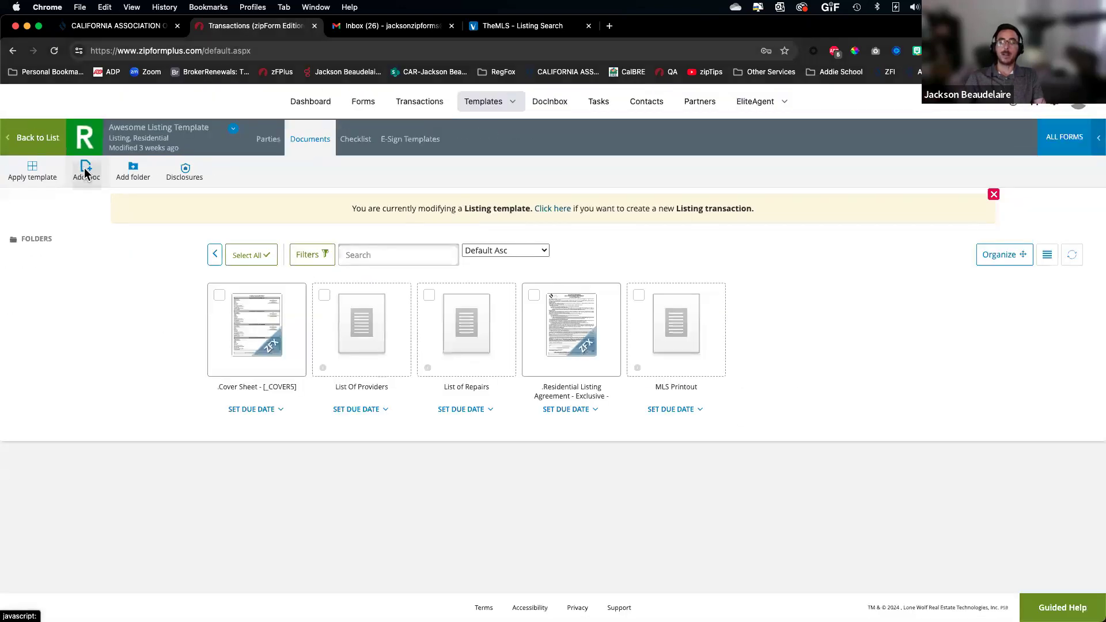
scroll(536, 190, up, 5)
scroll(536, 190, down, 5)
click(534, 190)
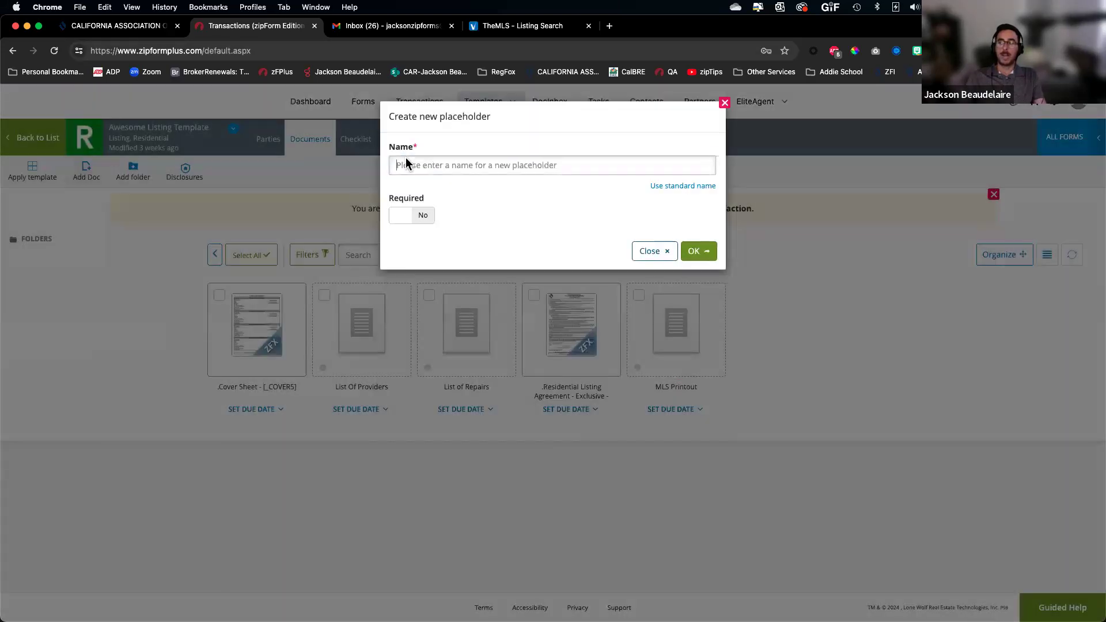
click(413, 217)
click(413, 217)
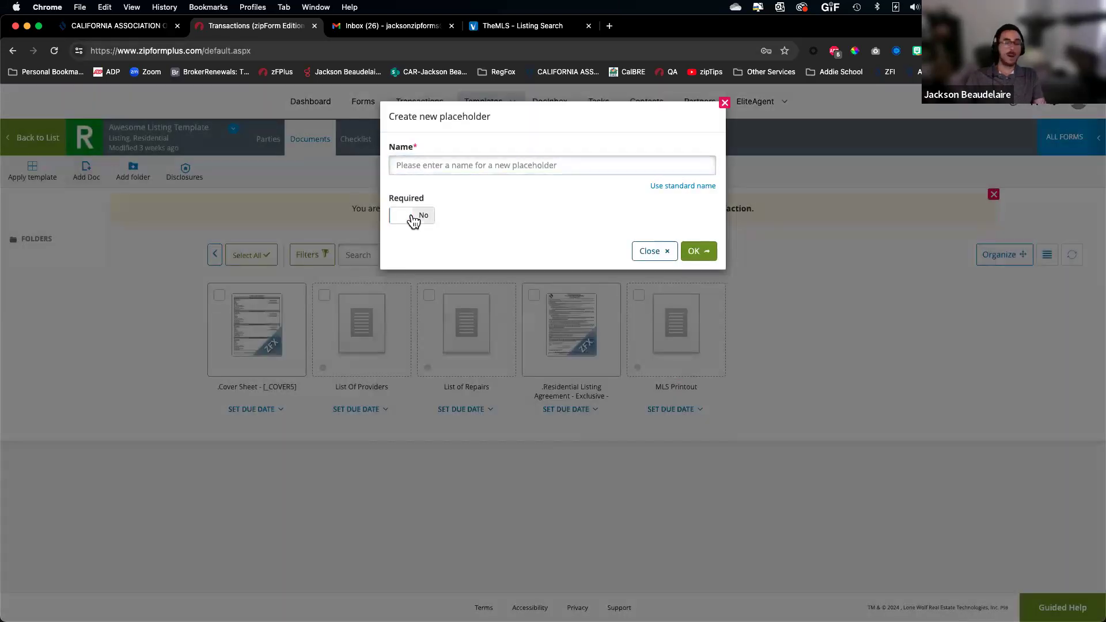
click(655, 250)
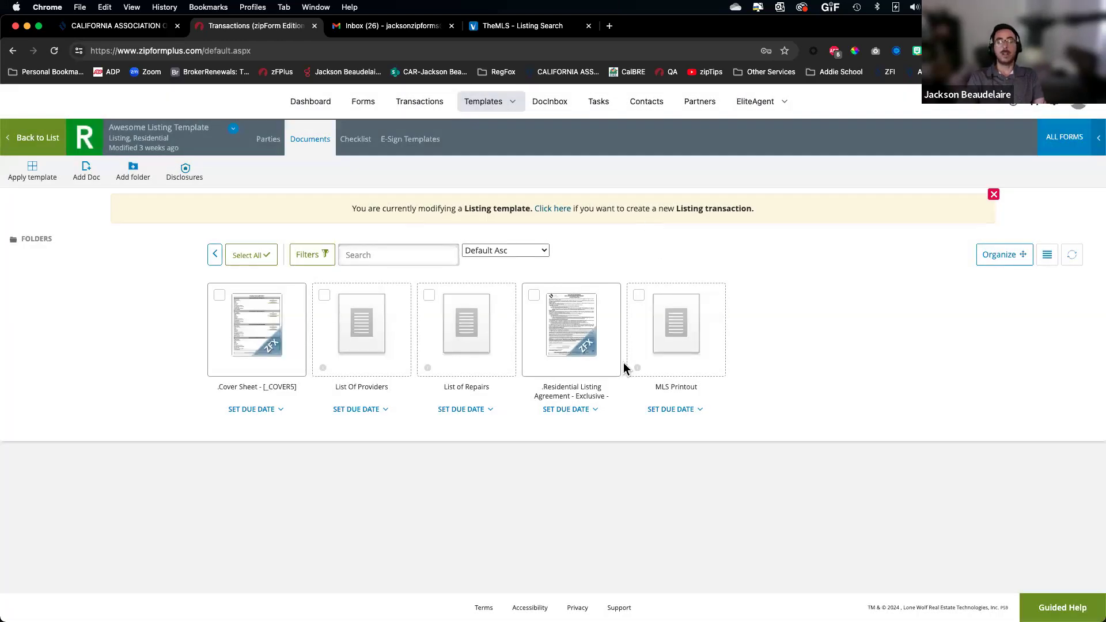
mouse_move(622, 361)
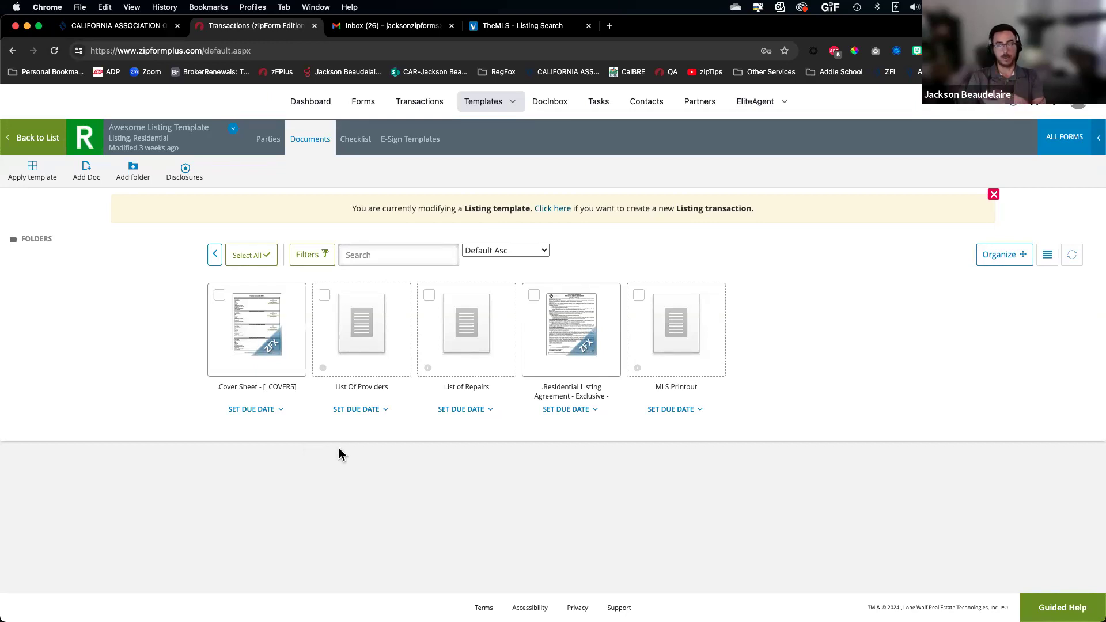
mouse_move(578, 340)
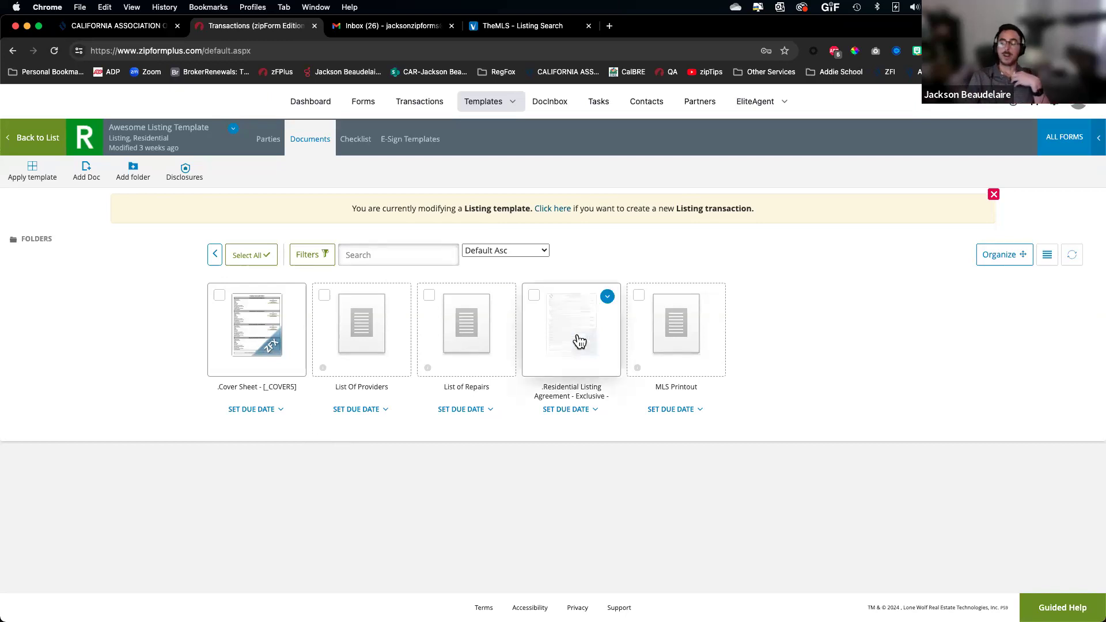
Open the Residential Listing Agreement – Exclusive – 12/23 in the new form editor
click(578, 340)
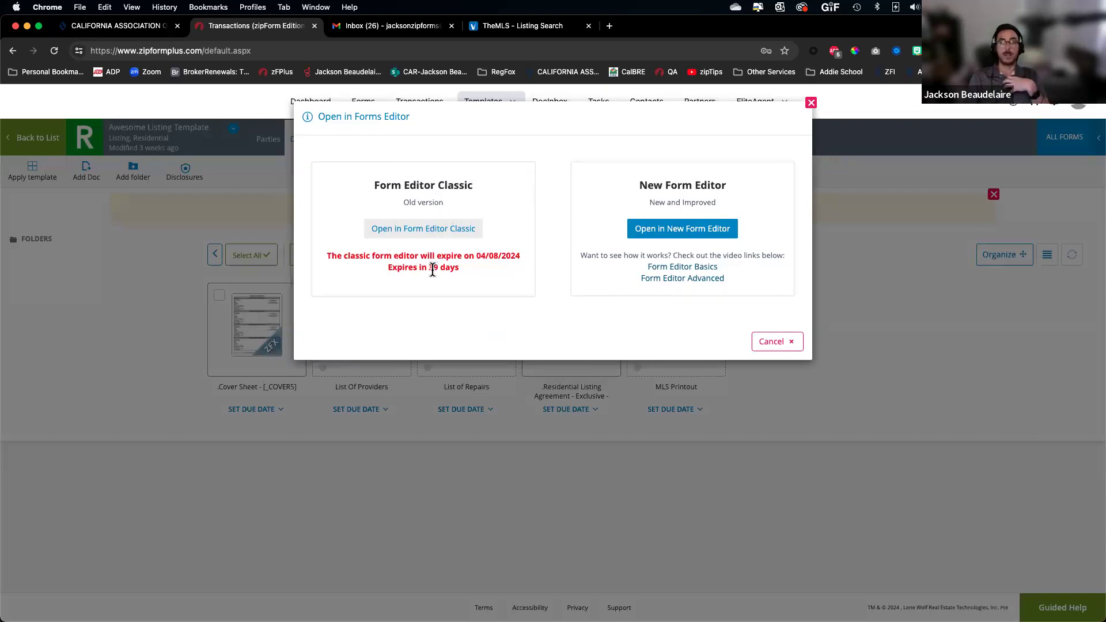
scroll(432, 270, up, 5)
scroll(432, 270, down, 5)
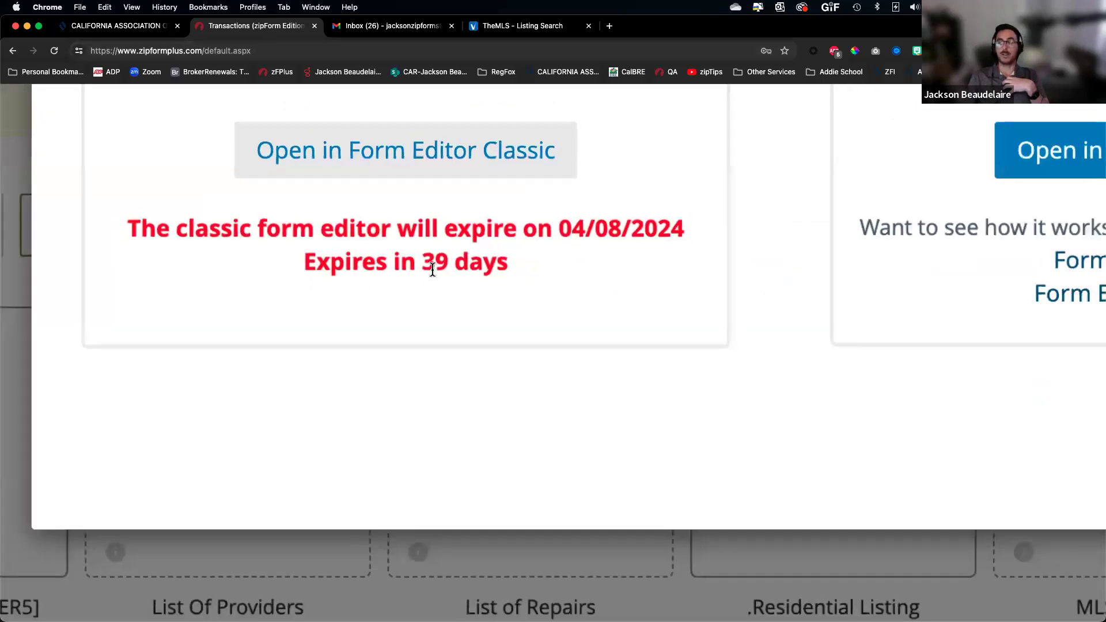
scroll(433, 270, up, 1)
scroll(433, 270, up, 3)
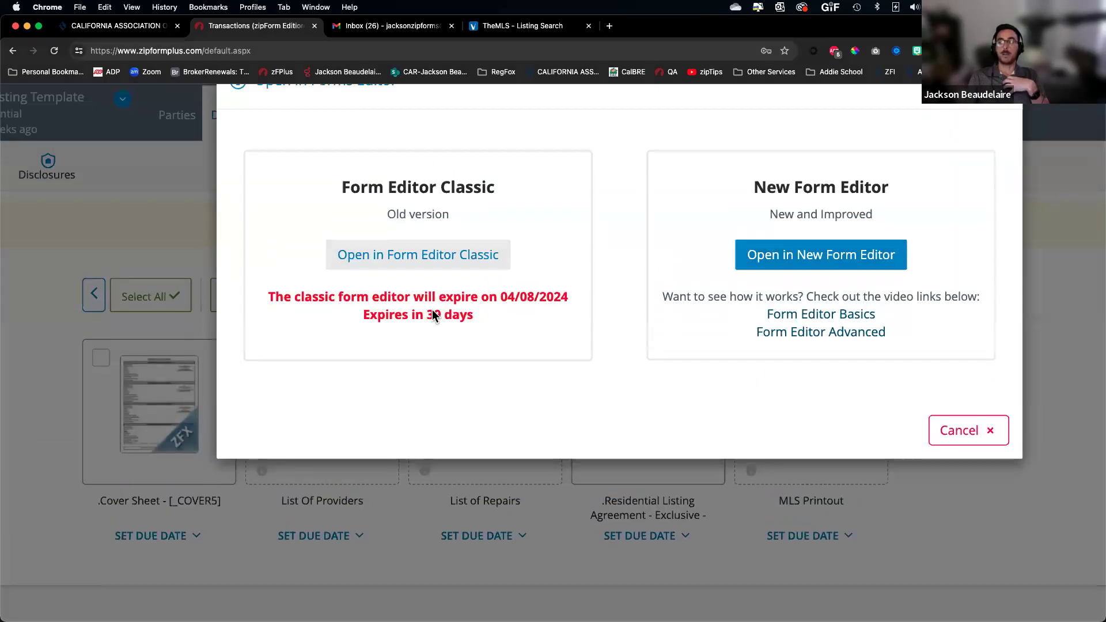
scroll(465, 223, up, 2)
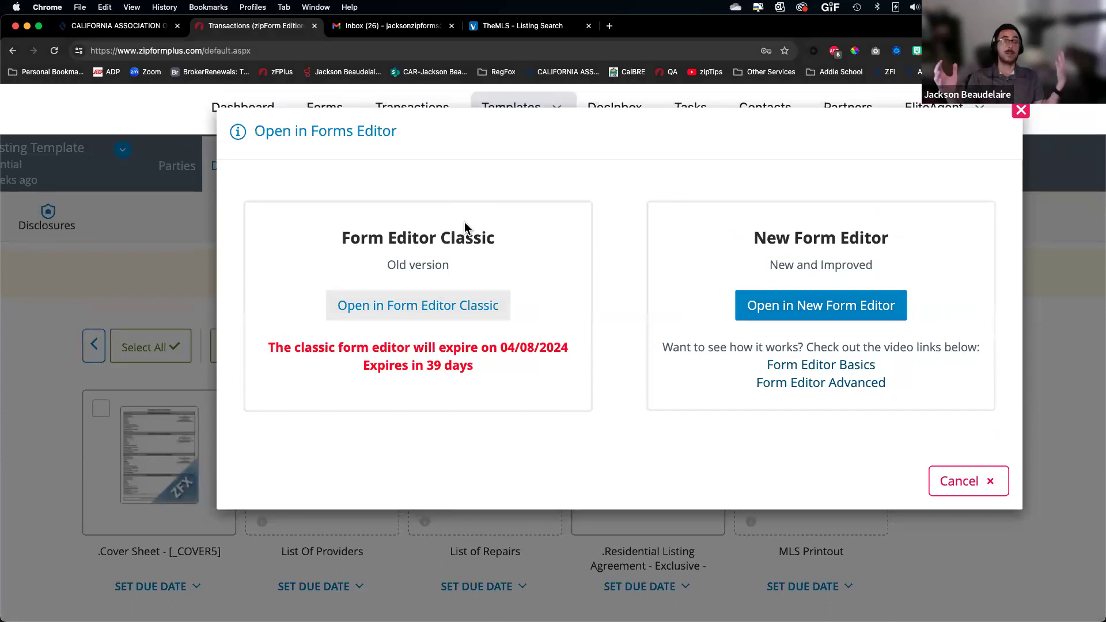
scroll(464, 222, right, 4)
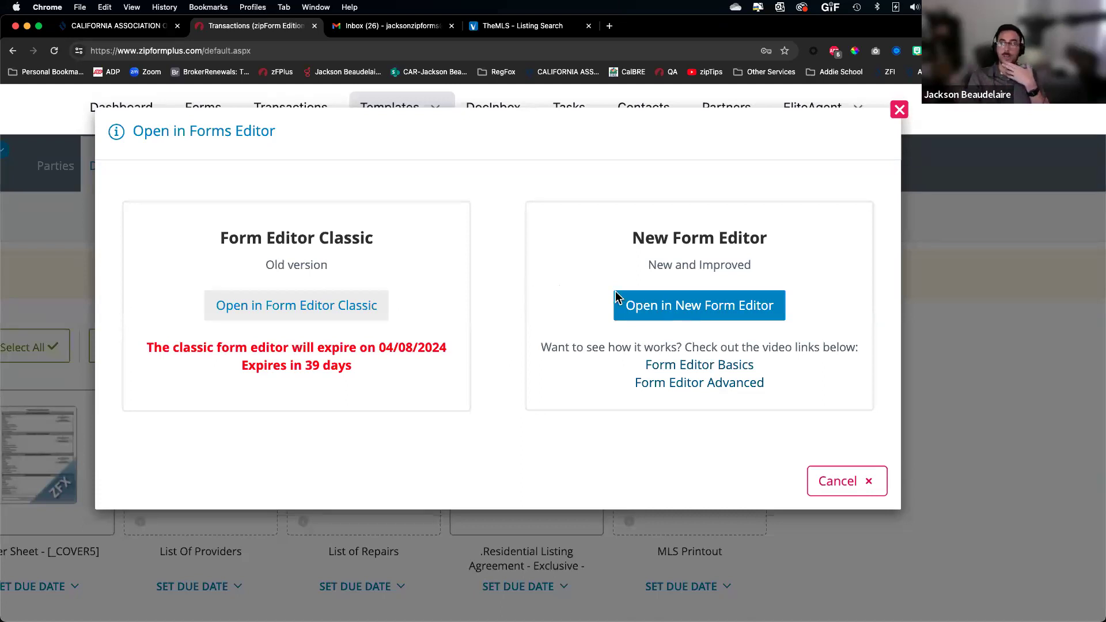
click(686, 304)
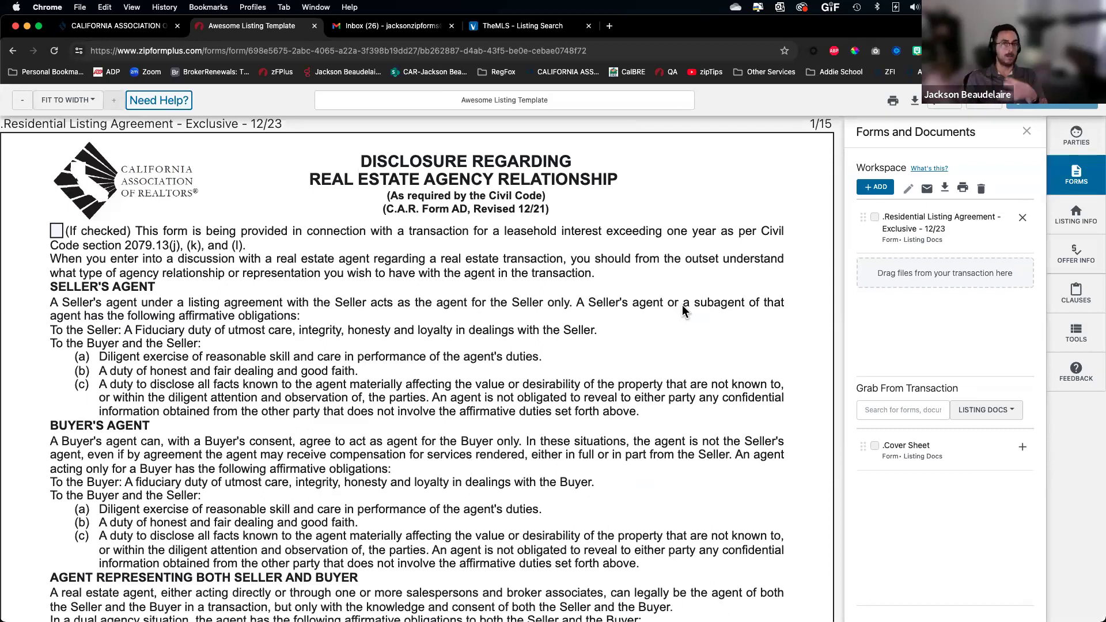
scroll(395, 459, down, 8)
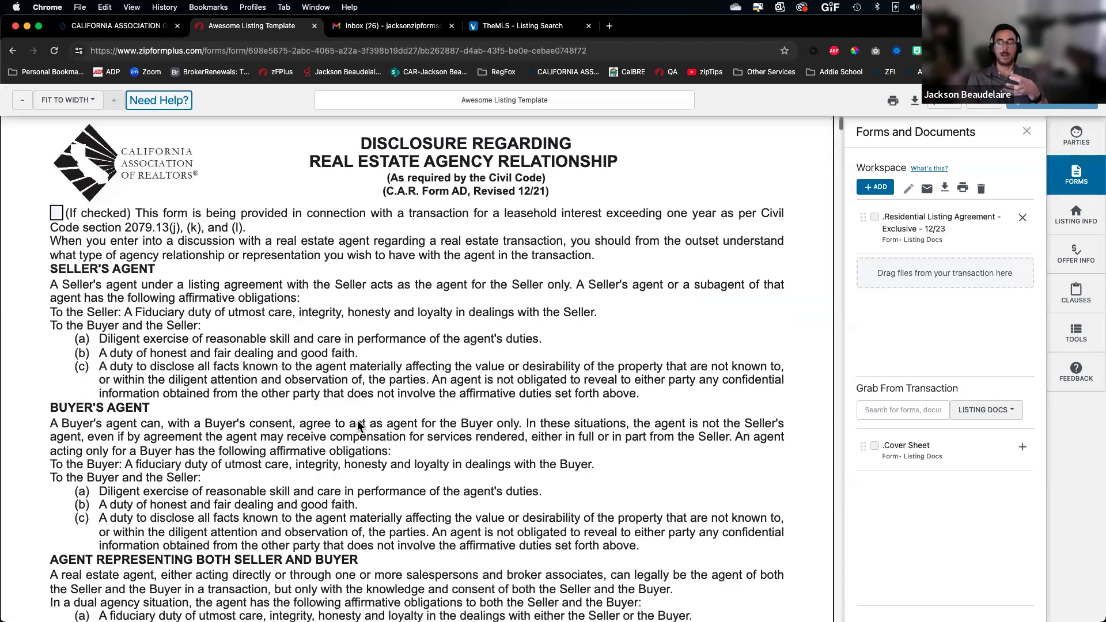
scroll(95, 470, down, 3)
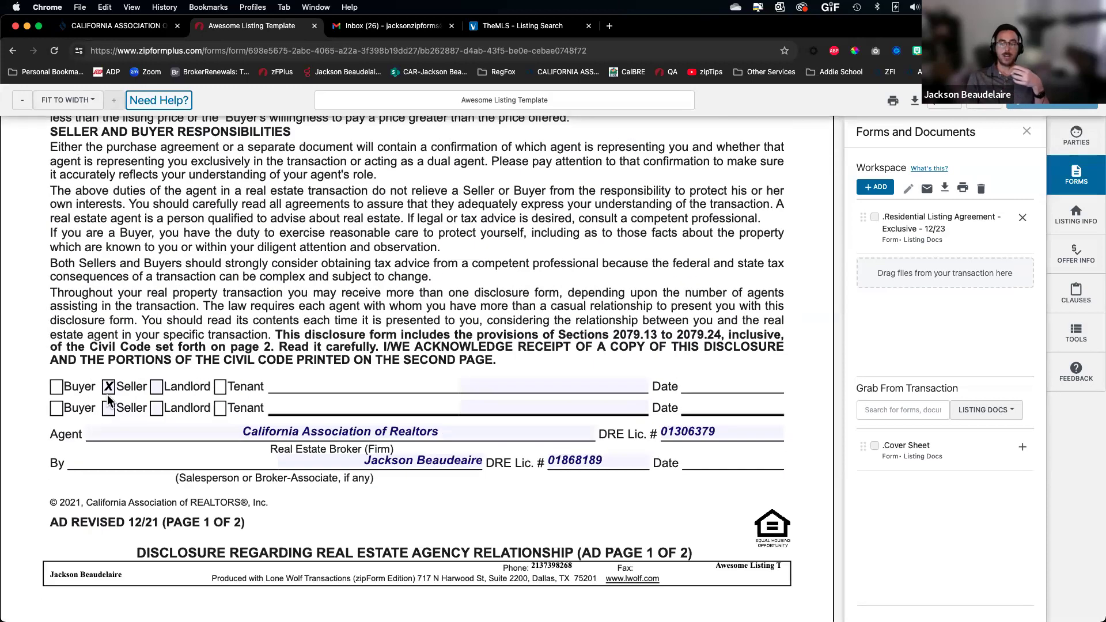
scroll(109, 400, up, 5)
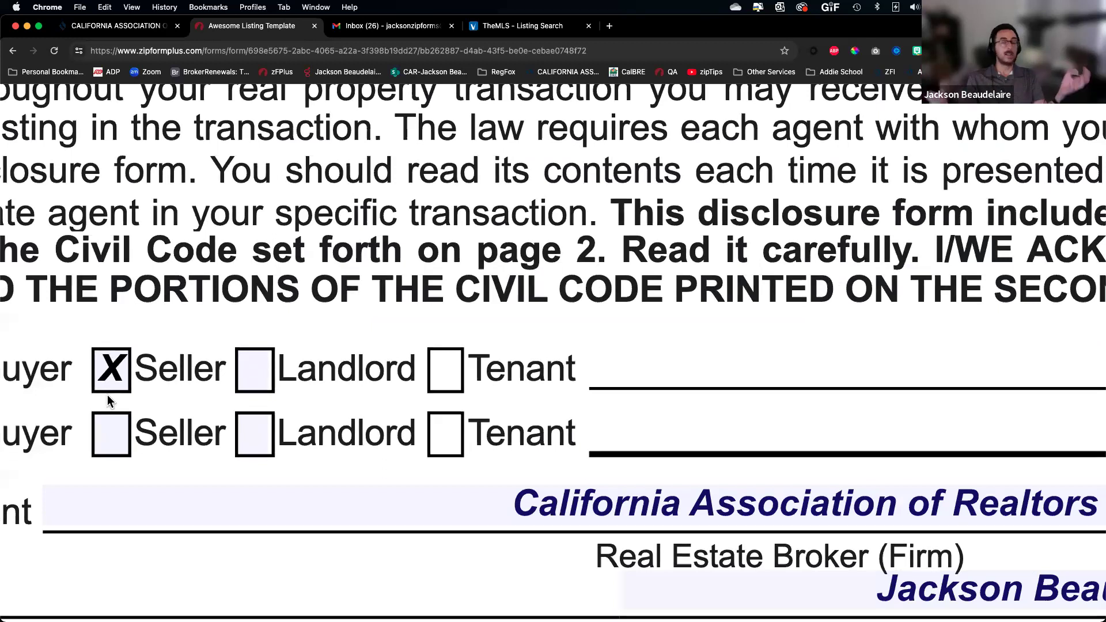
scroll(107, 395, down, 1)
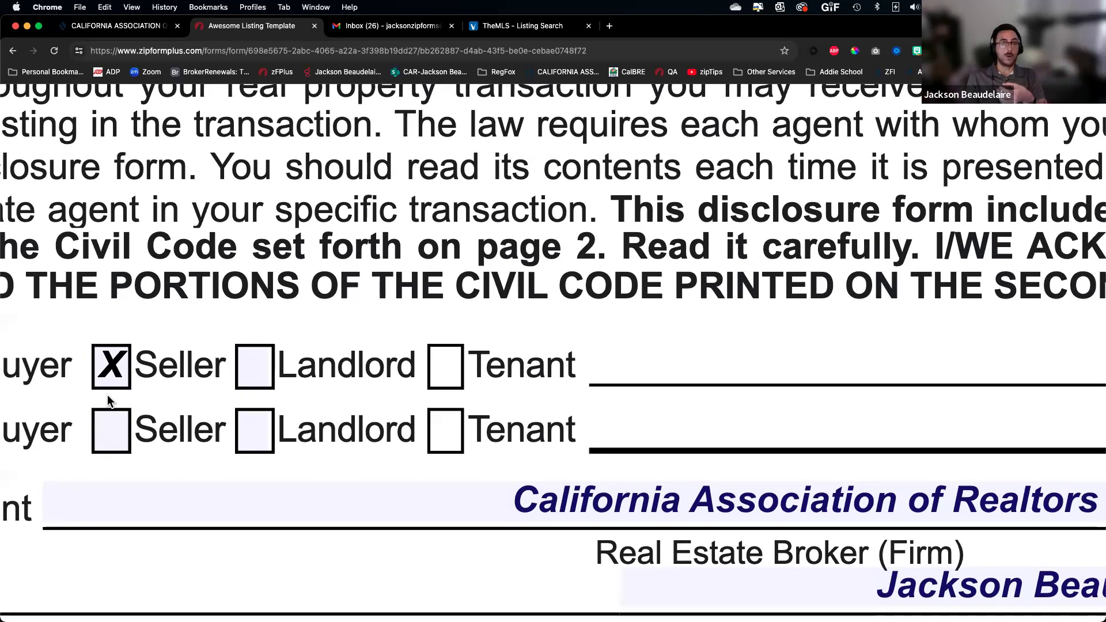
scroll(107, 396, down, 5)
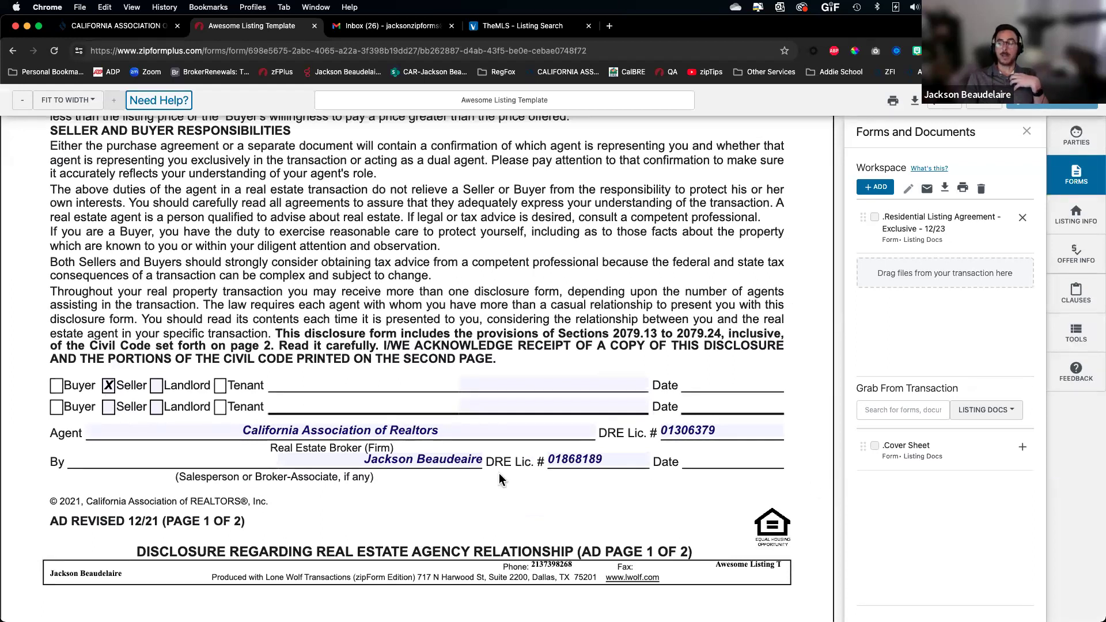
scroll(503, 432, down, 20)
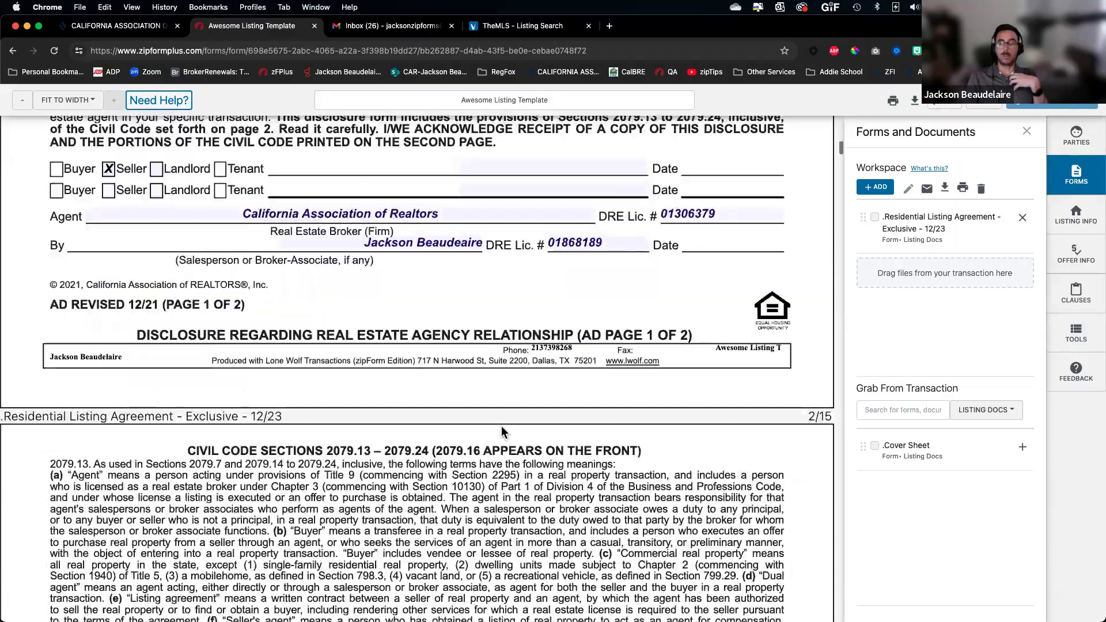
scroll(502, 416, down, 20)
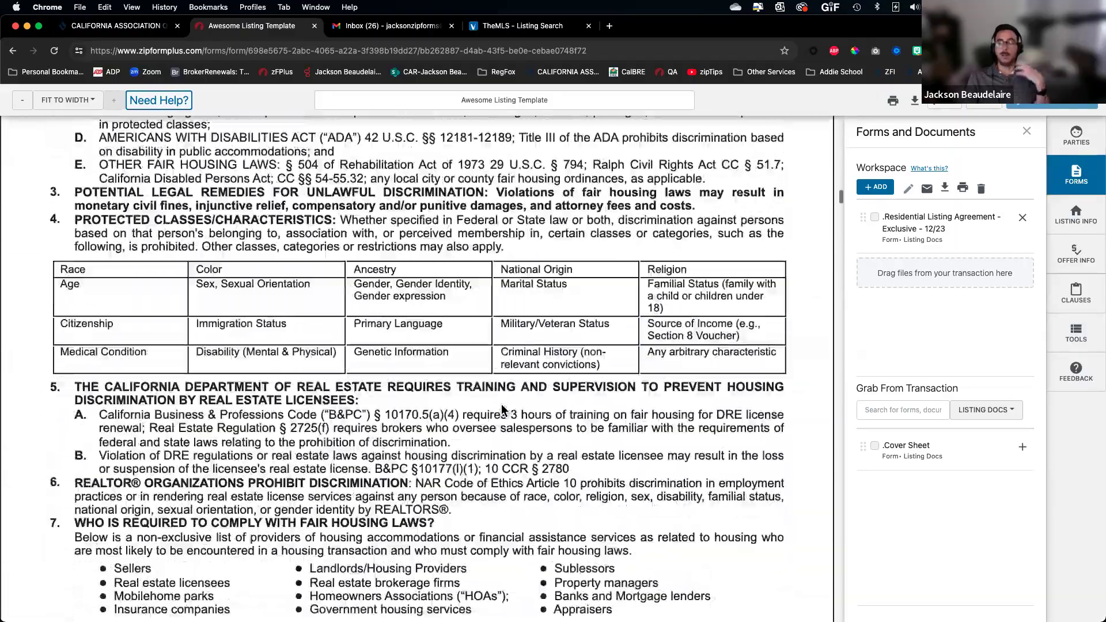
scroll(508, 390, down, 20)
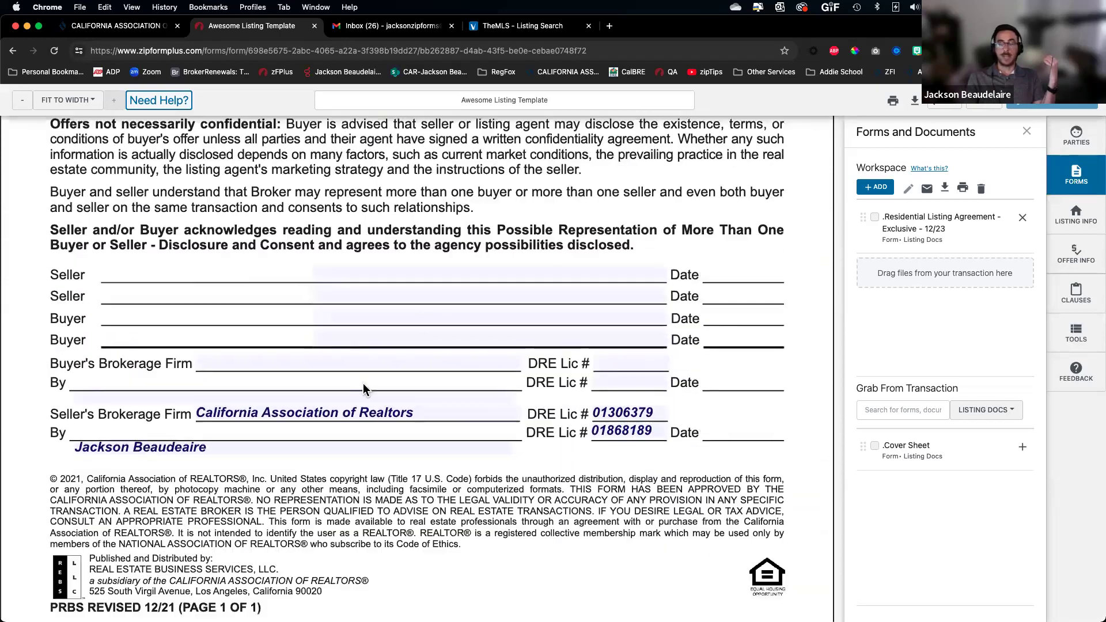
scroll(364, 390, down, 15)
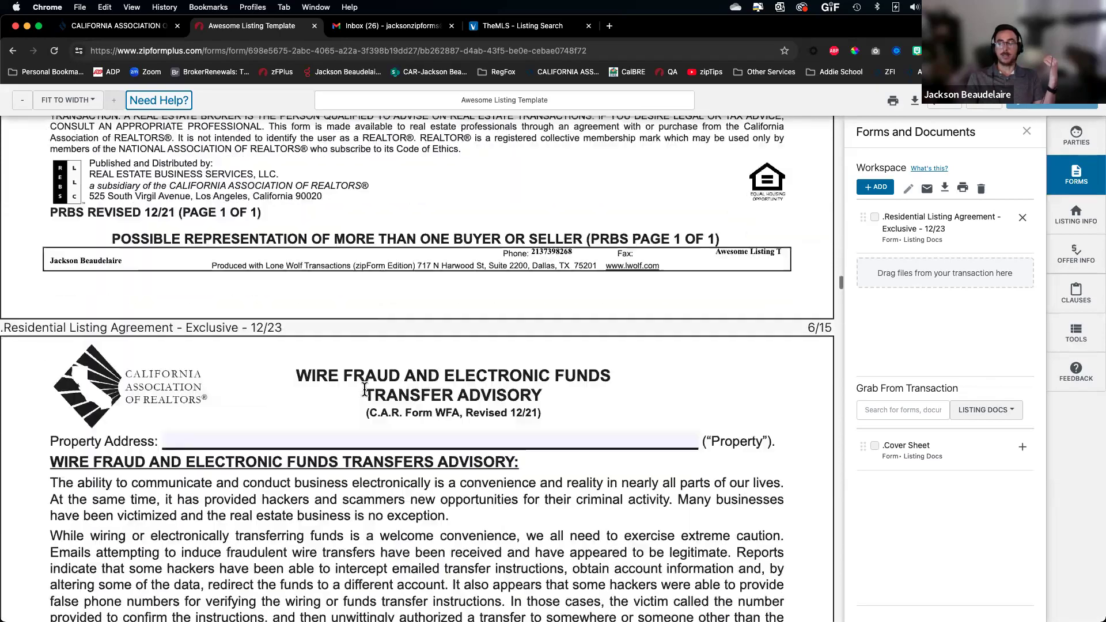
scroll(364, 394, down, 20)
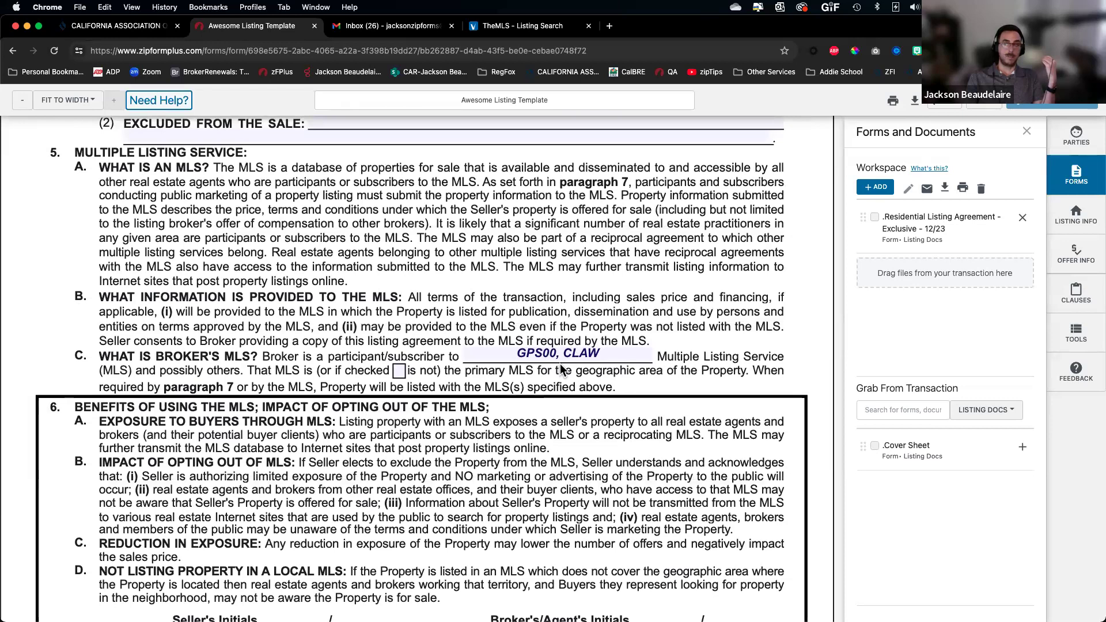
scroll(562, 370, up, 10)
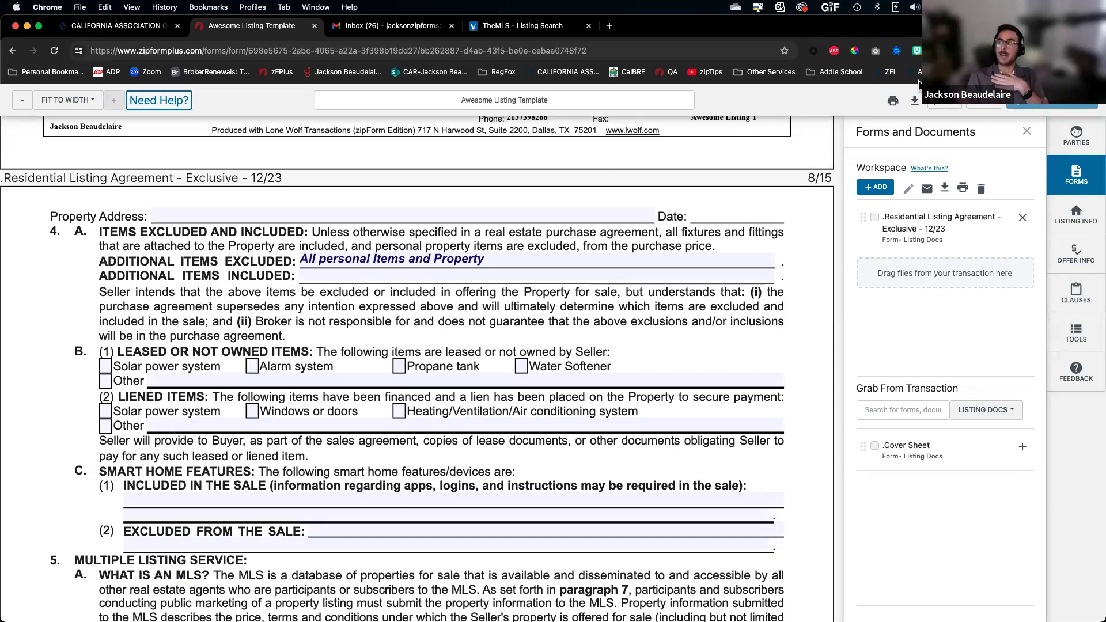
click(945, 108)
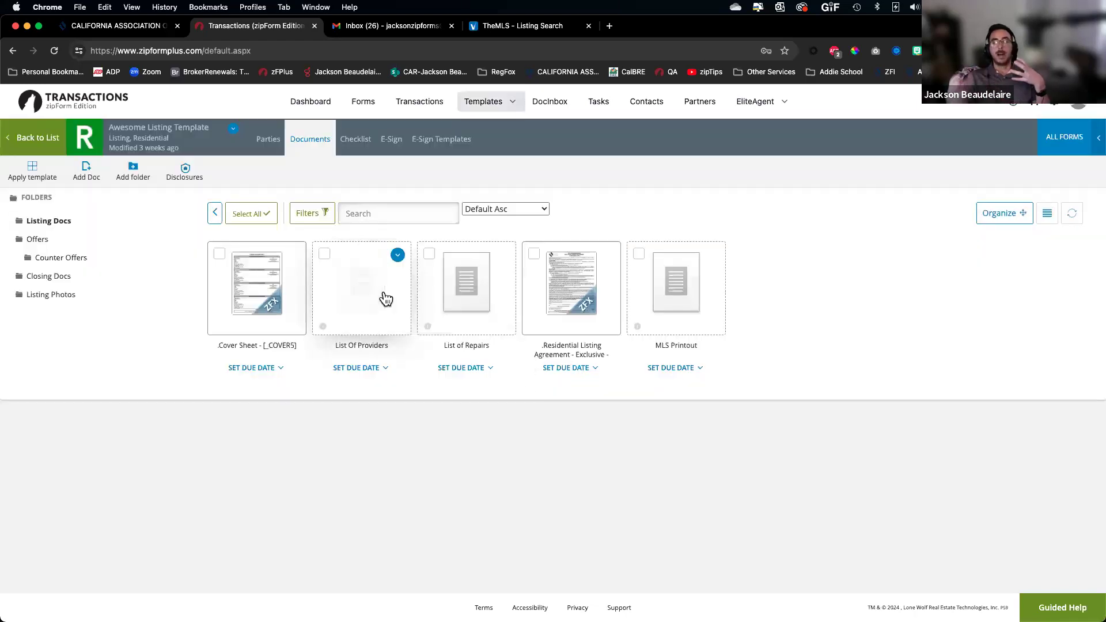
Go back from the template to the Transactions list
click(46, 136)
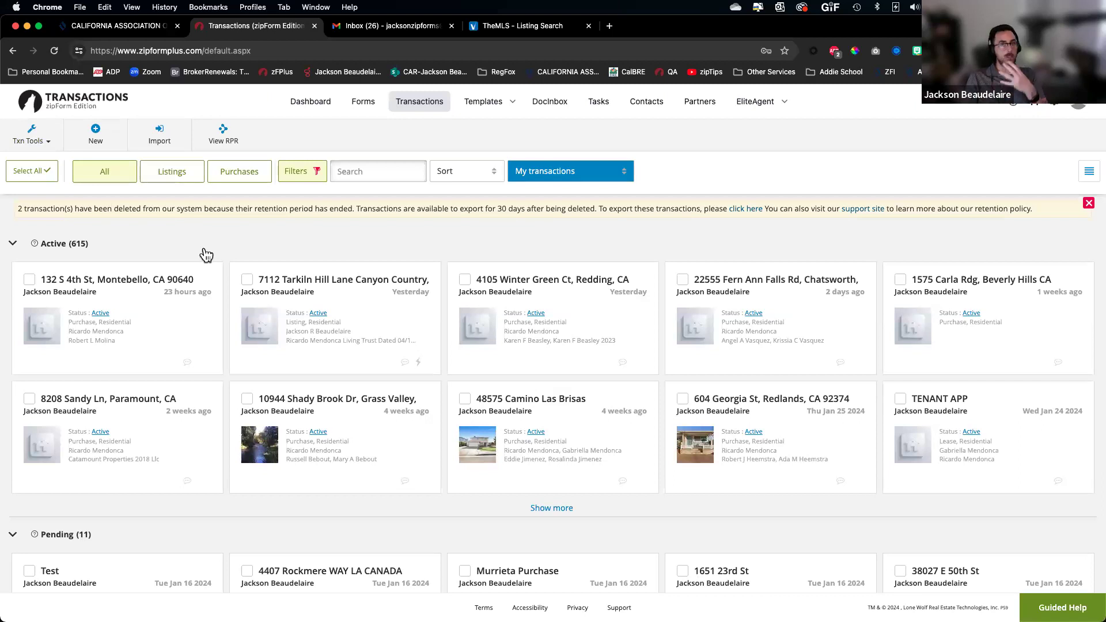
Start a New Purchase or Offer transaction and launch MLS-Connect for its property address
click(96, 136)
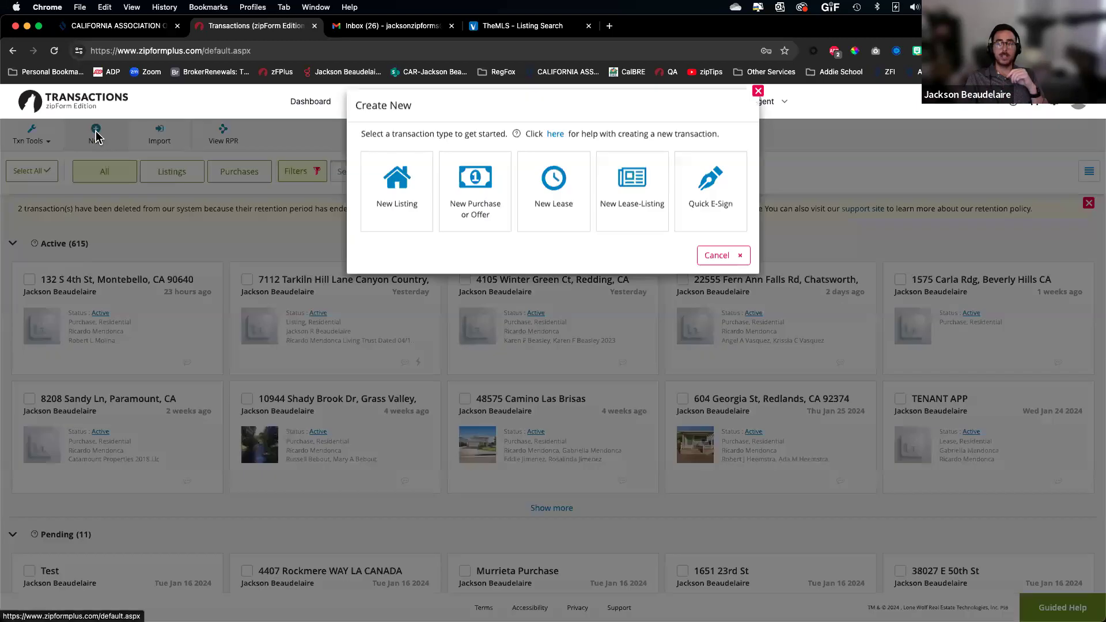
click(482, 212)
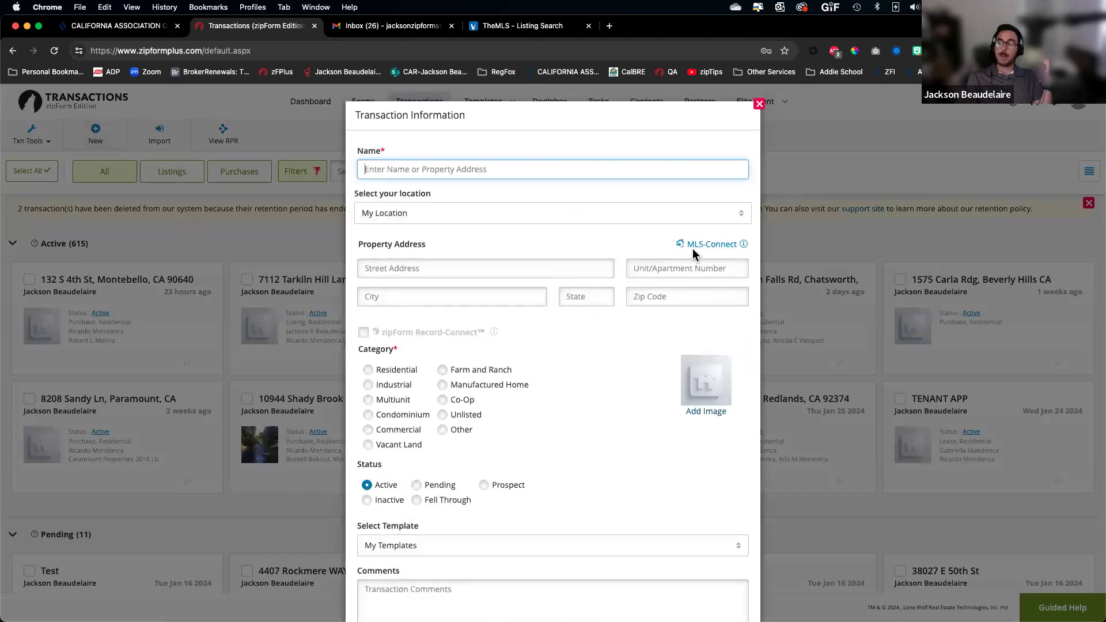
scroll(707, 254, up, 5)
scroll(706, 254, down, 2)
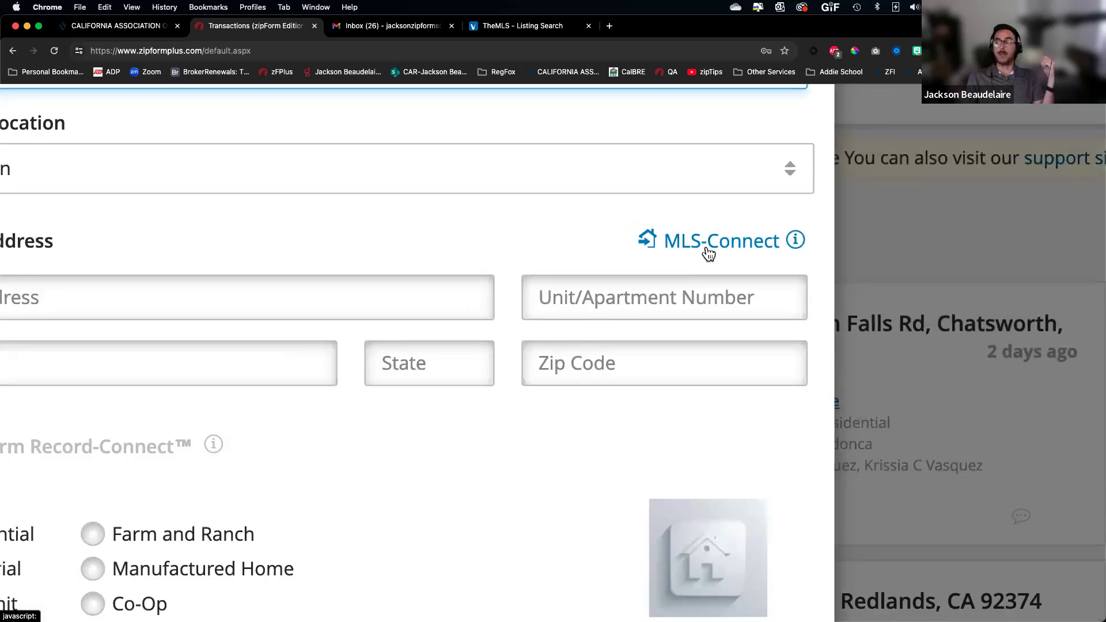
click(706, 245)
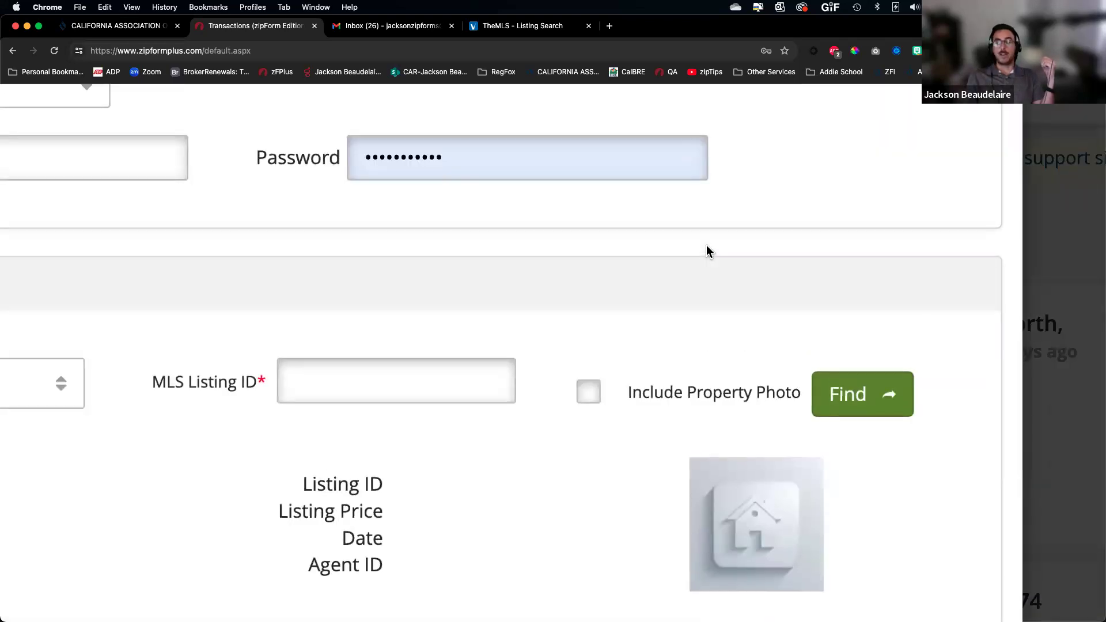
scroll(706, 248, down, 3)
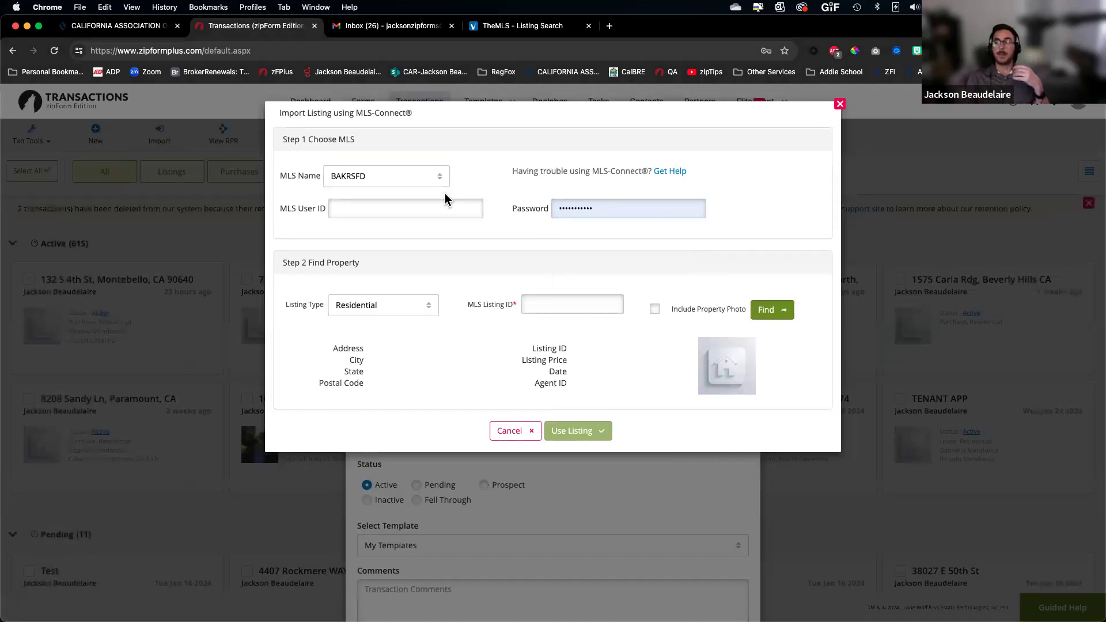
Look up listing PV23216106MR on CLAW0 (price 1499900) and use it for the property
click(437, 178)
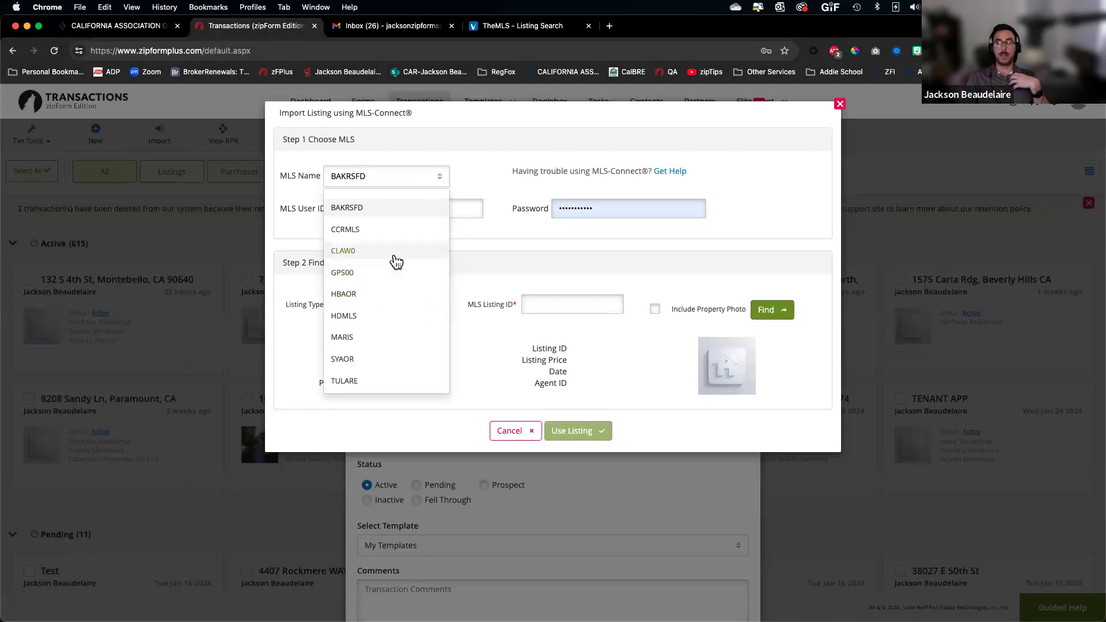
click(394, 253)
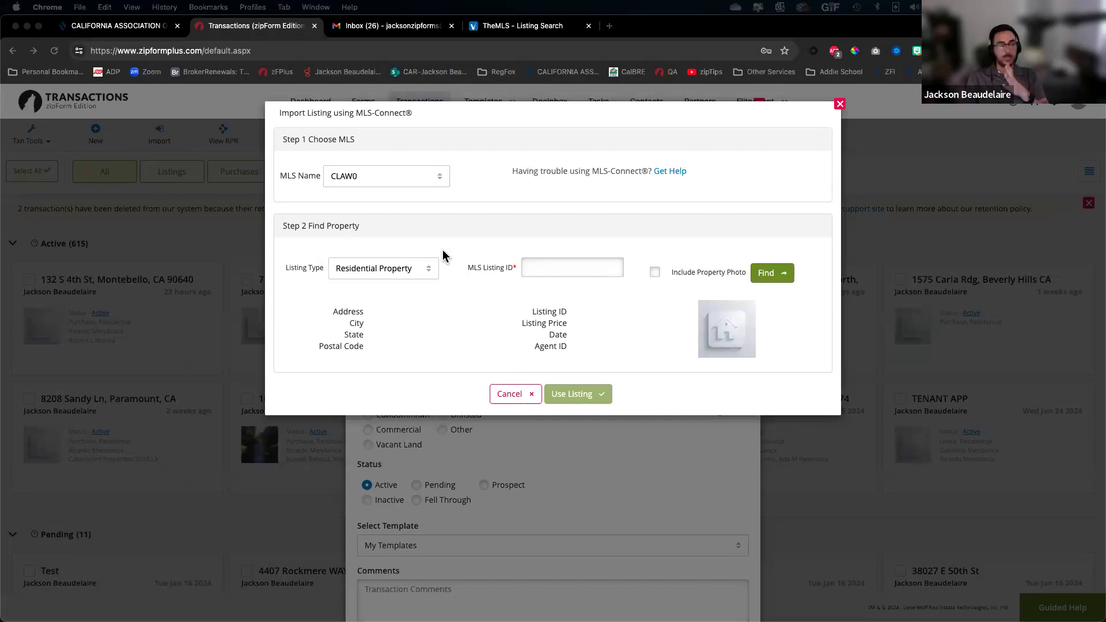
click(574, 270)
text(PV23216106MR)
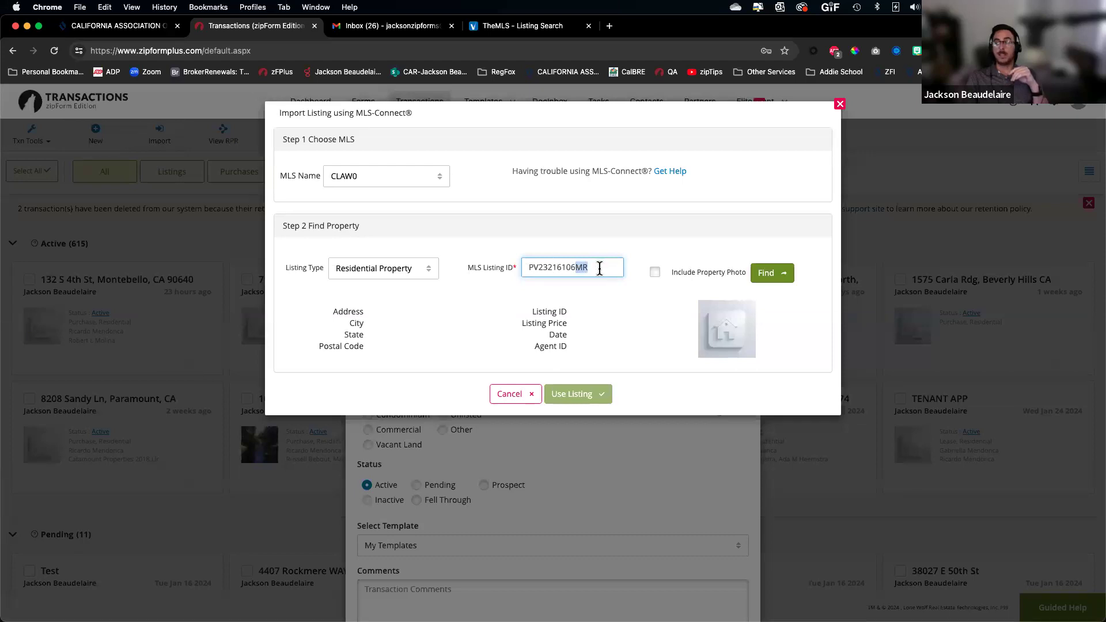
click(768, 274)
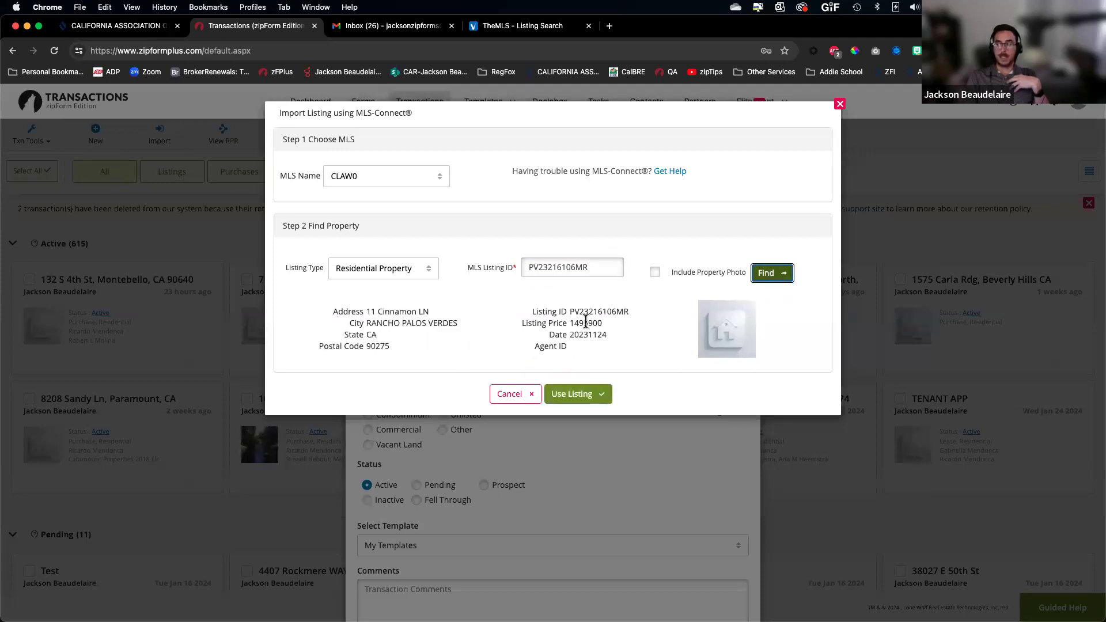
drag(549, 323, 695, 332)
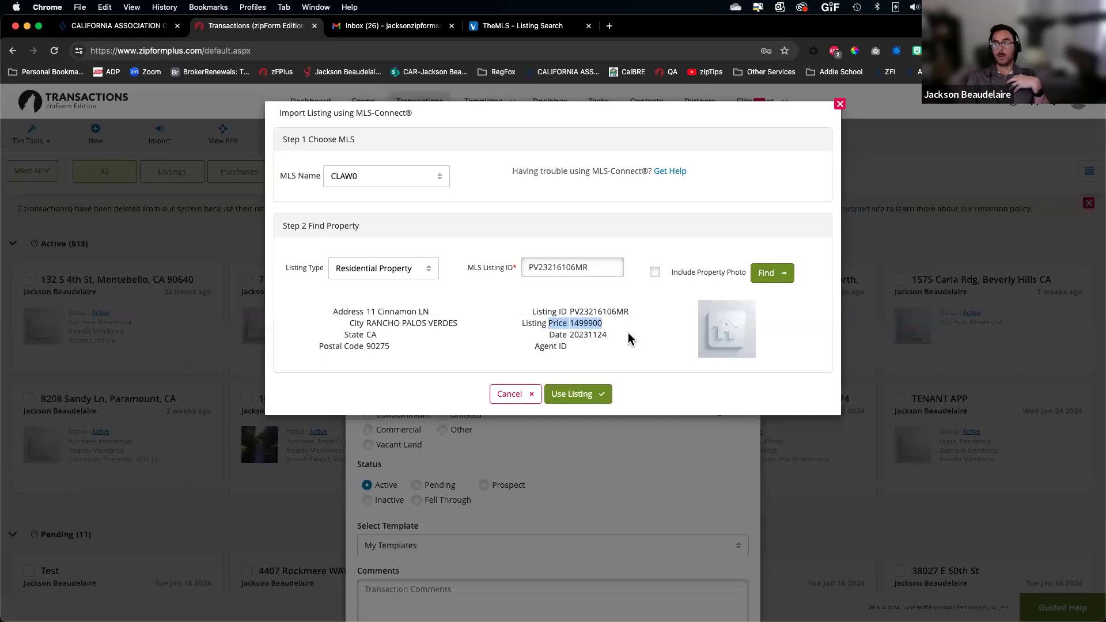
click(598, 337)
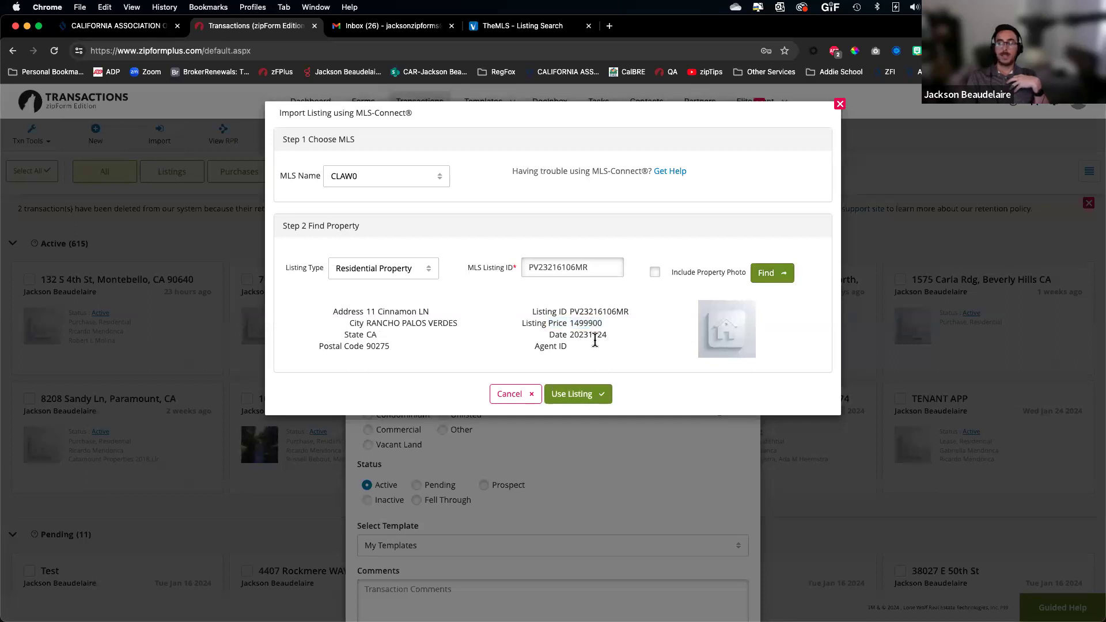
click(583, 398)
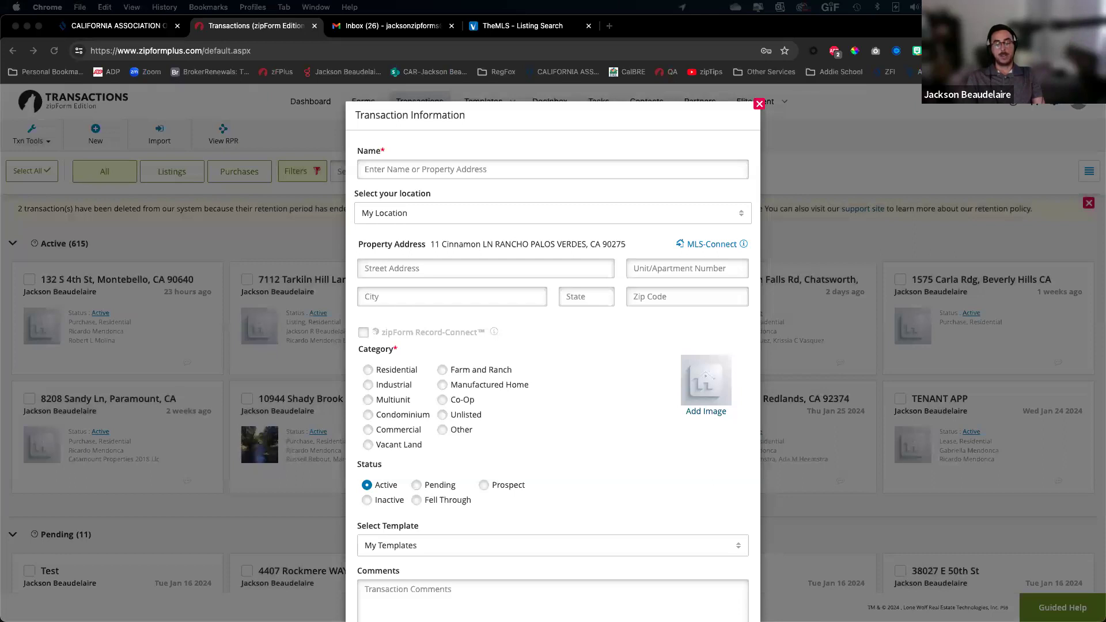
Name the transaction after the property address, set category Residential, and save it
click(405, 169)
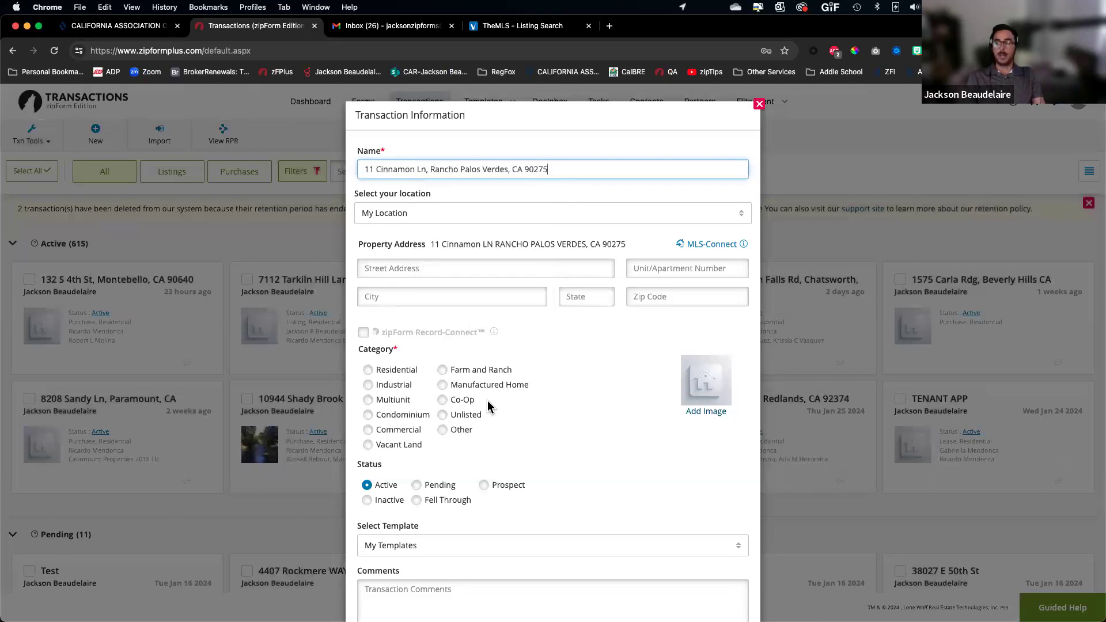
scroll(487, 407, down, 3)
click(370, 281)
drag(361, 520, 493, 526)
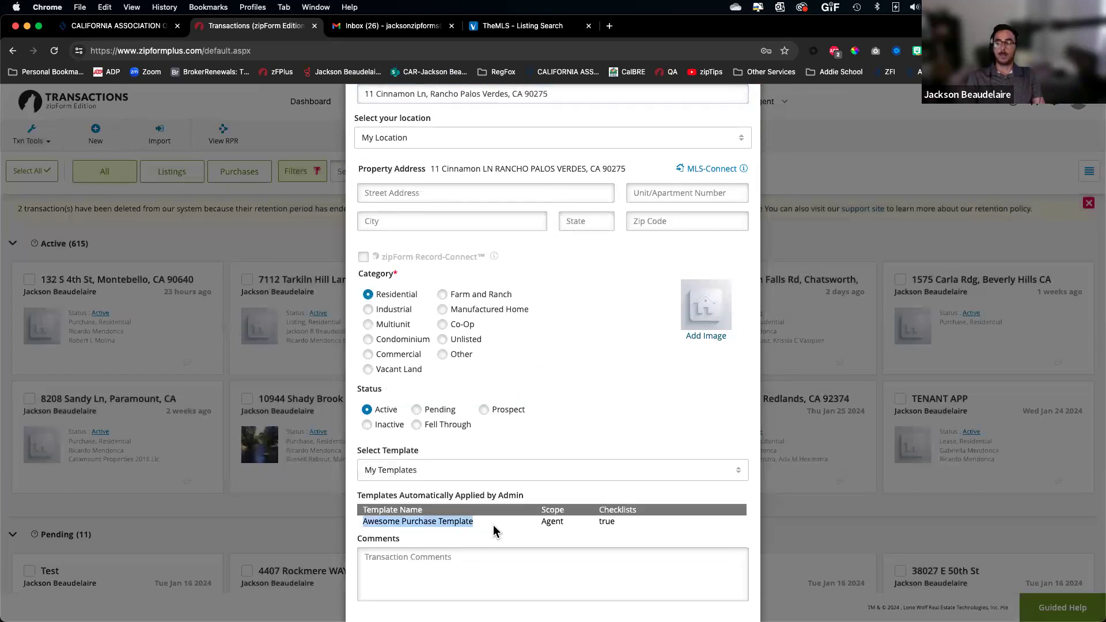
scroll(474, 513, up, 5)
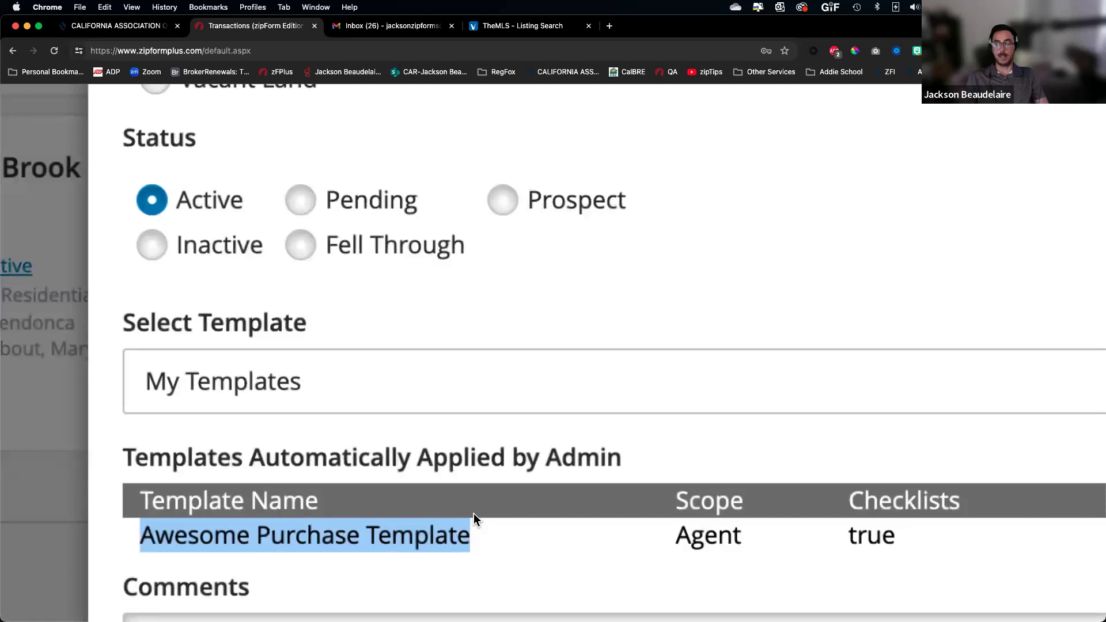
scroll(473, 513, down, 3)
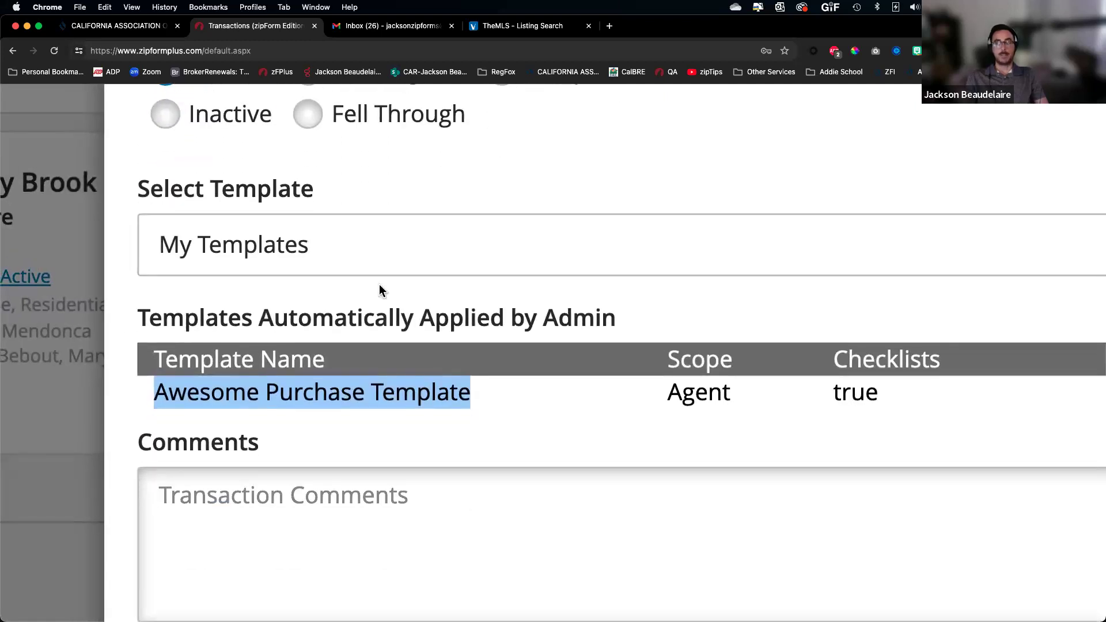
scroll(454, 323, down, 5)
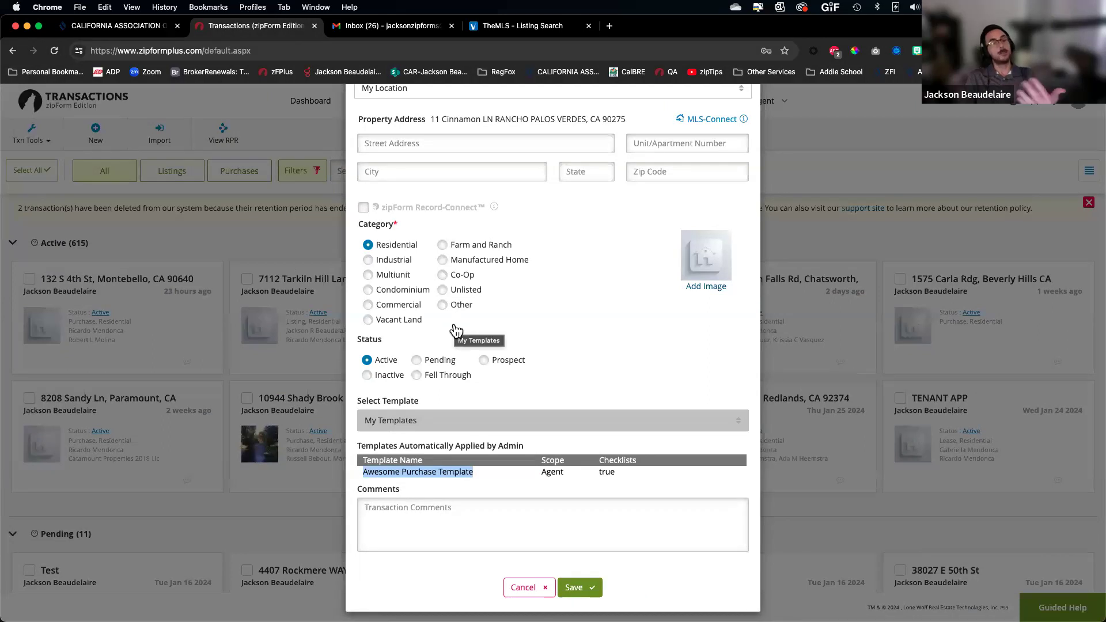
scroll(573, 514, up, 1)
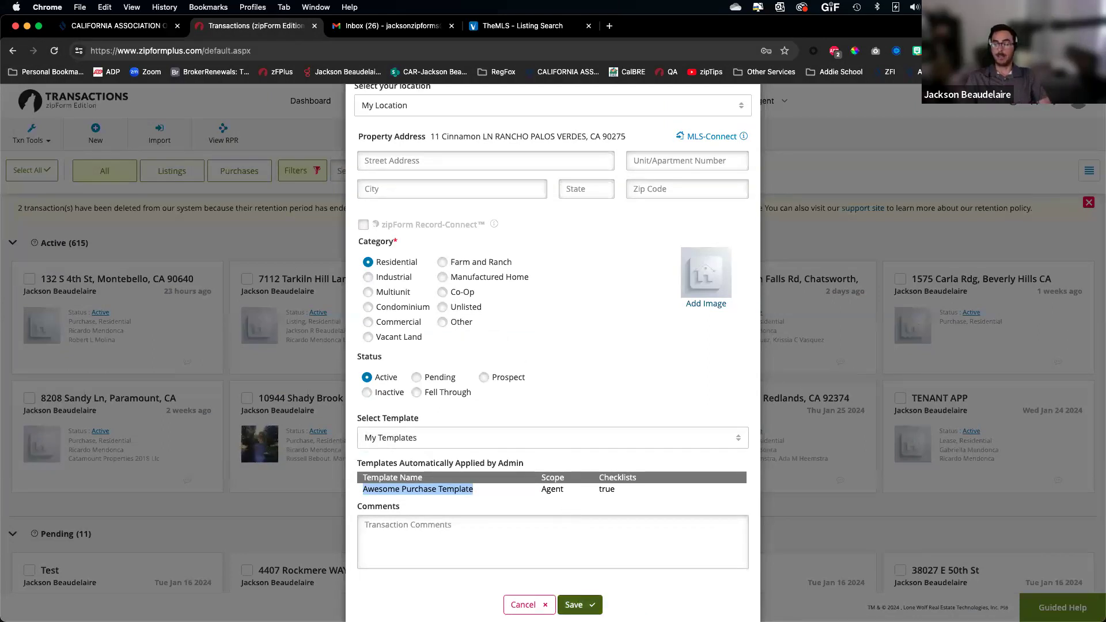
click(578, 603)
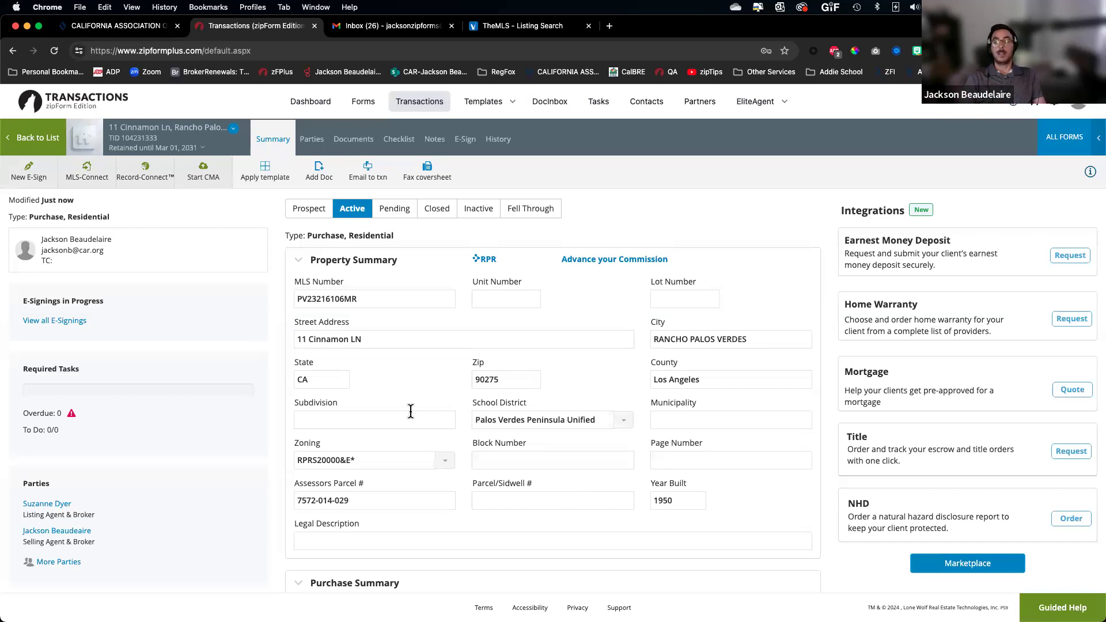
scroll(93, 168, up, 5)
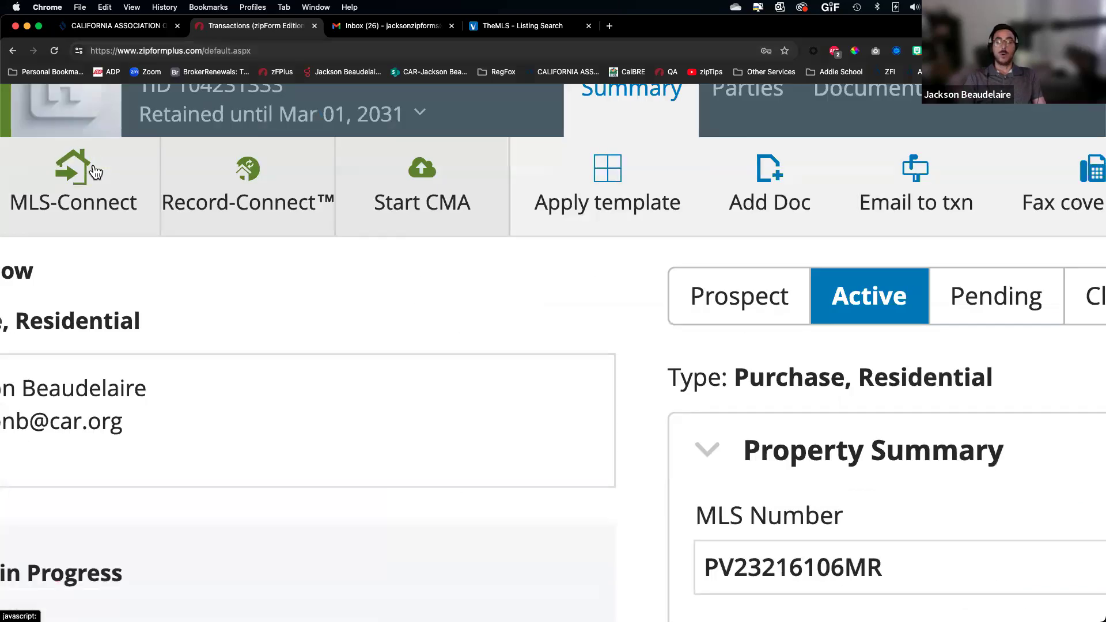
scroll(93, 169, left, 2)
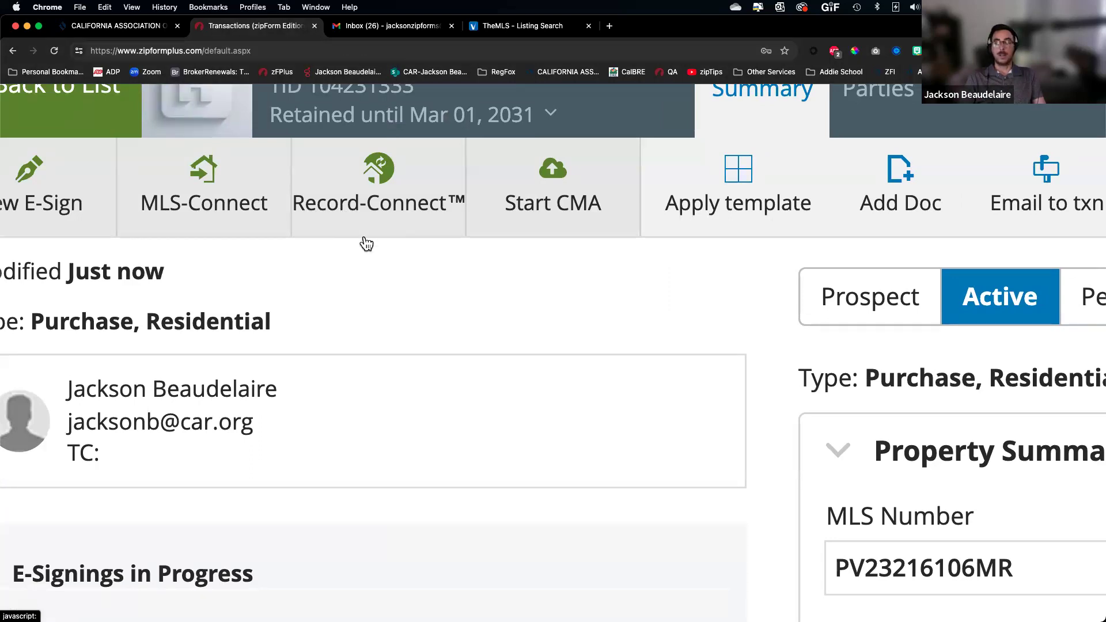
scroll(387, 304, down, 5)
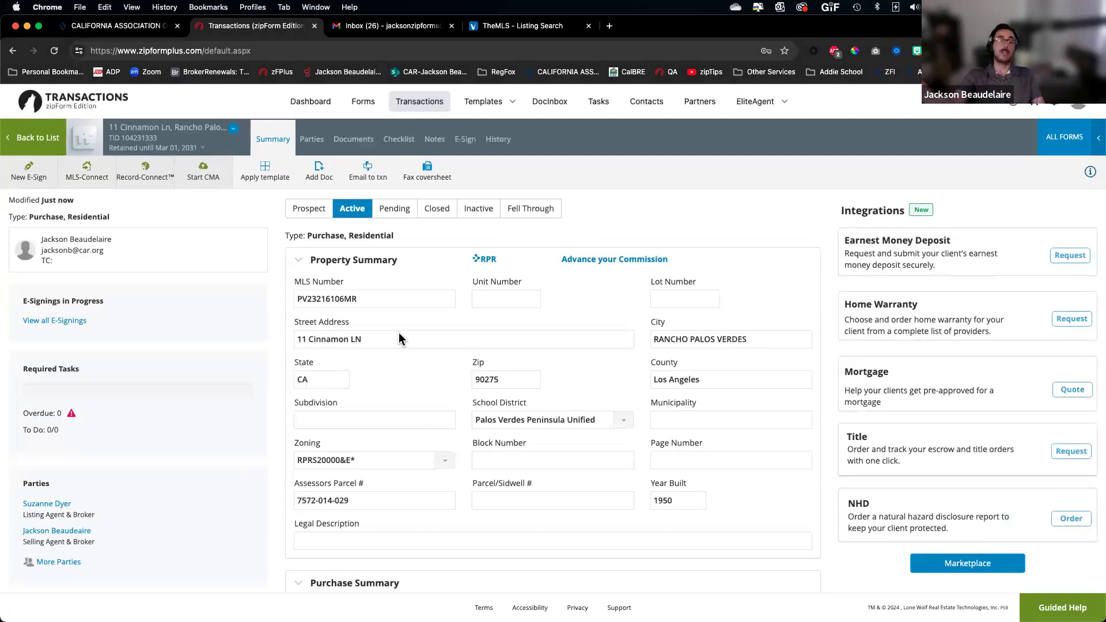
click(145, 171)
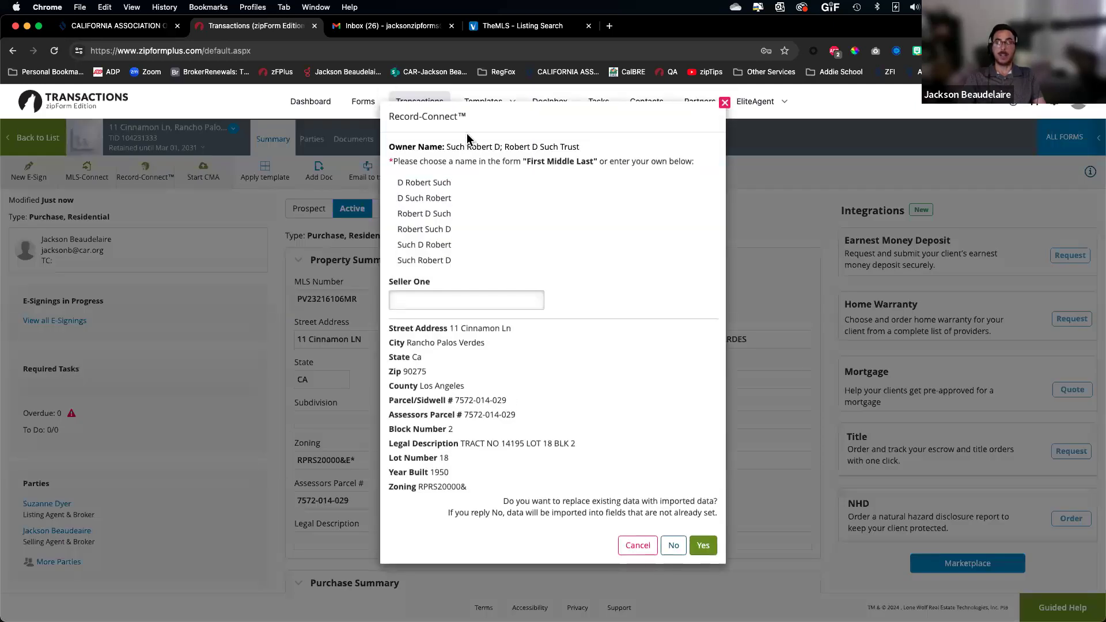
Pick the owner's First Middle Last name for Seller One and import, replacing existing data
scroll(469, 143, up, 5)
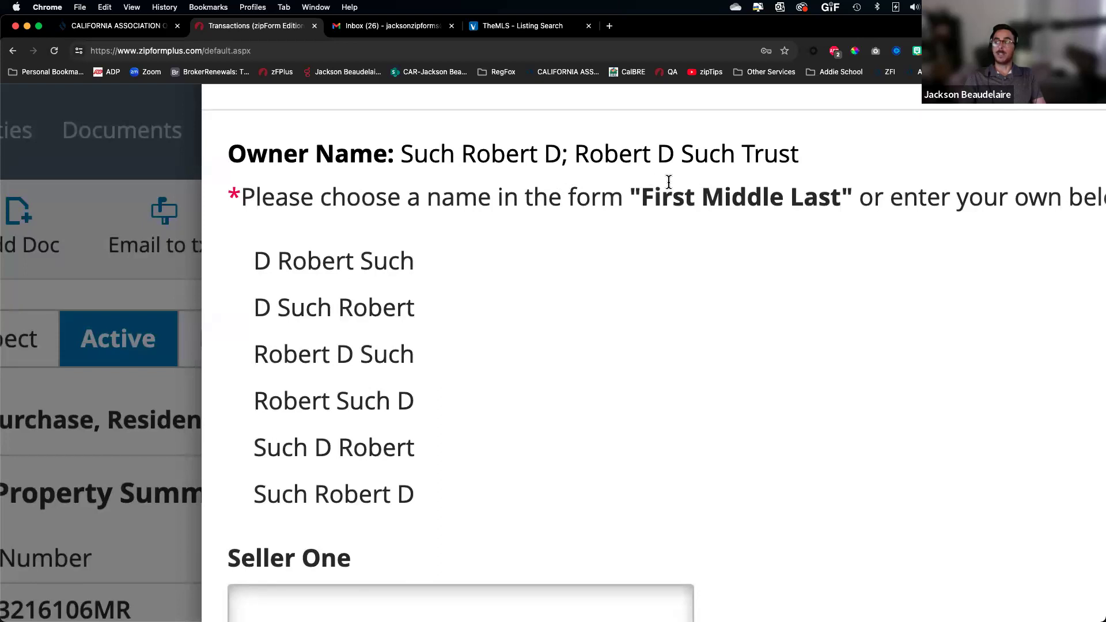
scroll(669, 182, down, 5)
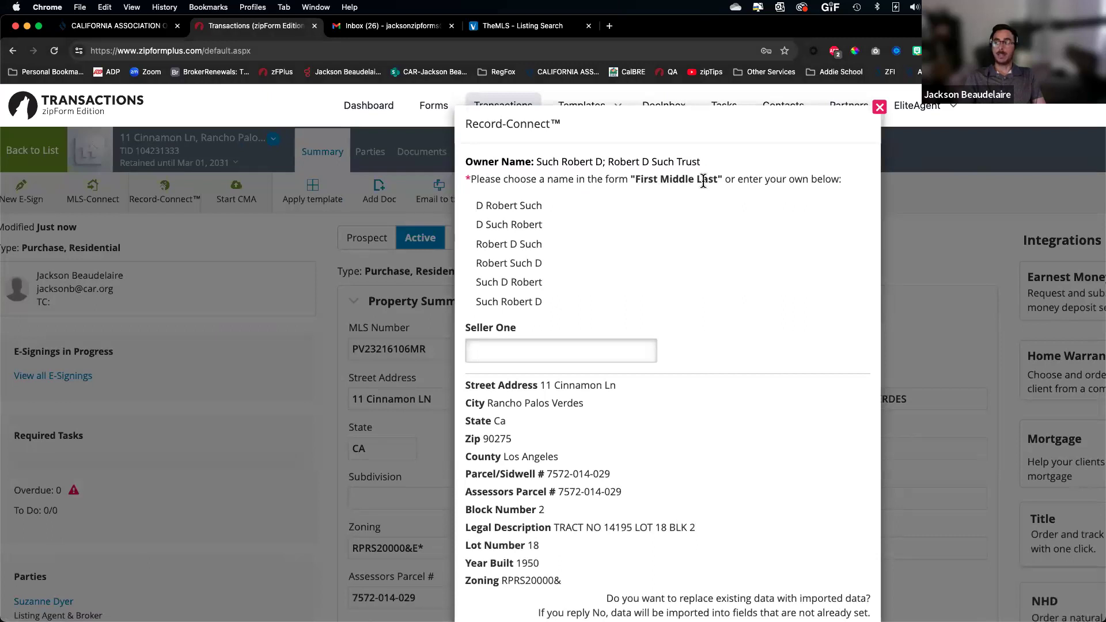
click(504, 246)
scroll(696, 288, down, 3)
scroll(696, 288, up, 3)
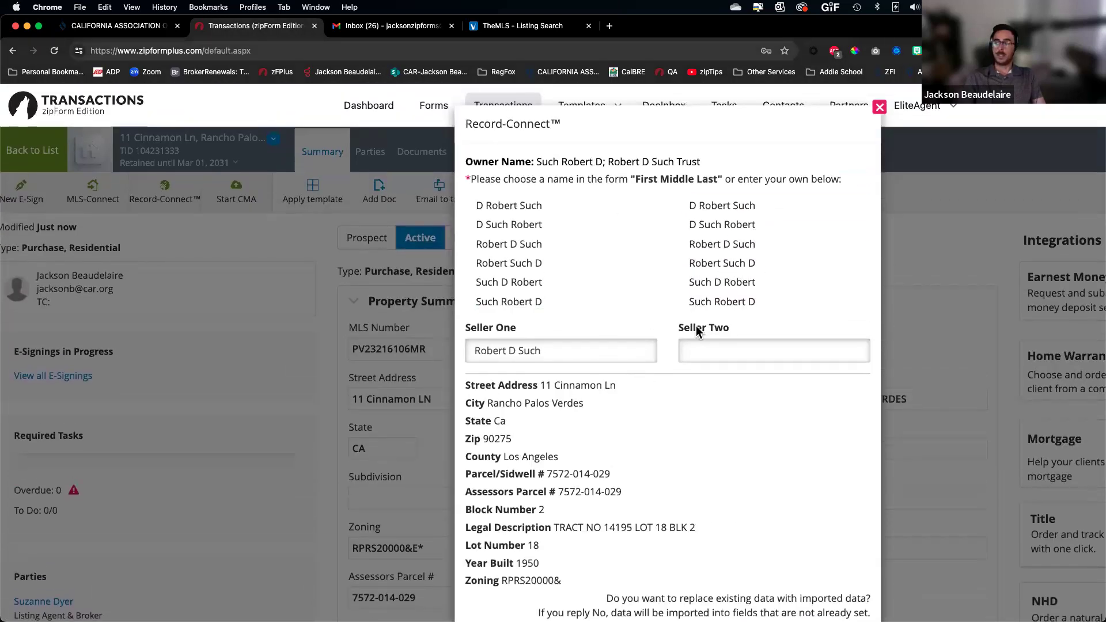
scroll(696, 327, down, 3)
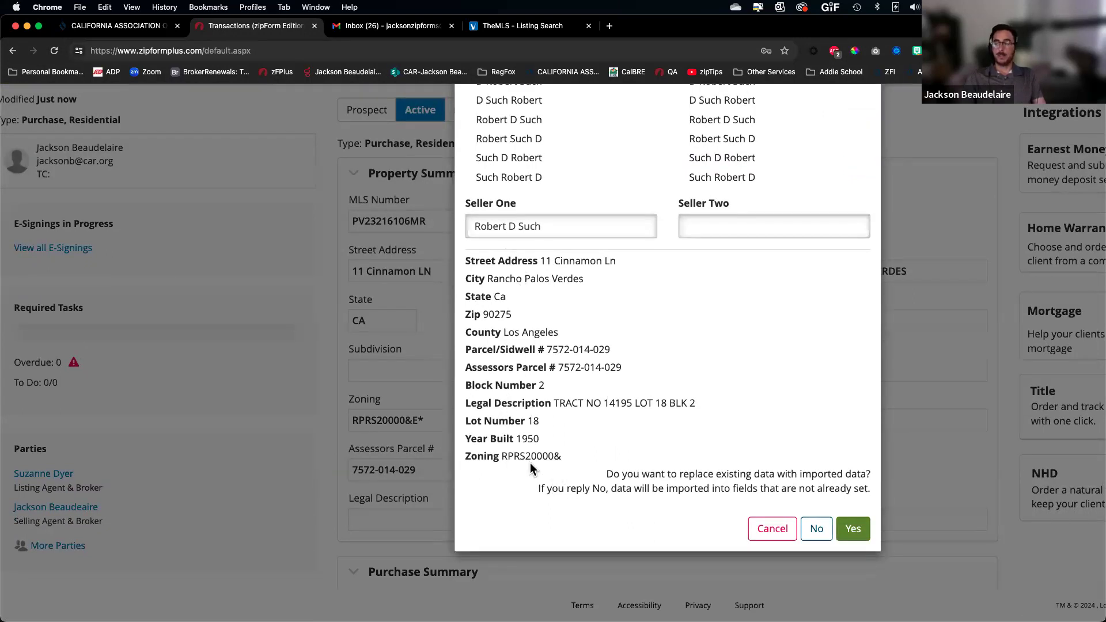
scroll(527, 407, up, 5)
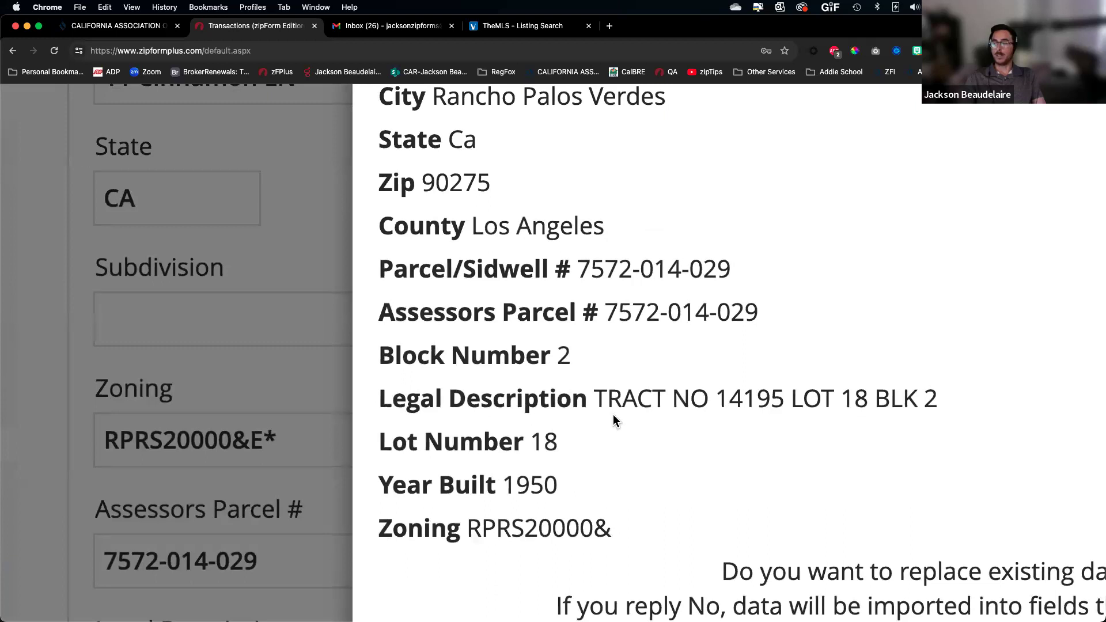
scroll(254, 541, down, 3)
scroll(254, 541, down, 1)
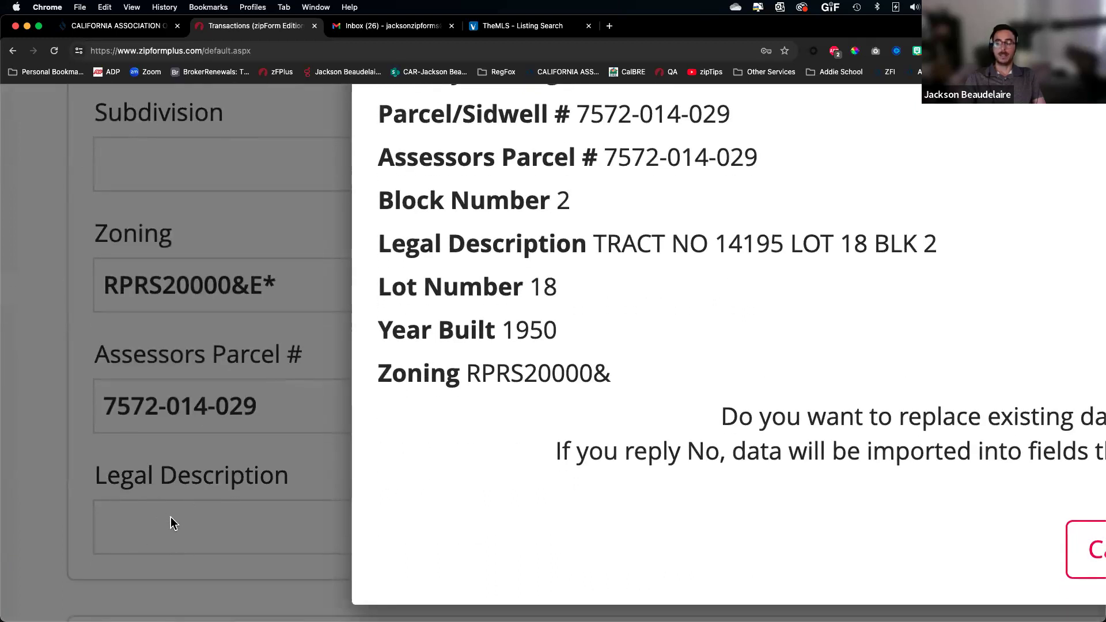
scroll(718, 372, down, 5)
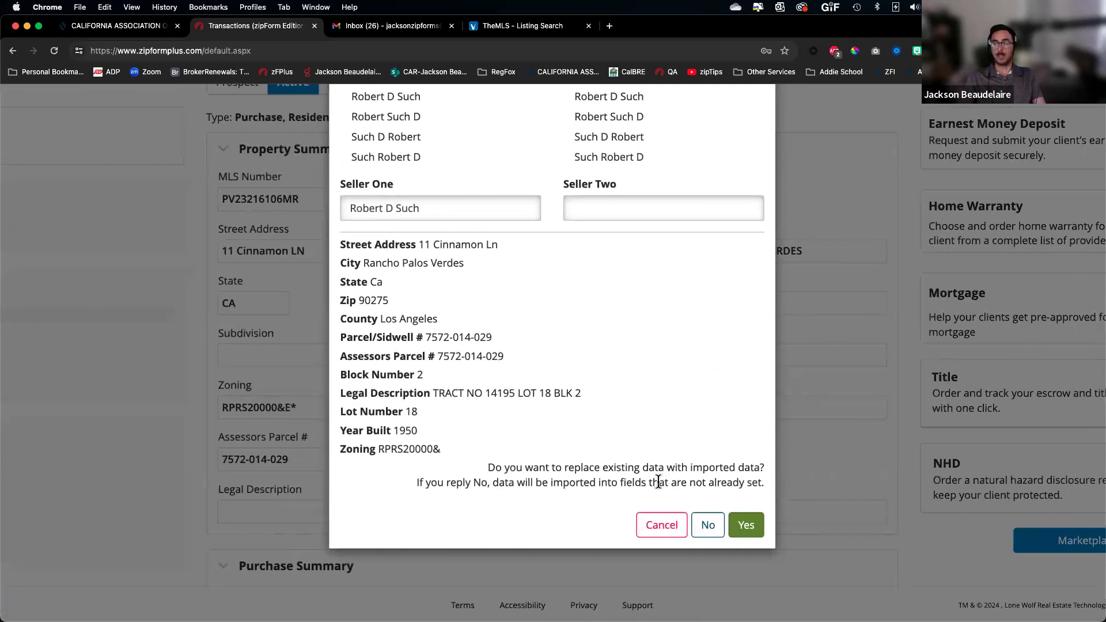
scroll(585, 475, up, 5)
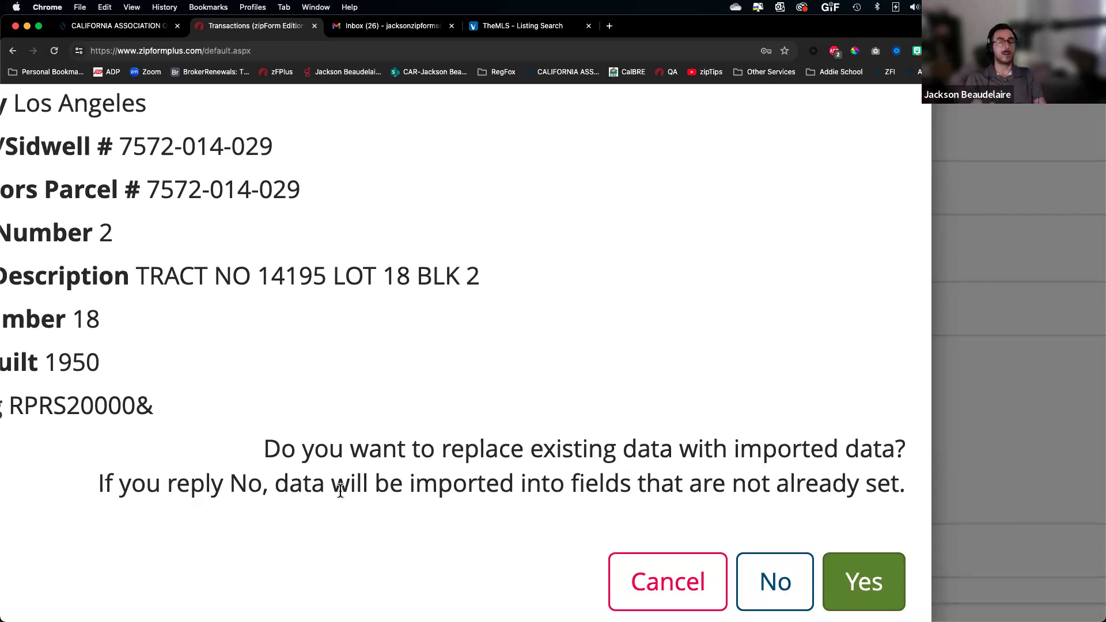
scroll(341, 491, down, 5)
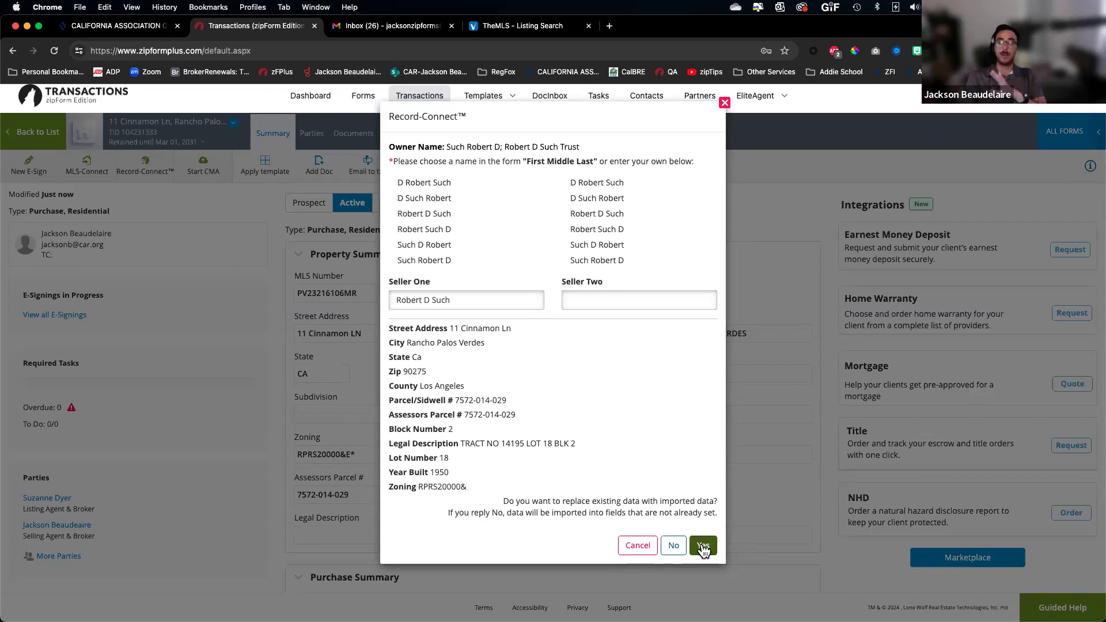
click(703, 547)
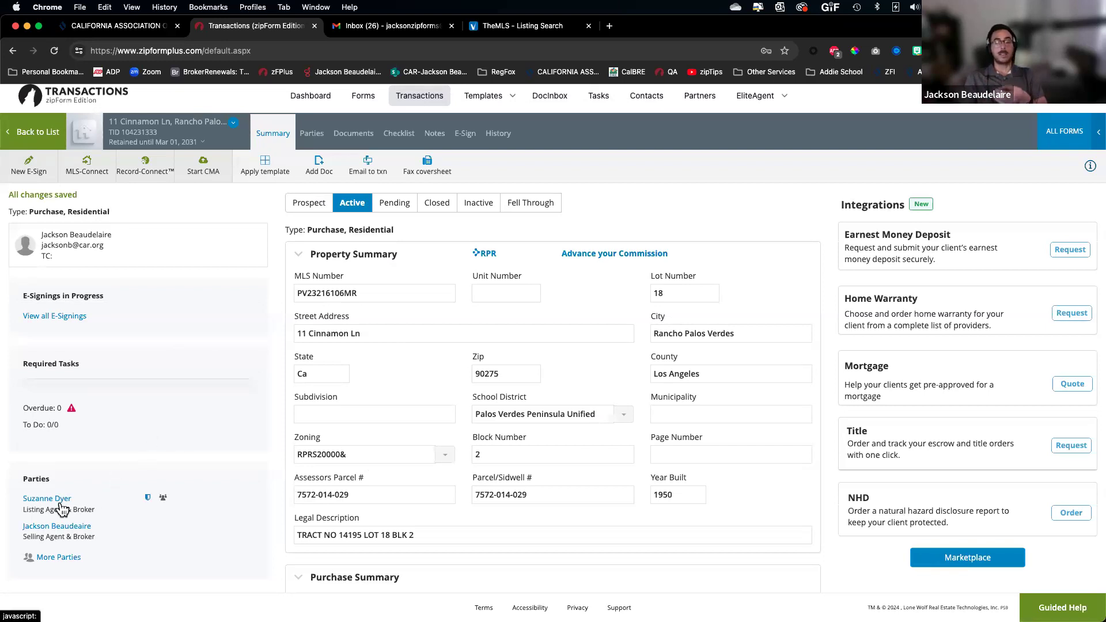
Open the Parties tab and select the empty Buyer One row
scroll(62, 509, up, 5)
scroll(66, 508, left, 2)
scroll(90, 491, down, 3)
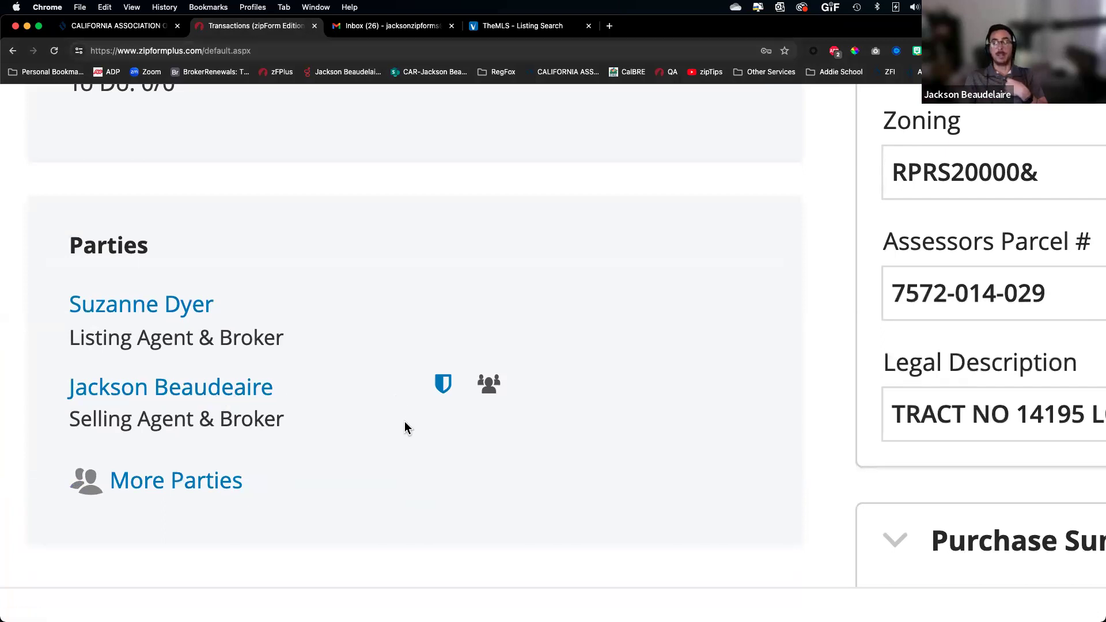
scroll(404, 423, down, 5)
click(321, 135)
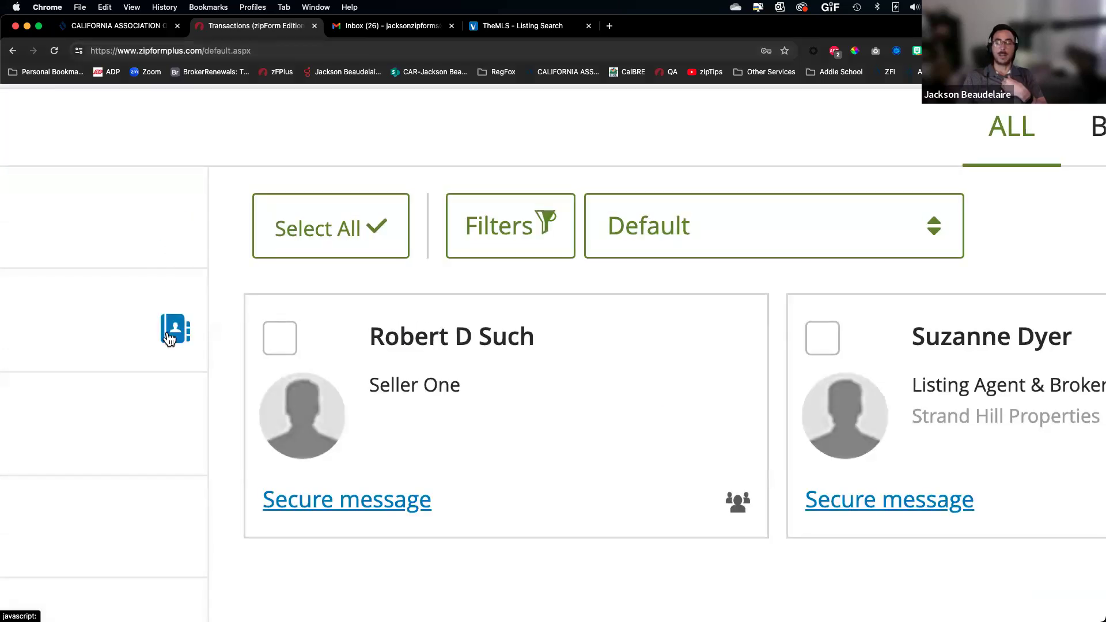
scroll(164, 218, down, 5)
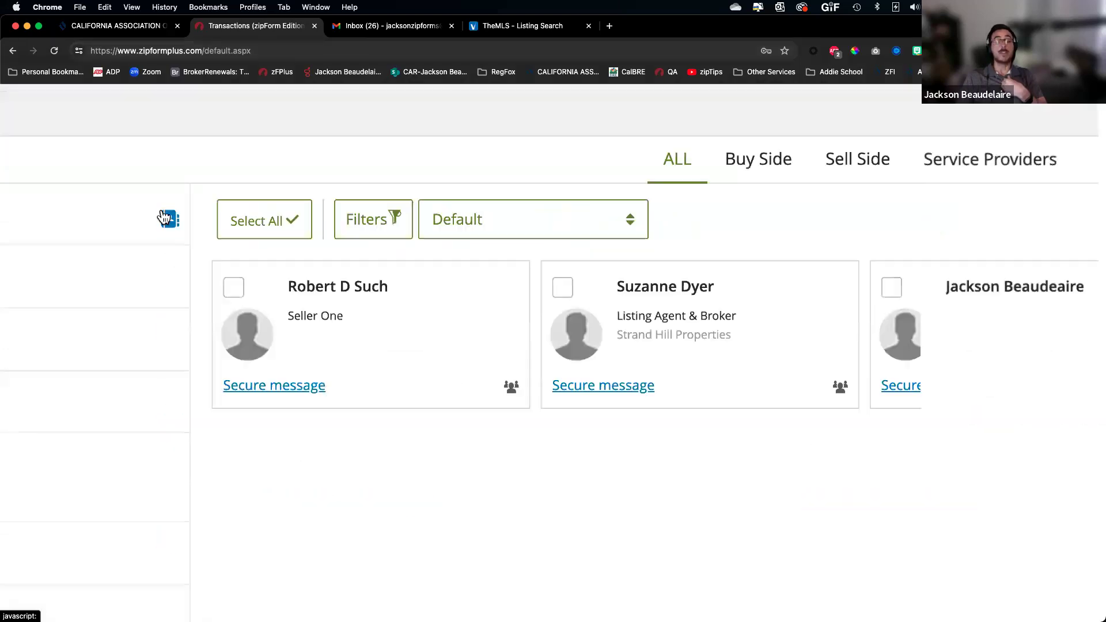
scroll(165, 218, down, 4)
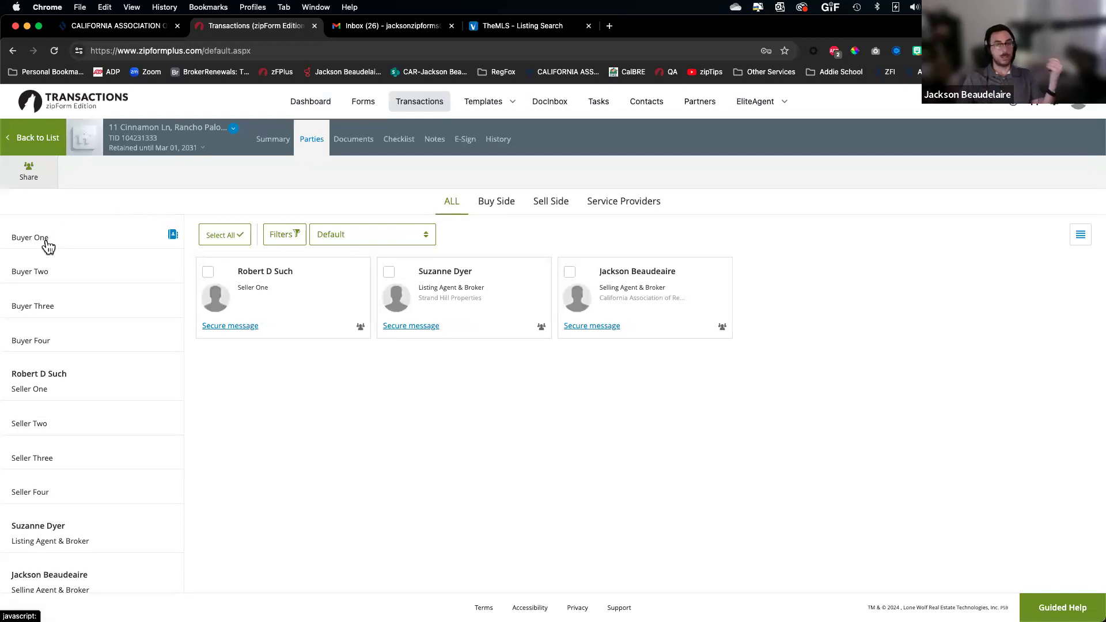
click(46, 241)
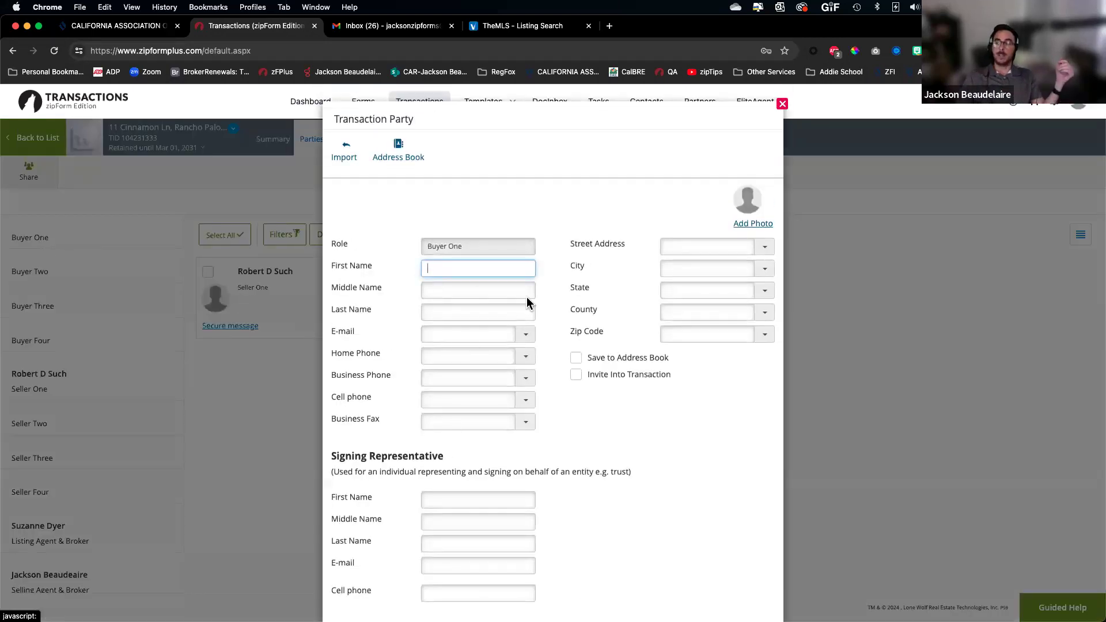
Fill Buyer One from a saved Address Book contact and save the party
scroll(589, 361, up, 5)
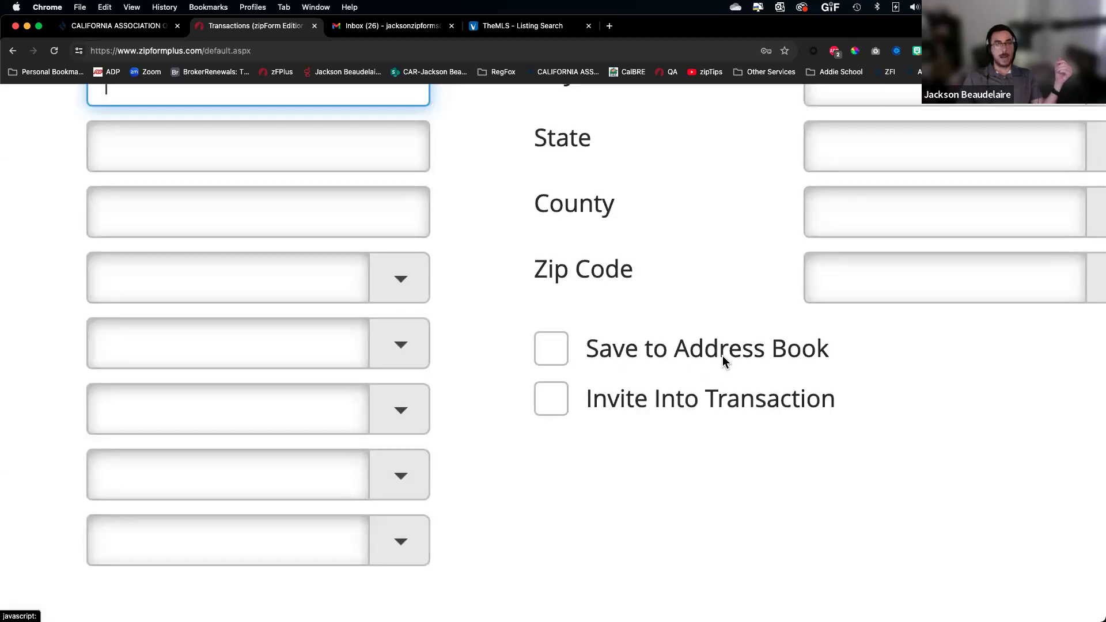
scroll(724, 358, down, 5)
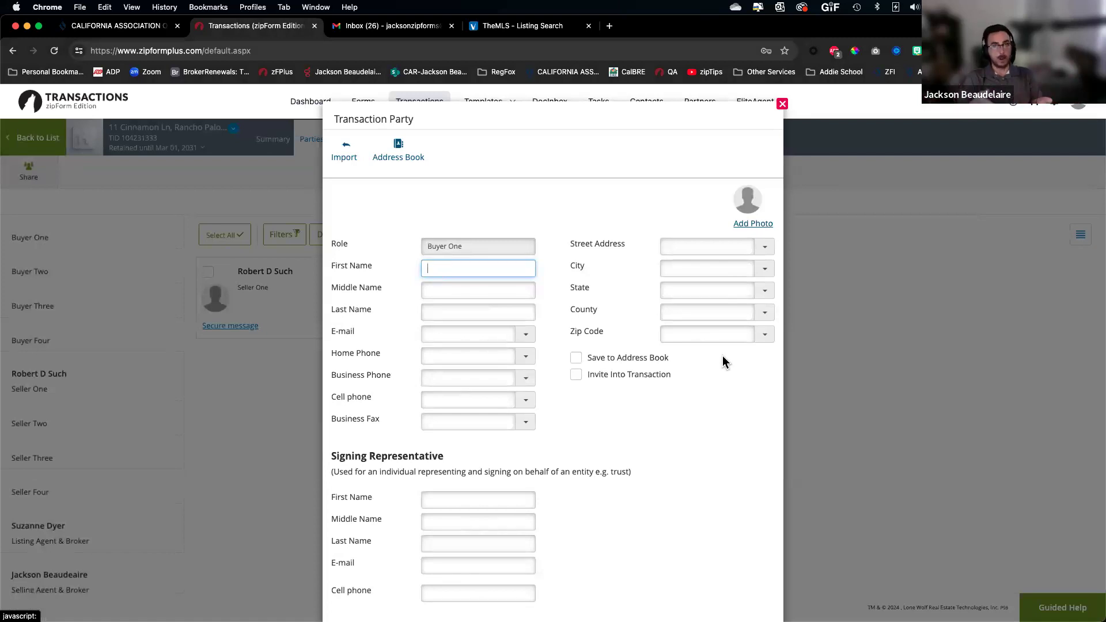
click(399, 151)
scroll(536, 323, down, 5)
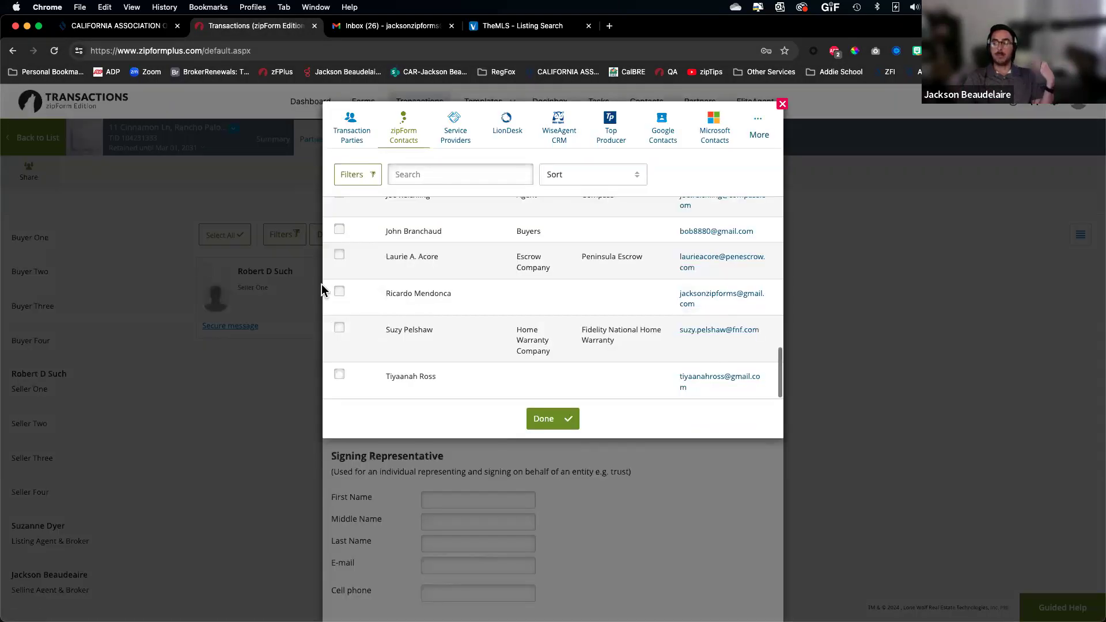
click(340, 294)
click(562, 420)
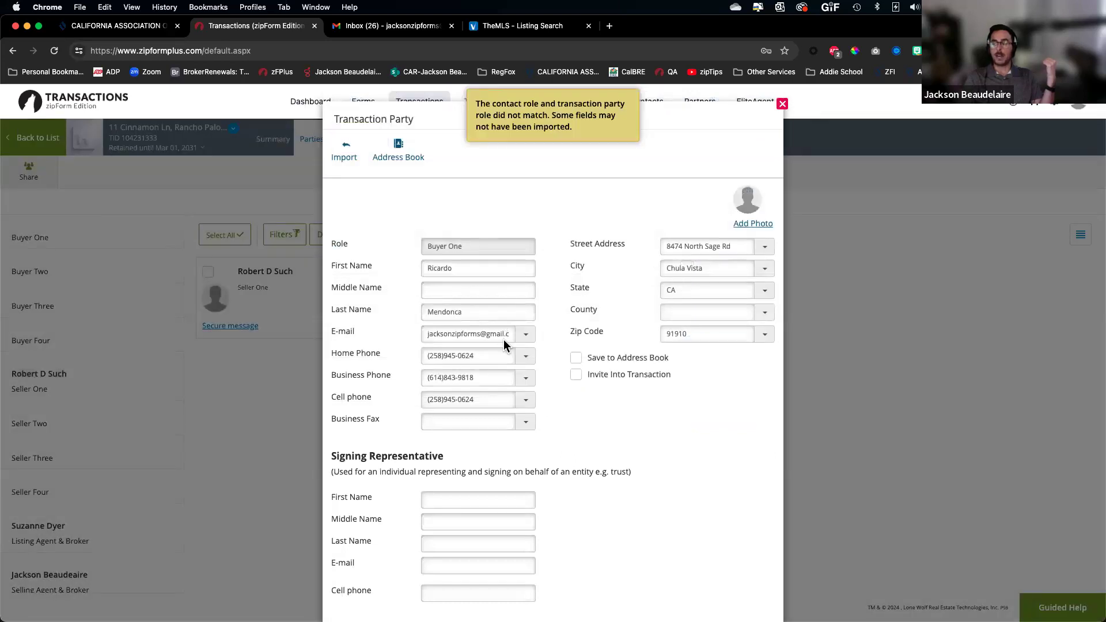
scroll(504, 340, down, 2)
click(549, 584)
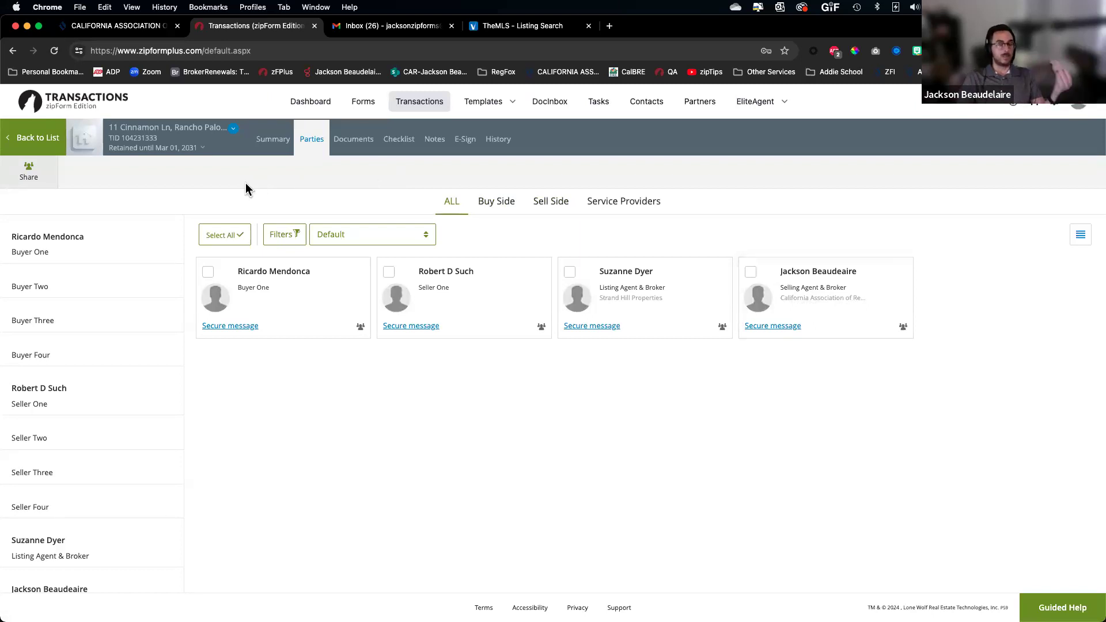
Show the Docs before submission folder's five documents and select the California Residential Purchase Agreement
click(269, 141)
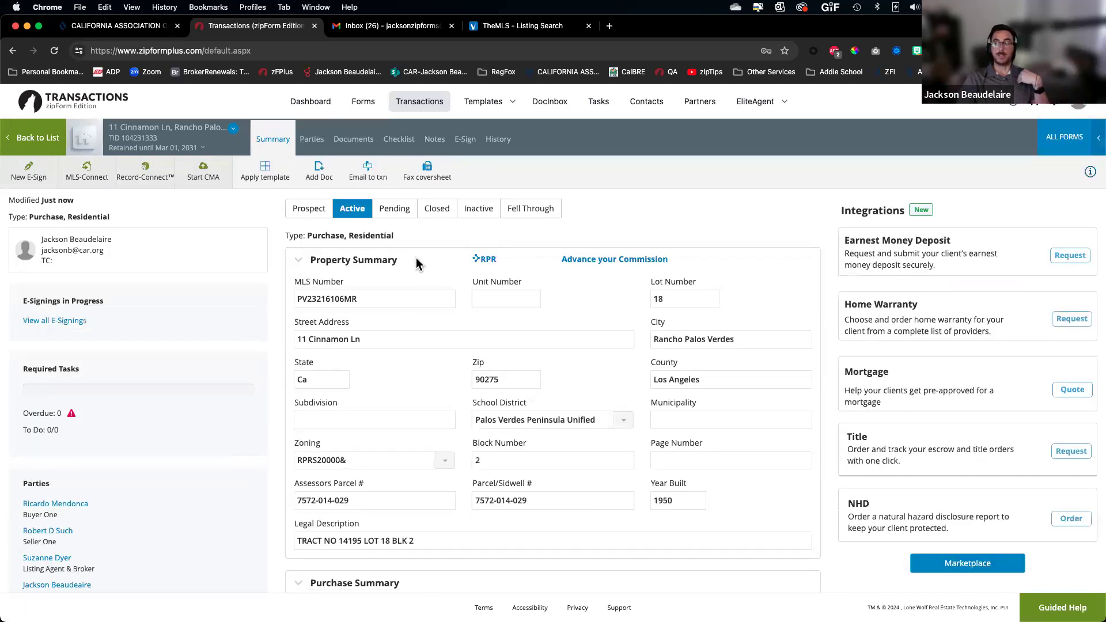
click(392, 259)
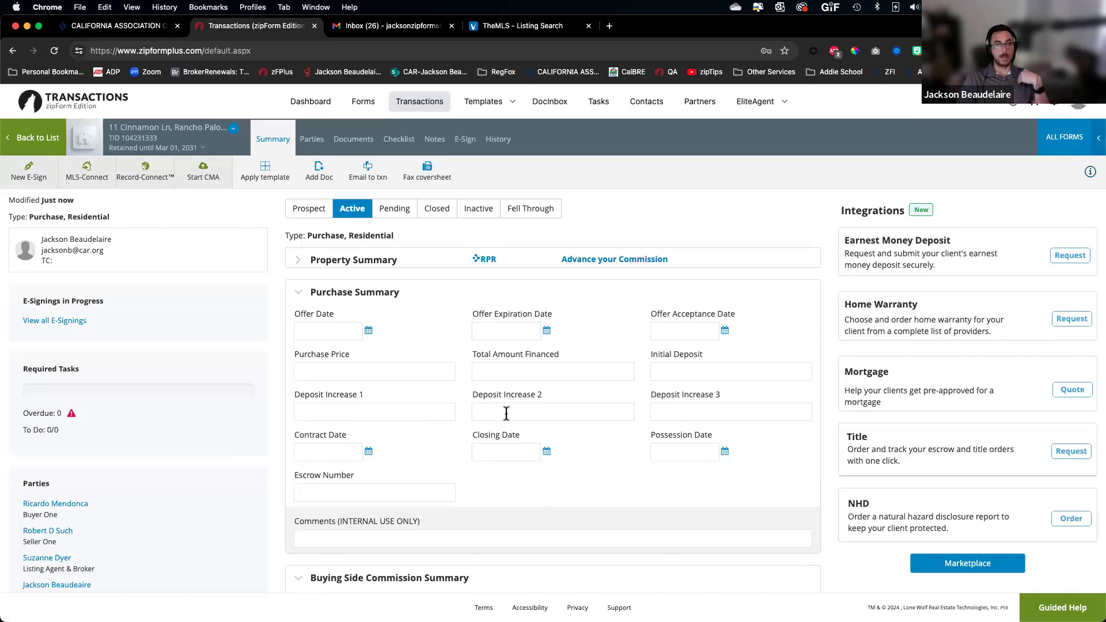
click(361, 138)
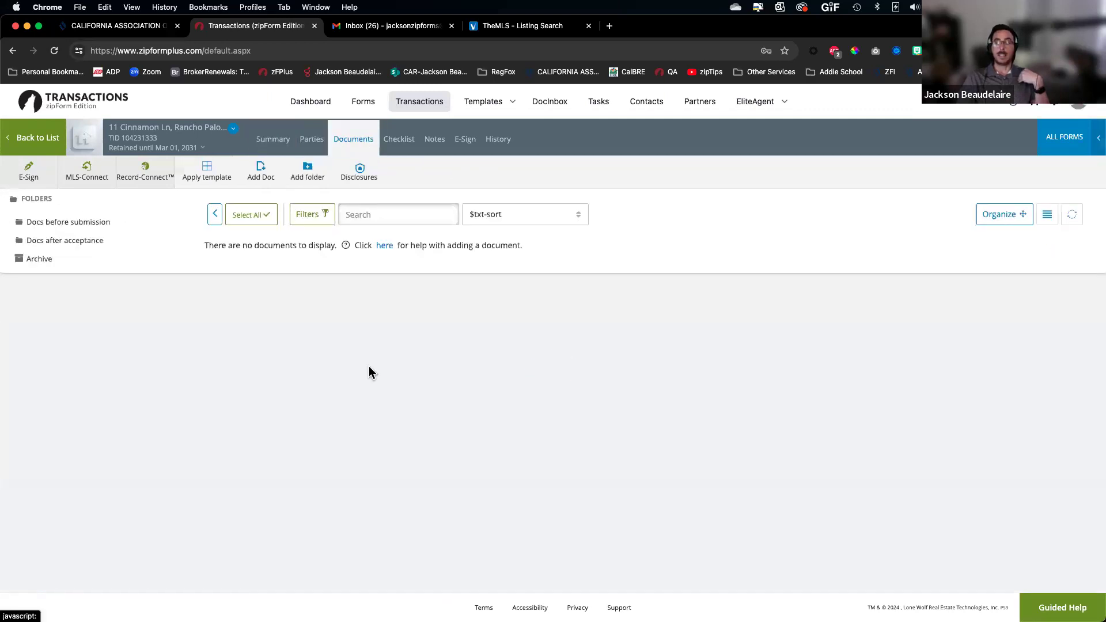
click(74, 224)
mouse_move(259, 299)
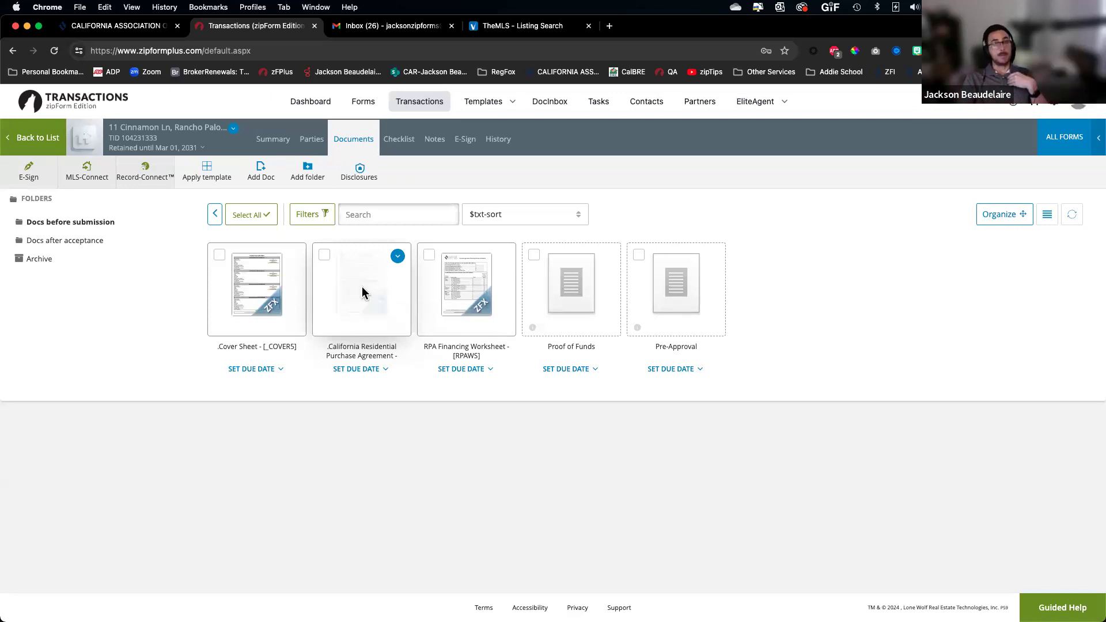
click(362, 286)
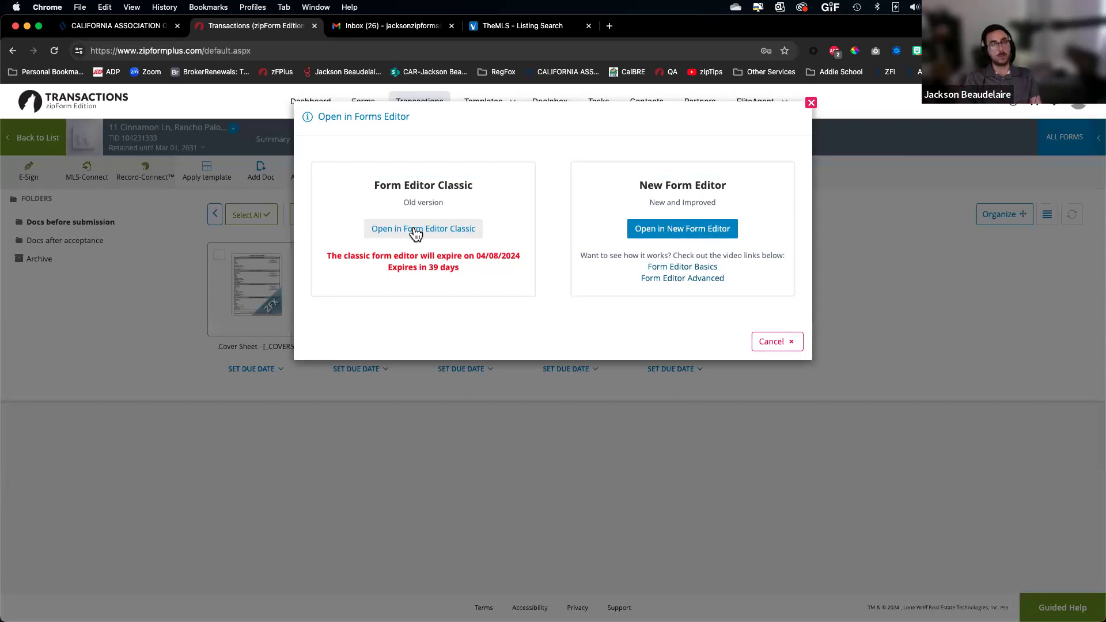
Open the California Residential Purchase Agreement in Form Editor Classic
click(419, 231)
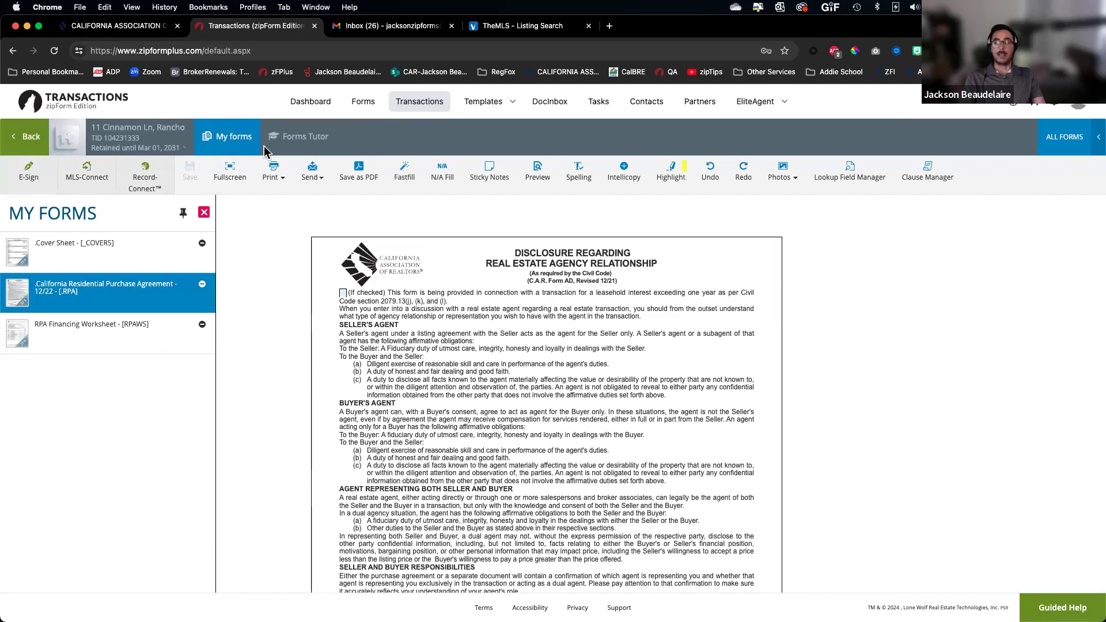
drag(253, 157, 336, 195)
drag(394, 151, 337, 198)
drag(56, 153, 3, 202)
drag(58, 152, 181, 202)
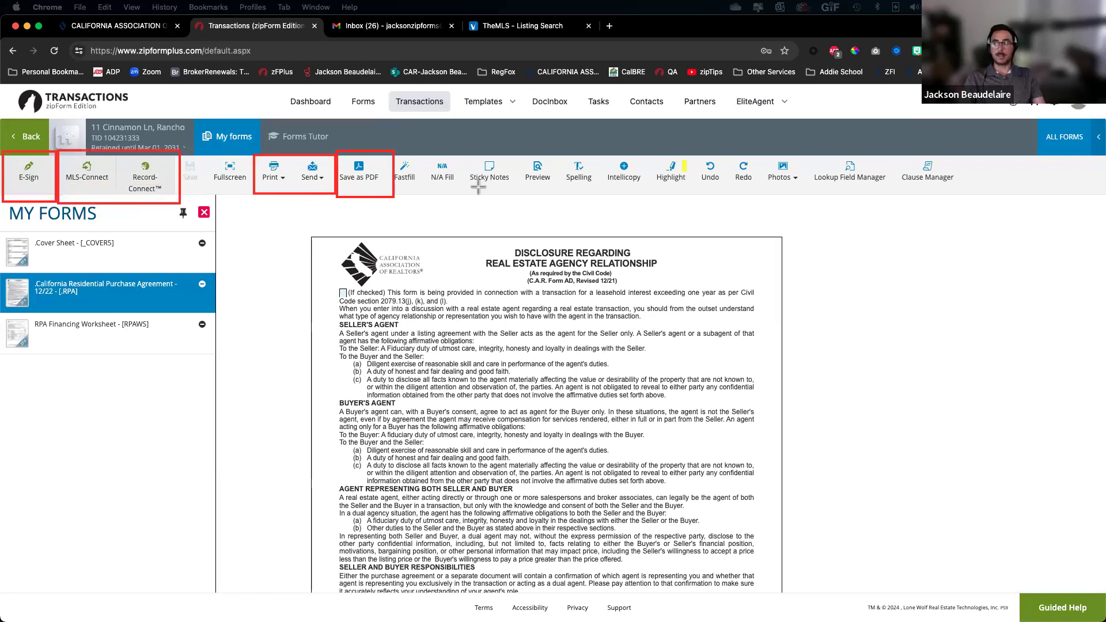
drag(899, 152, 962, 190)
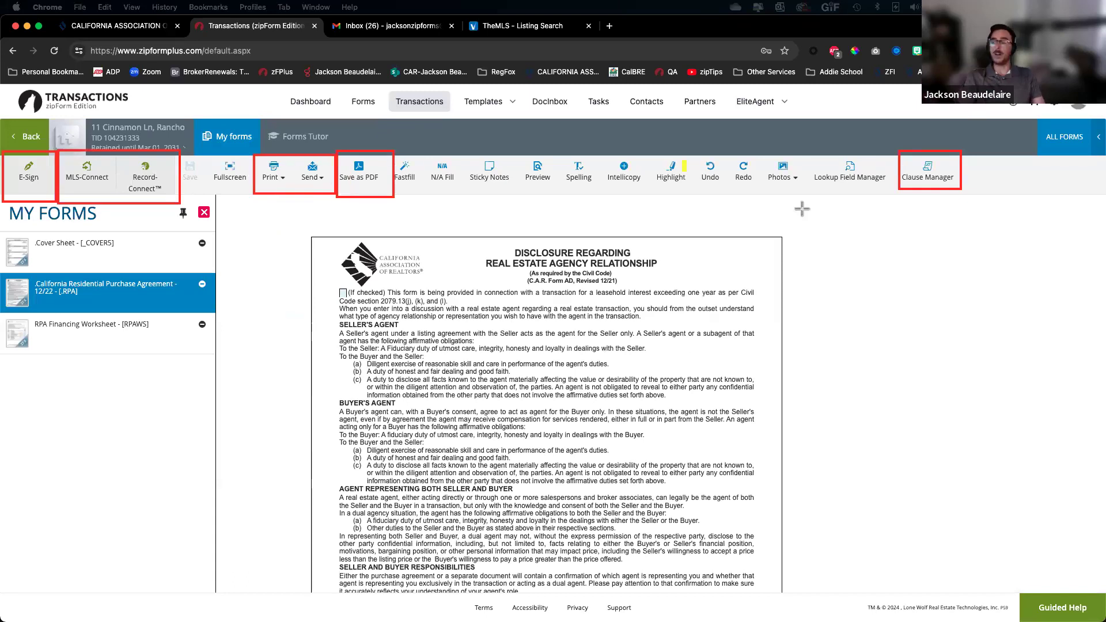
drag(471, 159, 510, 188)
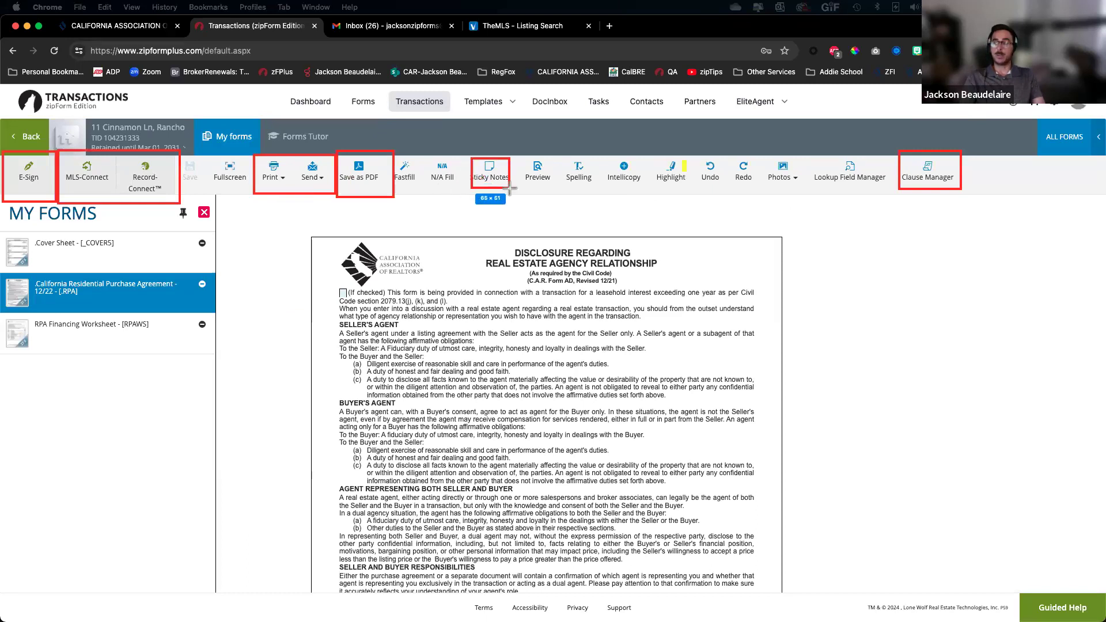
drag(762, 156, 805, 193)
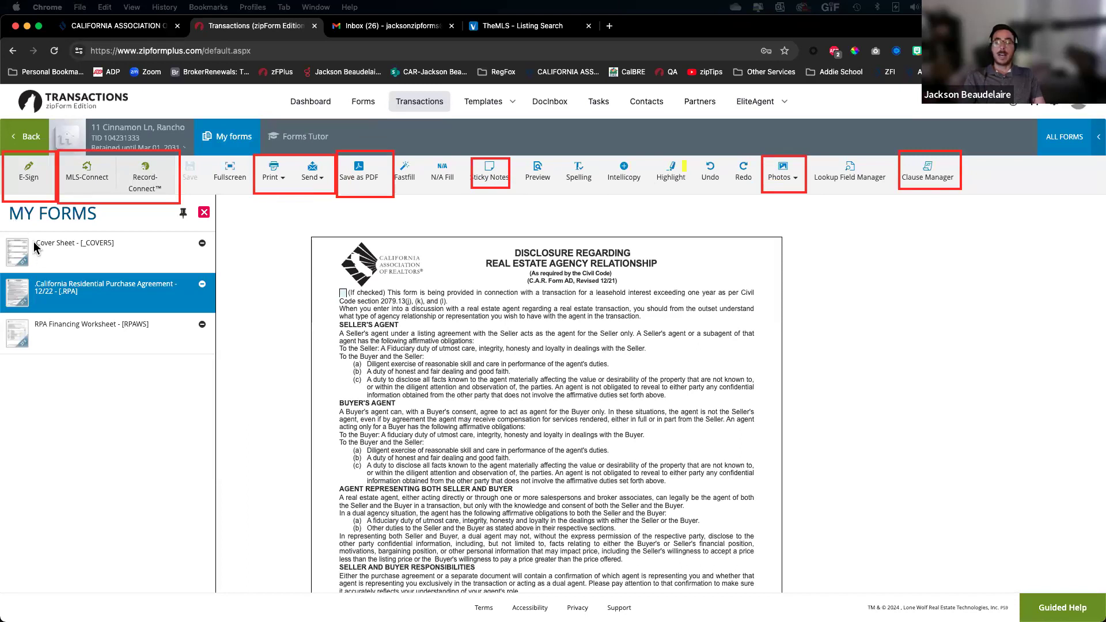
drag(459, 153, 523, 192)
drag(745, 135, 825, 196)
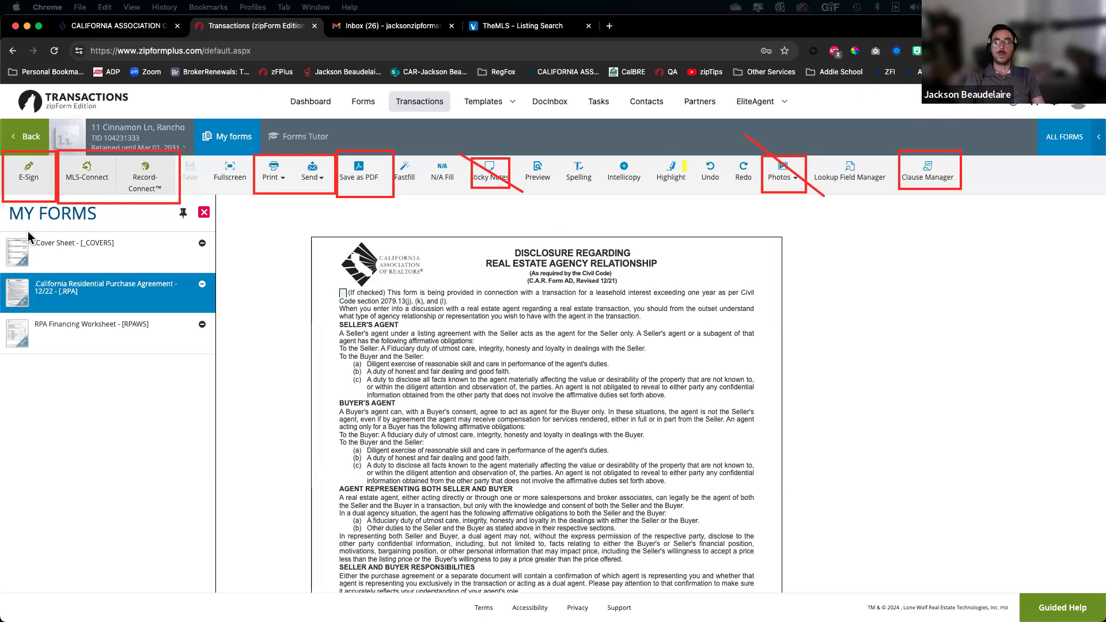
mouse_move(646, 157)
mouse_down()
mouse_move(674, 196)
mouse_move(689, 192)
mouse_up()
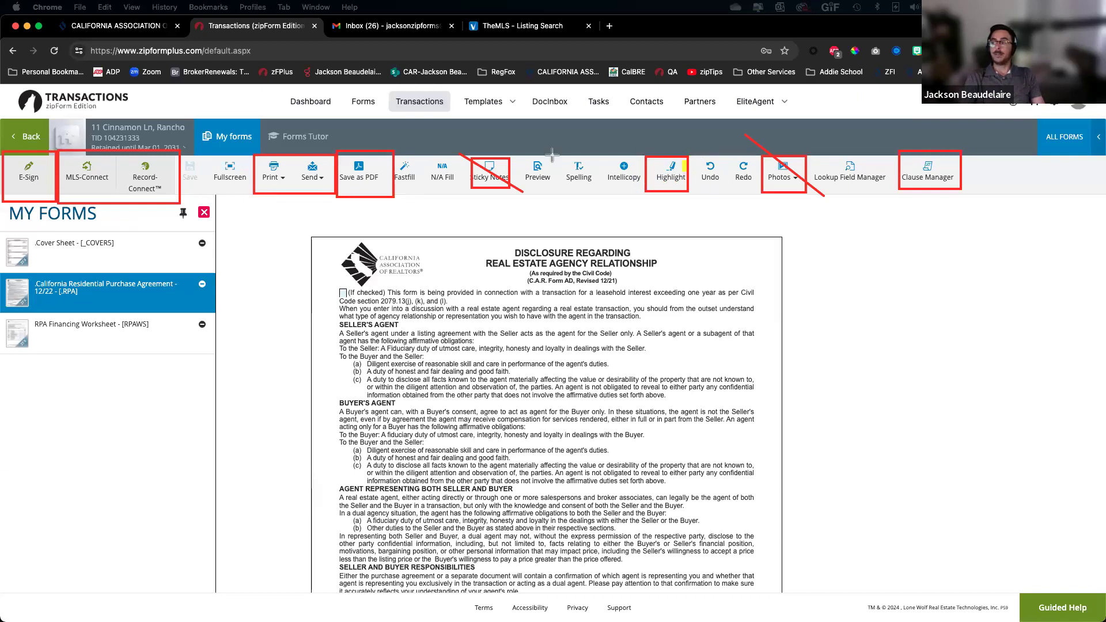
mouse_move(553, 153)
mouse_down()
mouse_move(542, 184)
mouse_move(522, 196)
mouse_up()
mouse_move(216, 153)
mouse_down()
mouse_move(259, 209)
mouse_move(252, 198)
mouse_up()
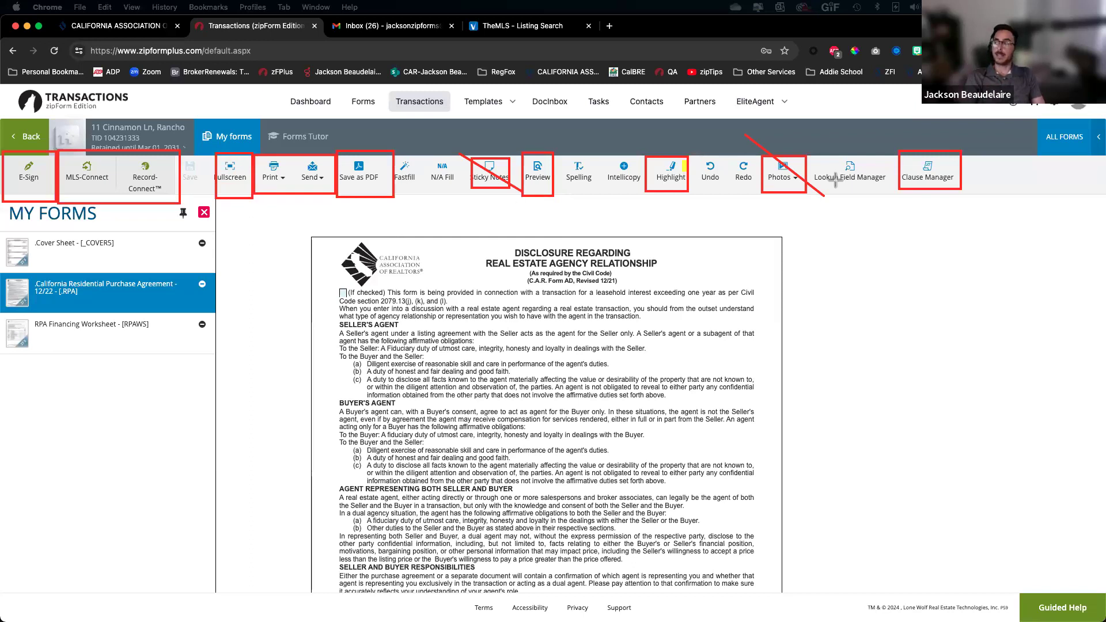
mouse_move(1047, 137)
mouse_down()
mouse_move(889, 174)
mouse_move(379, 211)
mouse_move(3, 217)
mouse_up()
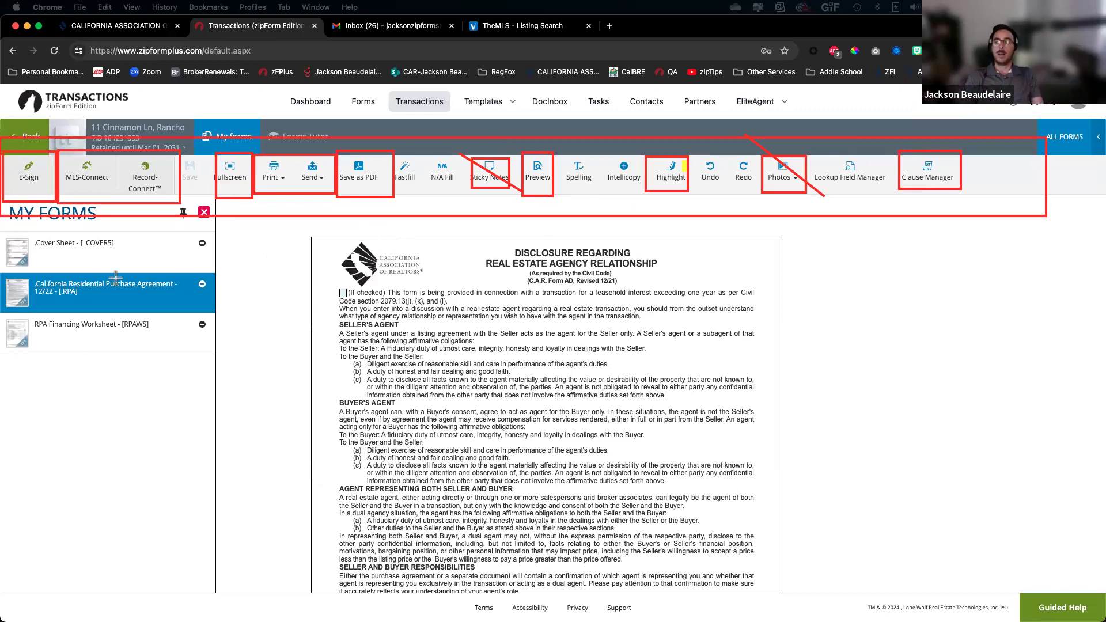
drag(219, 198, 13, 420)
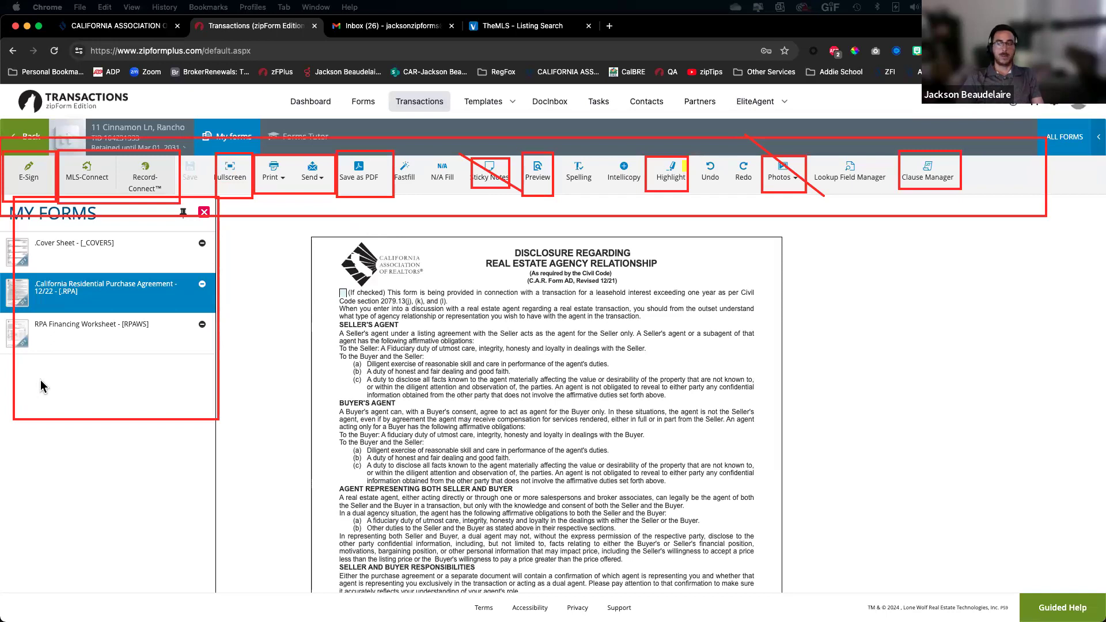
key(Delete)
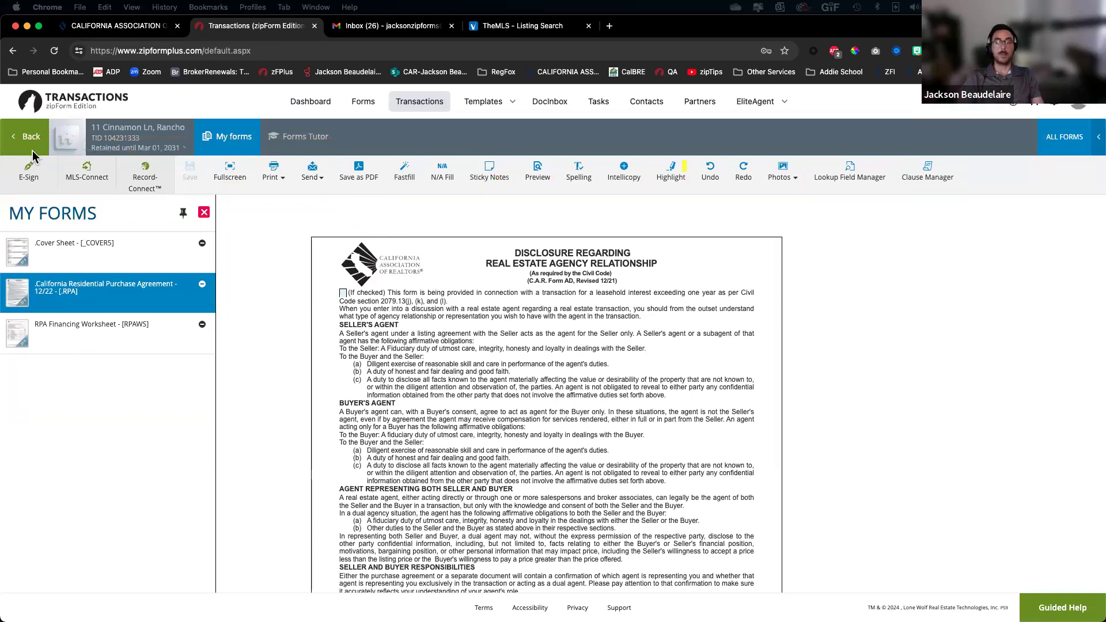
Reopen the California Residential Purchase Agreement in the New Form Editor
click(33, 138)
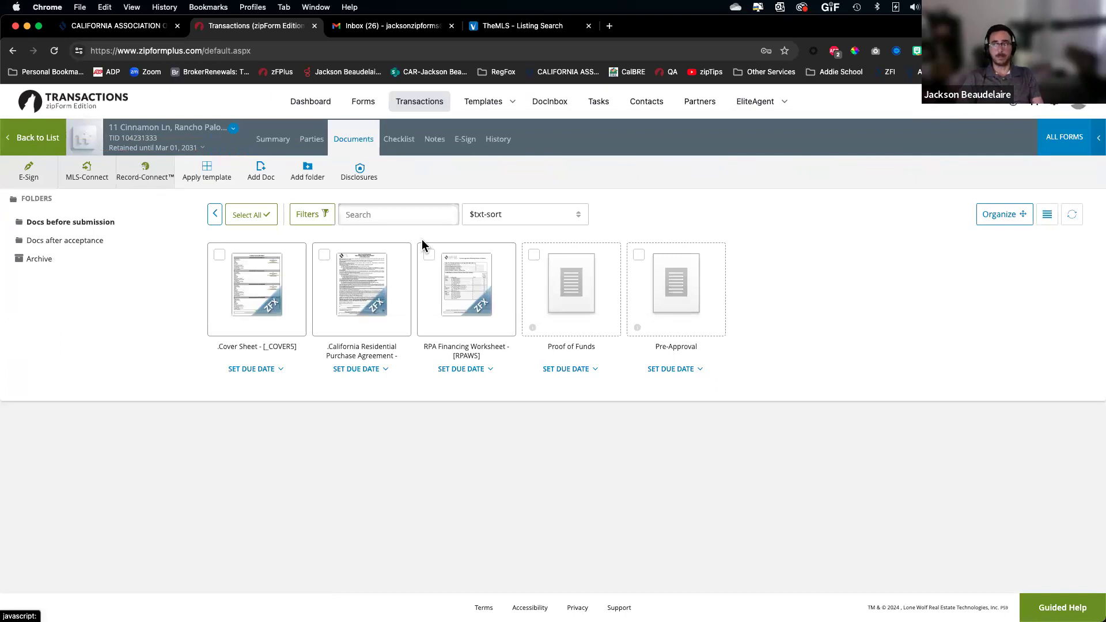
click(369, 295)
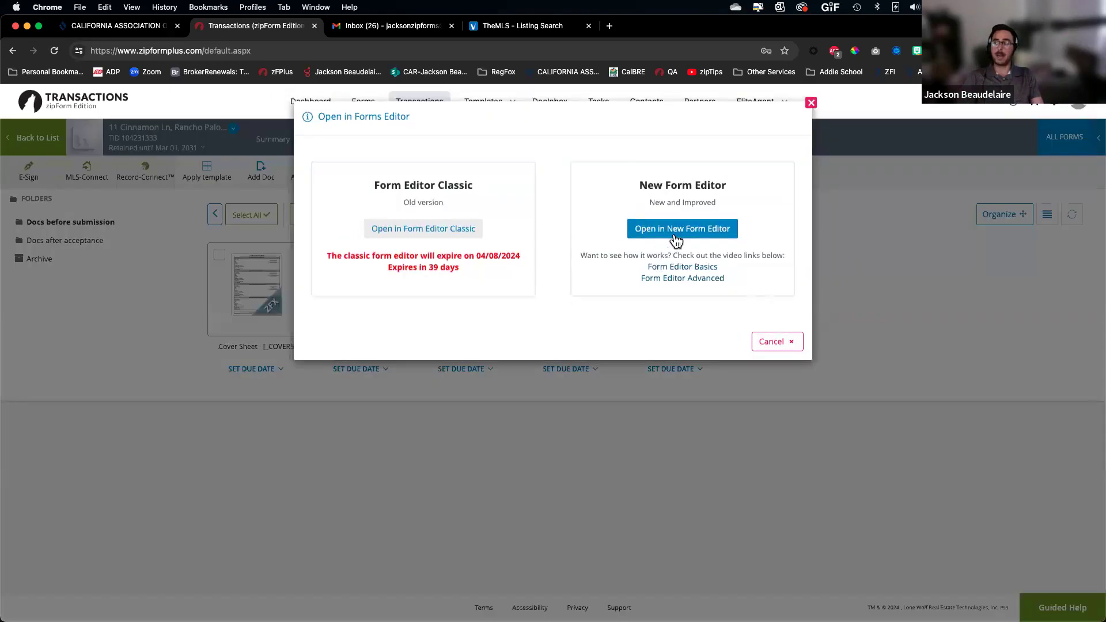
click(676, 231)
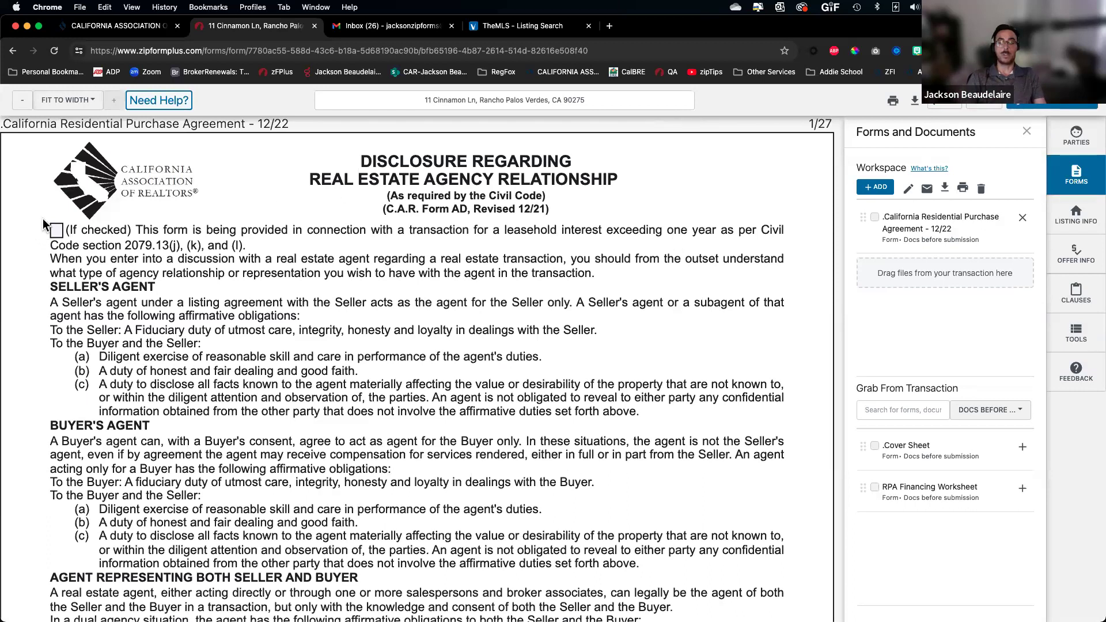
Adjust the editor layout and close the Forms and Documents panel so the form fills the width
mouse_move(848, 104)
mouse_down()
mouse_move(1089, 447)
mouse_move(1080, 585)
mouse_move(1096, 604)
mouse_up()
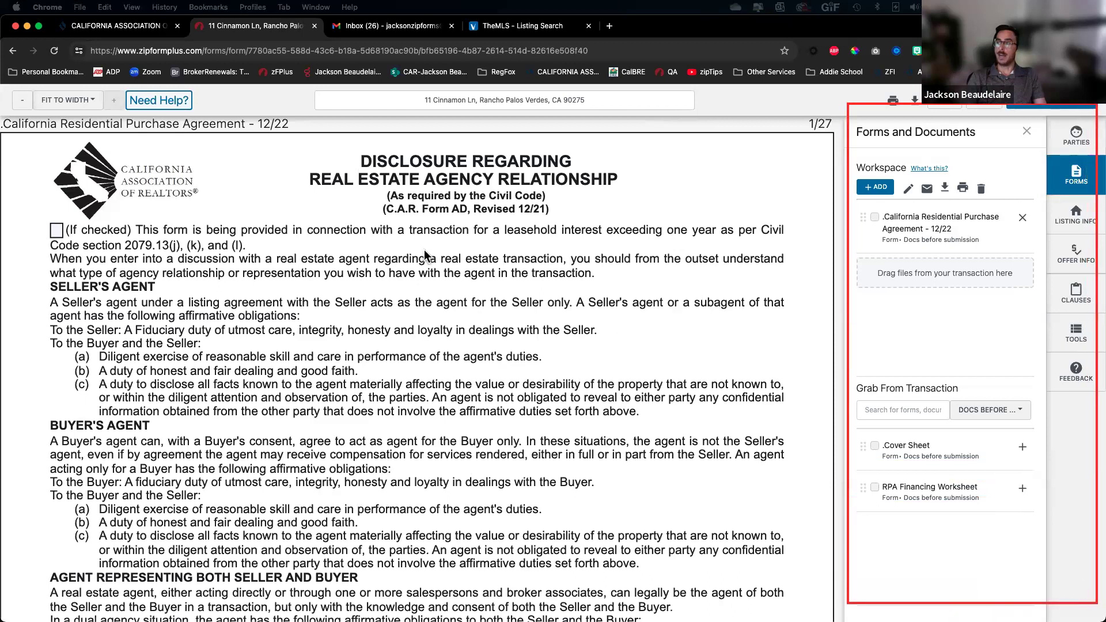
drag(212, 119, 1, 85)
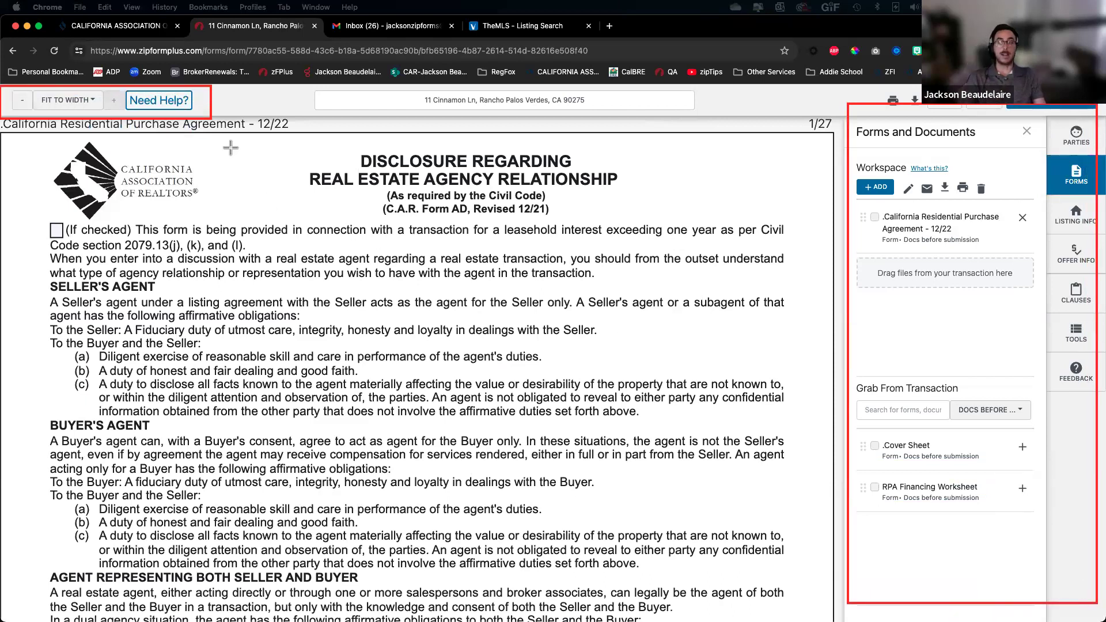
drag(105, 115, 105, 115)
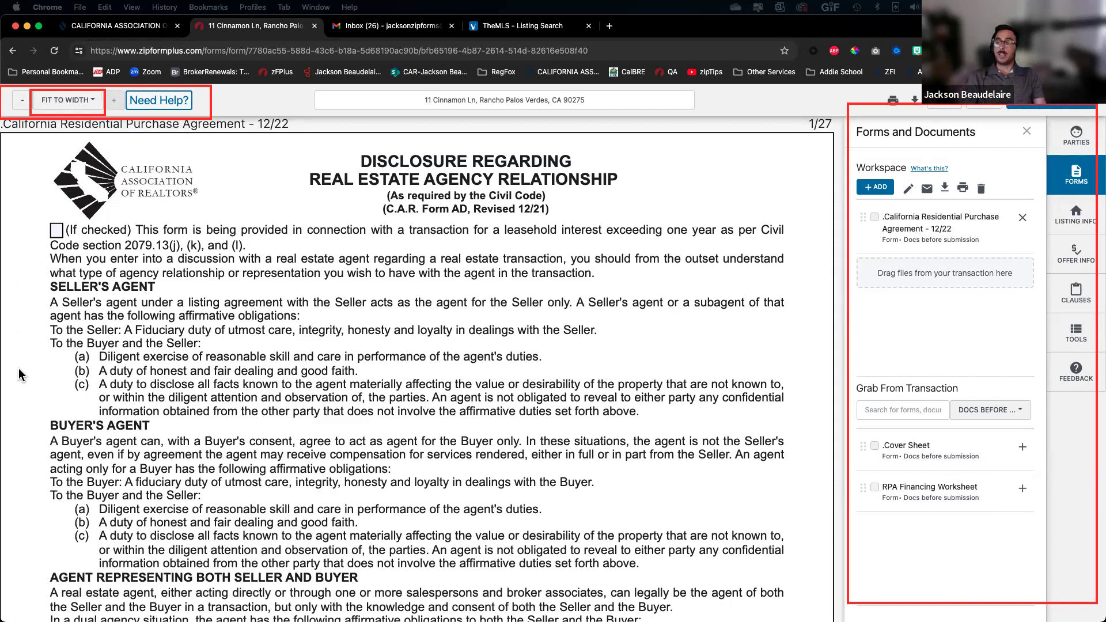
drag(871, 91, 924, 113)
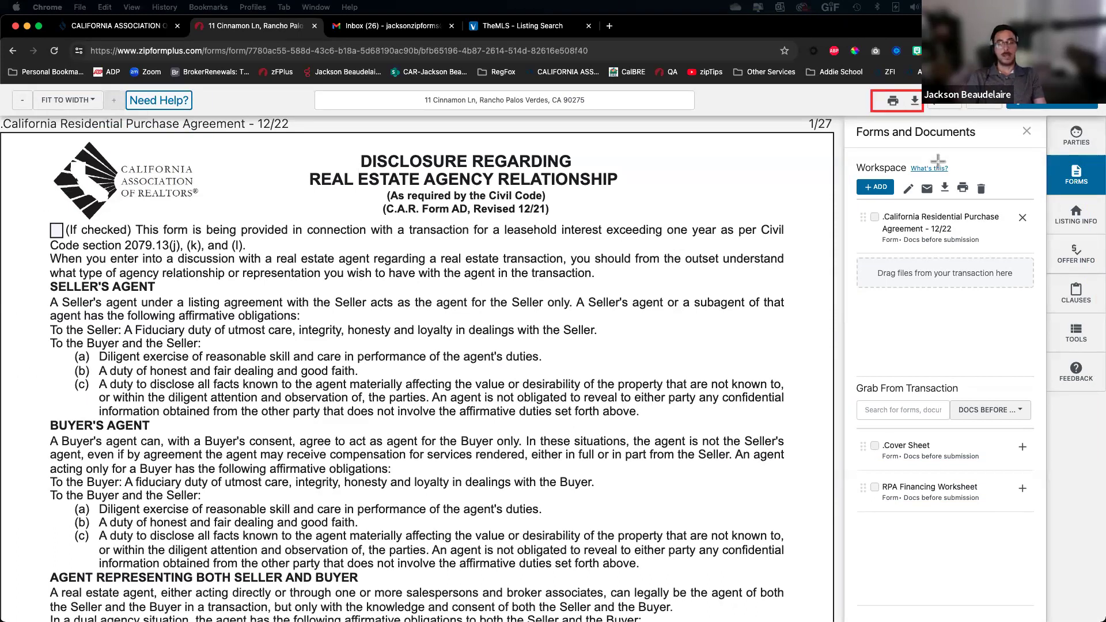
drag(980, 174, 938, 199)
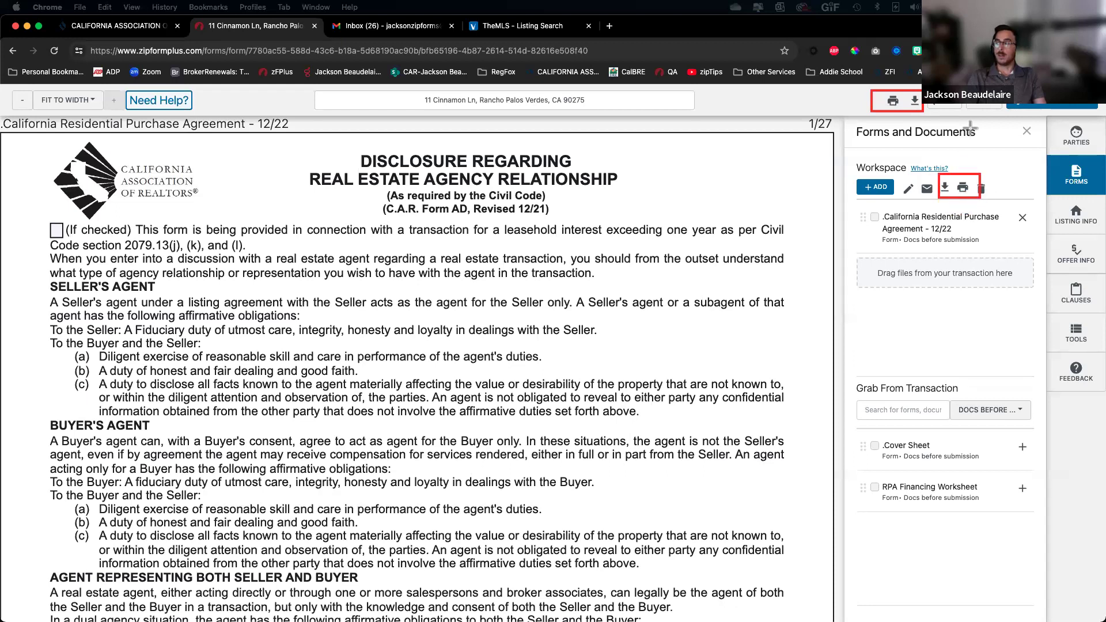
mouse_move(1008, 95)
mouse_down()
mouse_move(1043, 113)
mouse_move(1098, 114)
mouse_up()
drag(901, 178, 919, 200)
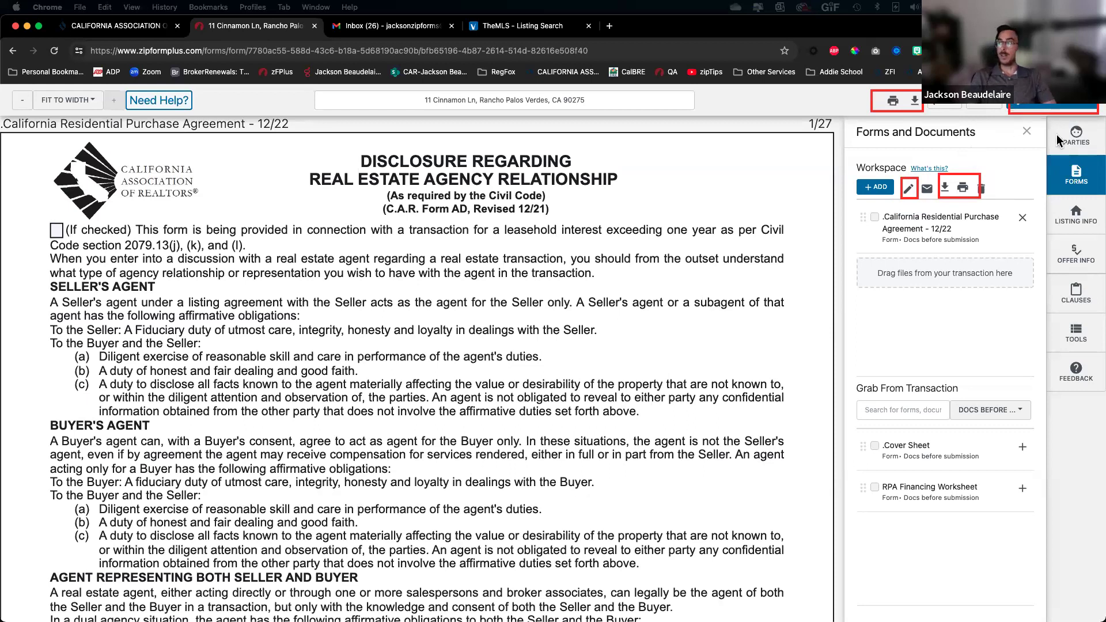
click(1028, 132)
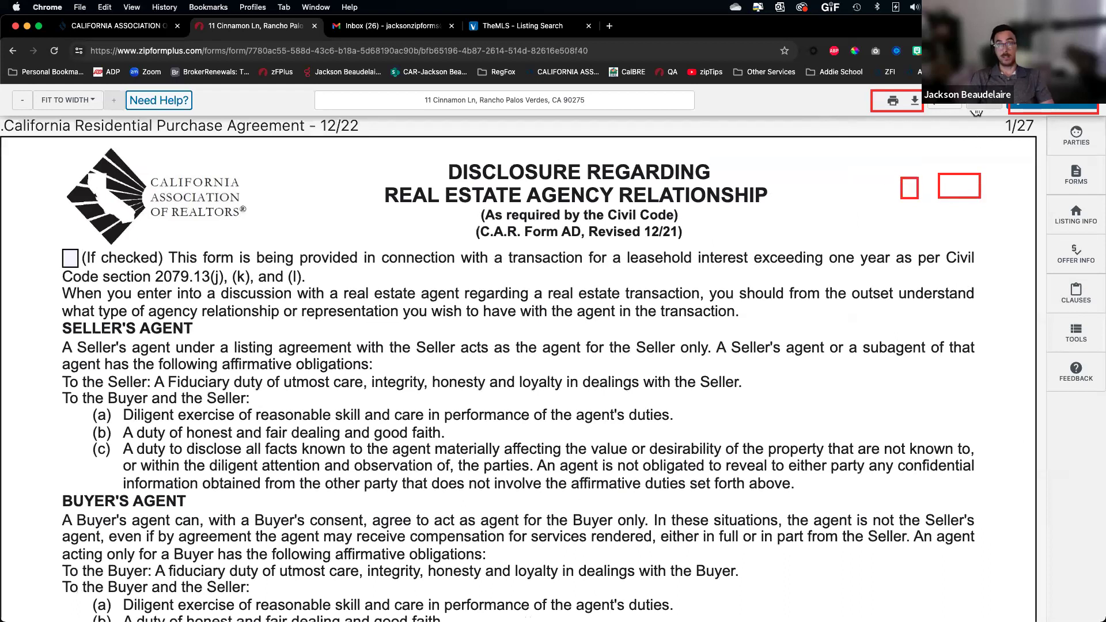
Browse the Parties, Listing Info, Offer Info, Clauses and Tools panels, dismissing the feedback survey
click(1070, 144)
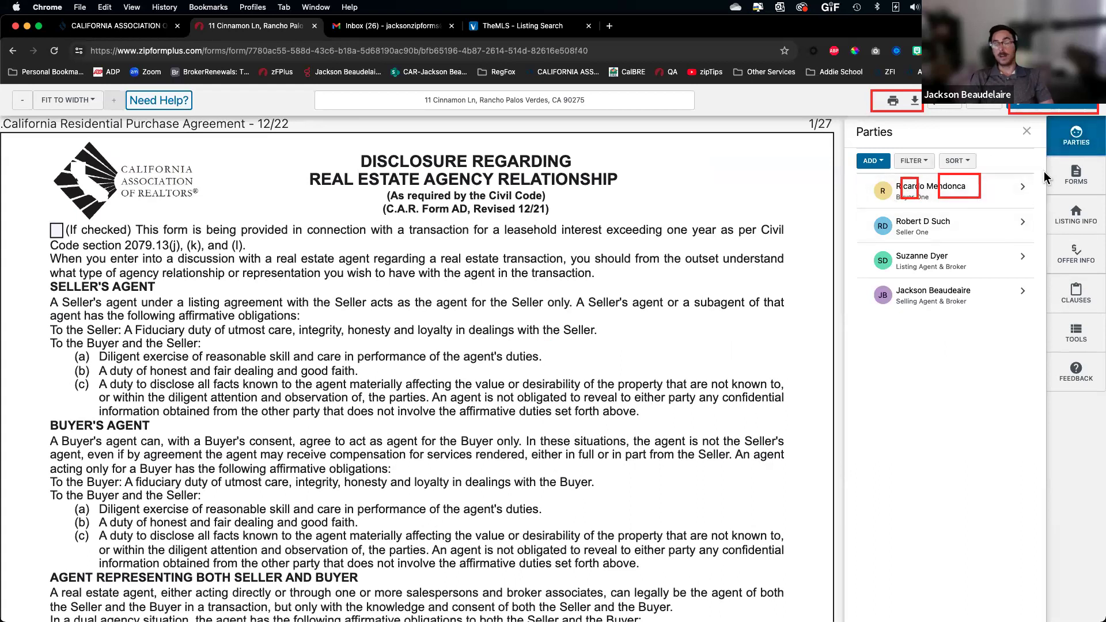
click(1076, 218)
click(1077, 254)
click(1076, 292)
click(1077, 333)
click(1076, 372)
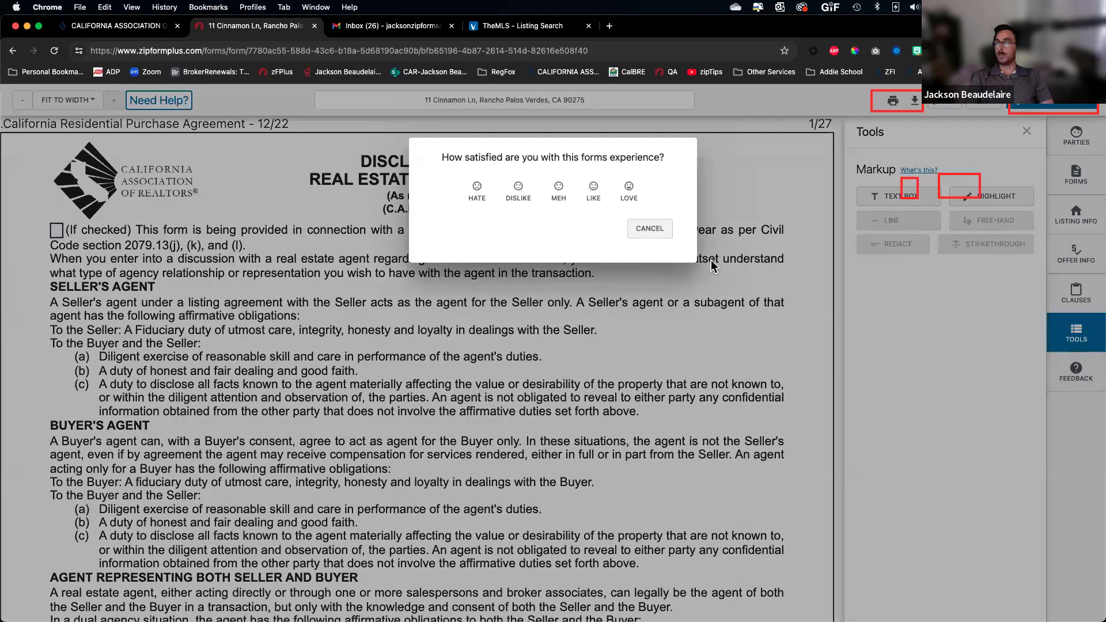
click(645, 237)
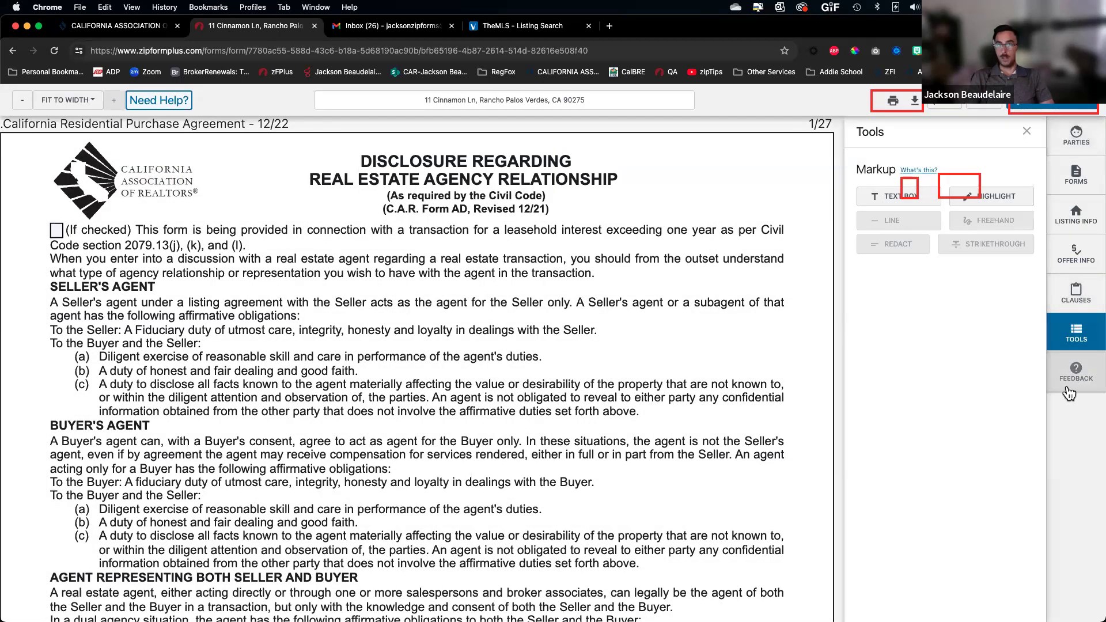
click(1076, 136)
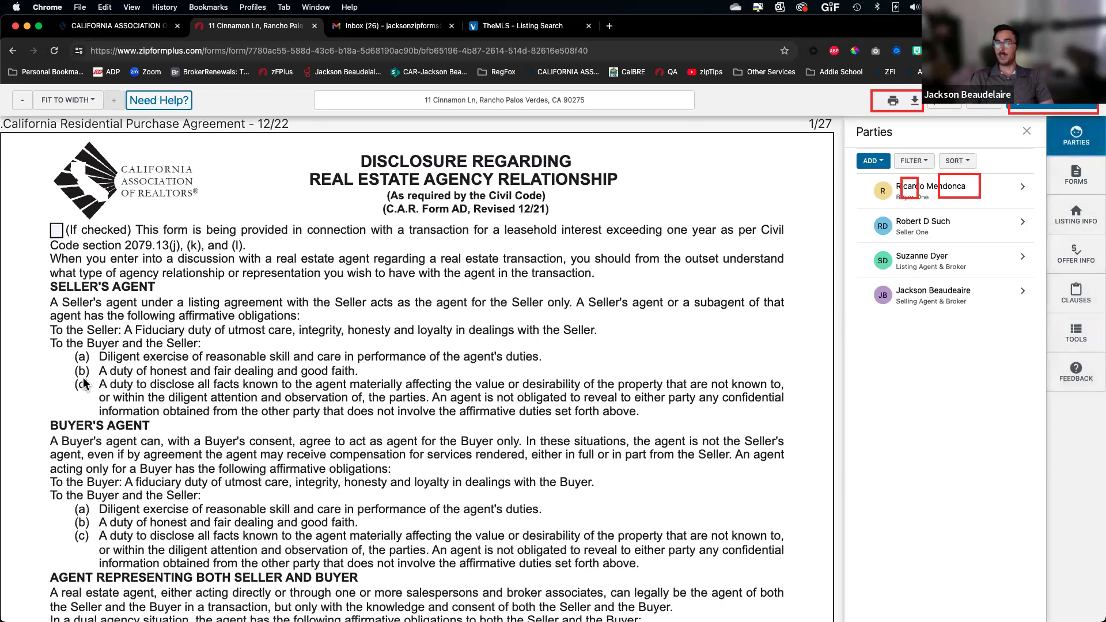
click(1074, 176)
Import the property's tax record from Listing Info, then bring up the empty Offer Info fields
click(1084, 219)
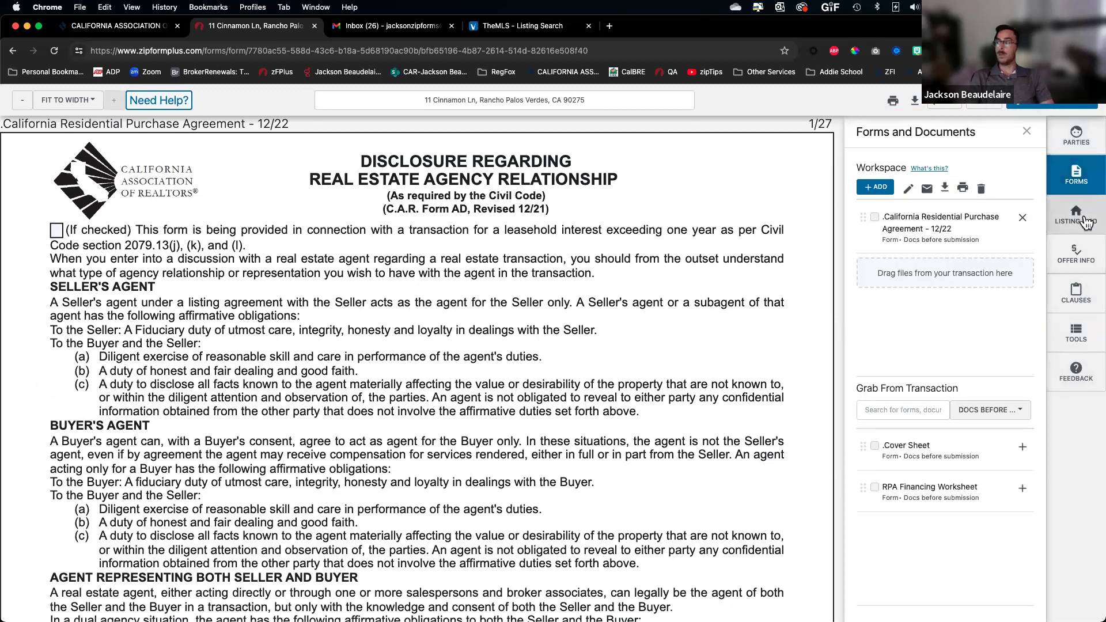
click(1076, 254)
click(1077, 216)
click(1077, 253)
click(1076, 219)
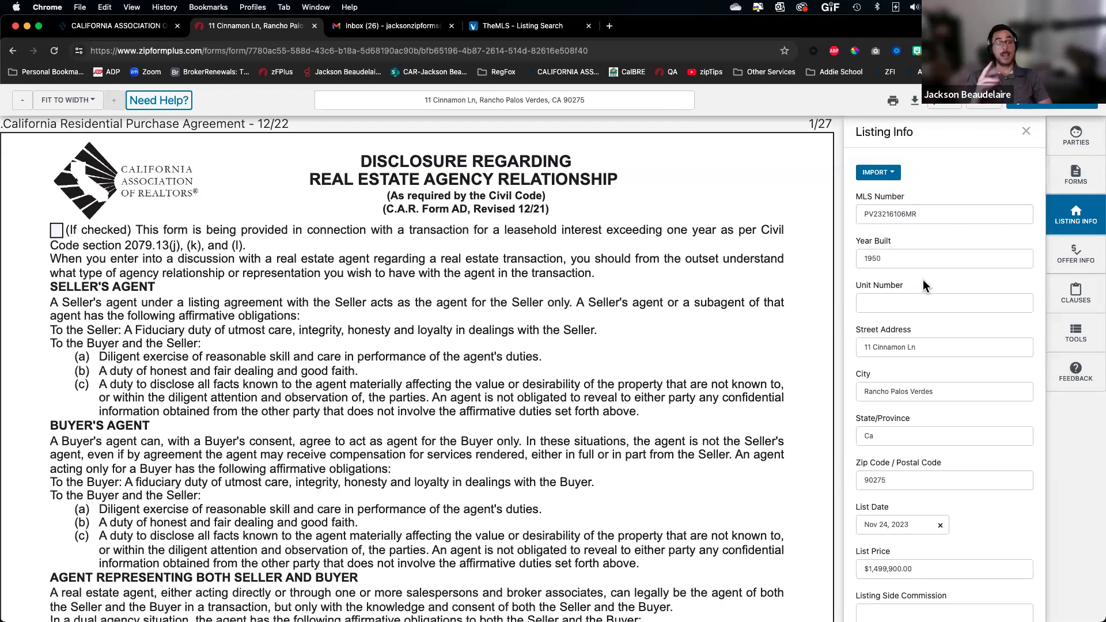
click(889, 174)
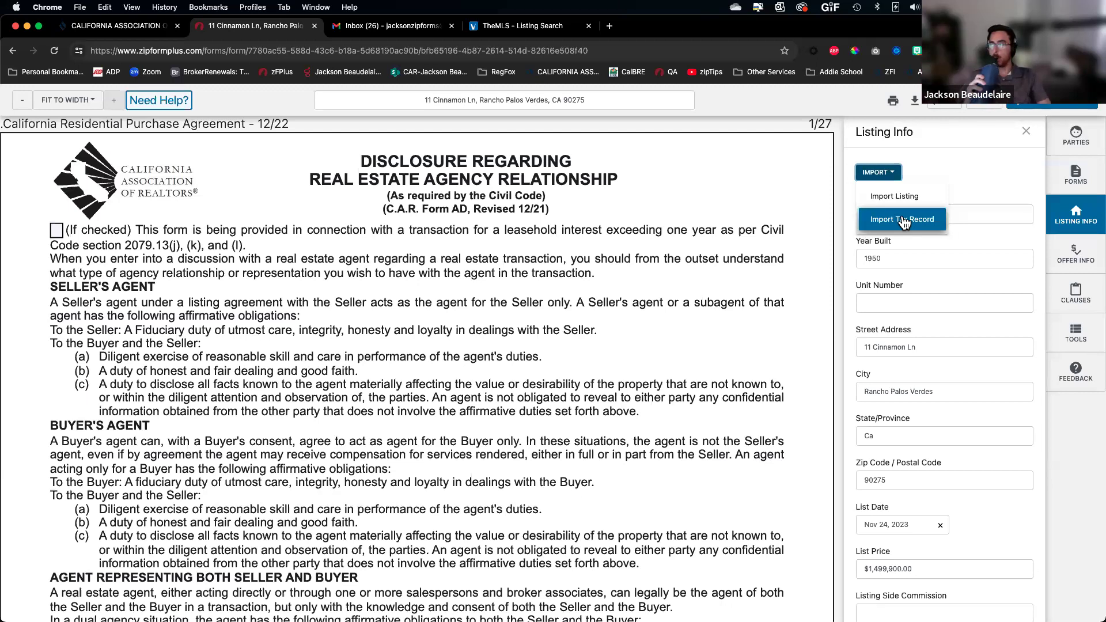
click(904, 221)
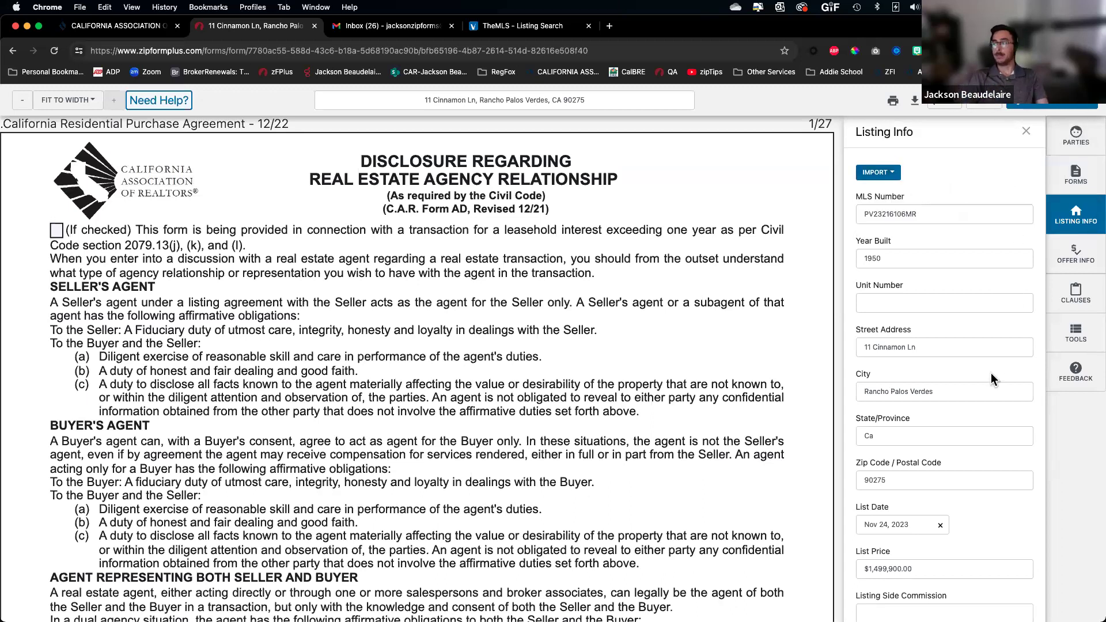
click(1075, 254)
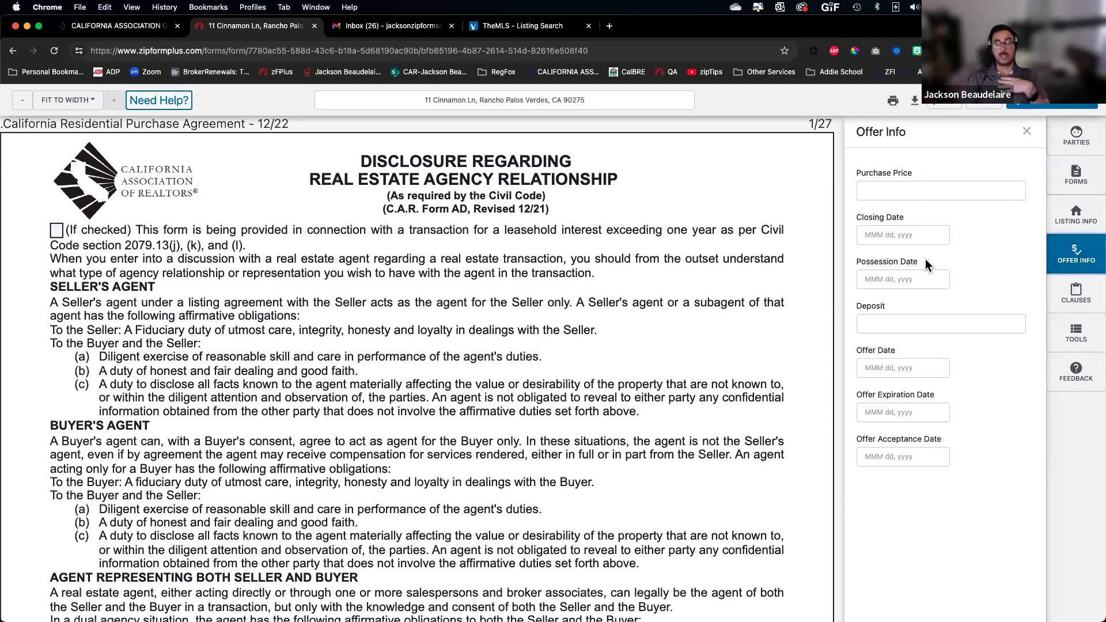
Enter a $1,499,900 purchase price and a $45,000 deposit in Offer Info
click(915, 190)
text(1,499,900)
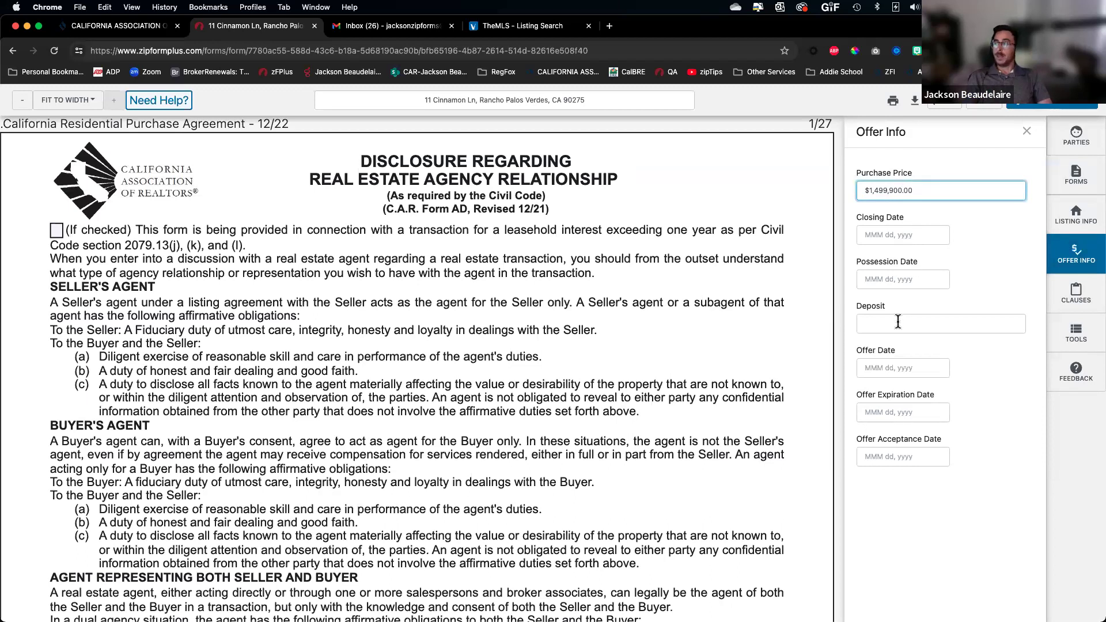
click(1017, 326)
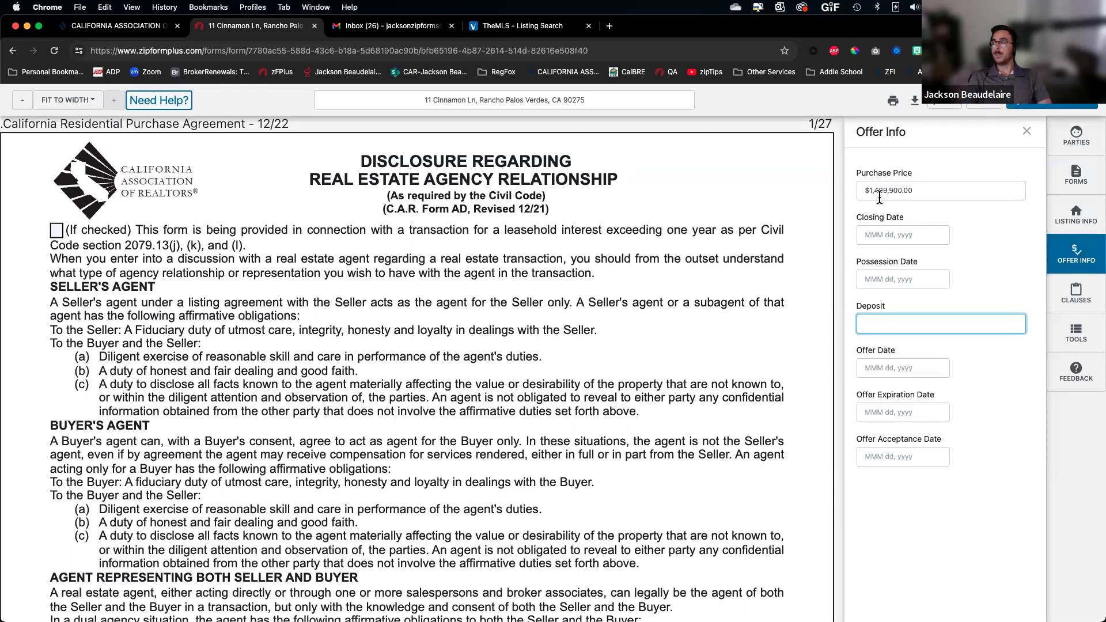
text(45,000.00)
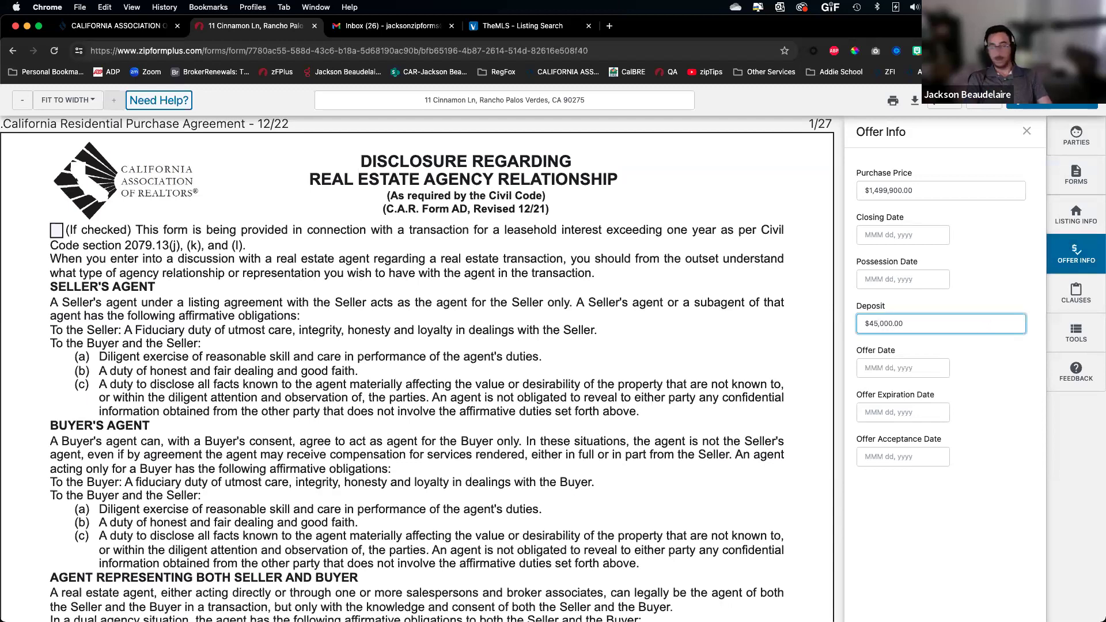
key(Tab)
Pick Feb 29, 2024 as the offer date
click(735, 342)
scroll(489, 389, down, 15)
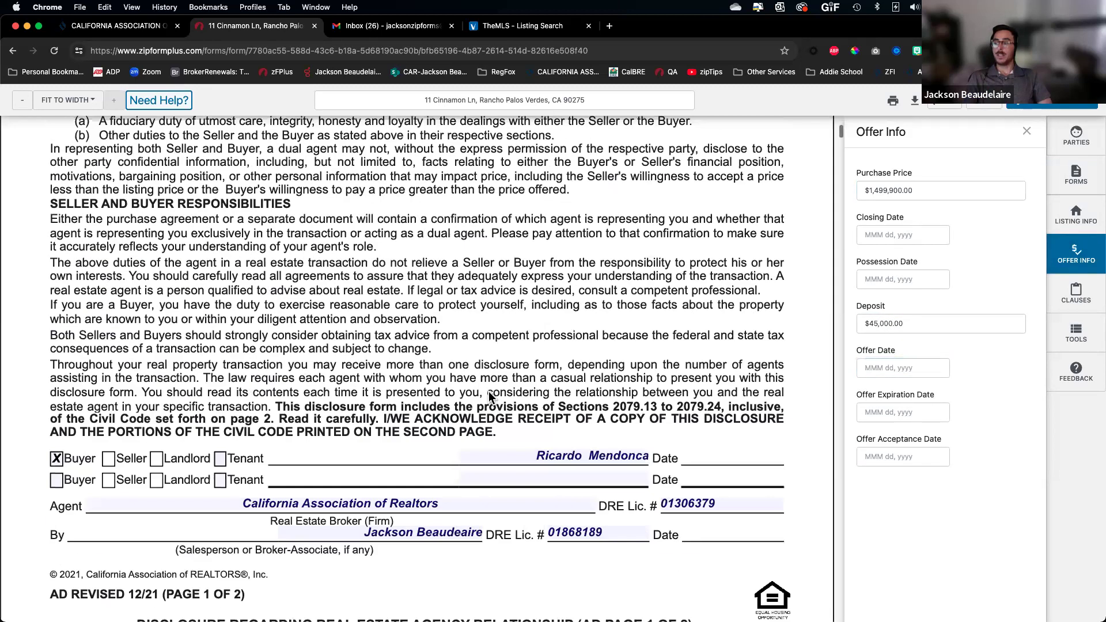
scroll(431, 496, down, 20)
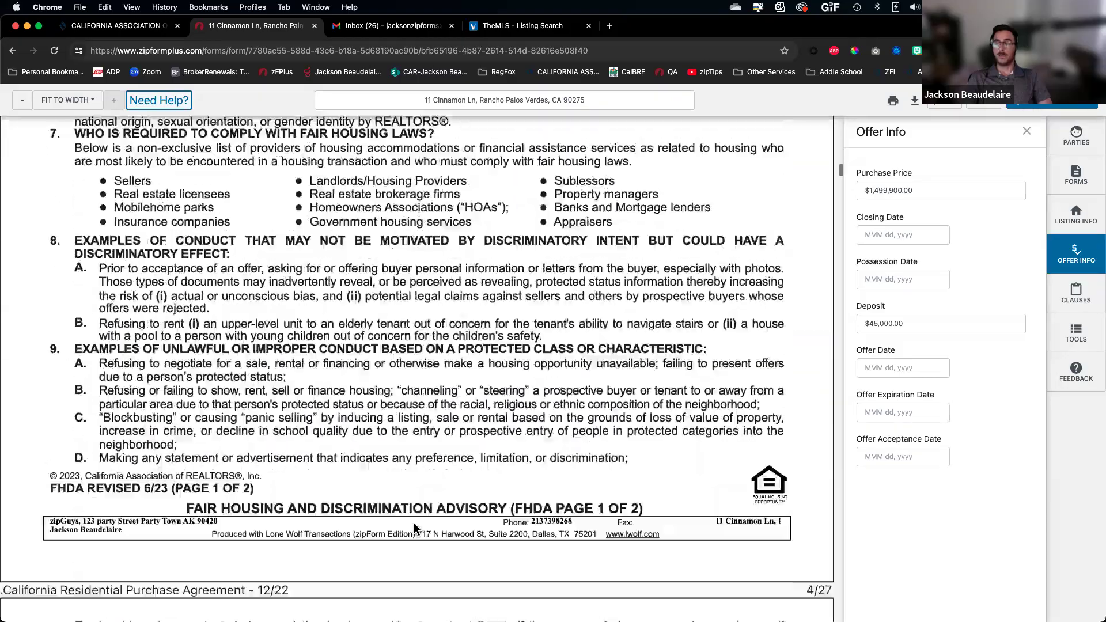
scroll(427, 451, down, 20)
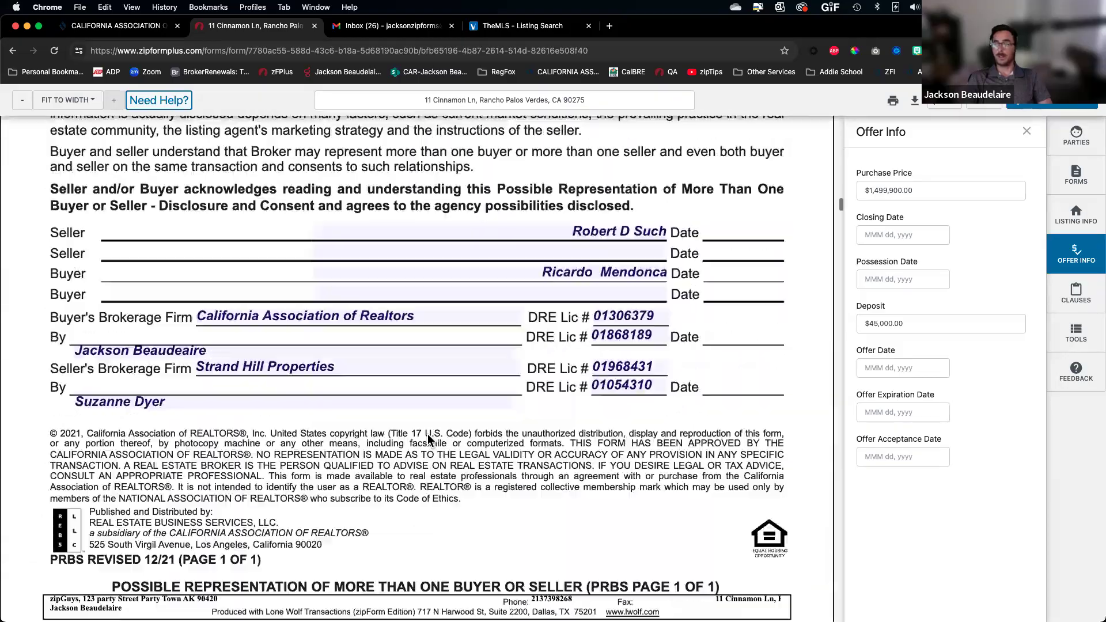
scroll(430, 424, down, 20)
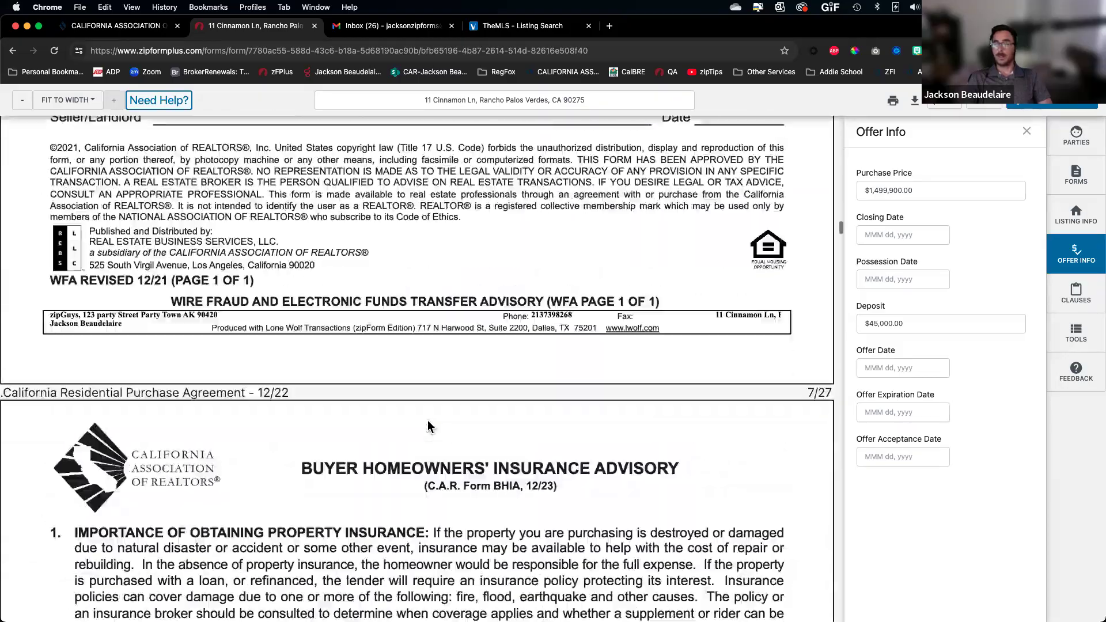
scroll(426, 420, down, 15)
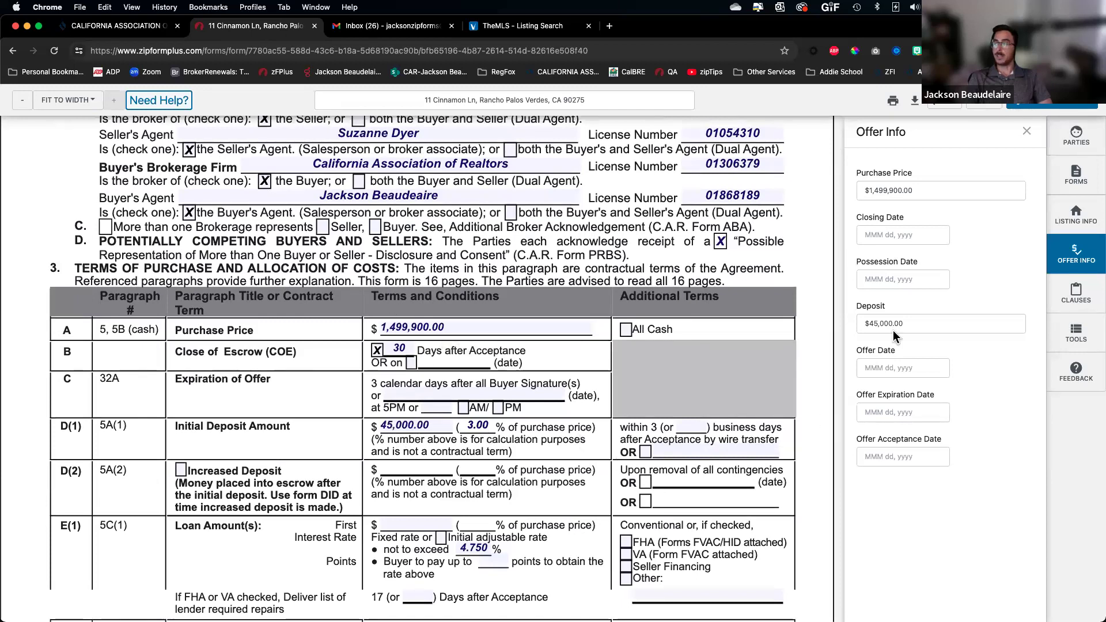
scroll(470, 501, down, 1)
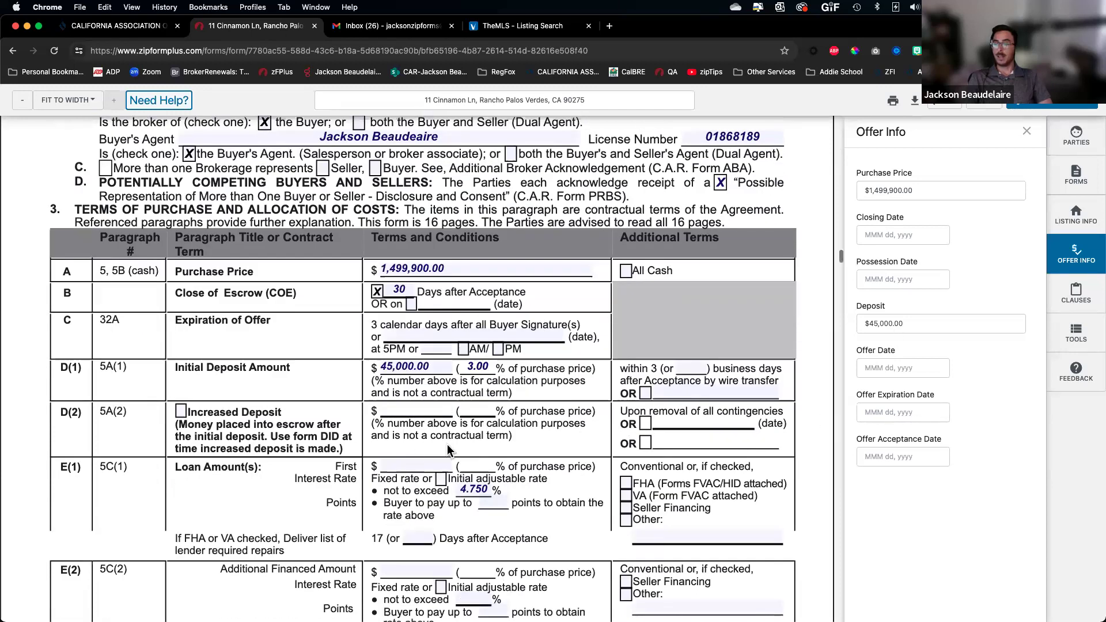
click(904, 369)
click(935, 499)
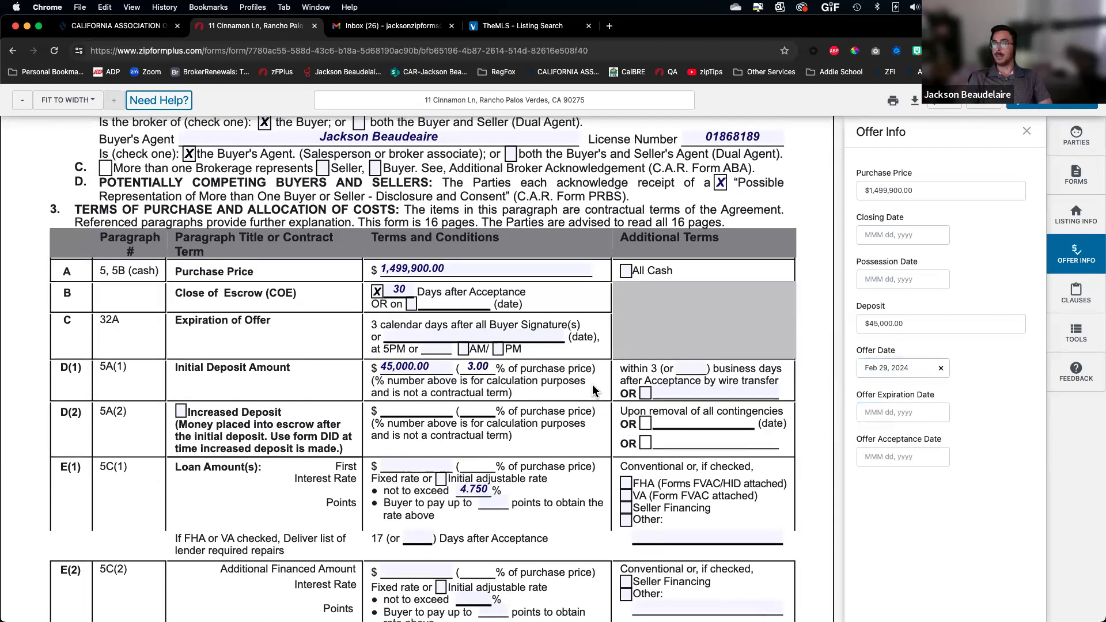
Pick Mar 01, 2024 as the offer expiration date
scroll(130, 168, up, 2)
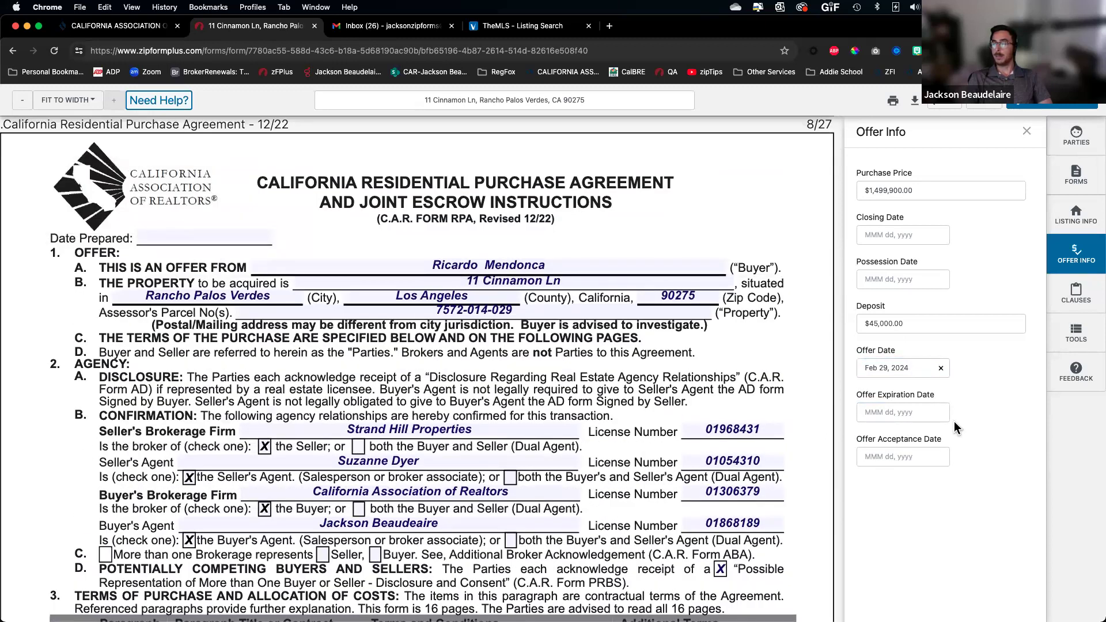
click(909, 414)
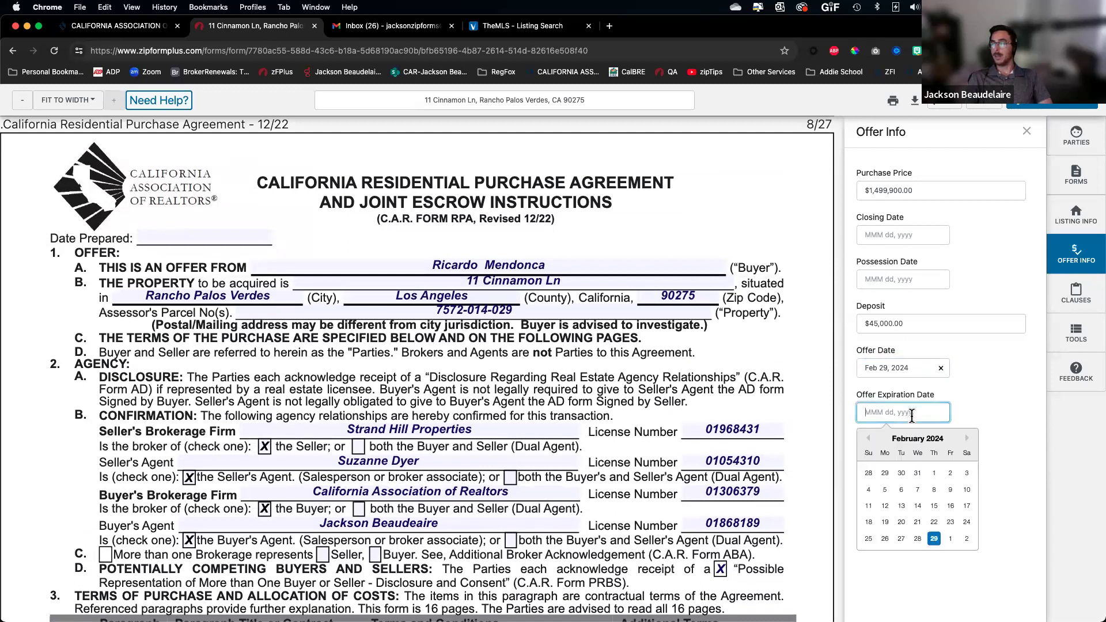
click(950, 539)
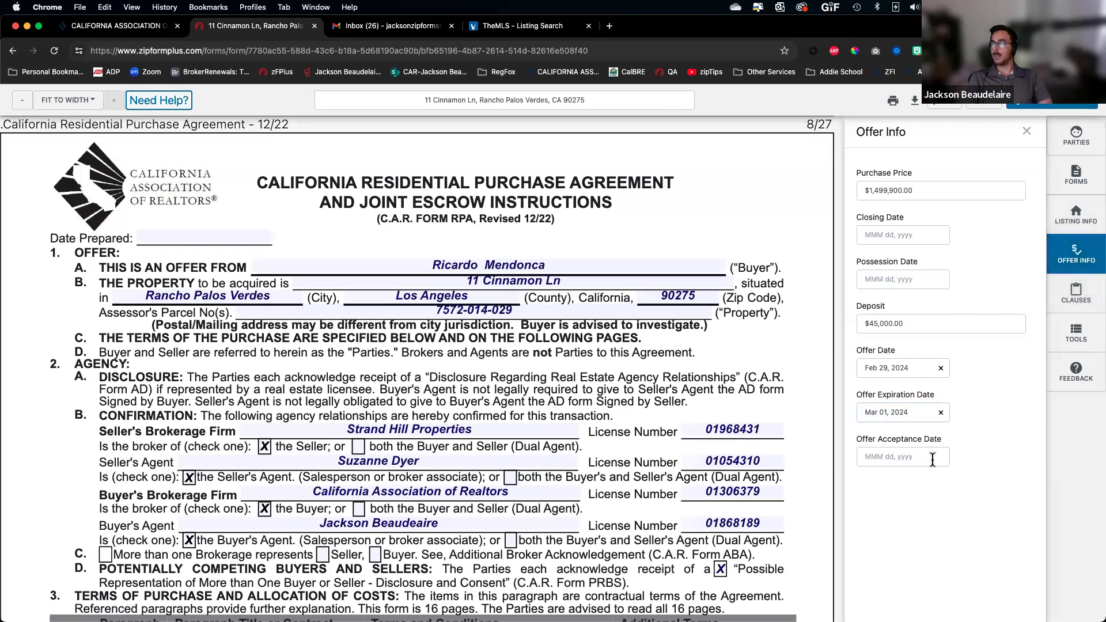
scroll(746, 447, down, 4)
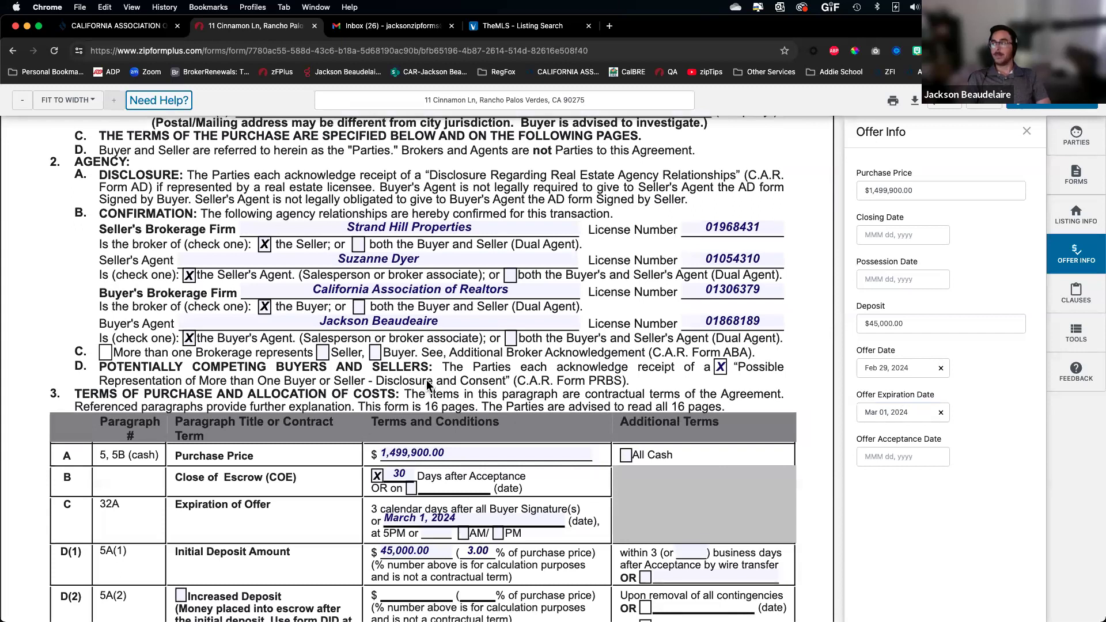
scroll(426, 392, down, 5)
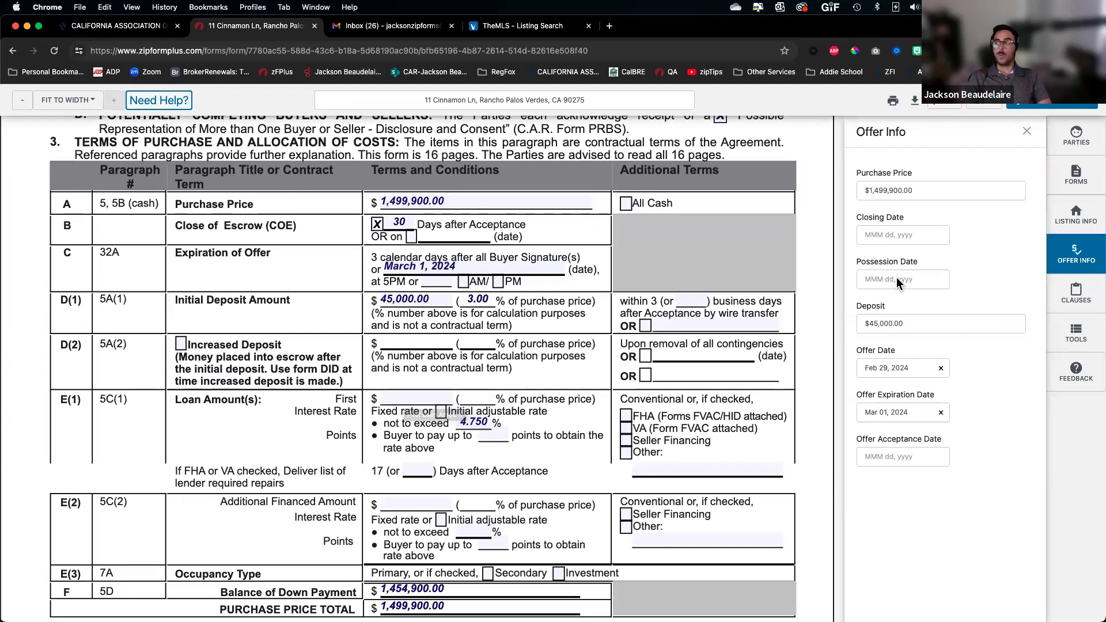
click(1079, 177)
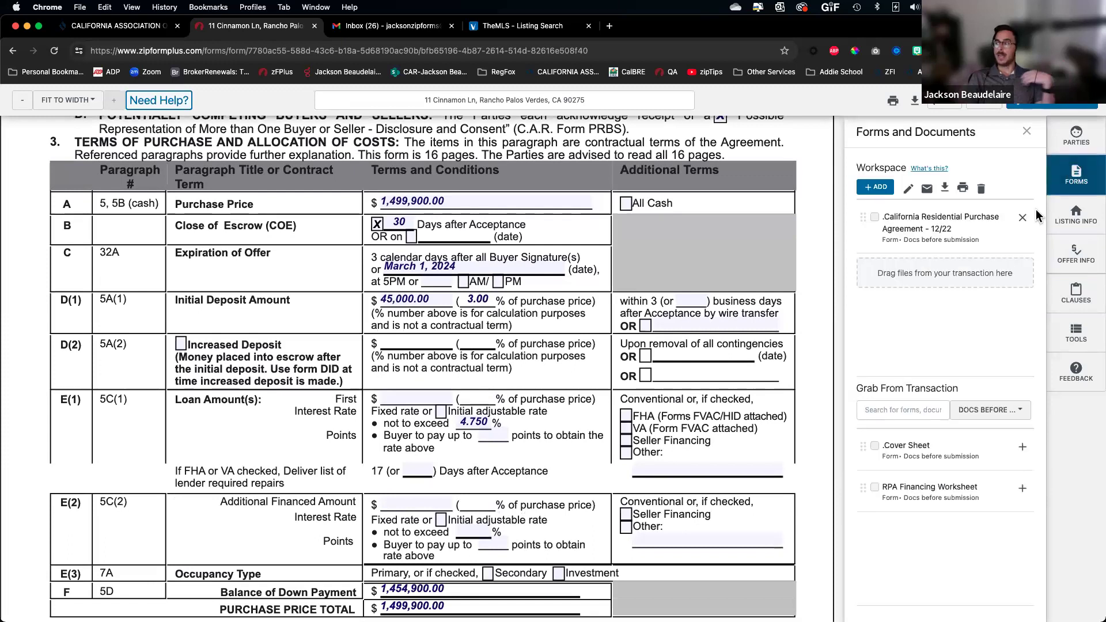
Add the RPA Financing Worksheet and check its 75% first loan option, giving $1,124,925.00
click(1022, 488)
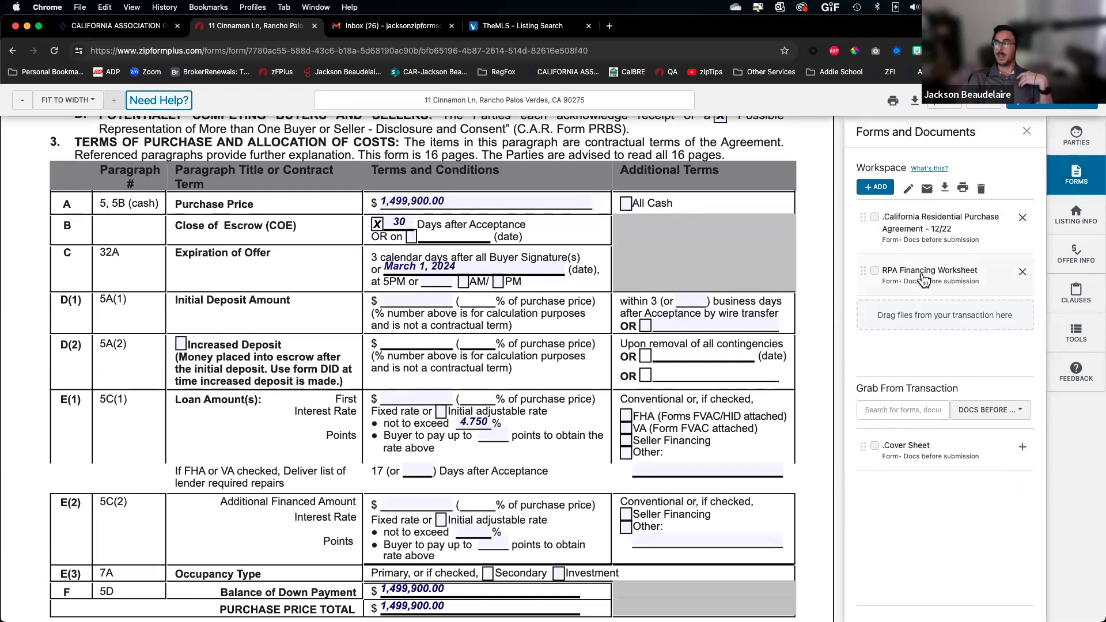
click(927, 293)
scroll(494, 402, down, 4)
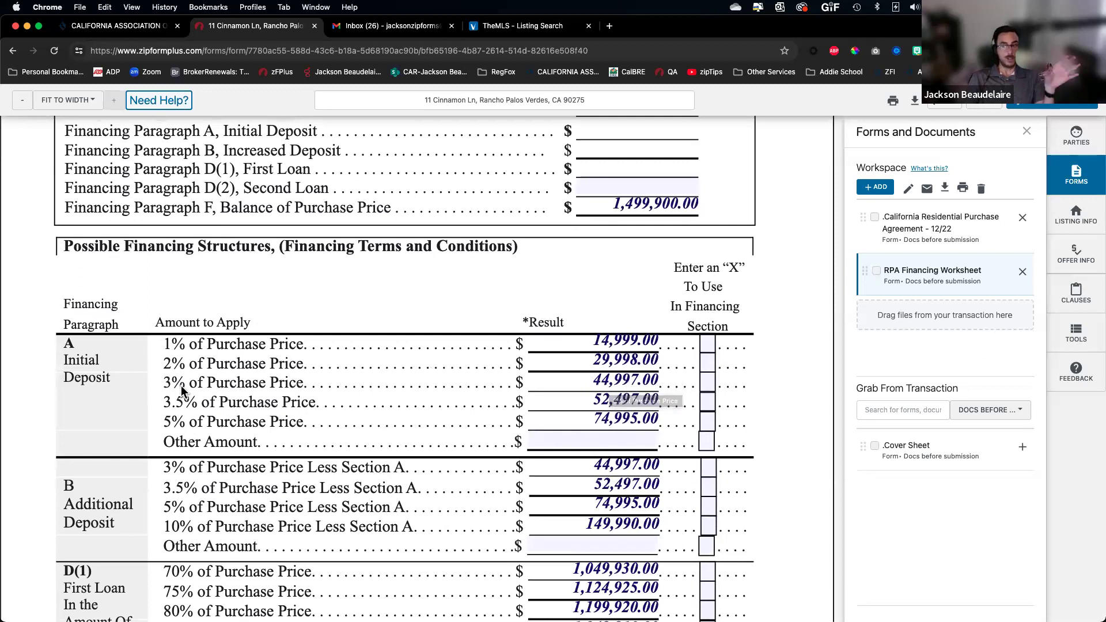
scroll(456, 498, down, 4)
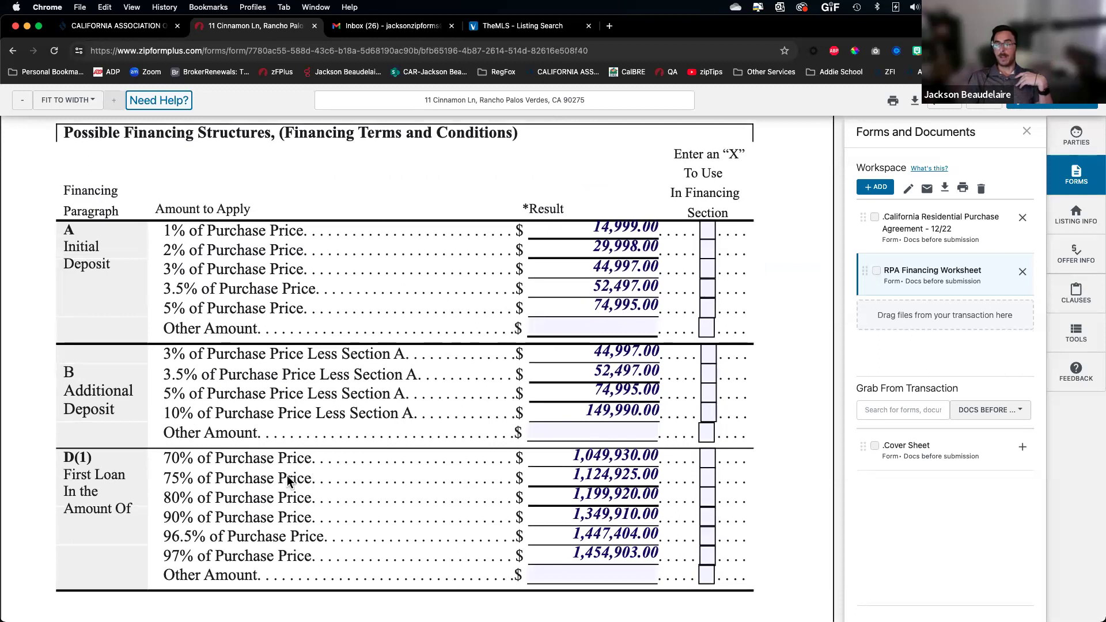
click(707, 477)
drag(573, 476, 645, 482)
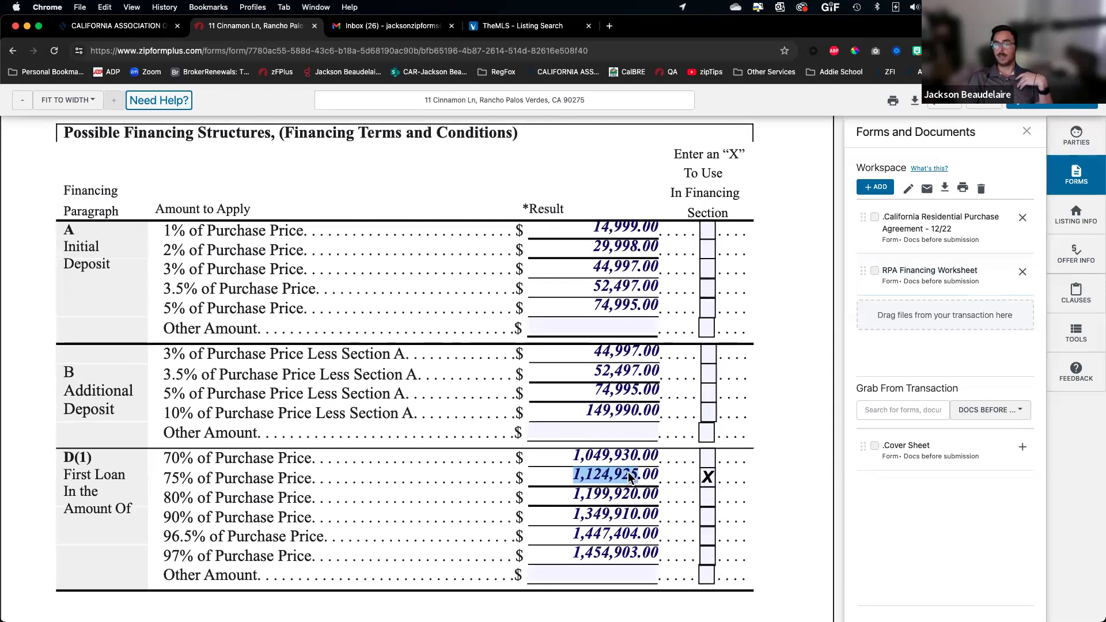
click(944, 222)
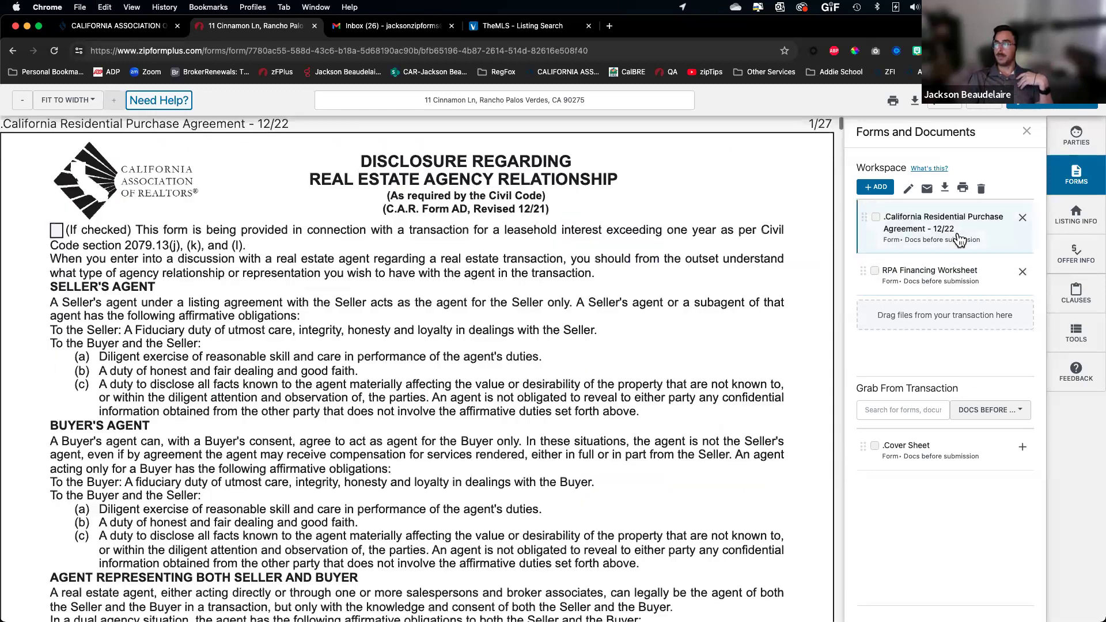
Type 1124925 into the paragraph 3E(1) first loan amount field
scroll(765, 312, down, 5)
scroll(749, 346, down, 20)
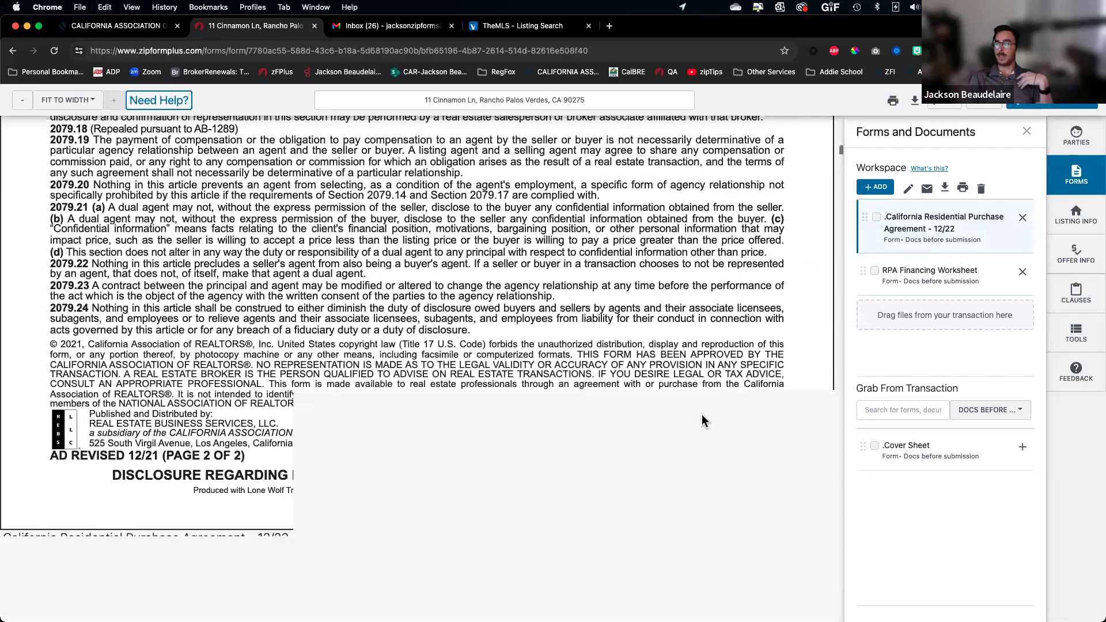
scroll(703, 421, down, 10)
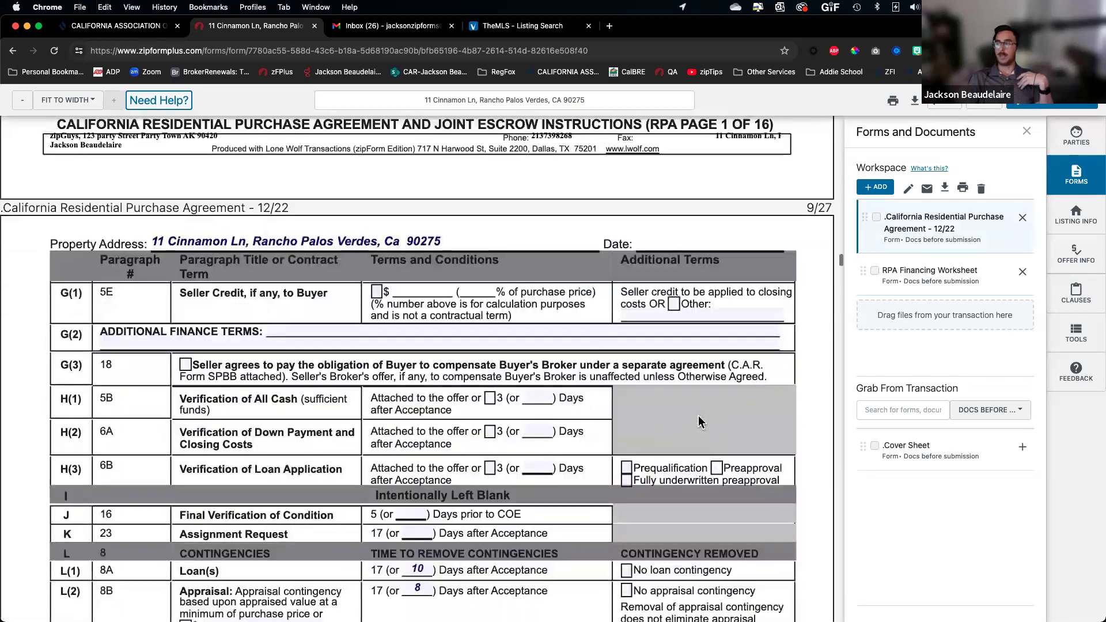
scroll(634, 392, up, 6)
scroll(621, 377, up, 1)
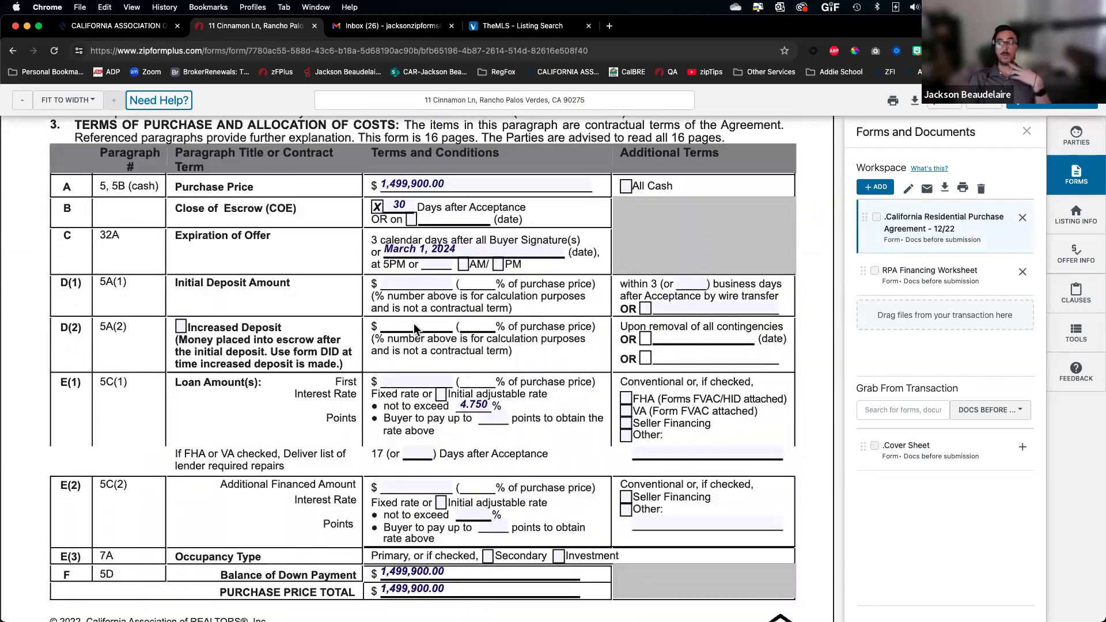
click(405, 382)
click(367, 386)
click(409, 380)
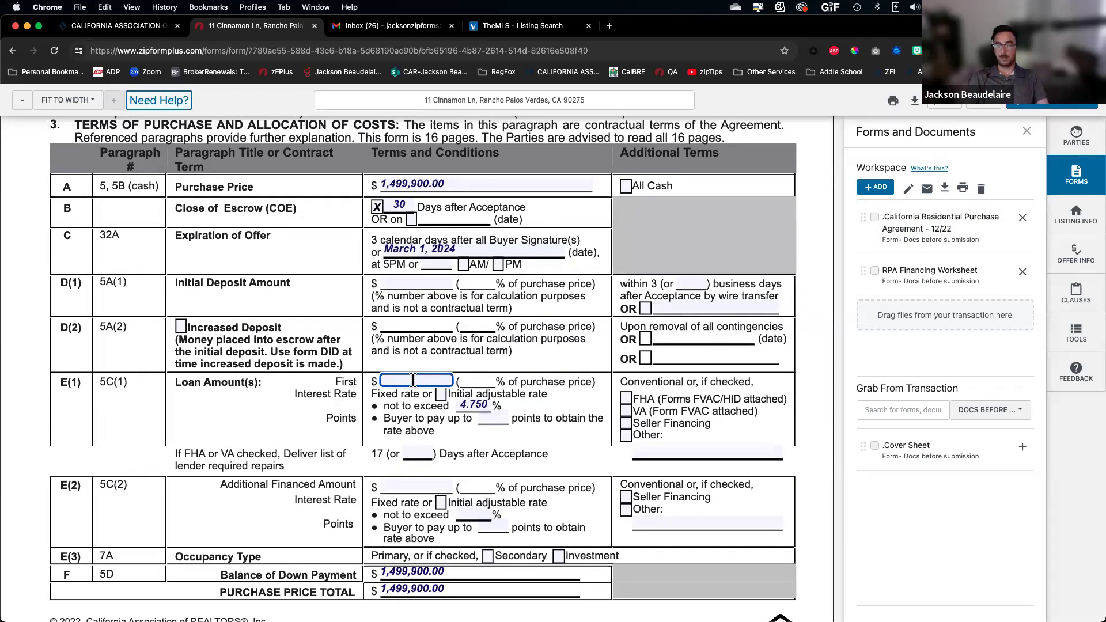
text(1124925)
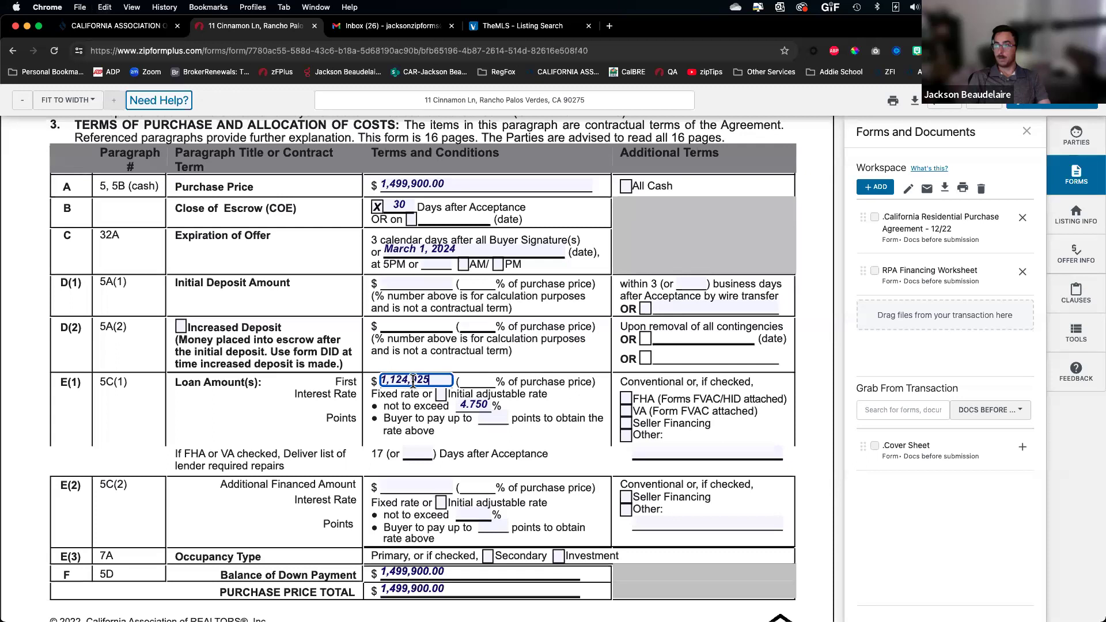
Fix the loan amount entry and remove the stray comma so it reads 1,124,925.00 at 75.00%
key(Left)
key(Left)
key(BackSpace)
key(BackSpace)
key(Left)
text(4)
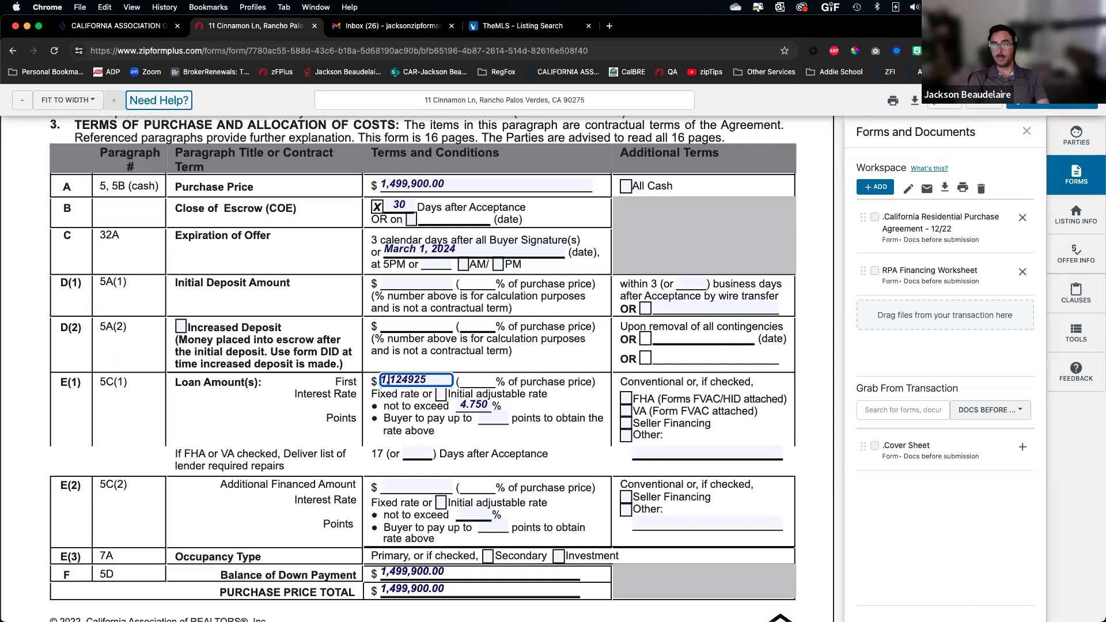
key(BackSpace)
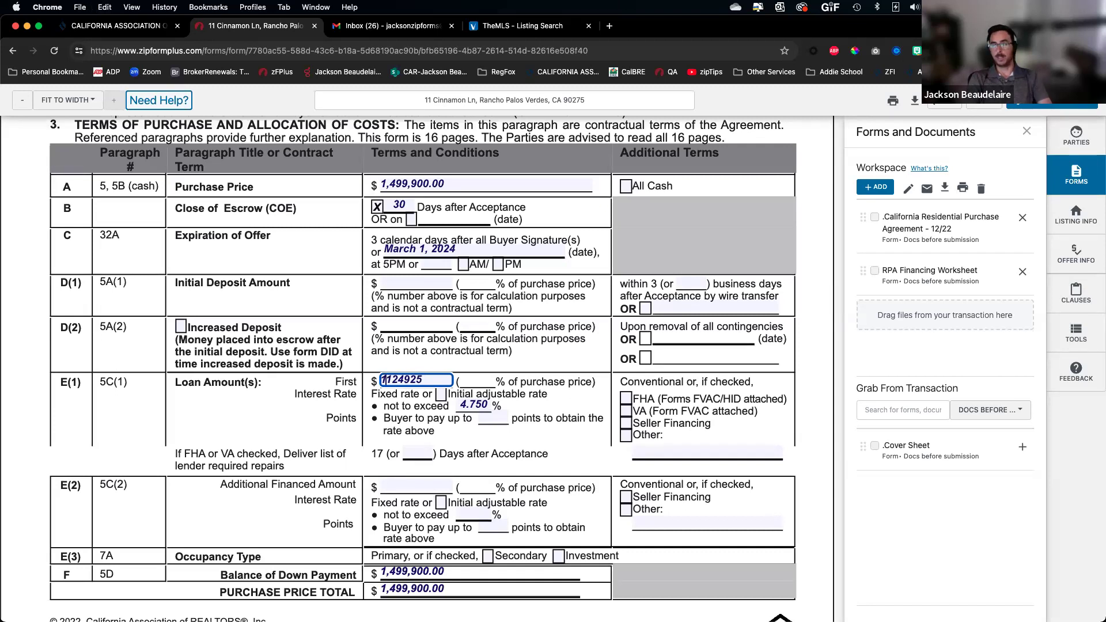
click(566, 358)
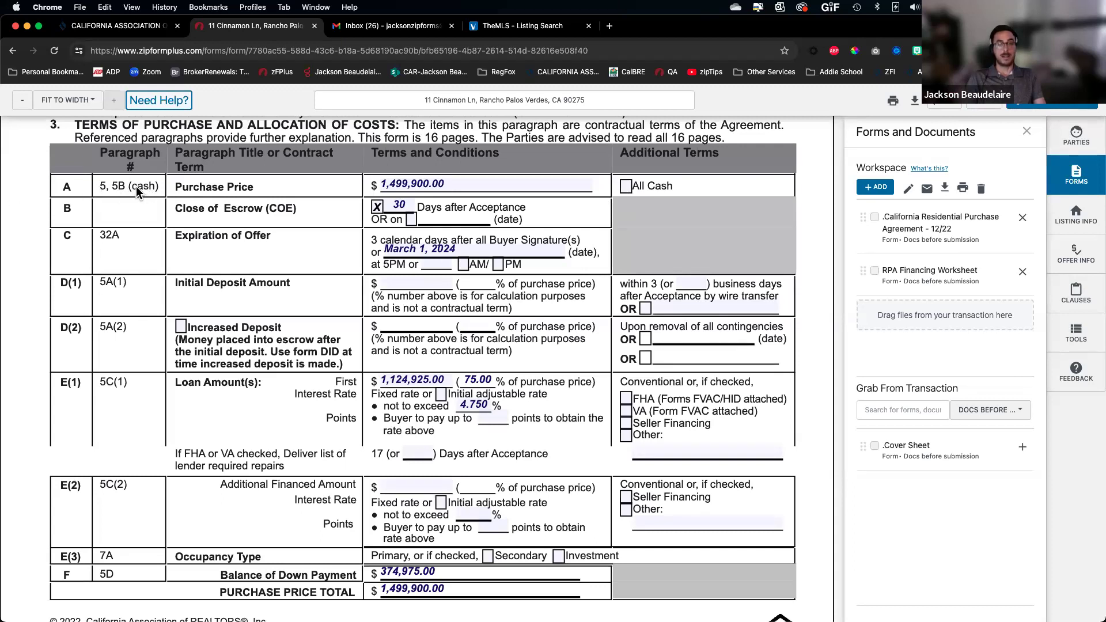
scroll(167, 359, down, 20)
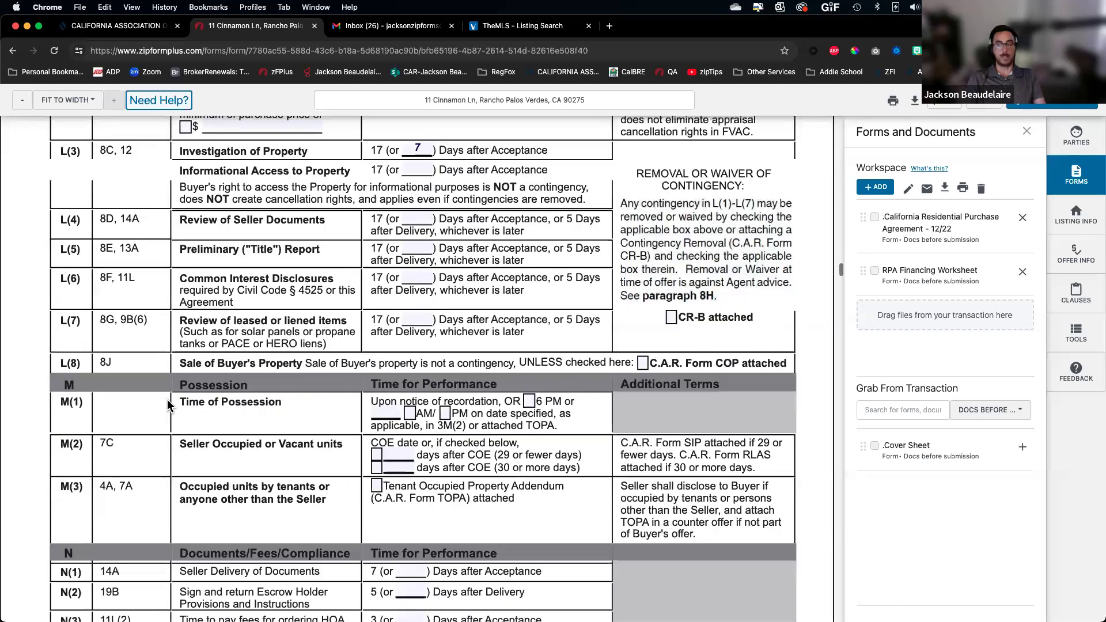
scroll(168, 405, down, 15)
scroll(166, 374, up, 8)
scroll(165, 353, up, 1)
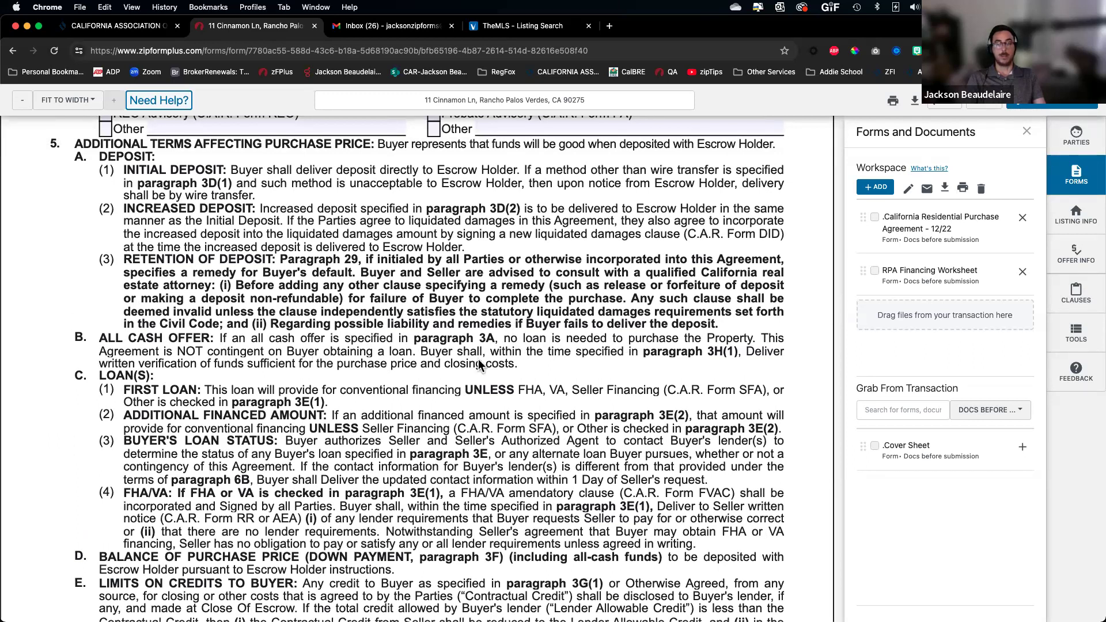
scroll(573, 361, up, 20)
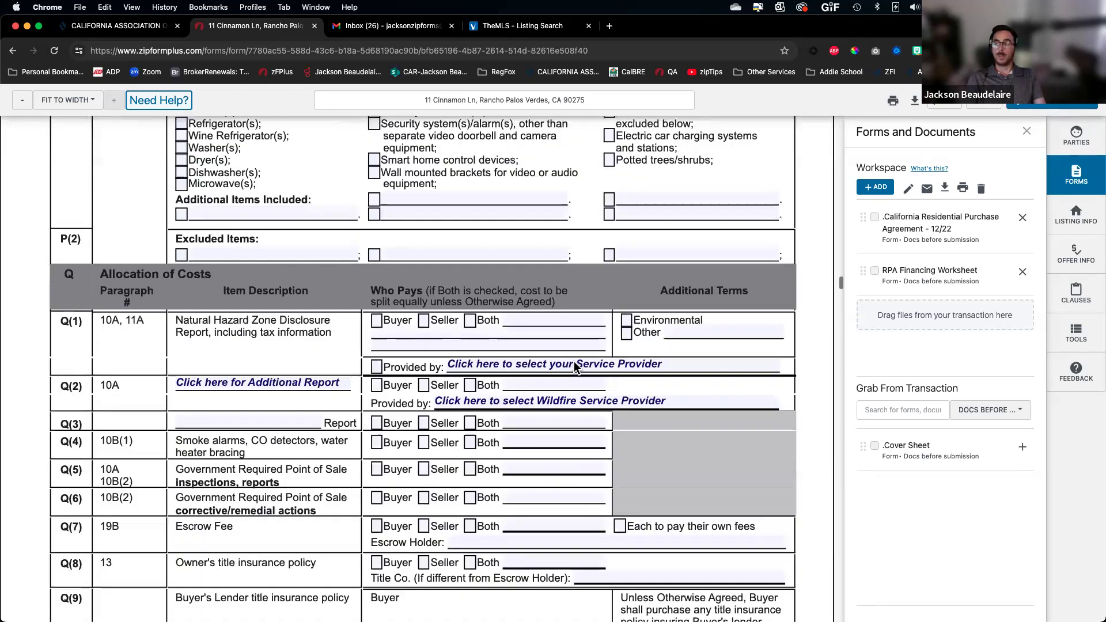
scroll(575, 364, up, 15)
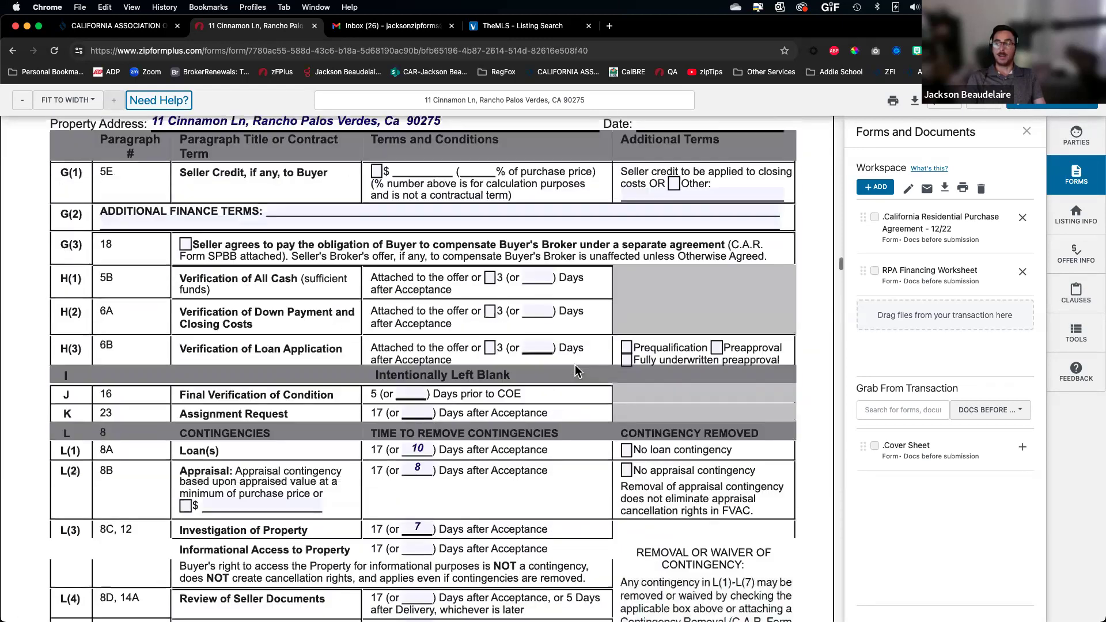
scroll(575, 370, up, 3)
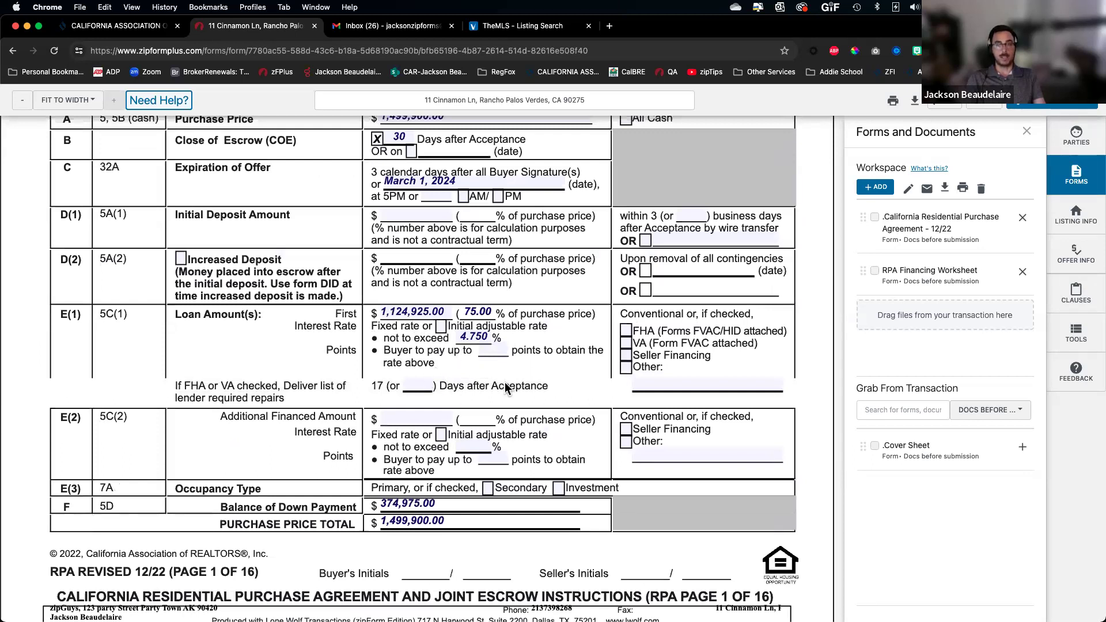
scroll(513, 383, up, 1)
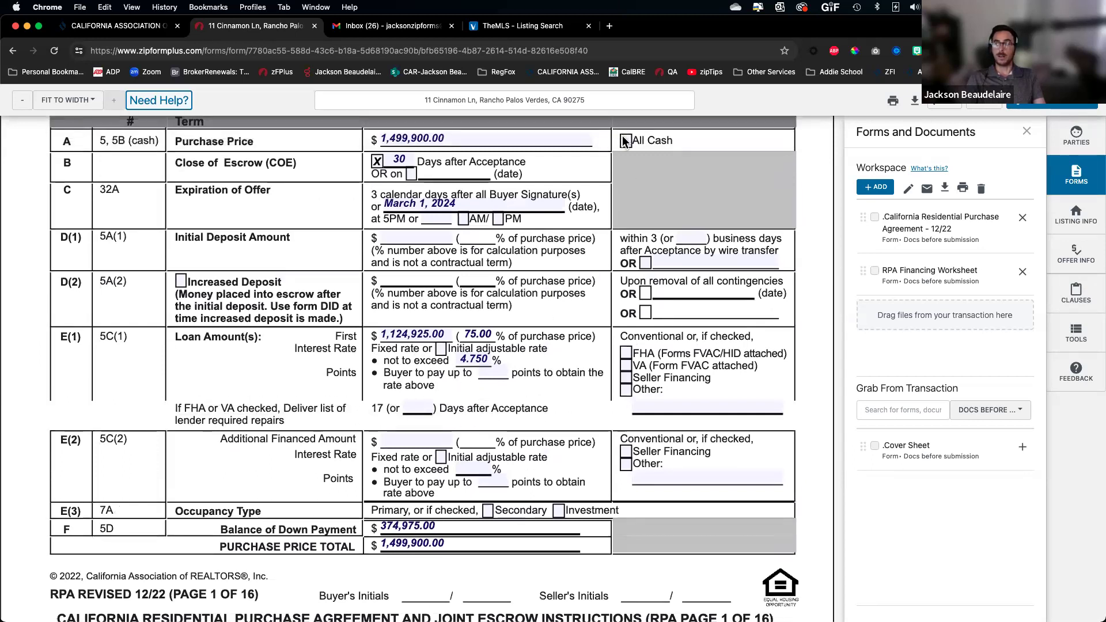
click(625, 140)
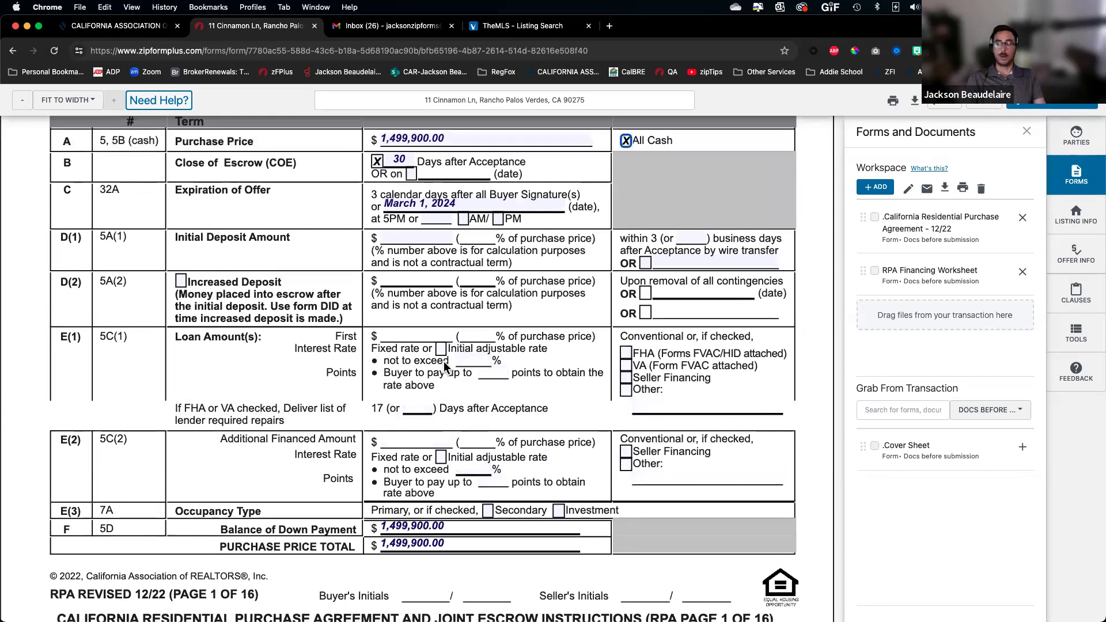
click(626, 140)
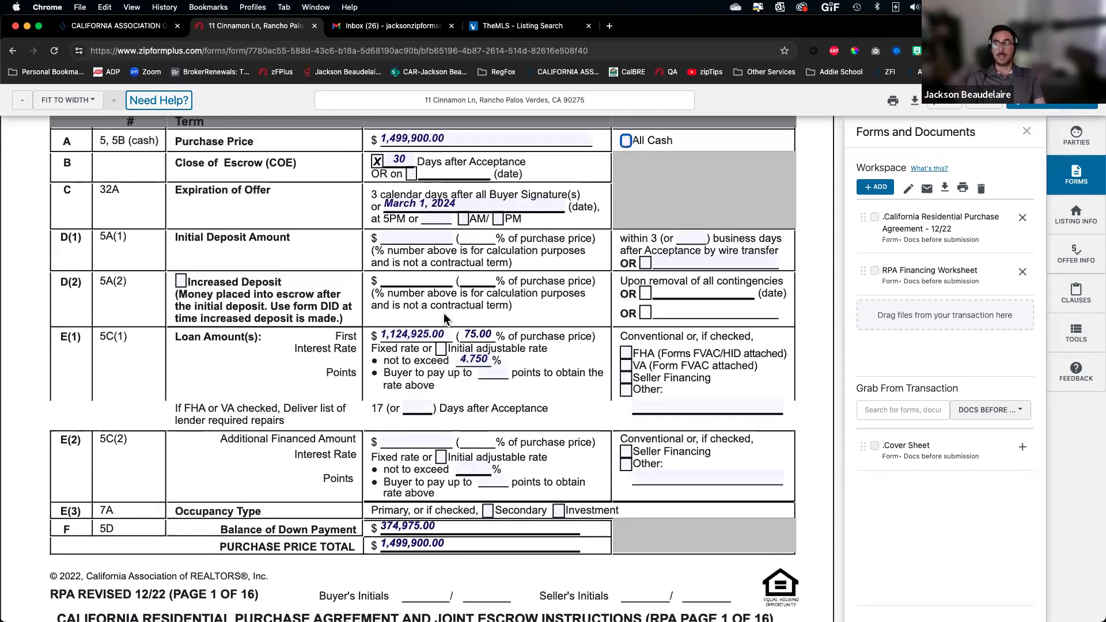
click(626, 140)
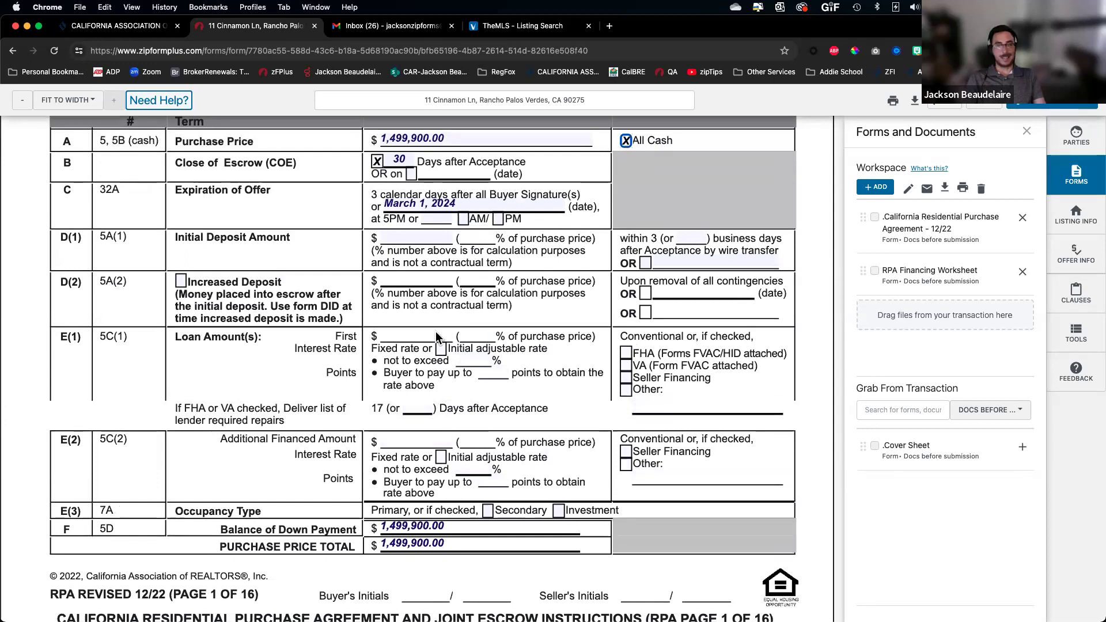
click(626, 141)
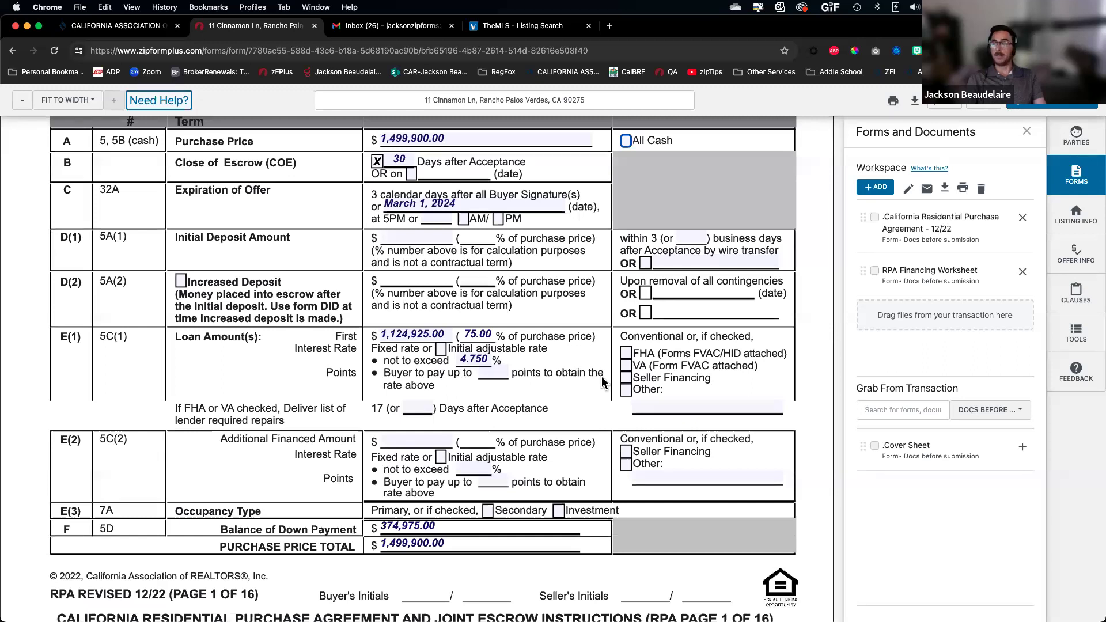
scroll(622, 376, up, 5)
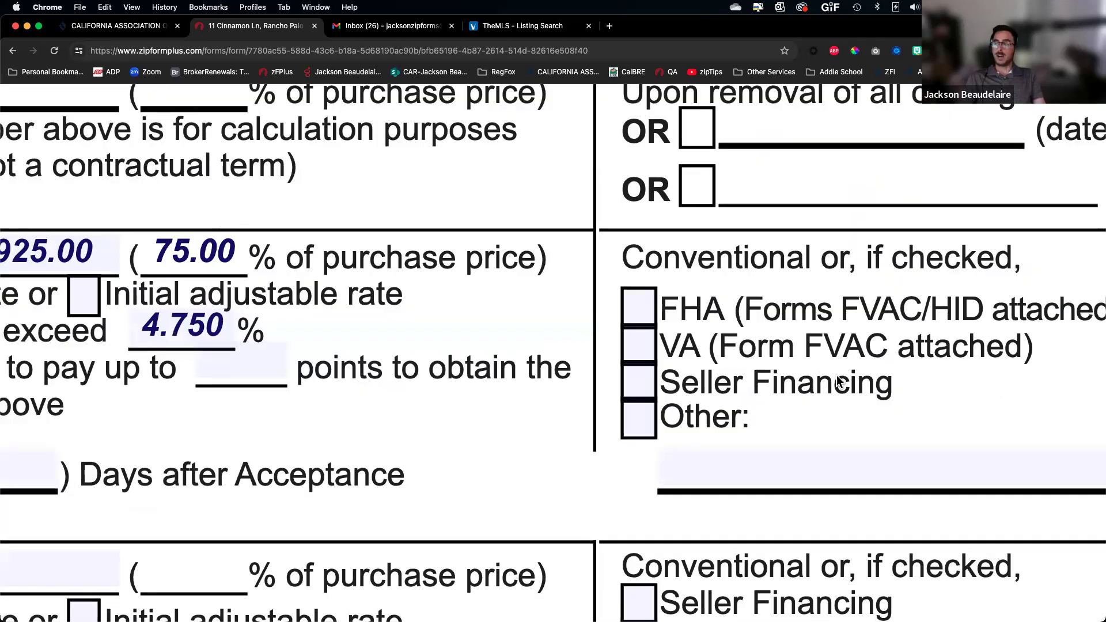
scroll(852, 384, right, 2)
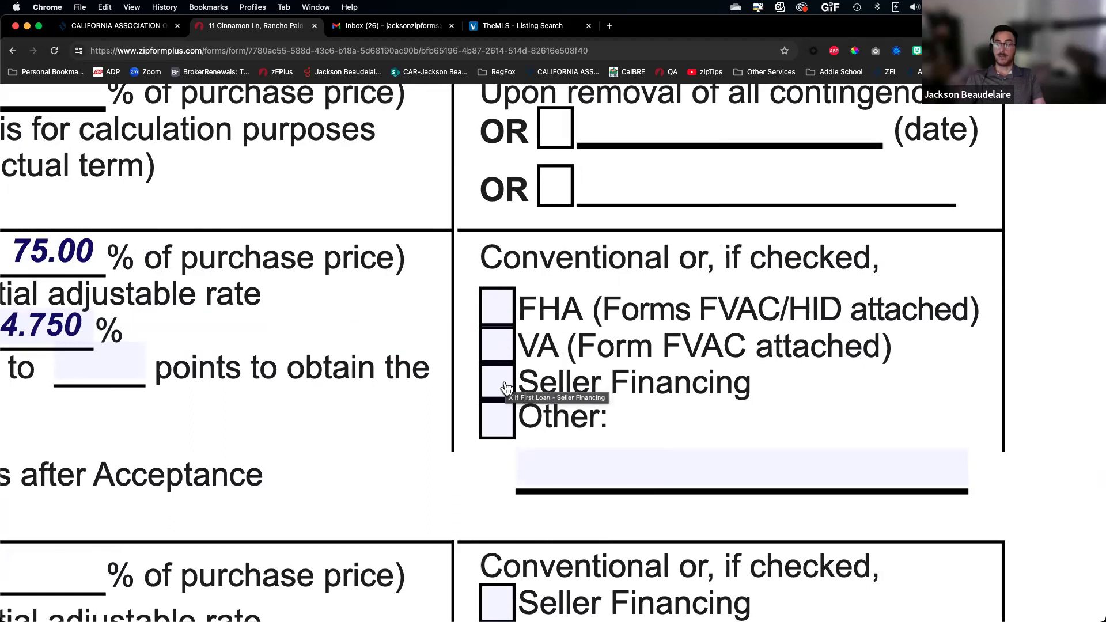
scroll(505, 390, down, 10)
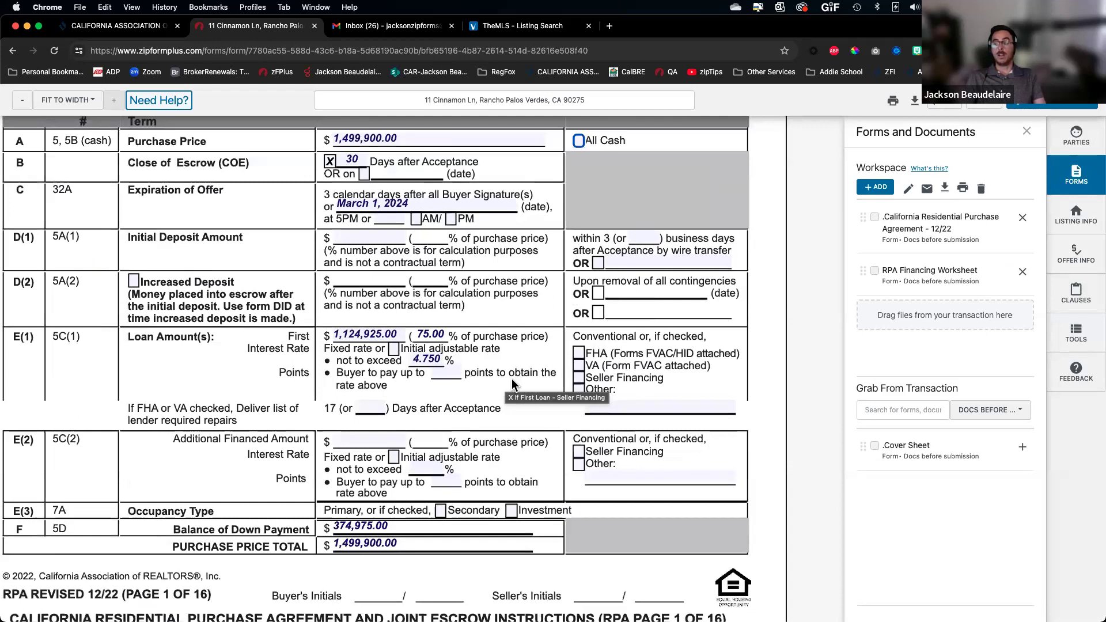
Check Seller Financing for the 3E(1) first loan and list documents from All Folders
click(580, 380)
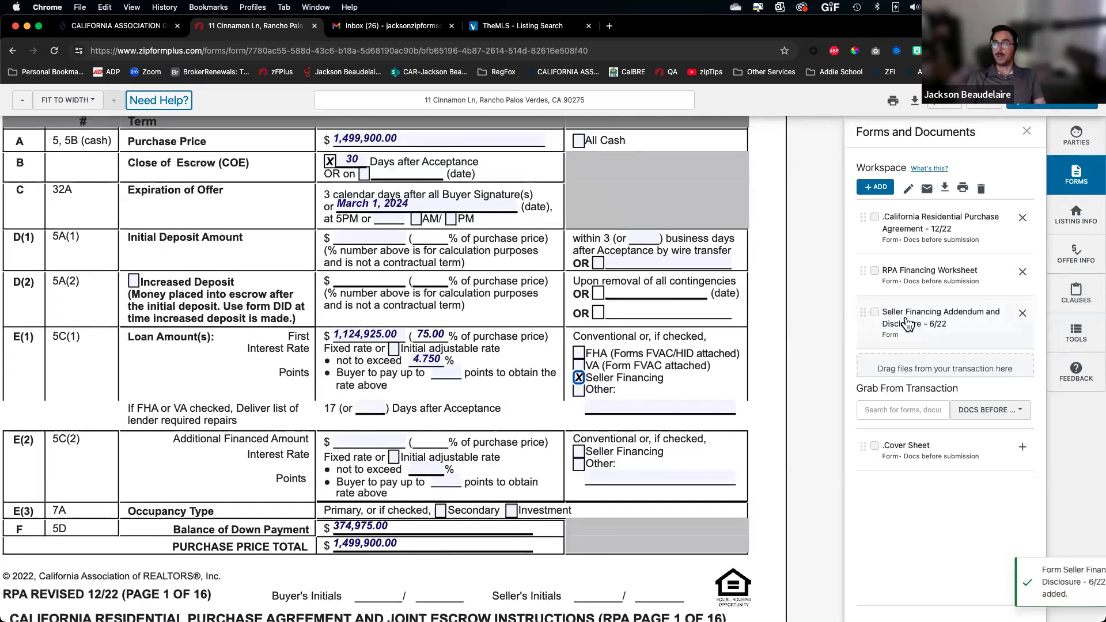
scroll(907, 325, up, 5)
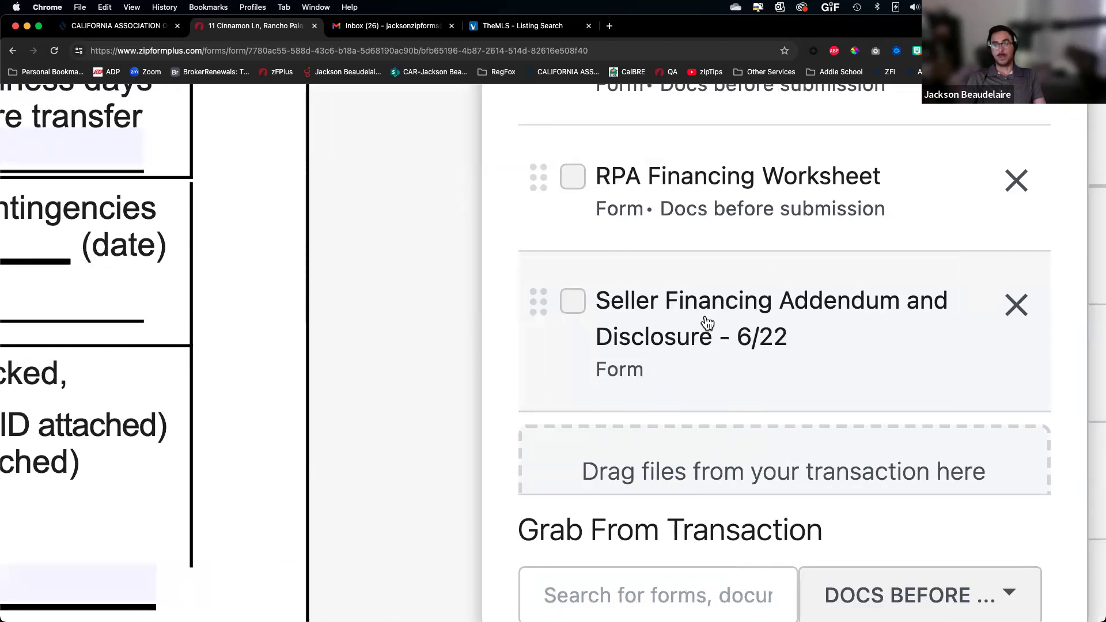
scroll(707, 322, down, 5)
scroll(708, 322, down, 5)
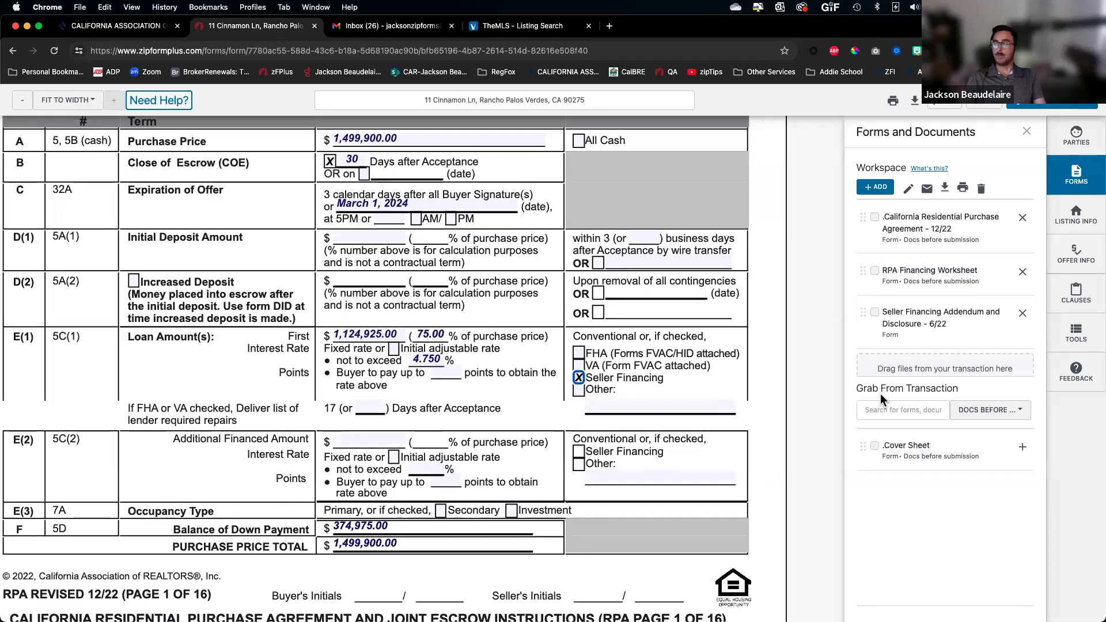
scroll(893, 402, up, 5)
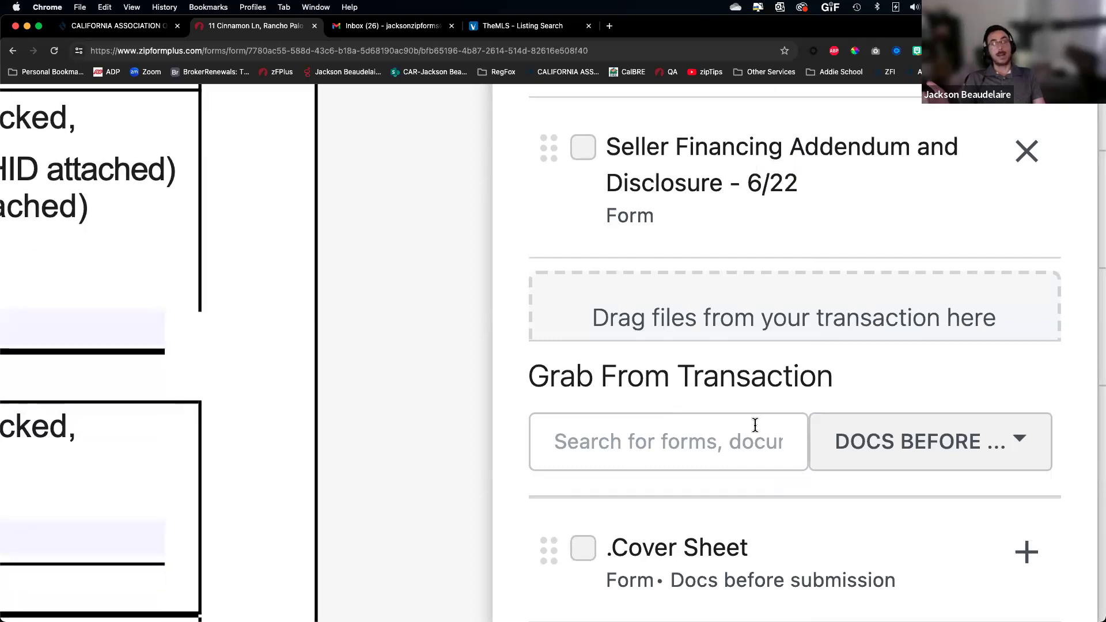
click(929, 454)
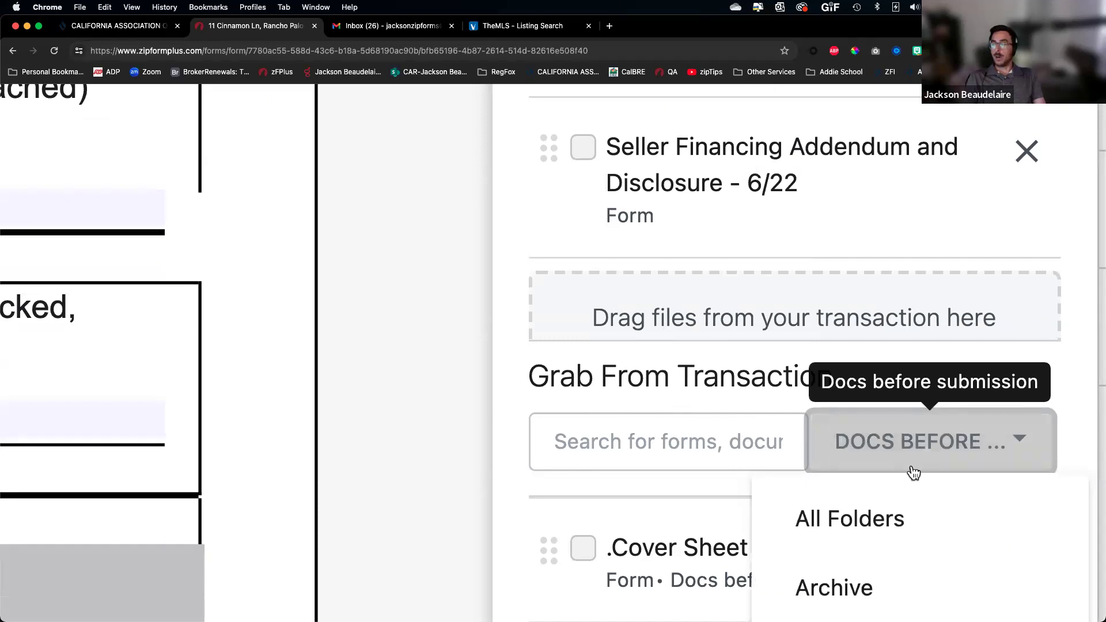
click(897, 517)
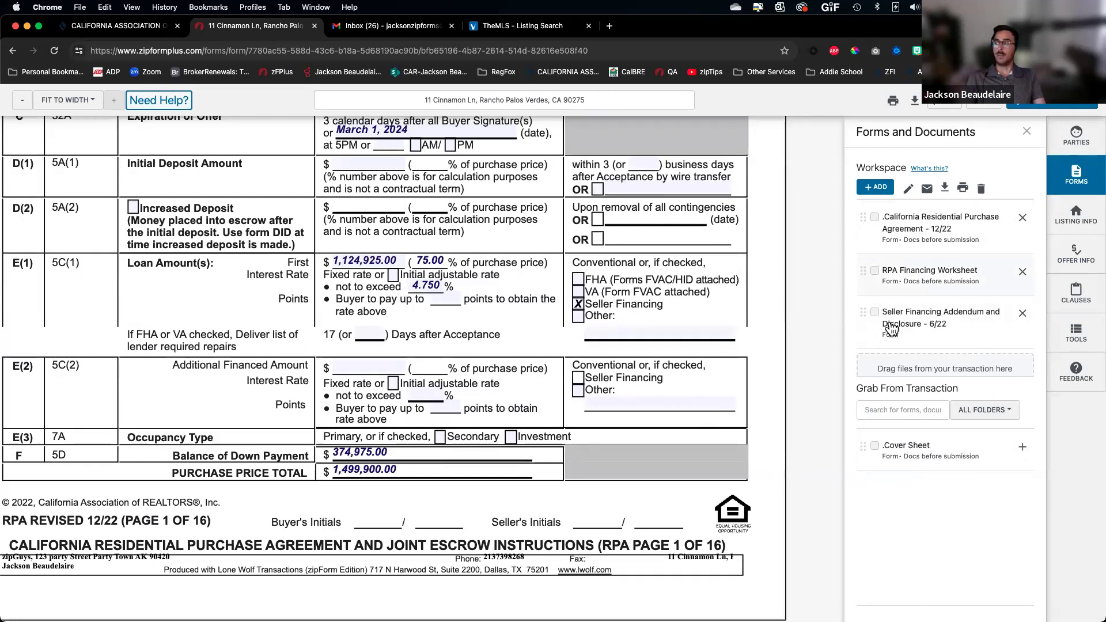
Remove the three forms from the Workspace using their X buttons
click(1024, 222)
click(1024, 222)
click(1024, 222)
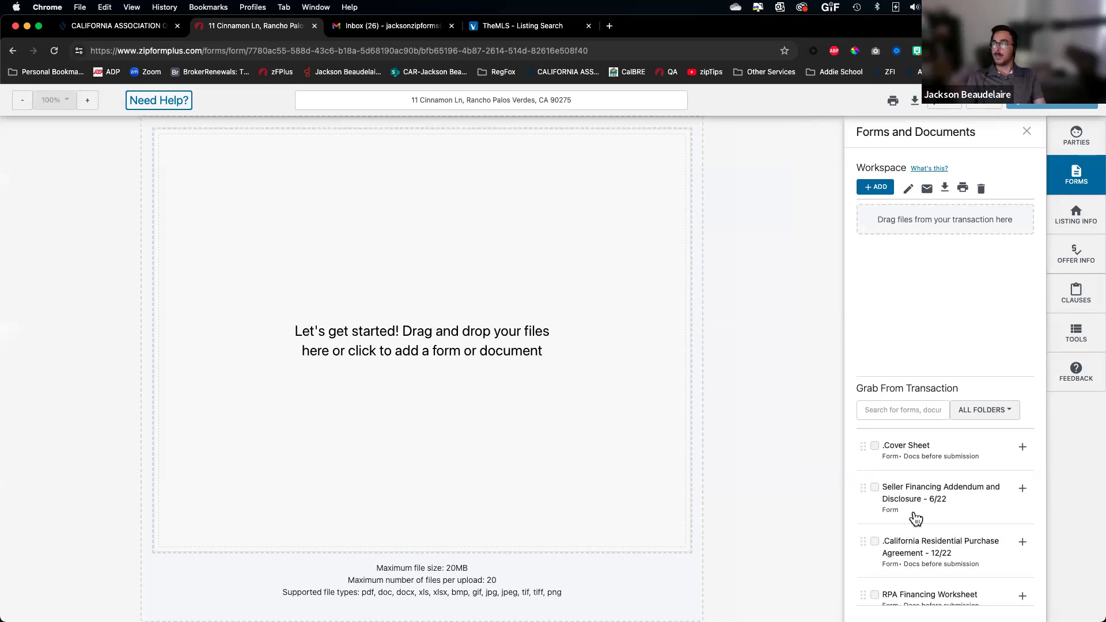
scroll(990, 502, down, 1)
scroll(990, 502, up, 1)
scroll(990, 502, down, 1)
scroll(990, 502, up, 1)
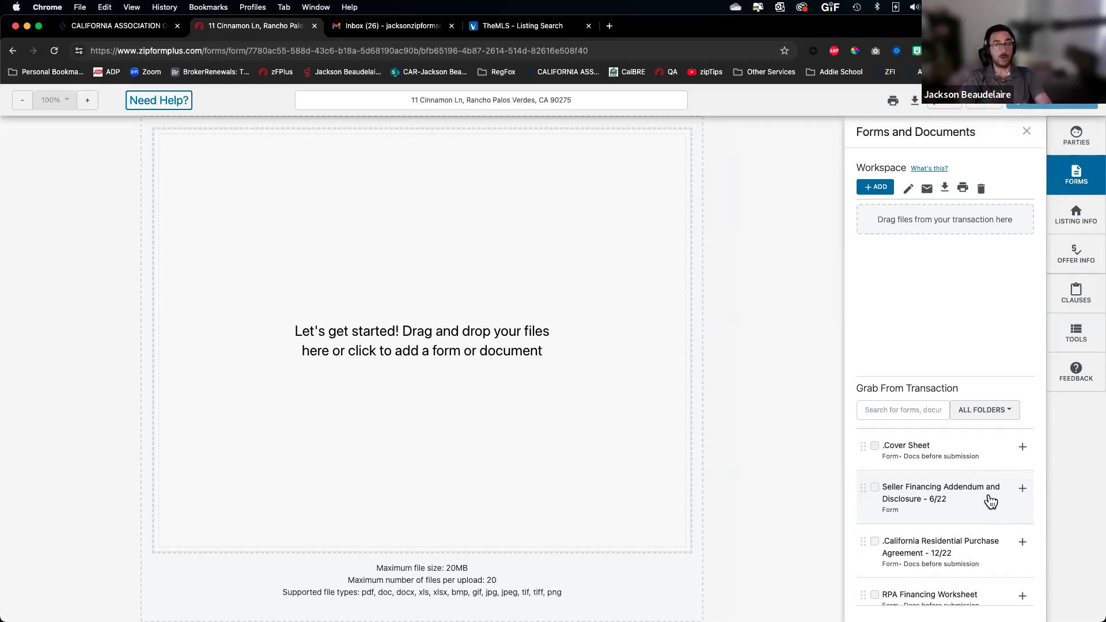
Add the Seller Financing Addendum, purchase agreement and RPA Financing Worksheet to the workspace, in that order
click(1023, 490)
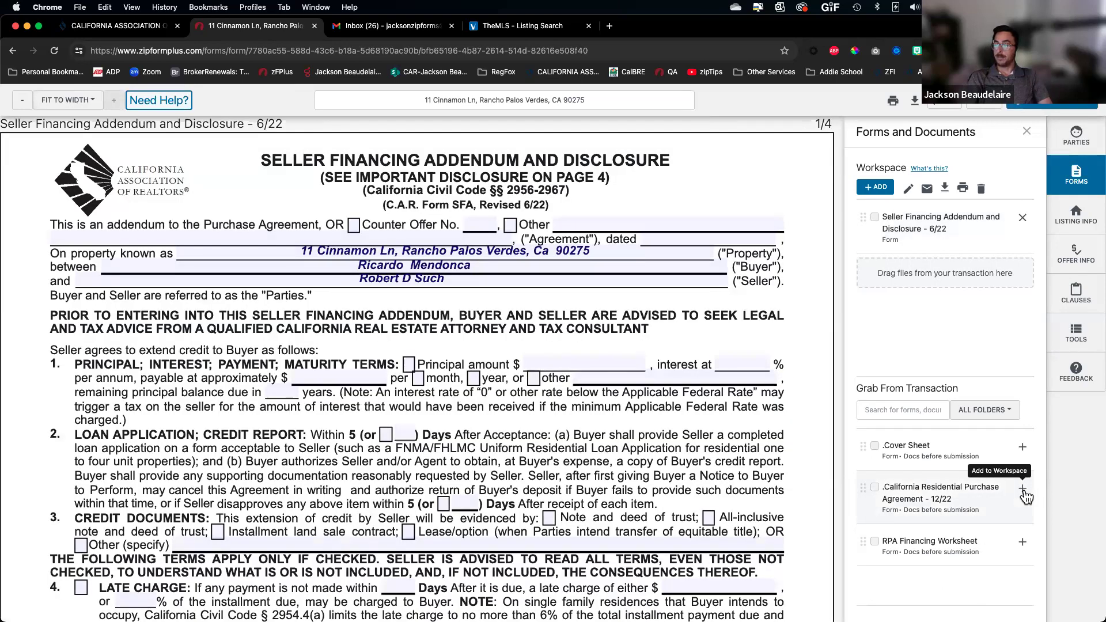
click(1023, 489)
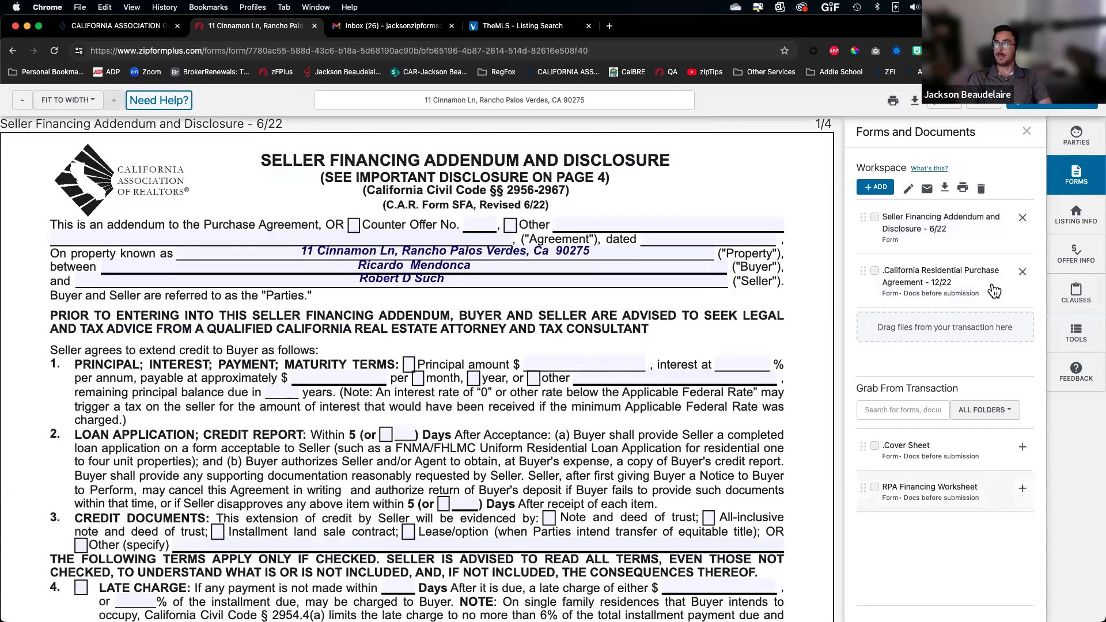
click(1023, 489)
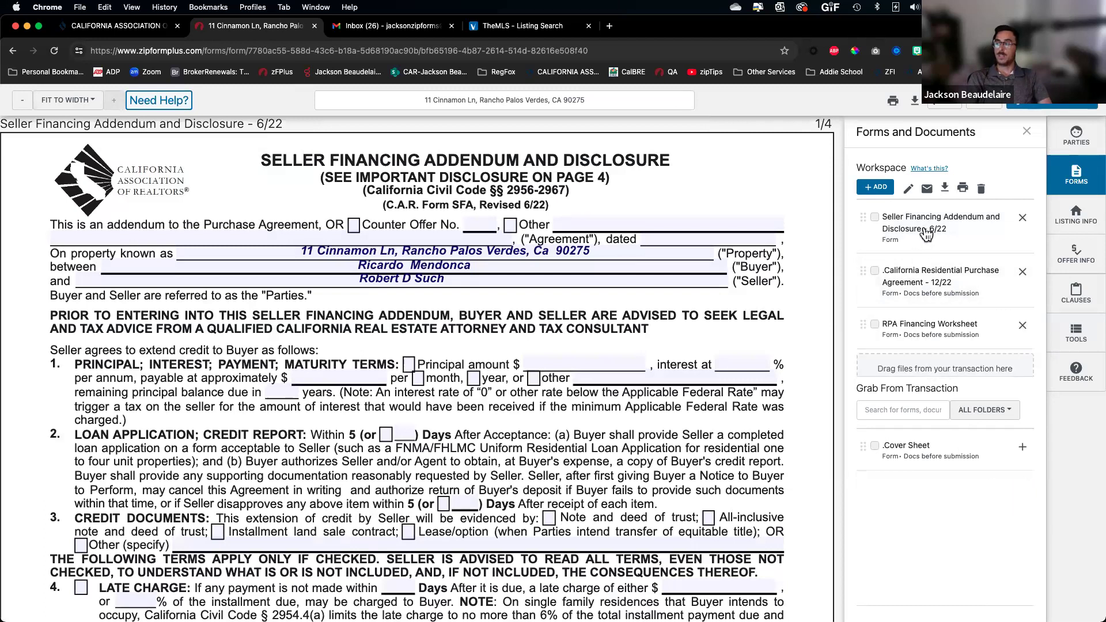
Preview the purchase agreement and RPA Financing Worksheet, then return to the Seller Financing Addendum's first page
click(923, 294)
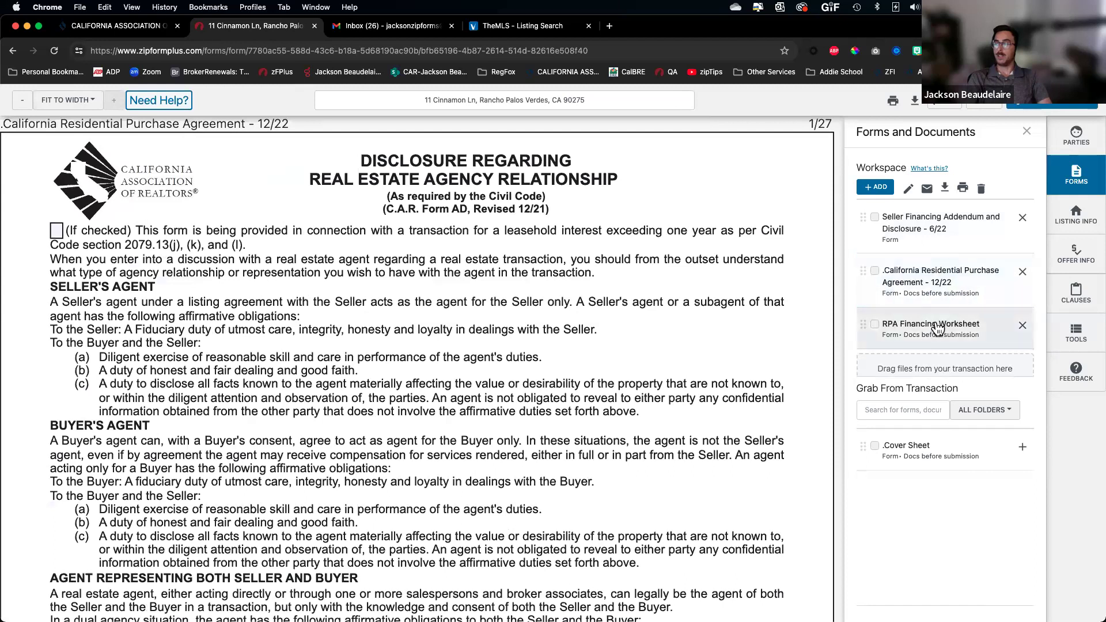
click(938, 328)
click(941, 239)
click(917, 321)
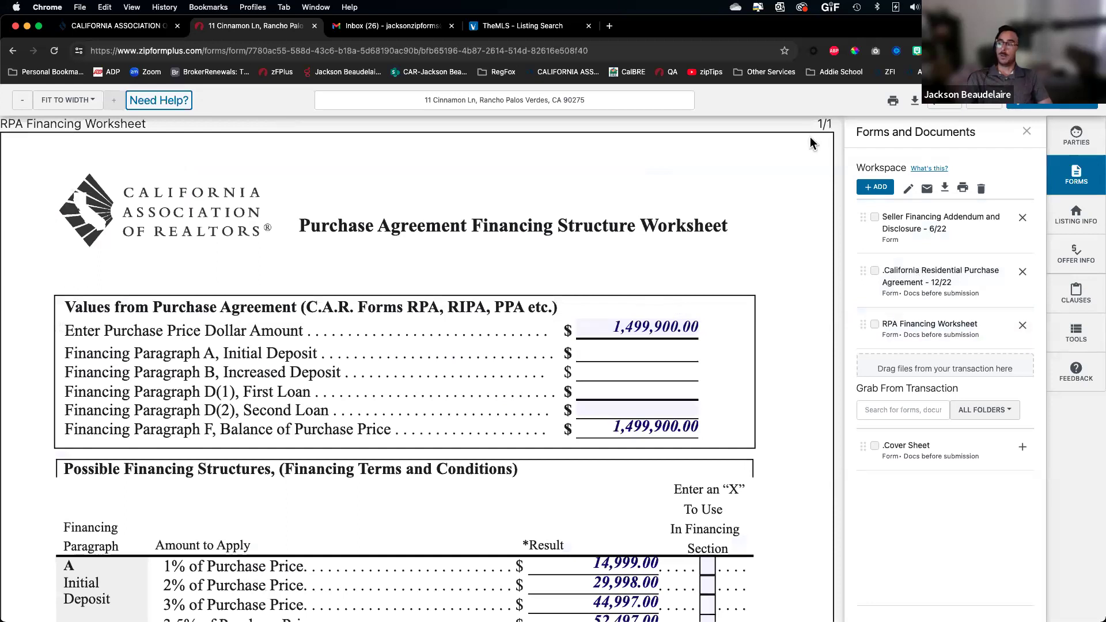
scroll(810, 143, up, 5)
scroll(787, 230, down, 5)
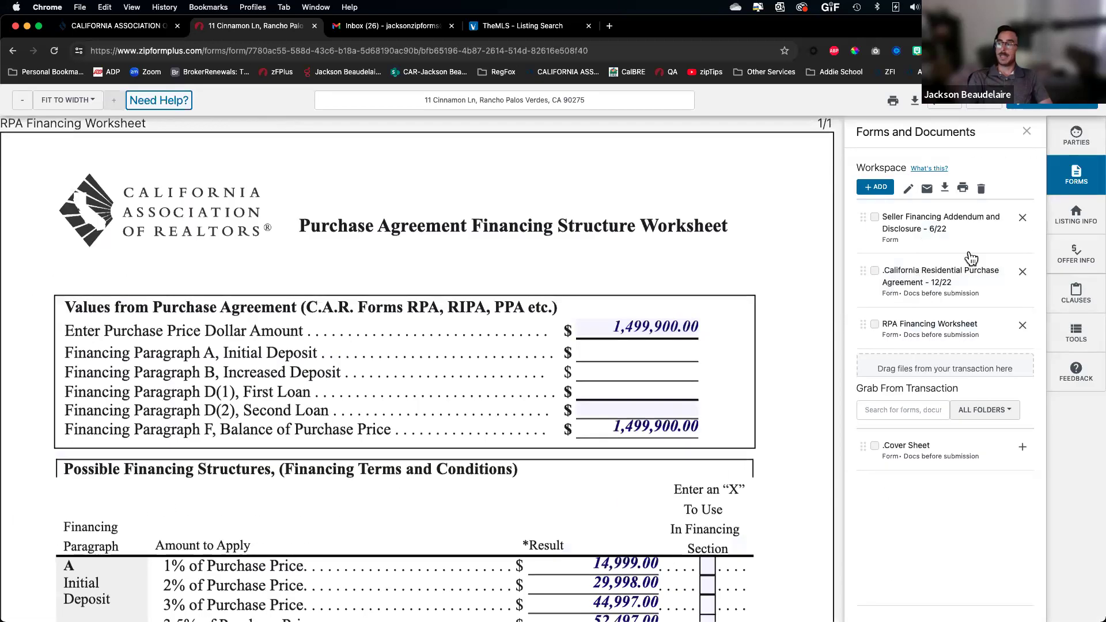
scroll(577, 351, up, 15)
scroll(569, 363, up, 10)
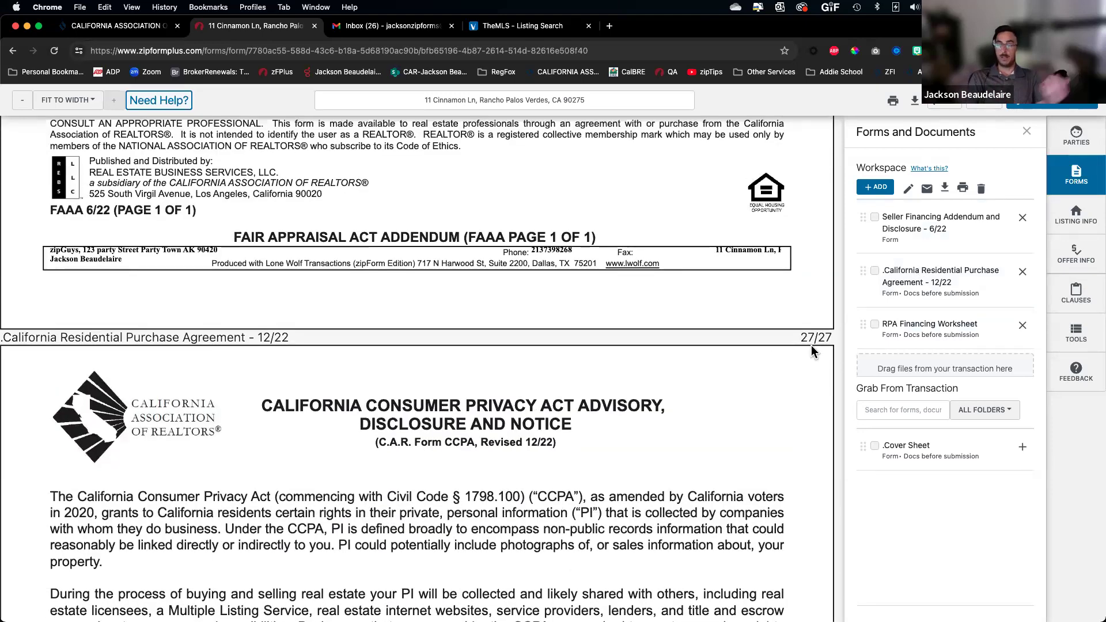
click(941, 223)
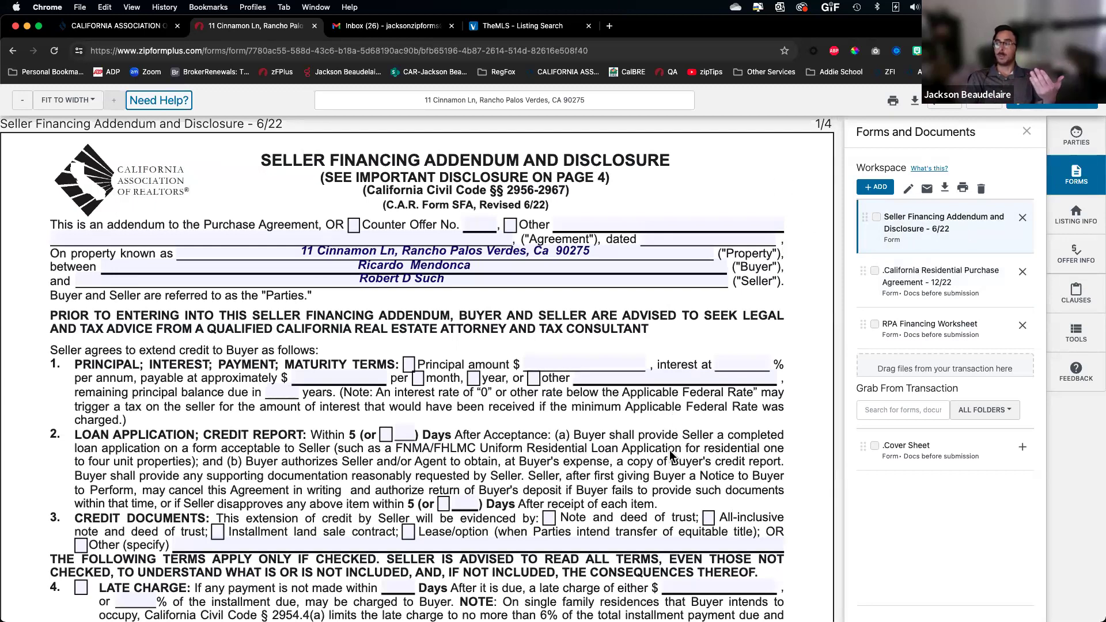
scroll(672, 455, down, 20)
scroll(593, 559, down, 15)
scroll(592, 527, down, 10)
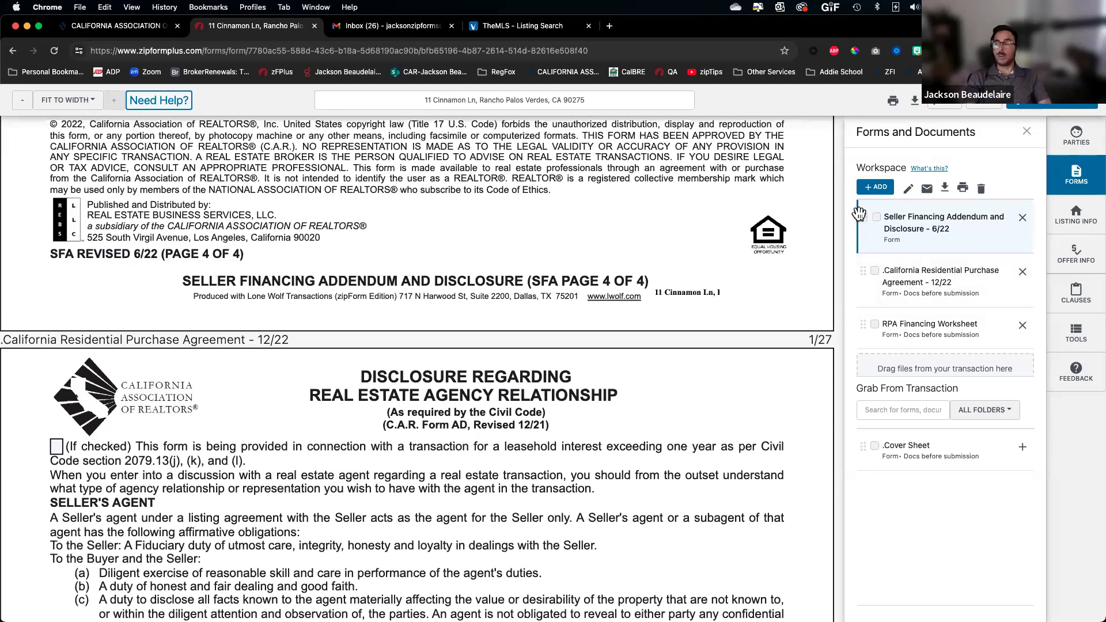
scroll(859, 214, up, 5)
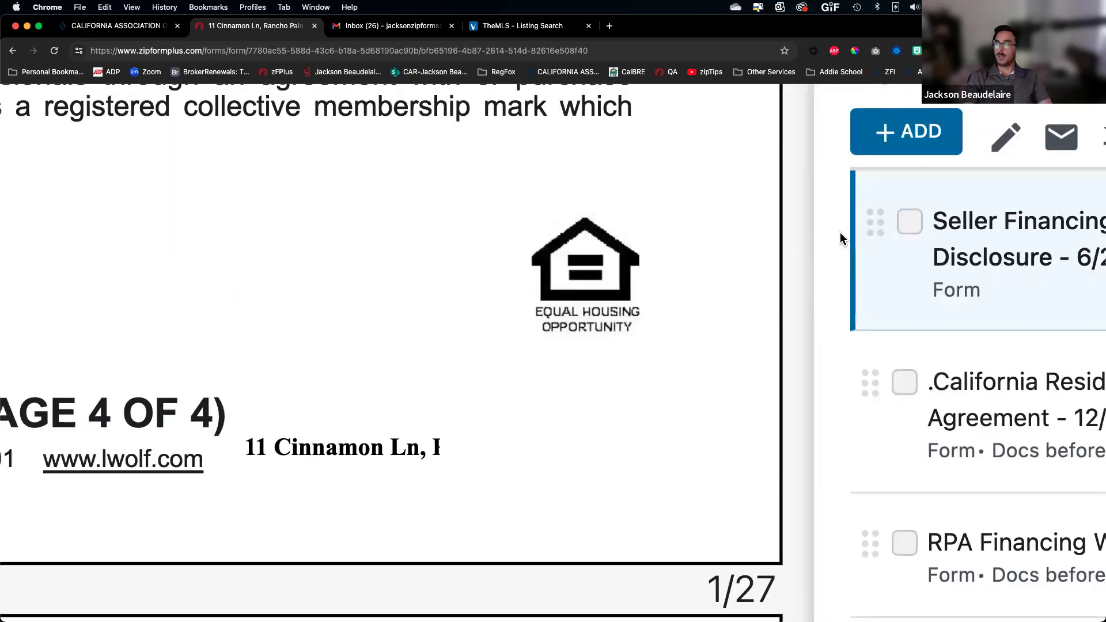
scroll(760, 240, right, 3)
scroll(929, 266, right, 5)
click(929, 266)
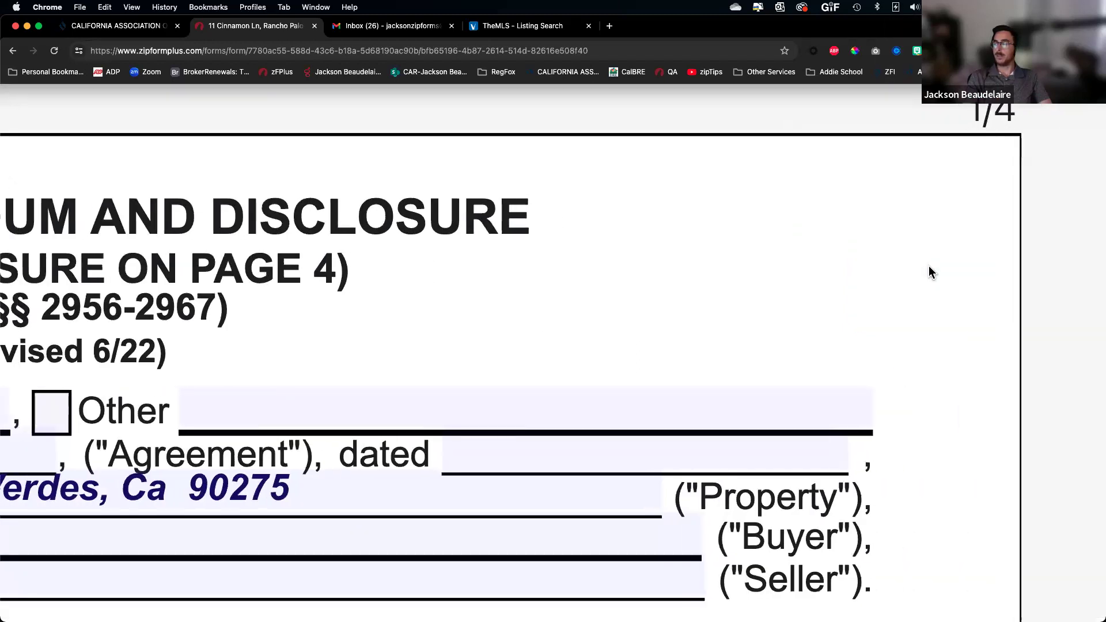
scroll(929, 265, down, 5)
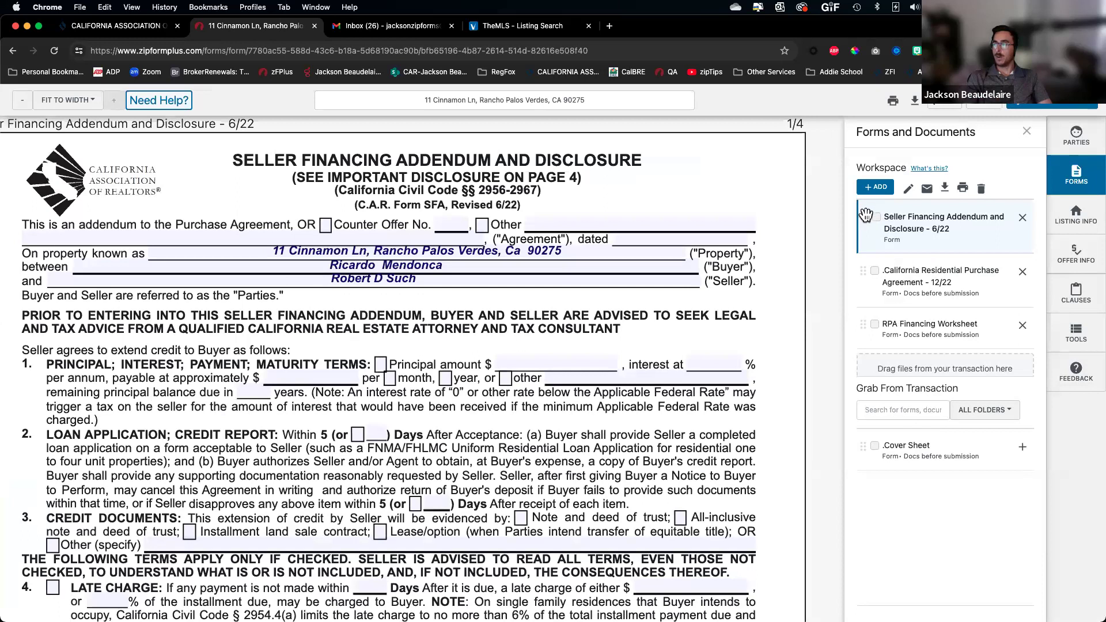
Drag the Seller Financing Addendum below the purchase agreement and the RPA Financing Worksheet to the top
drag(840, 275, 856, 288)
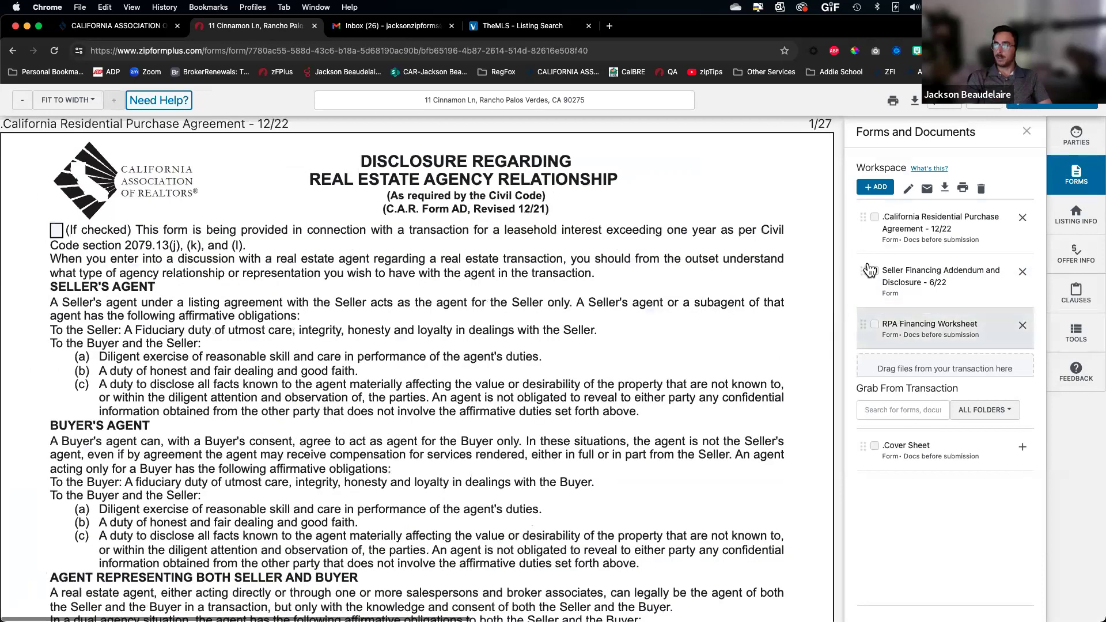
drag(867, 325, 861, 218)
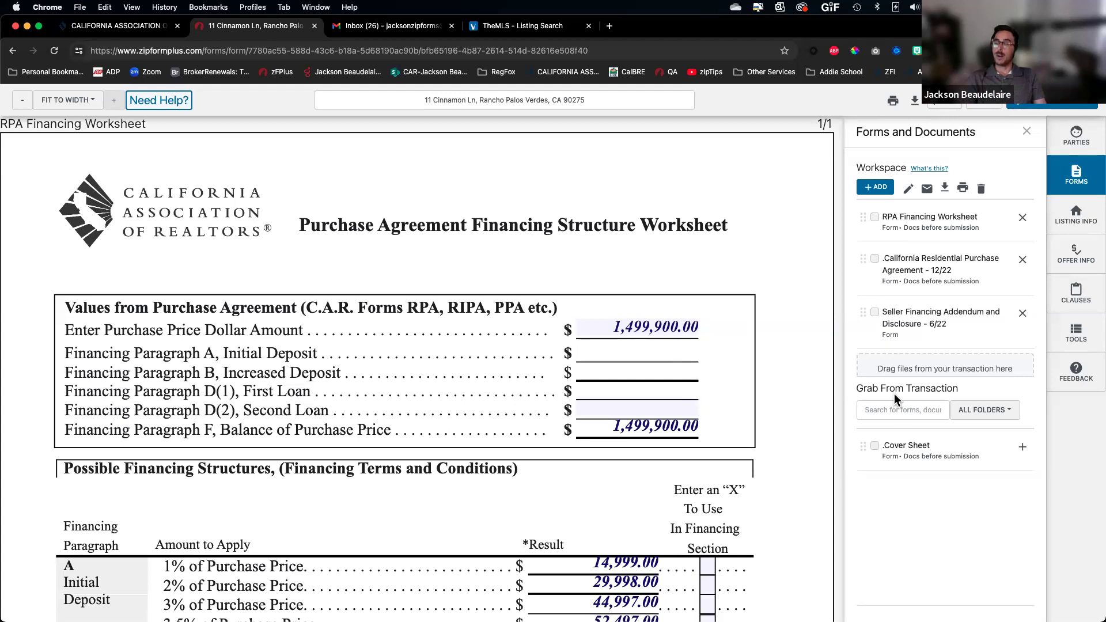
Open the Add a Form dialog's Form Libraries and narrow the library selector to CAR forms
scroll(917, 199, up, 5)
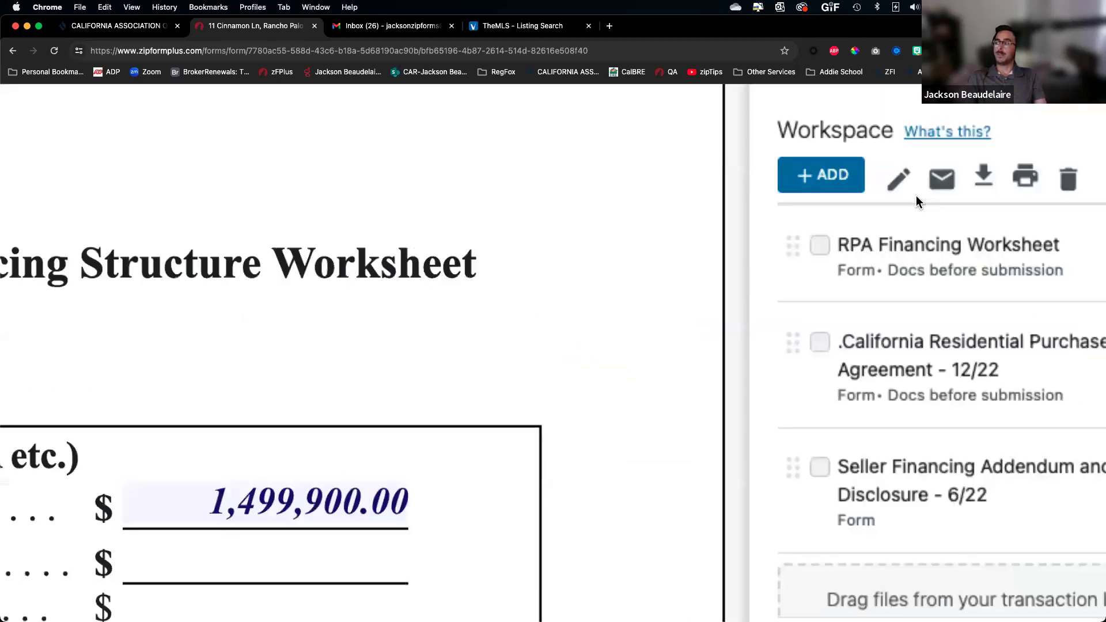
scroll(917, 200, right, 3)
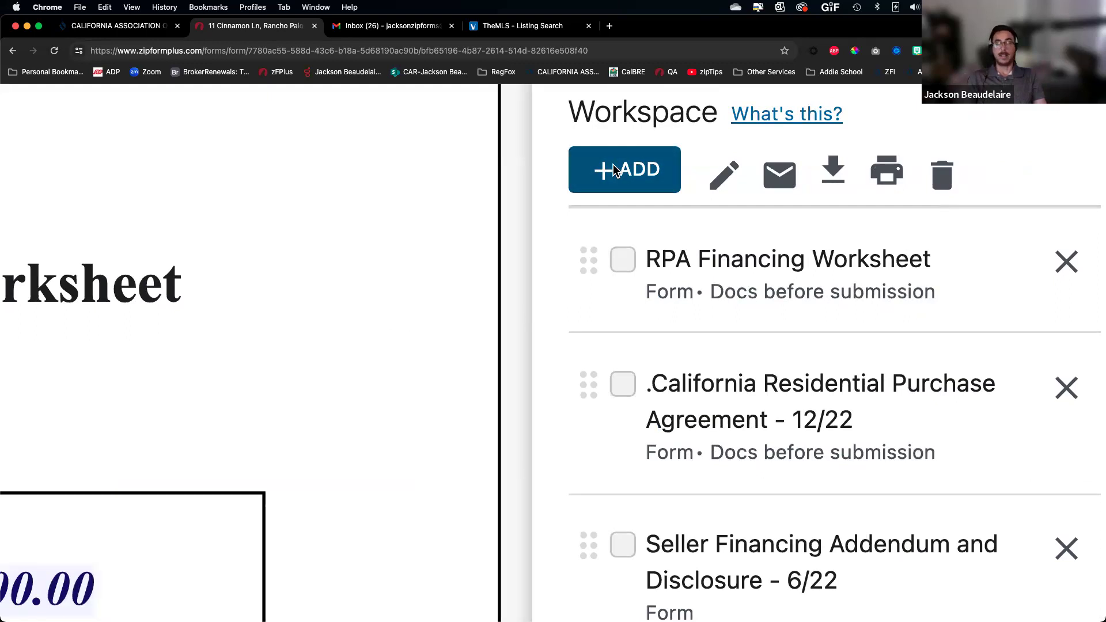
scroll(616, 170, down, 5)
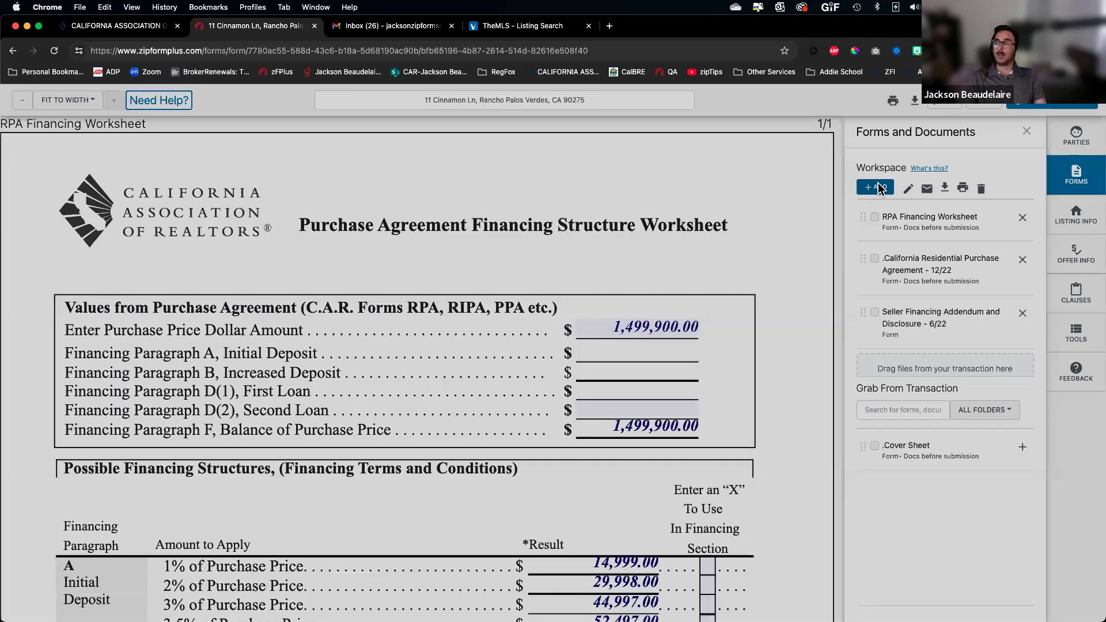
click(876, 187)
click(522, 189)
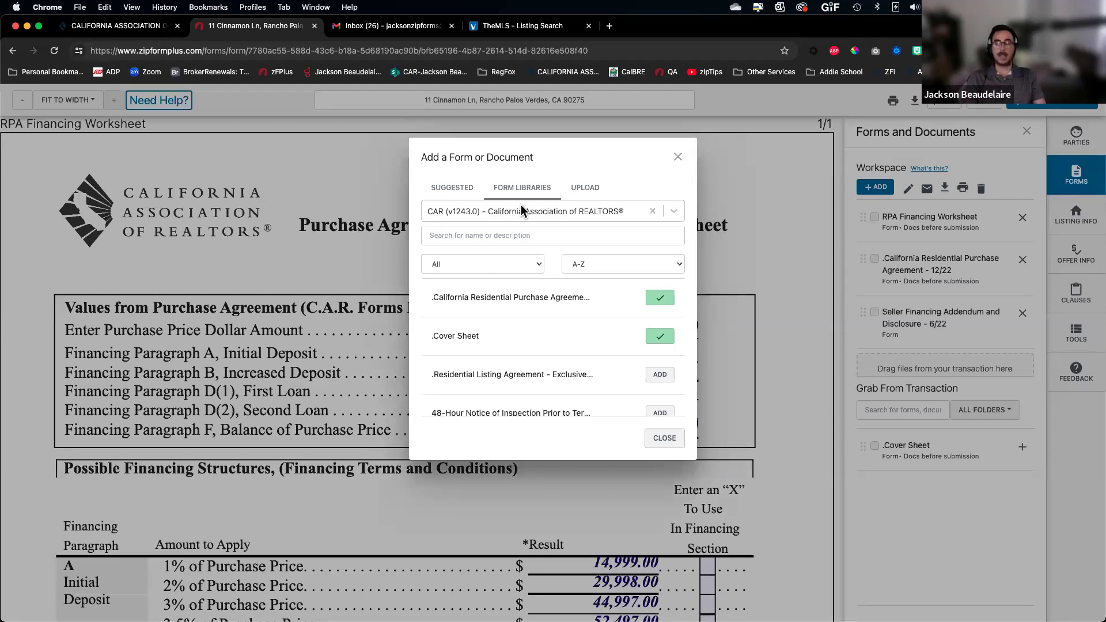
click(507, 213)
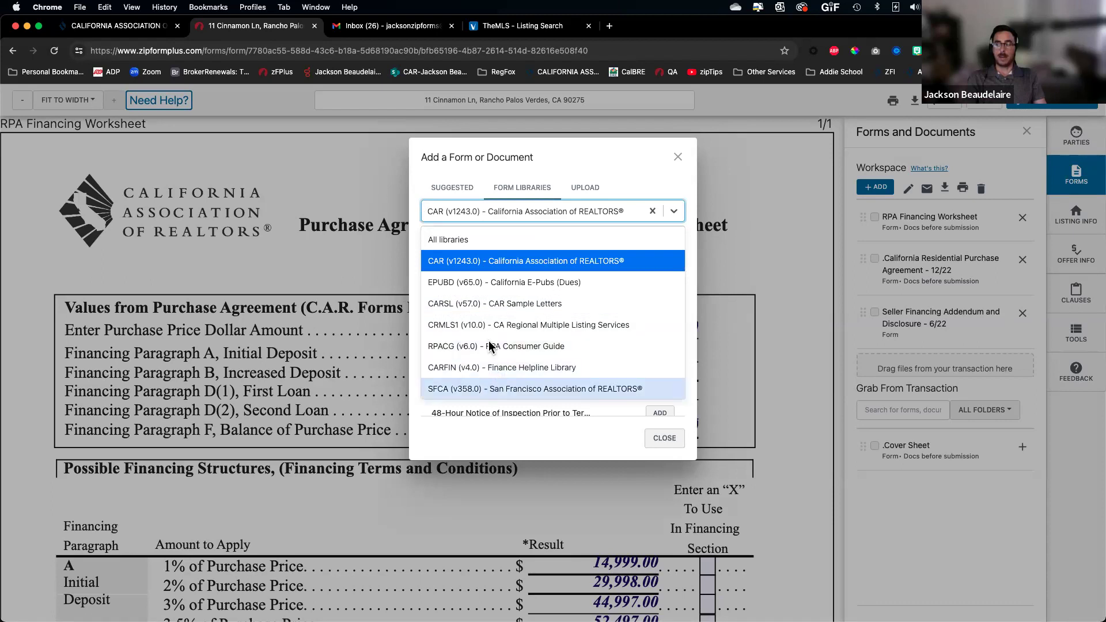
click(464, 247)
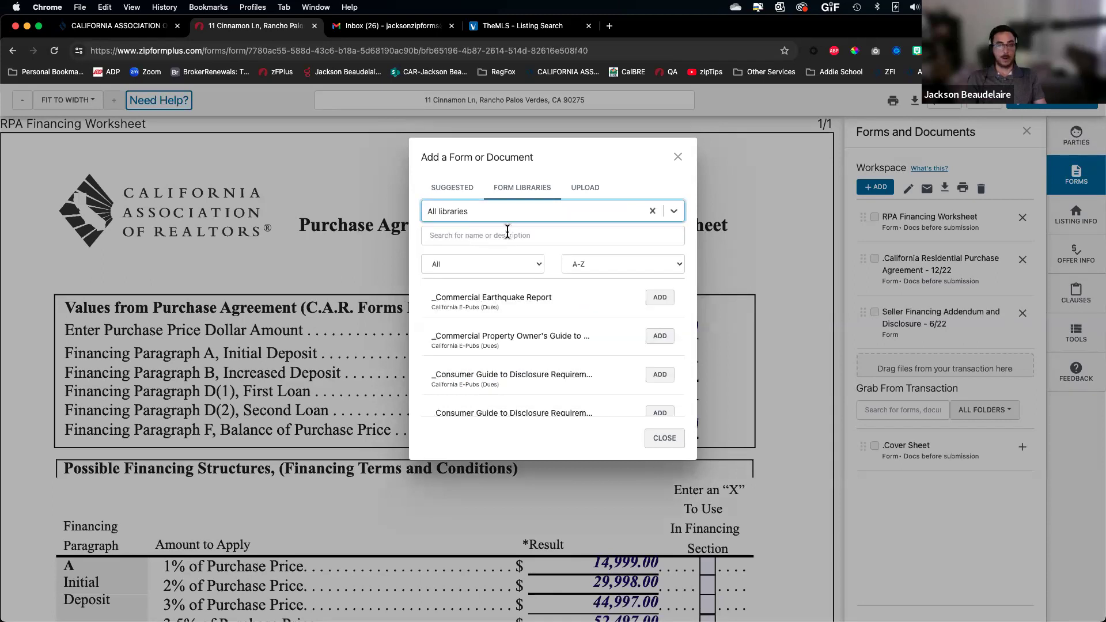
click(507, 212)
click(513, 261)
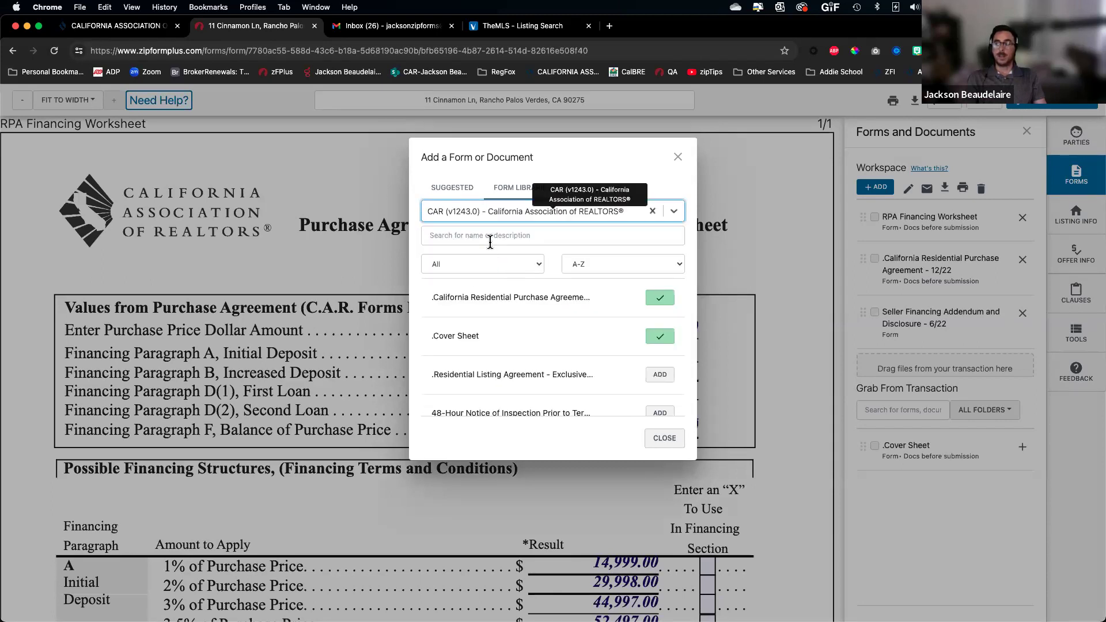
Browse the CAR forms by category (Back Office, Disclosures, Listing, Purchase), then return to All categories
click(455, 235)
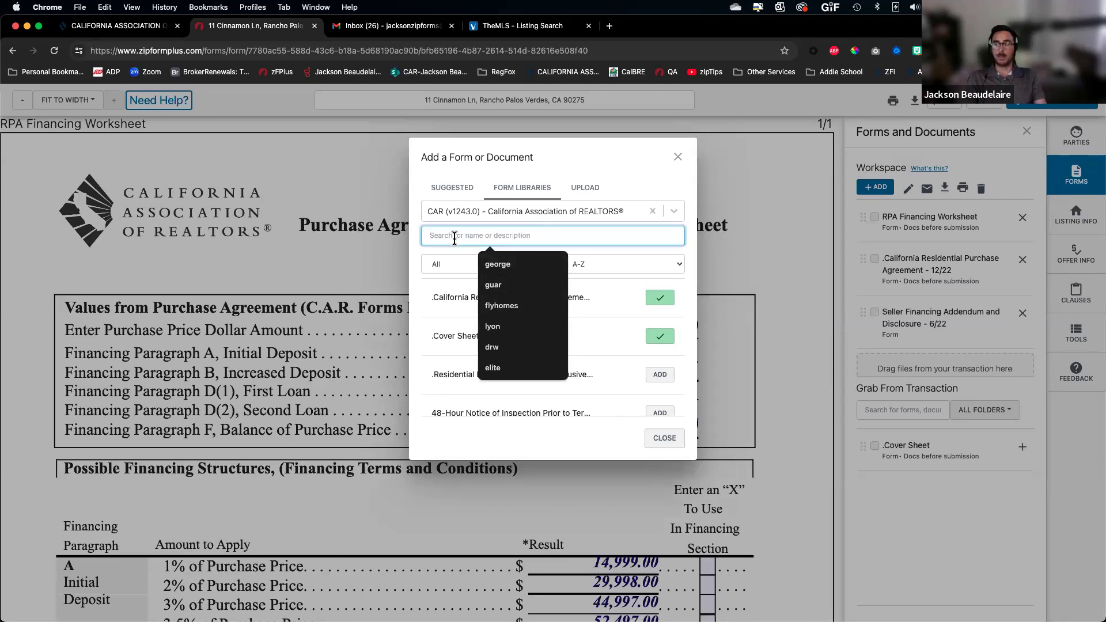
click(469, 185)
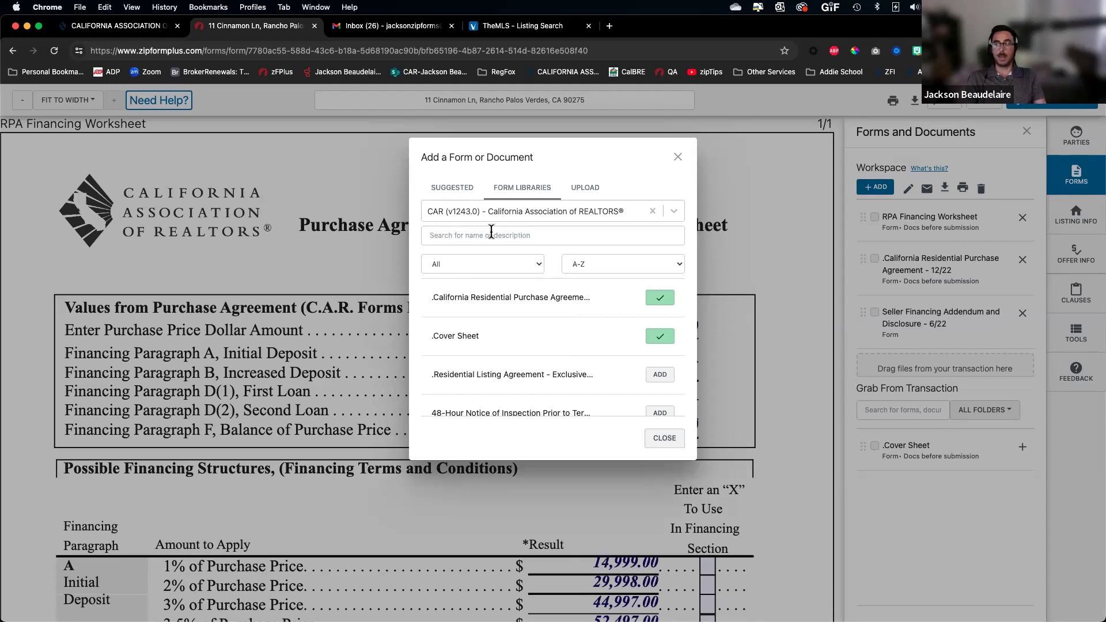
click(513, 263)
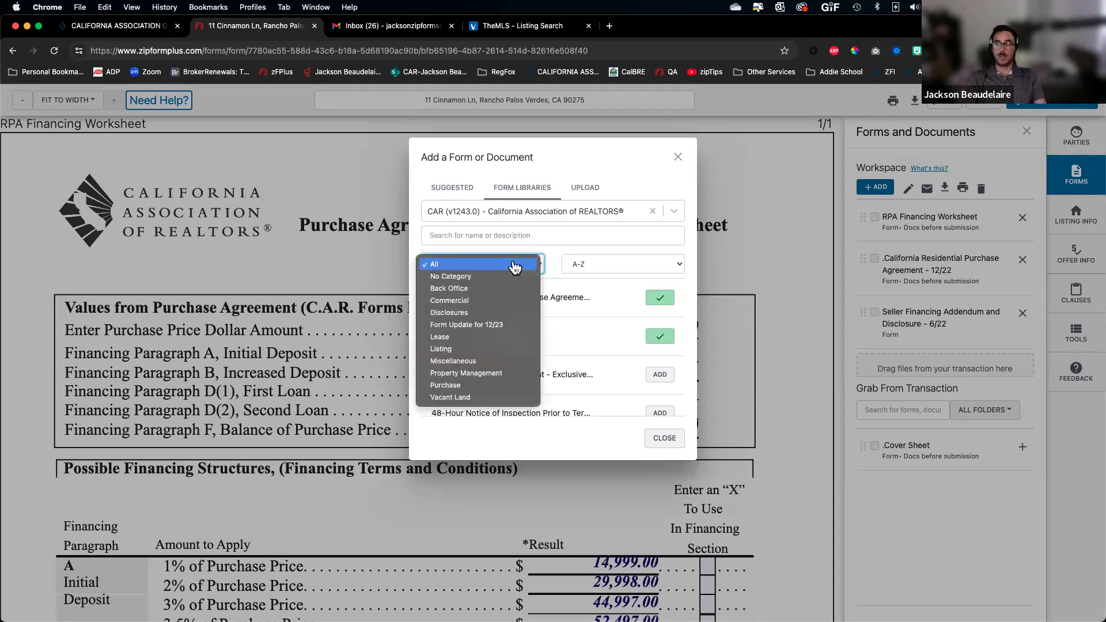
key(Escape)
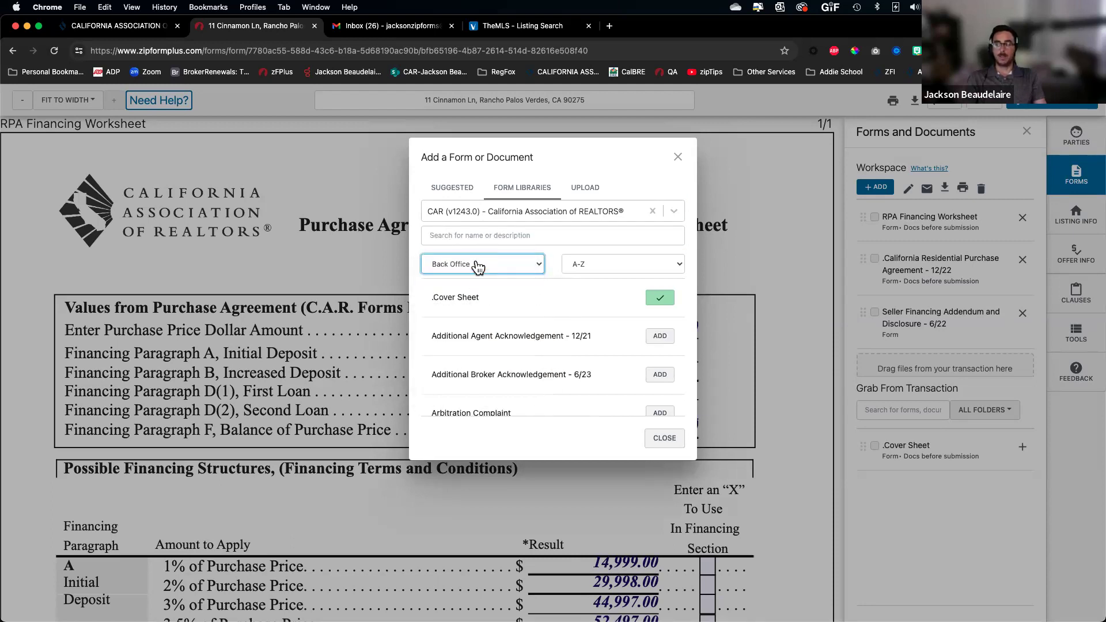
click(477, 264)
click(481, 294)
click(481, 266)
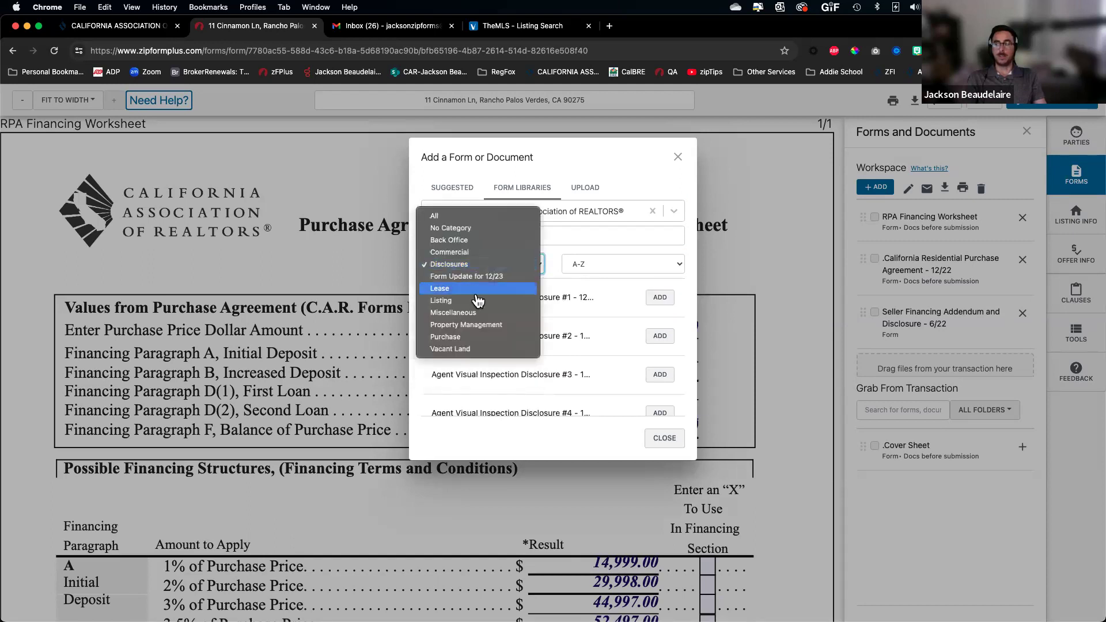
click(478, 301)
click(478, 265)
click(478, 298)
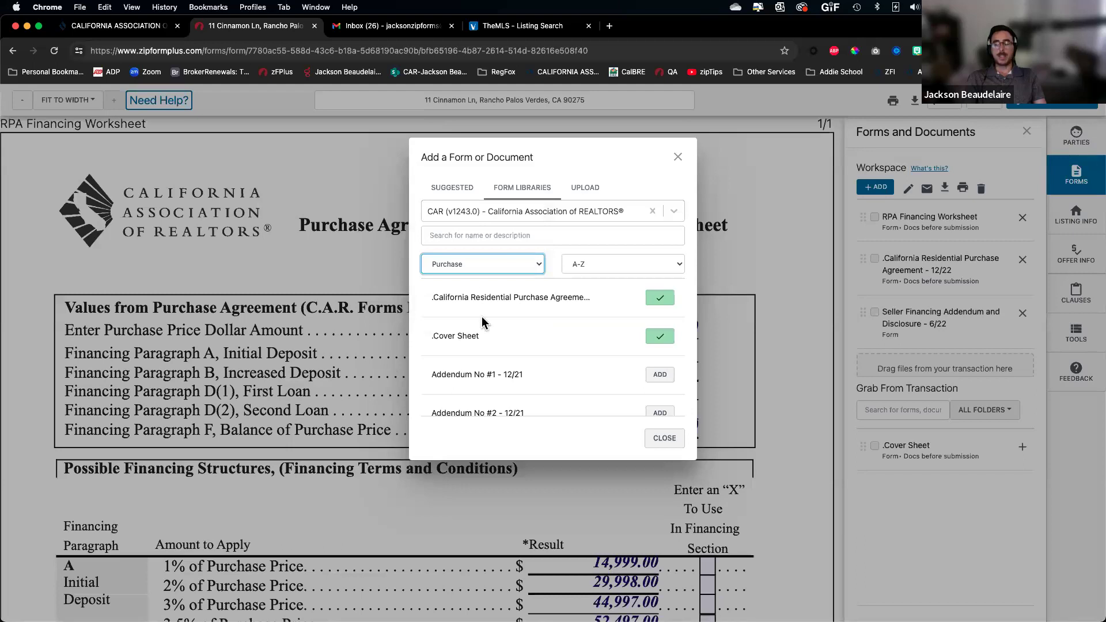
click(479, 265)
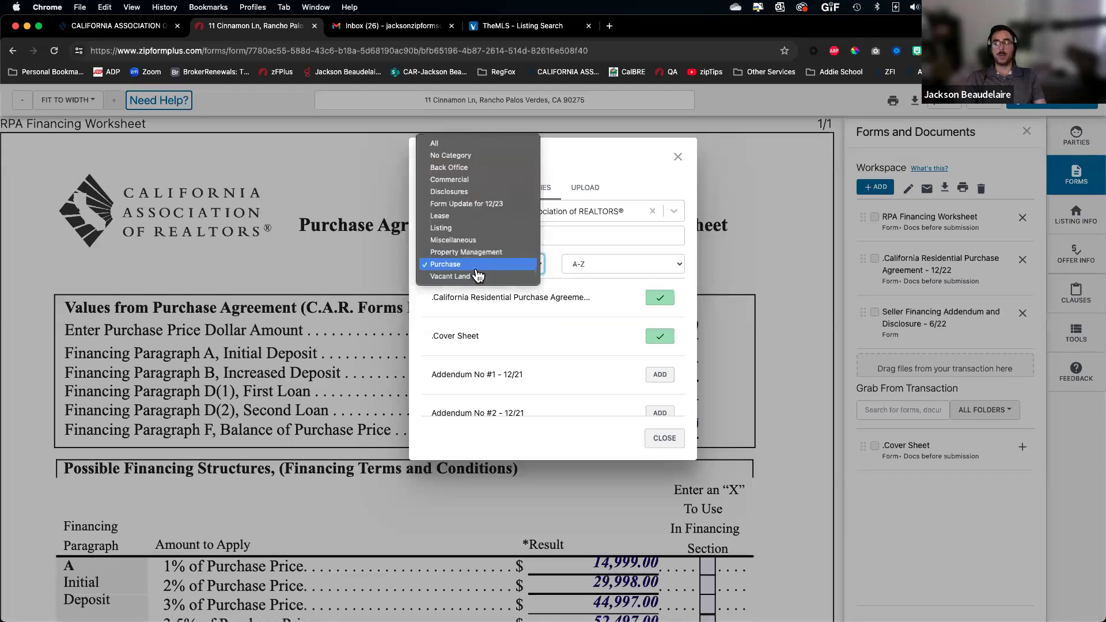
click(452, 143)
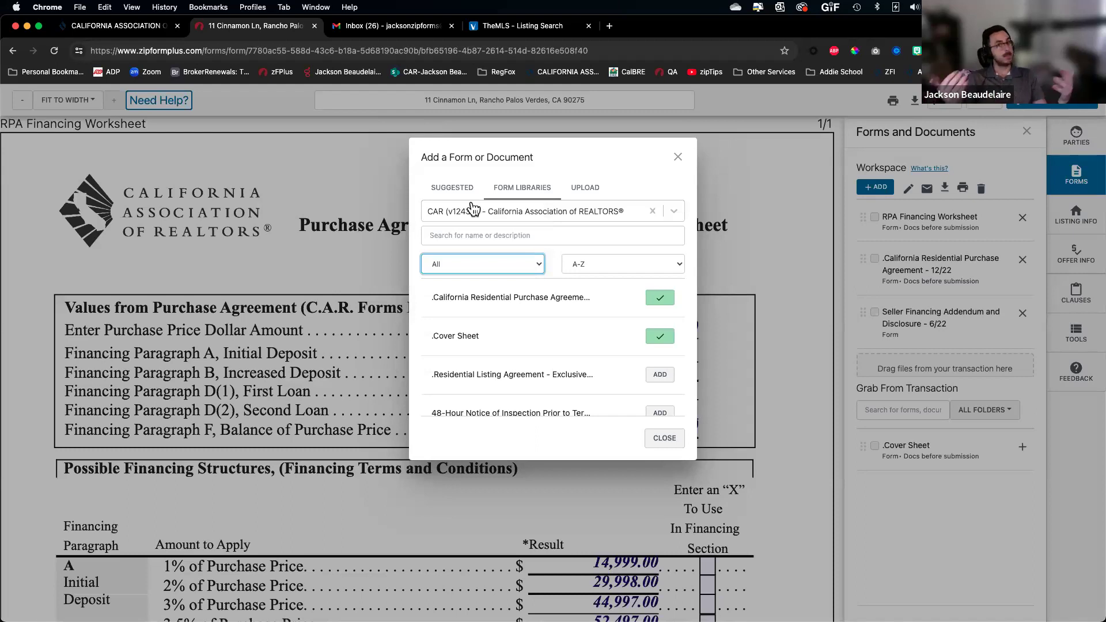
Check the sort options, keeping A-Z order, and switch to the Upload tab
click(596, 267)
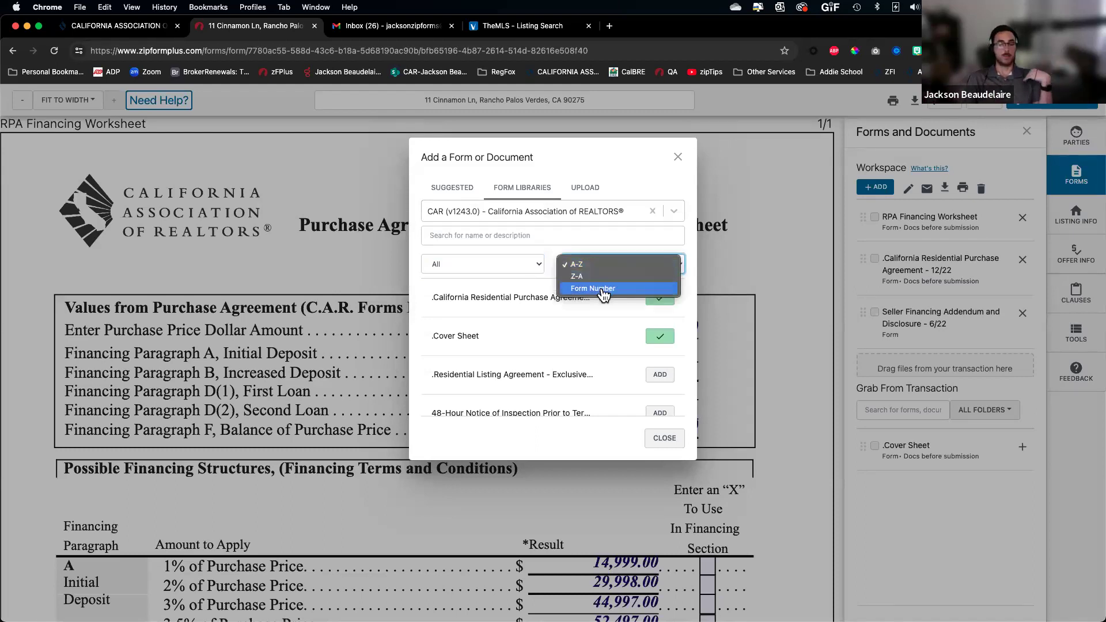
click(606, 165)
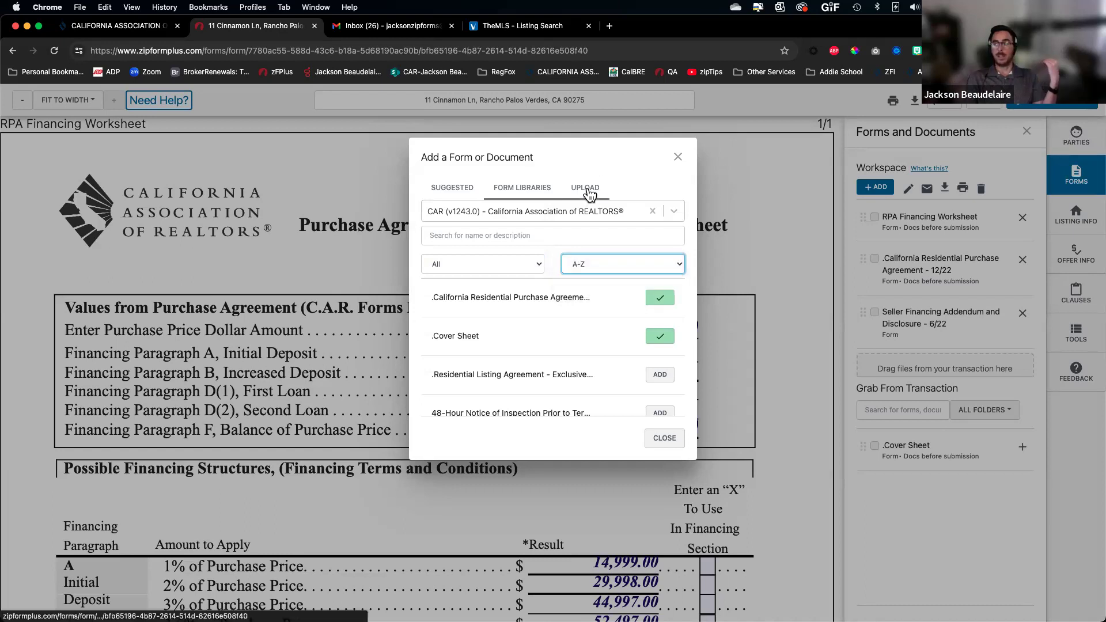
click(588, 189)
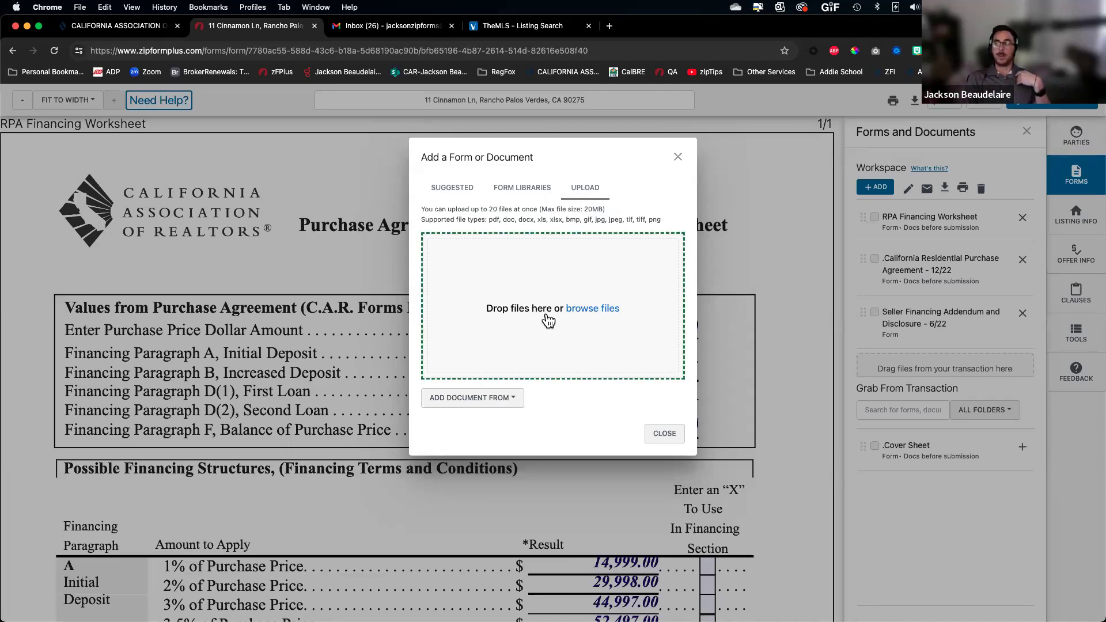
Review the ADD DOCUMENT FROM sources (Dropbox, Google Drive, Box, OneDrive), then close the Add a Form window
click(493, 397)
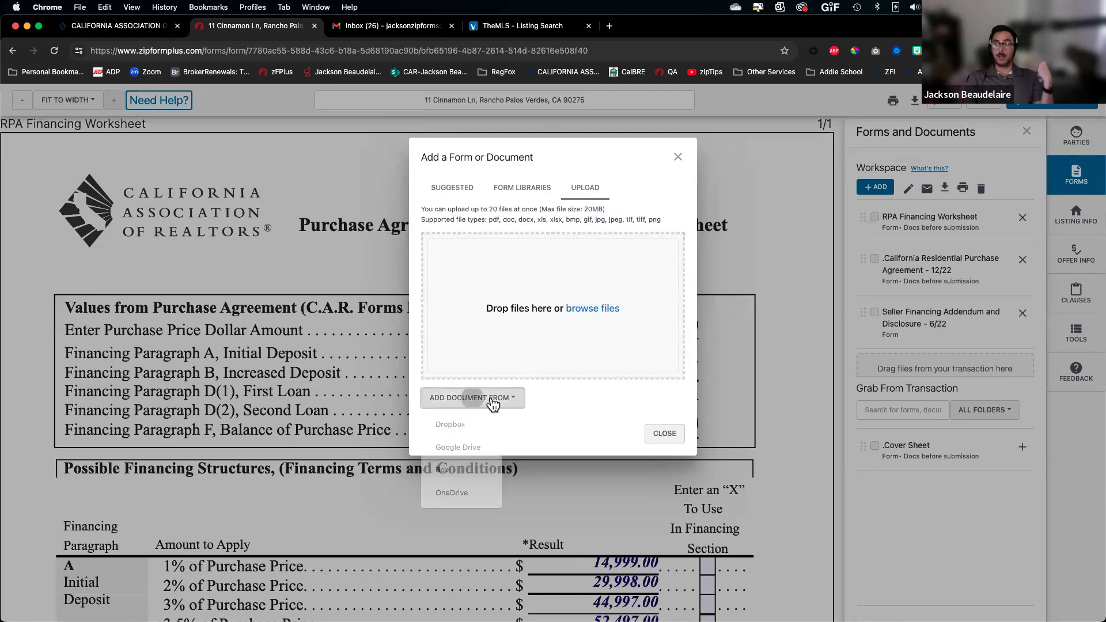
click(555, 425)
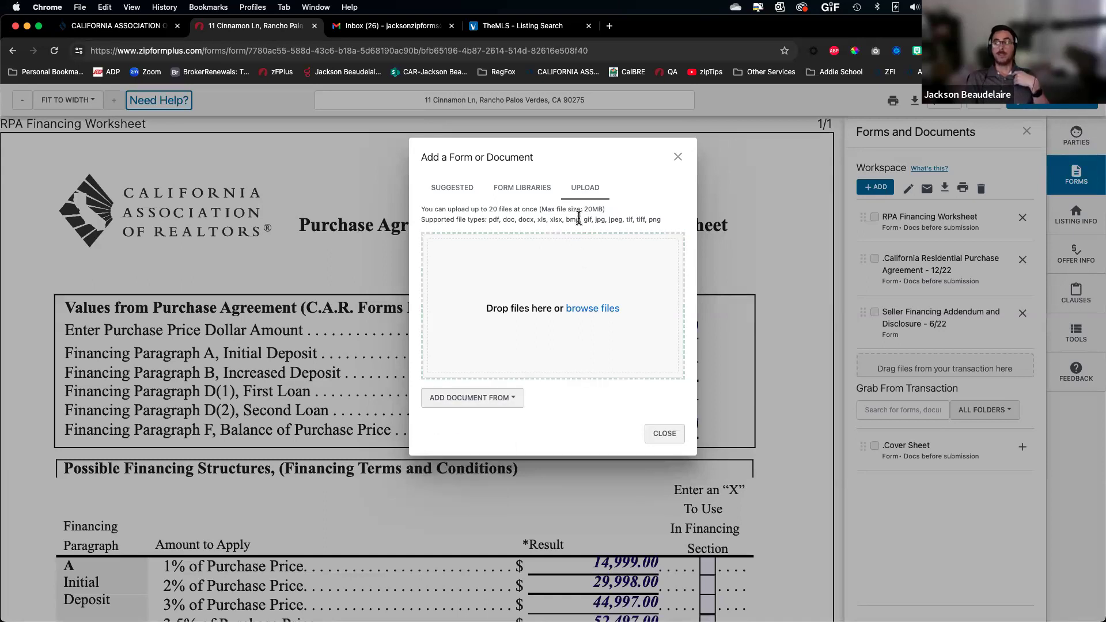
scroll(578, 216, up, 5)
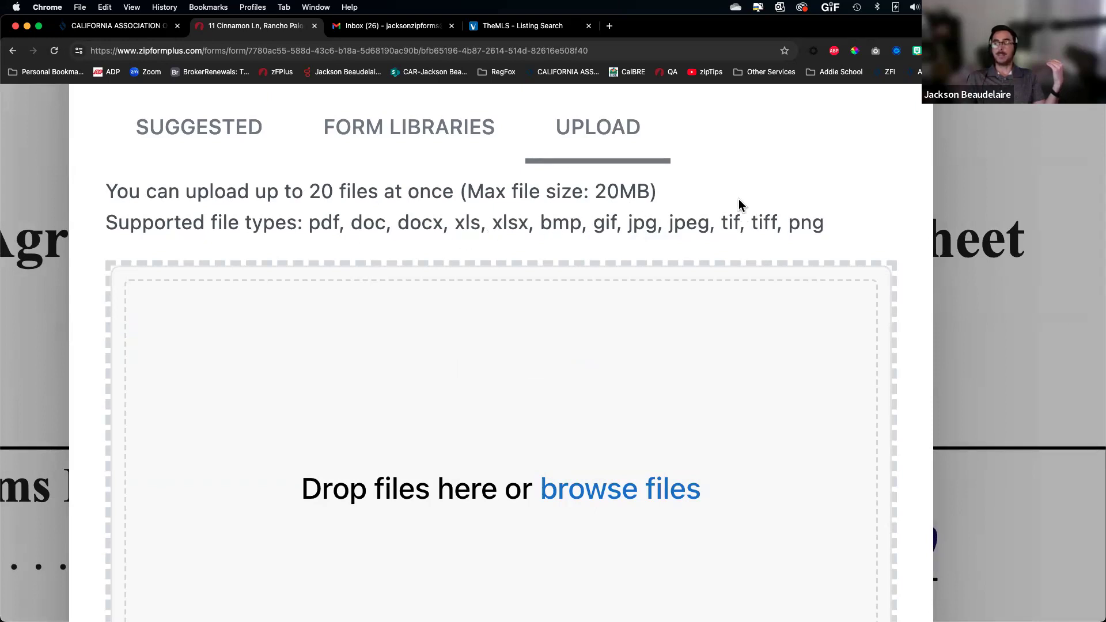
scroll(740, 199, down, 5)
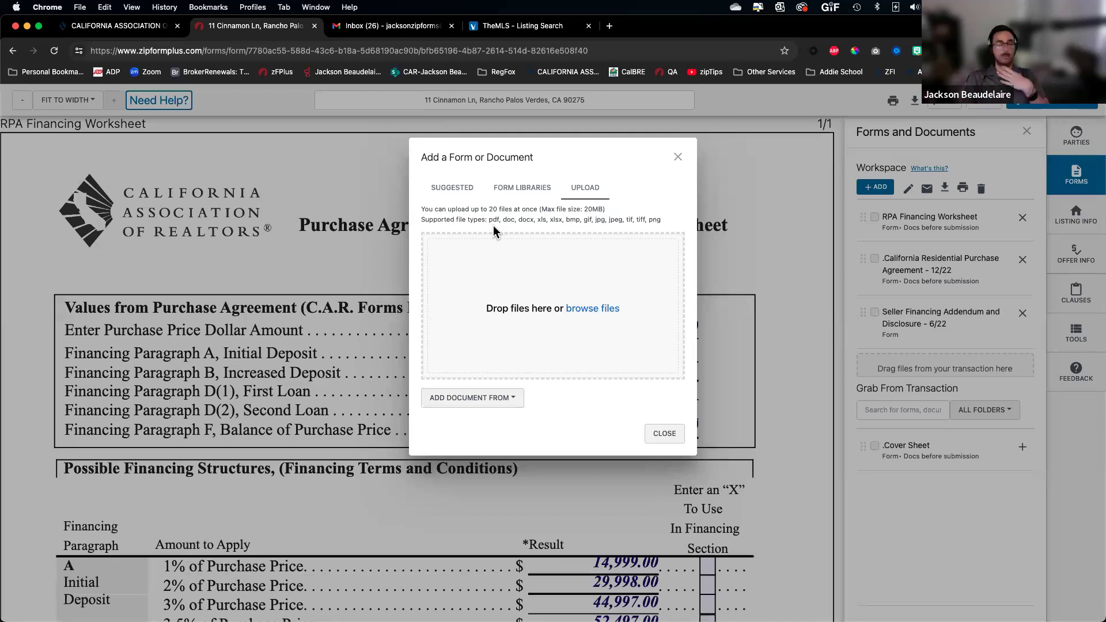
click(673, 436)
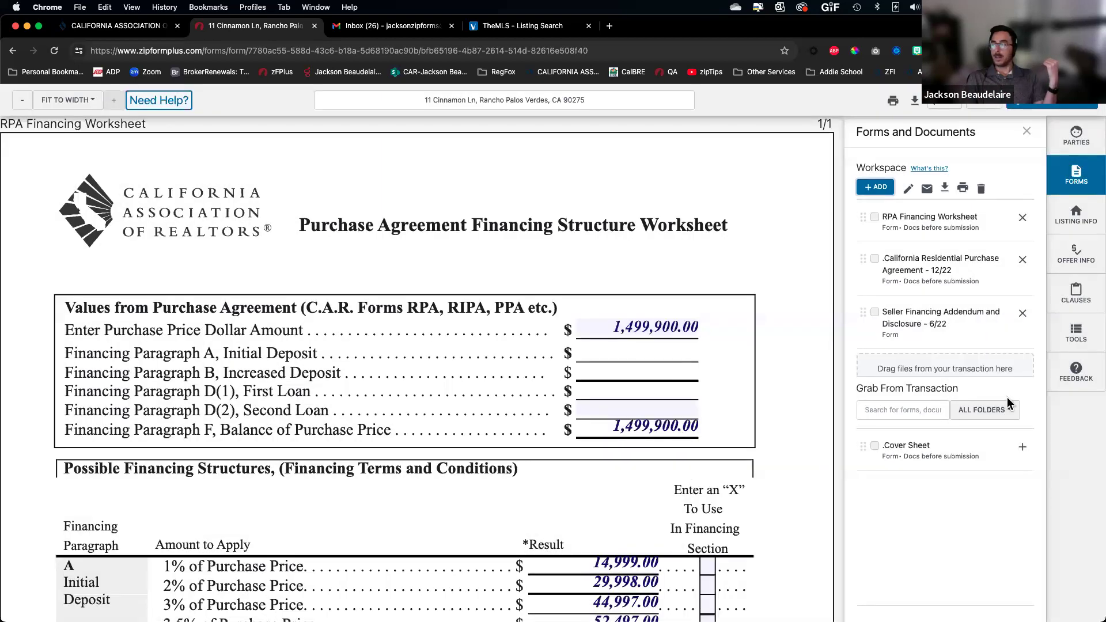
Check the transaction parties, then scroll the purchase agreement to page 22, paragraph 32B Entity Buyers
click(1091, 130)
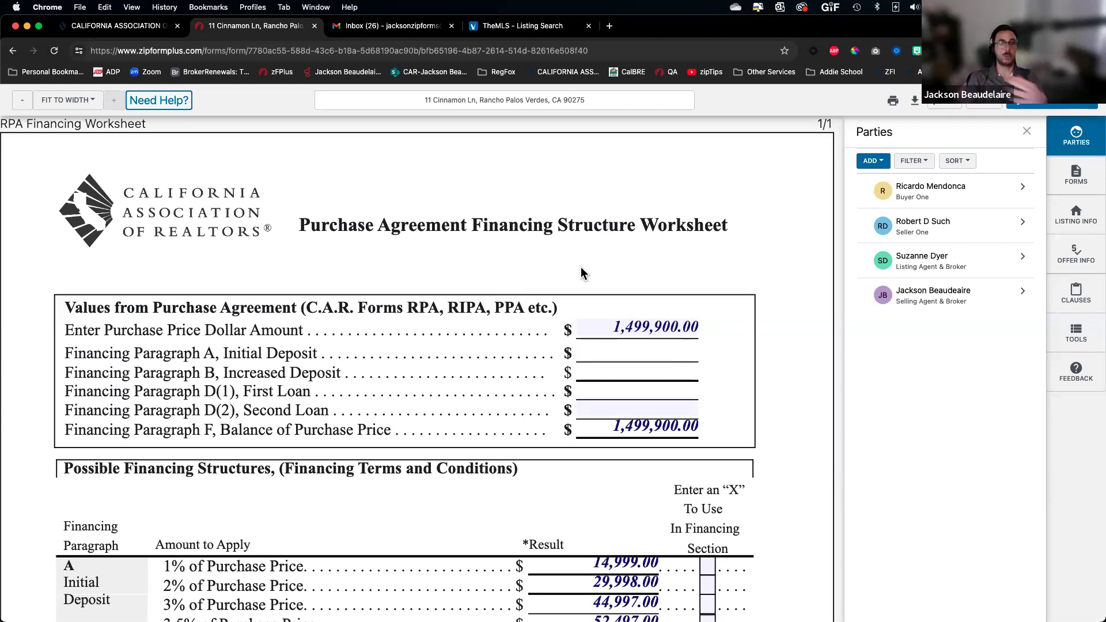
scroll(655, 300, down, 20)
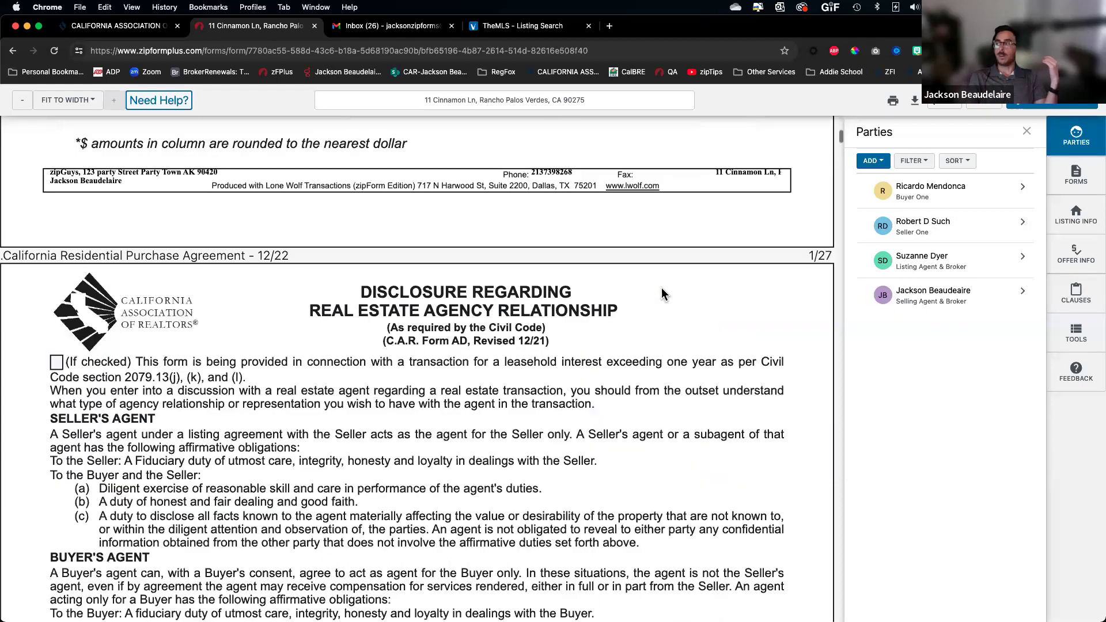
click(928, 268)
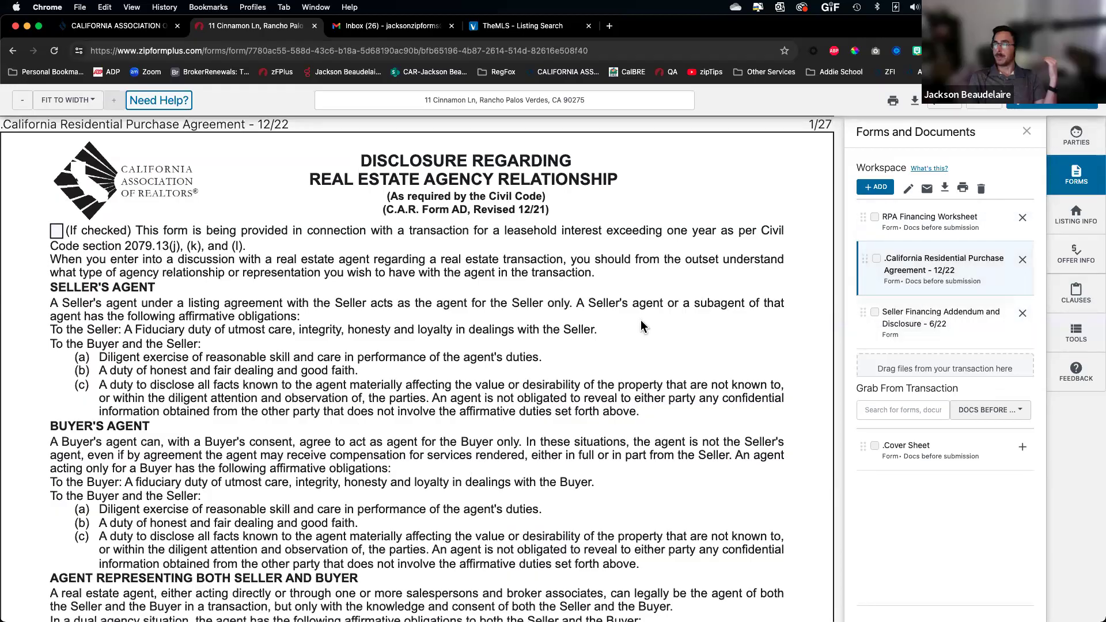
scroll(634, 333, down, 15)
scroll(634, 333, down, 20)
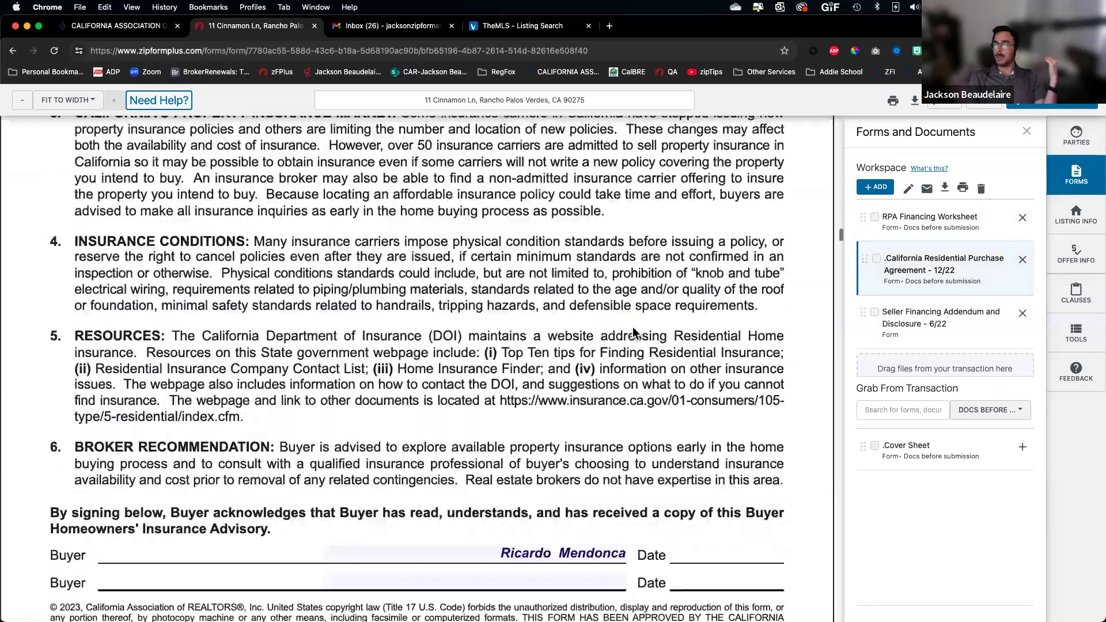
scroll(634, 333, down, 20)
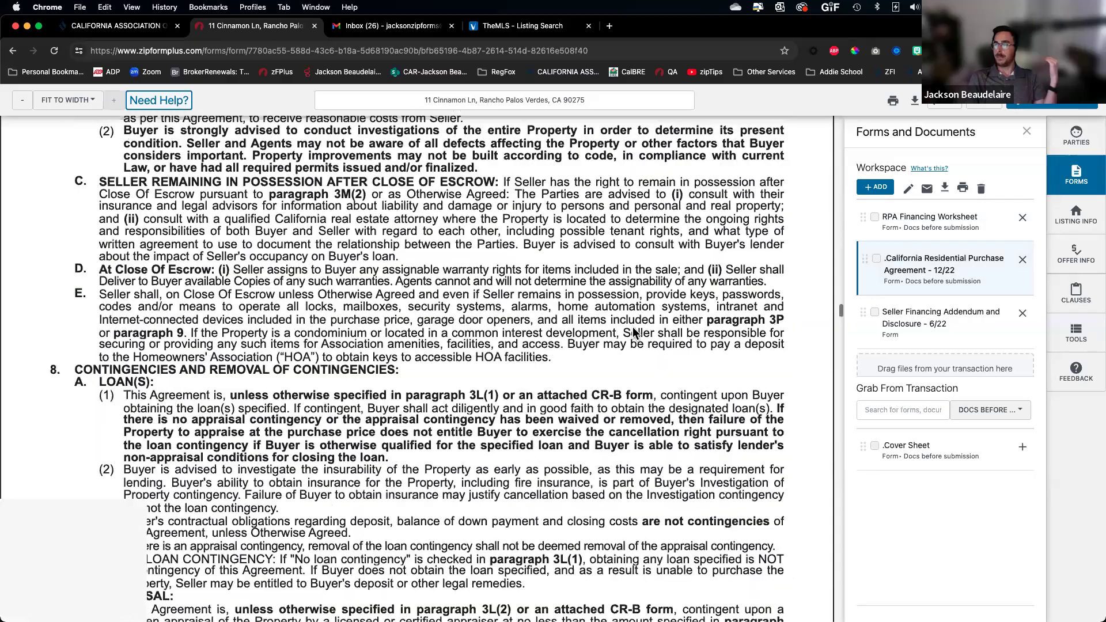
scroll(634, 331, down, 20)
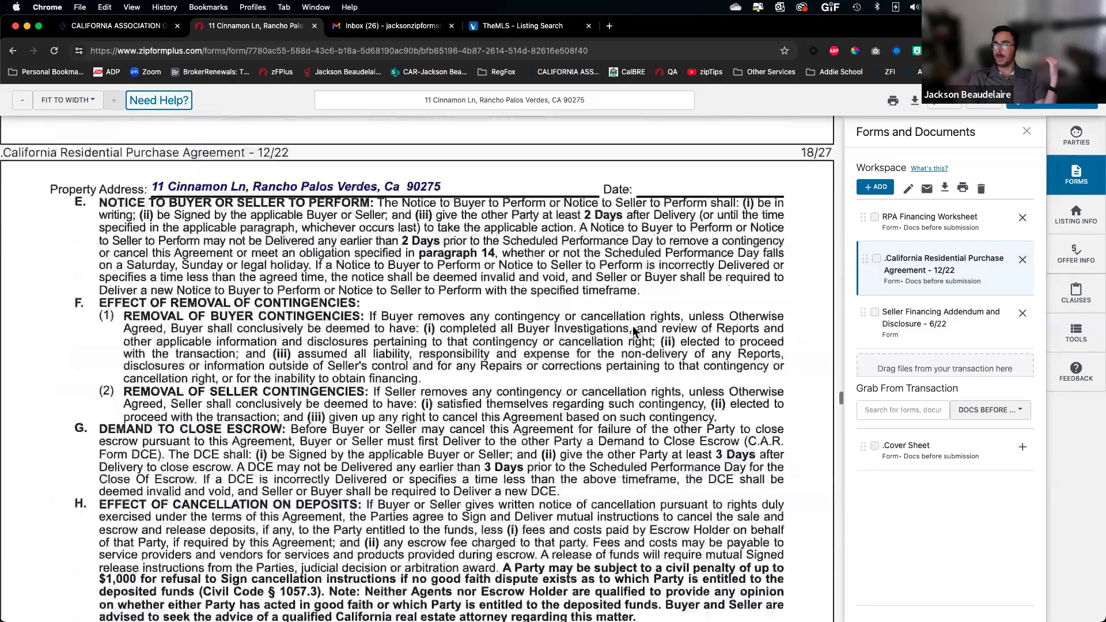
scroll(634, 333, down, 20)
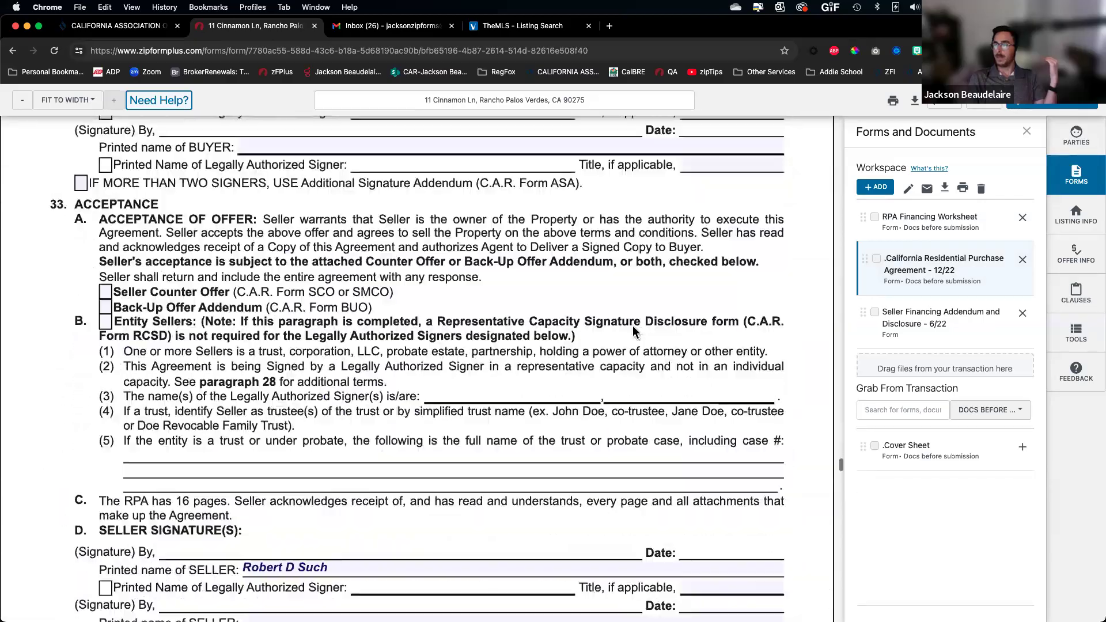
scroll(282, 330, up, 3)
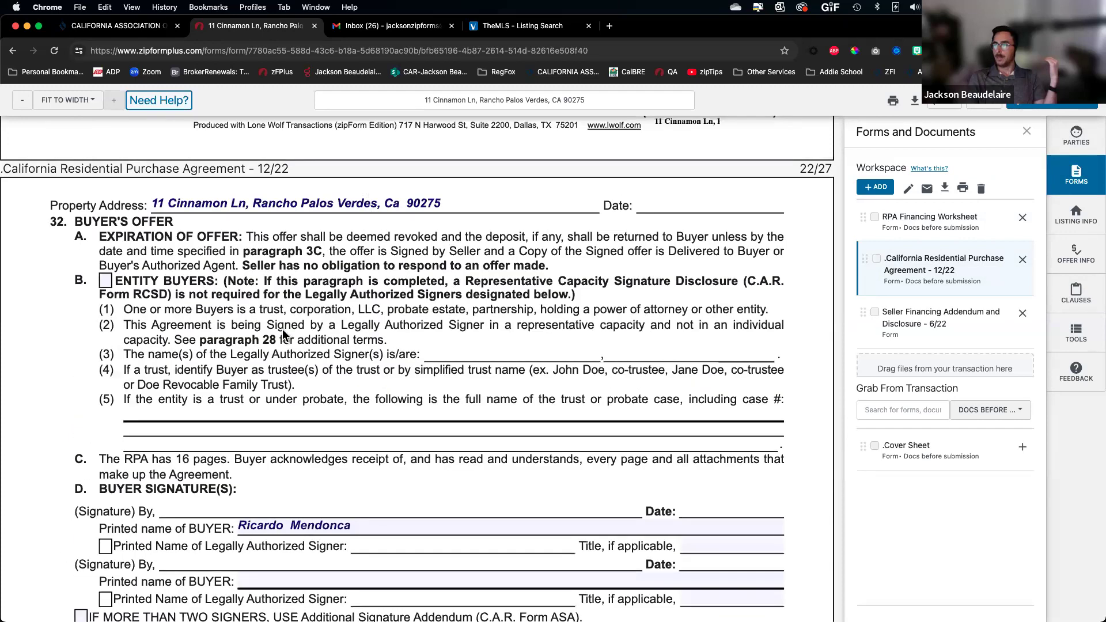
scroll(282, 330, down, 5)
scroll(282, 330, down, 5)
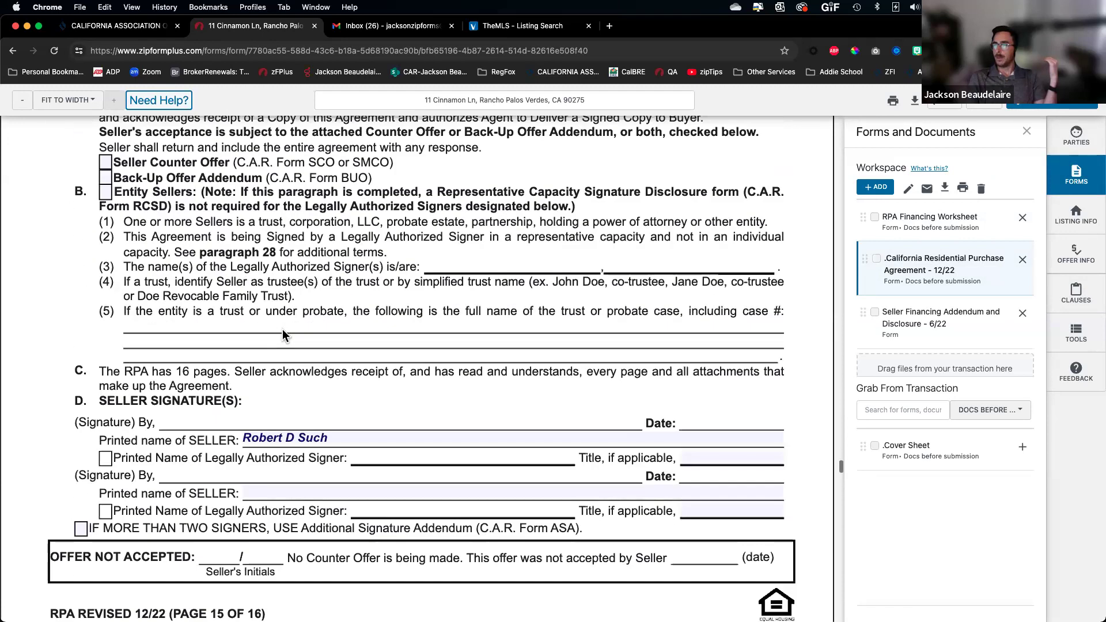
scroll(282, 329, up, 8)
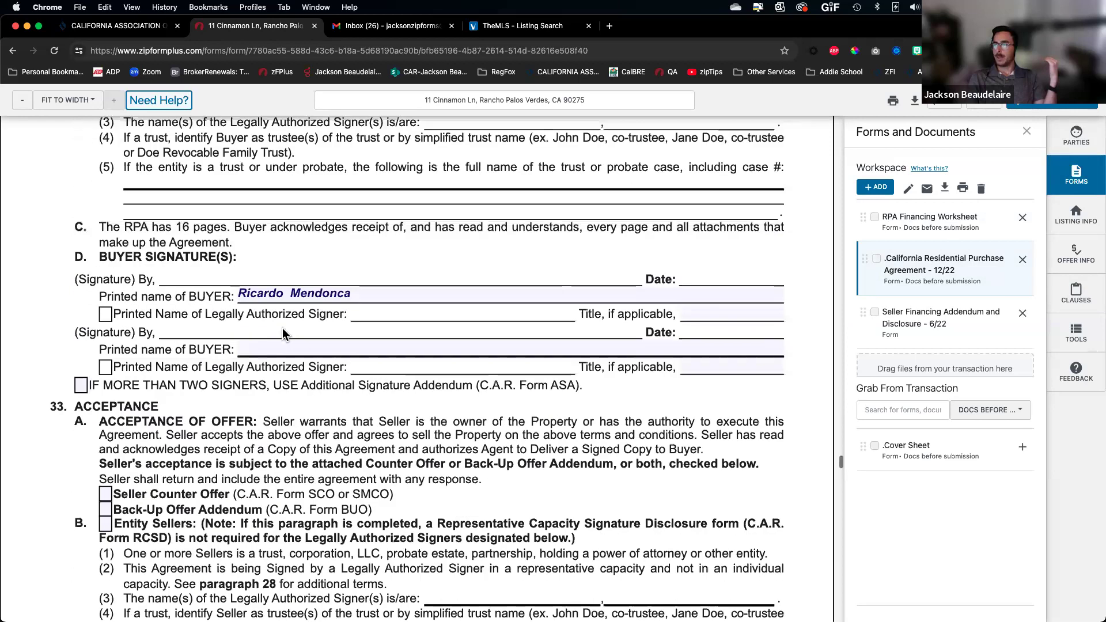
scroll(285, 327, up, 8)
scroll(285, 327, down, 4)
scroll(286, 329, down, 4)
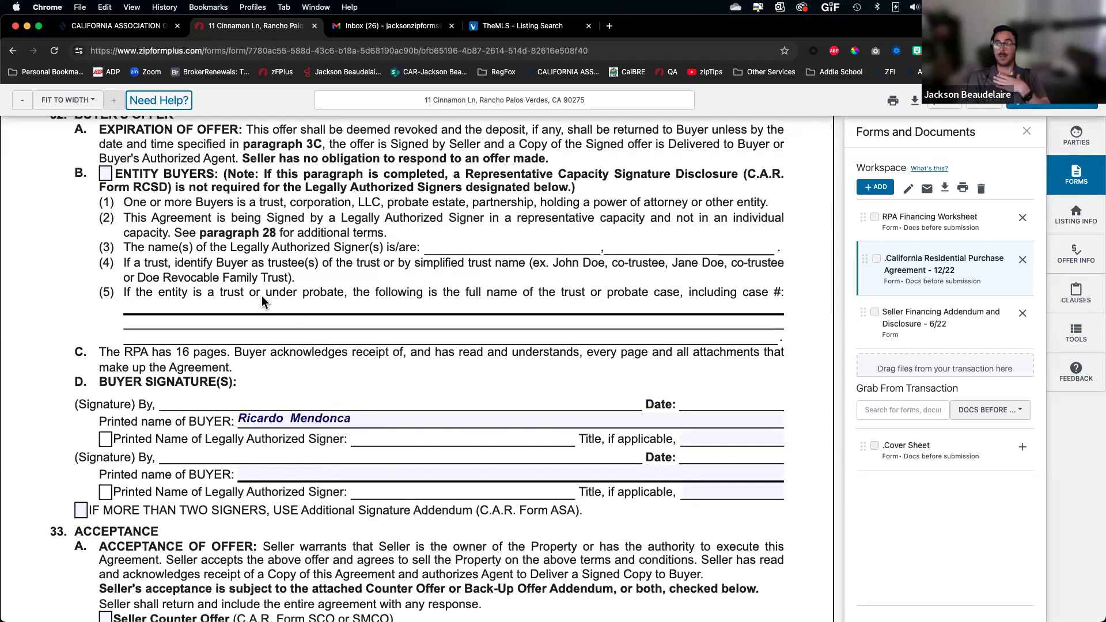
Check Entity Buyers box B and paste the buyer's living trust name from the contact into line (5)
click(105, 174)
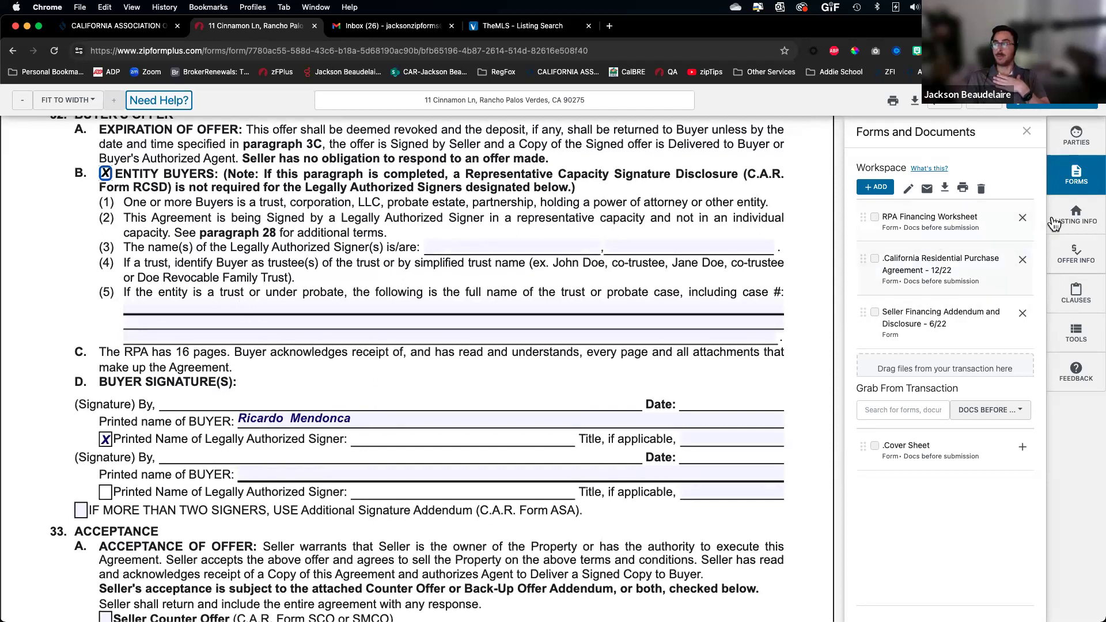
click(1076, 137)
click(964, 196)
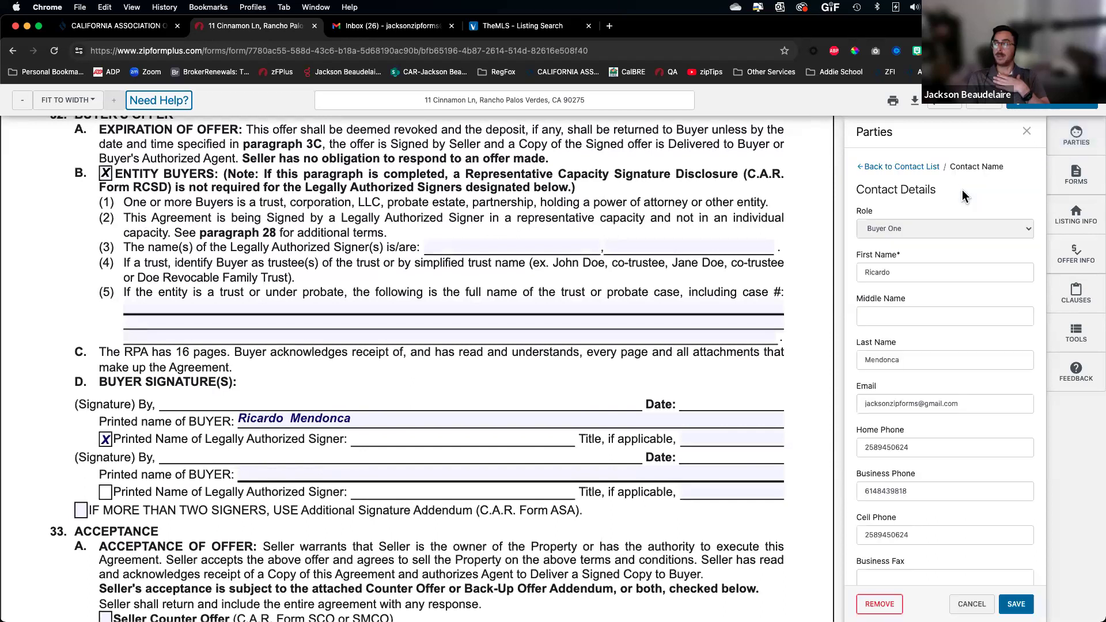
click(904, 274)
click(963, 299)
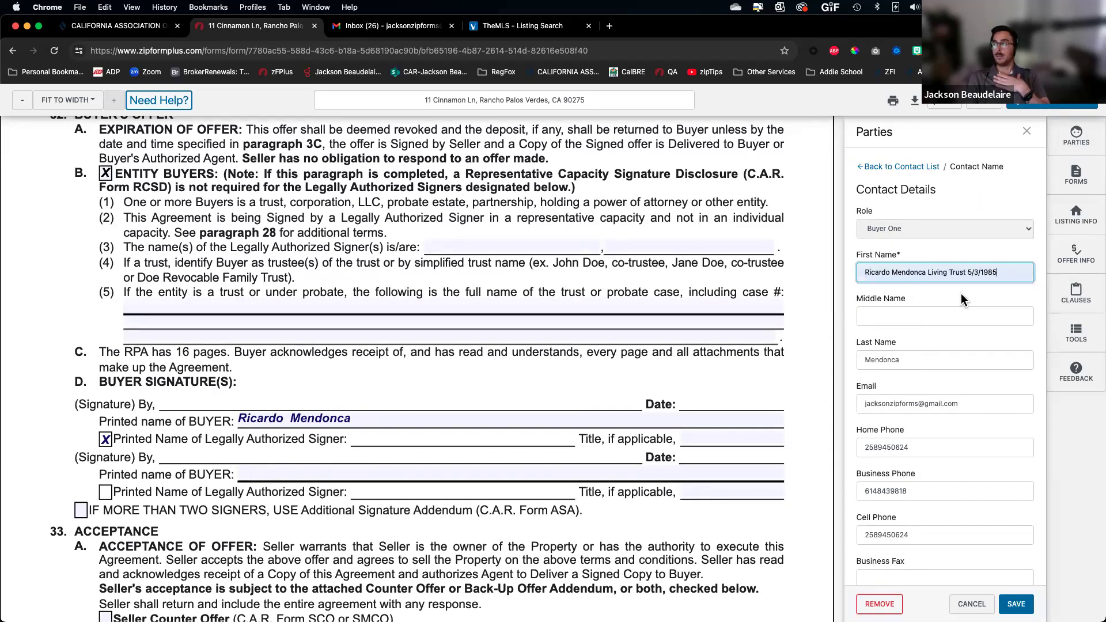
triple_click(922, 268)
key(super+c)
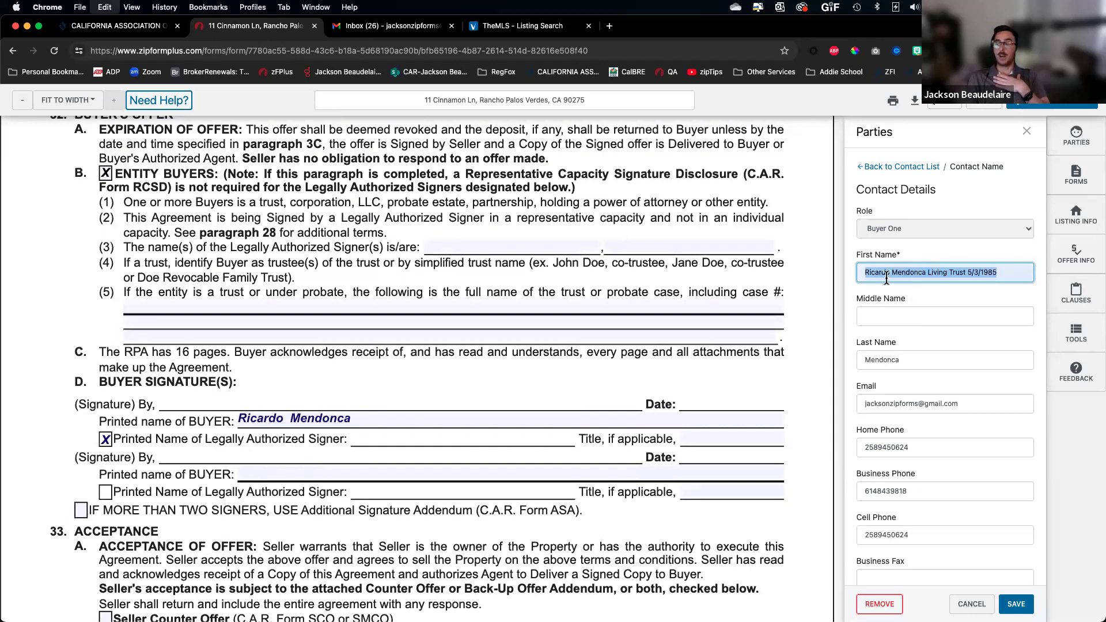
click(455, 247)
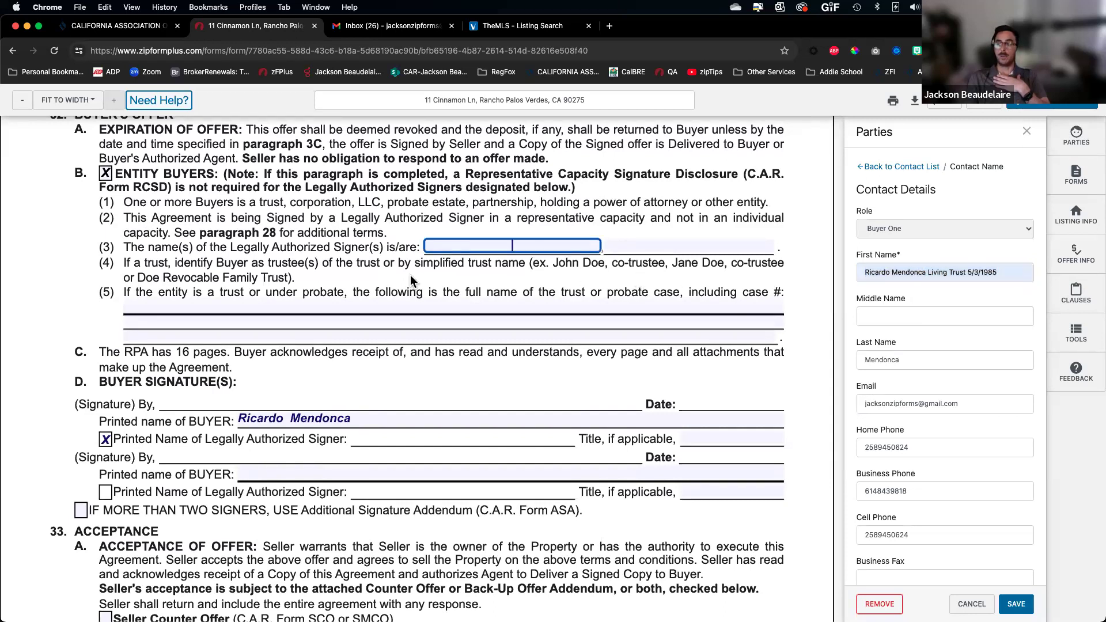
click(363, 300)
key(super+v)
click(438, 281)
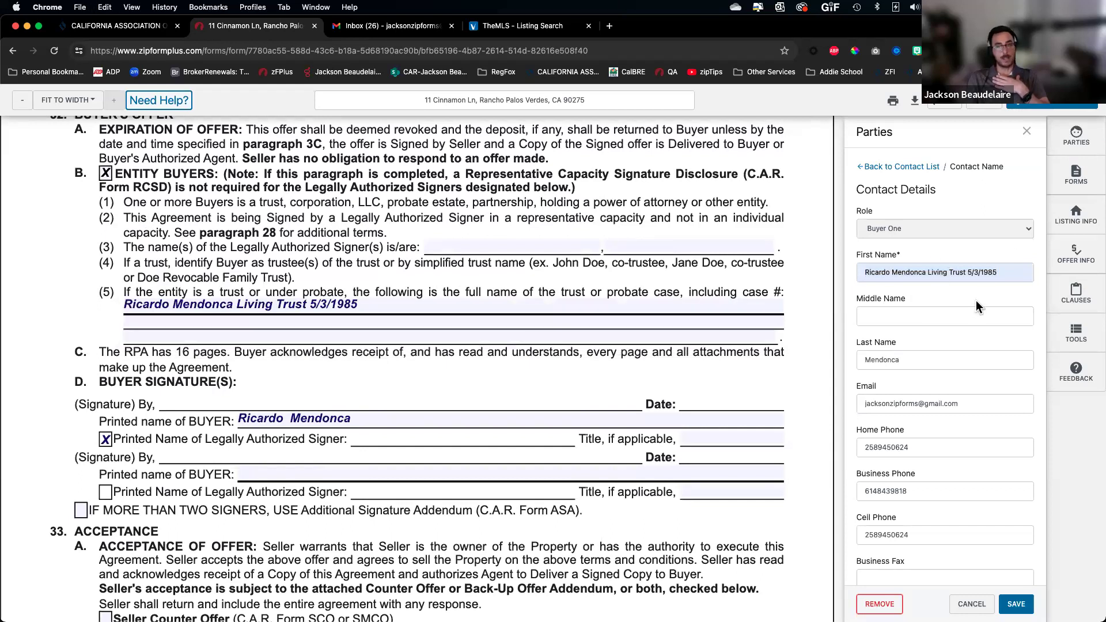
Dismiss the save-changes prompt and close the Parties panel
click(906, 168)
click(640, 211)
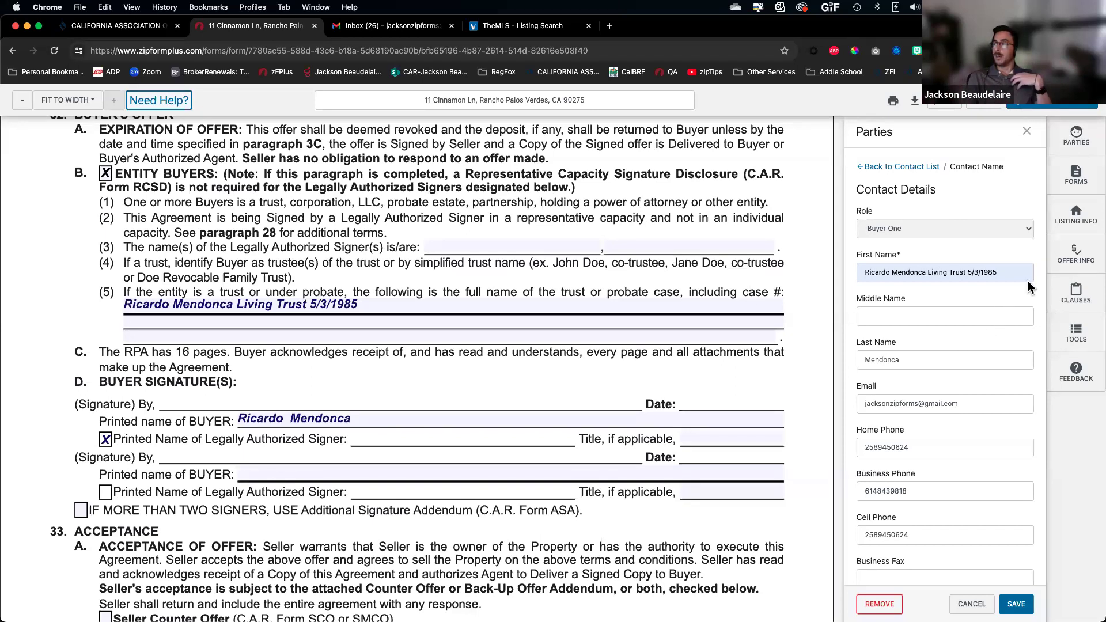
click(1027, 134)
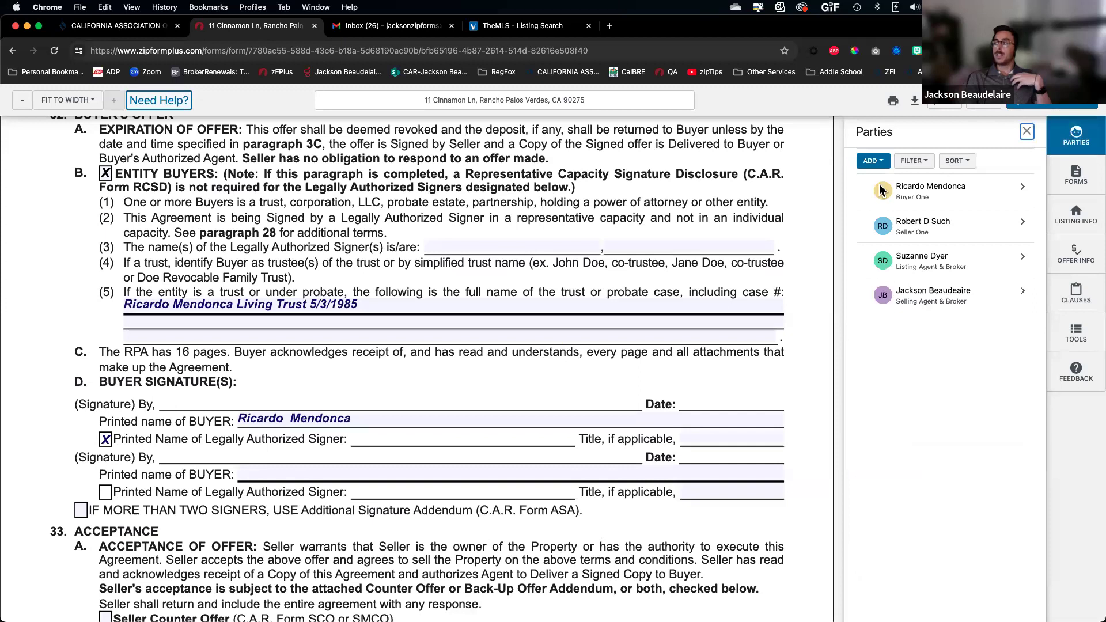
click(1025, 134)
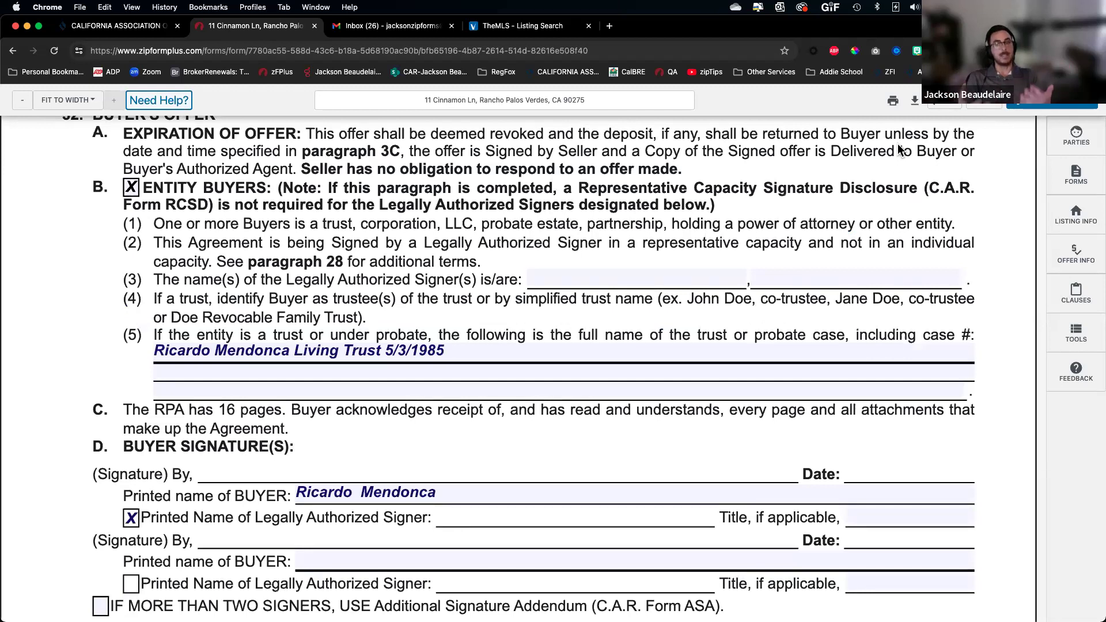
Show the Forms and Documents panel listing the worksheet, purchase agreement and Seller Financing Addendum
click(1077, 174)
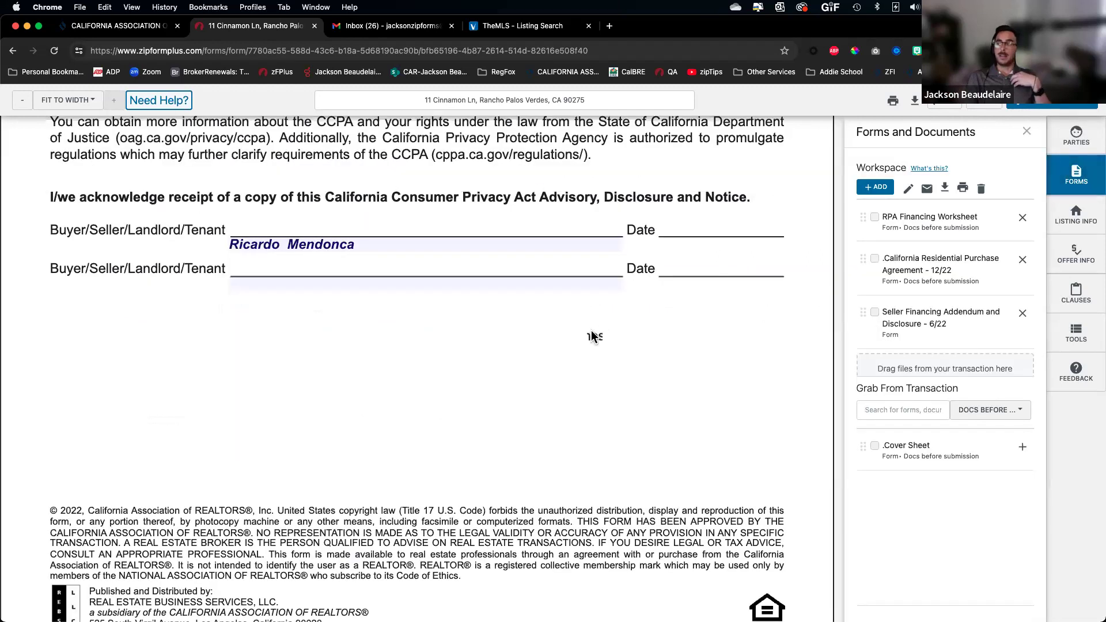
scroll(595, 335, up, 20)
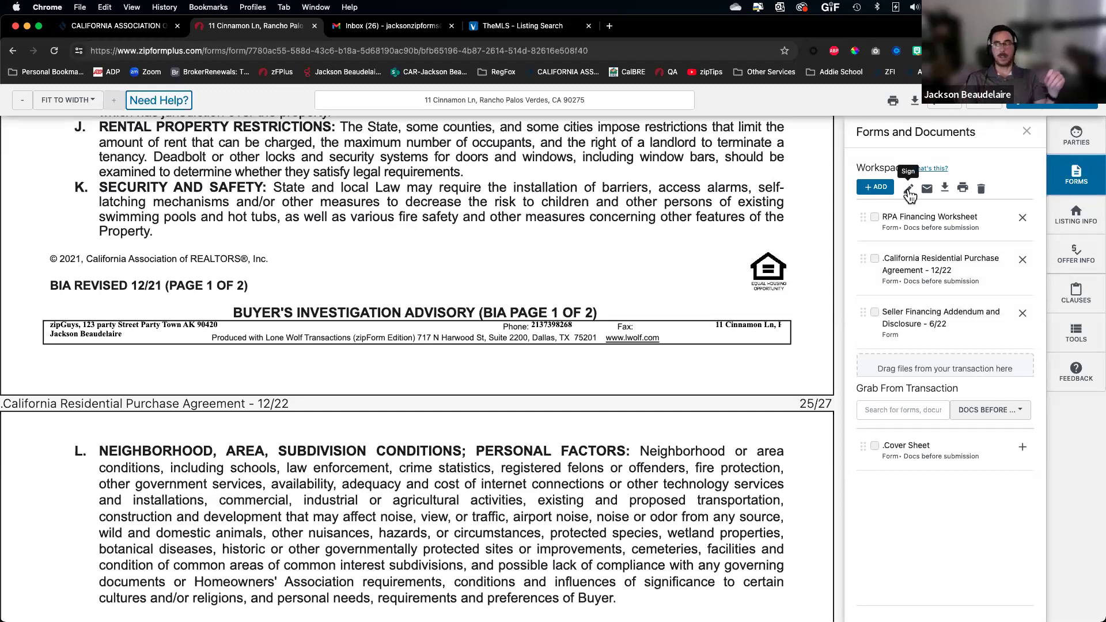
Bring up the eSign choices (New Authentisign or DINK 2.0) and highlight the Authentisign Classic name
click(1052, 106)
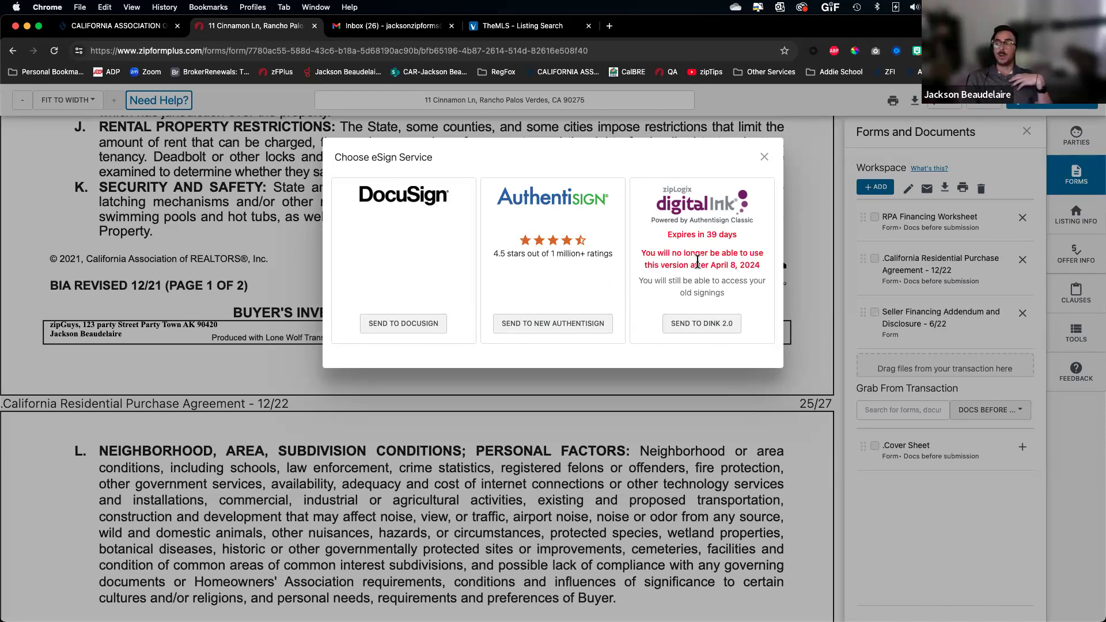
scroll(697, 261, up, 5)
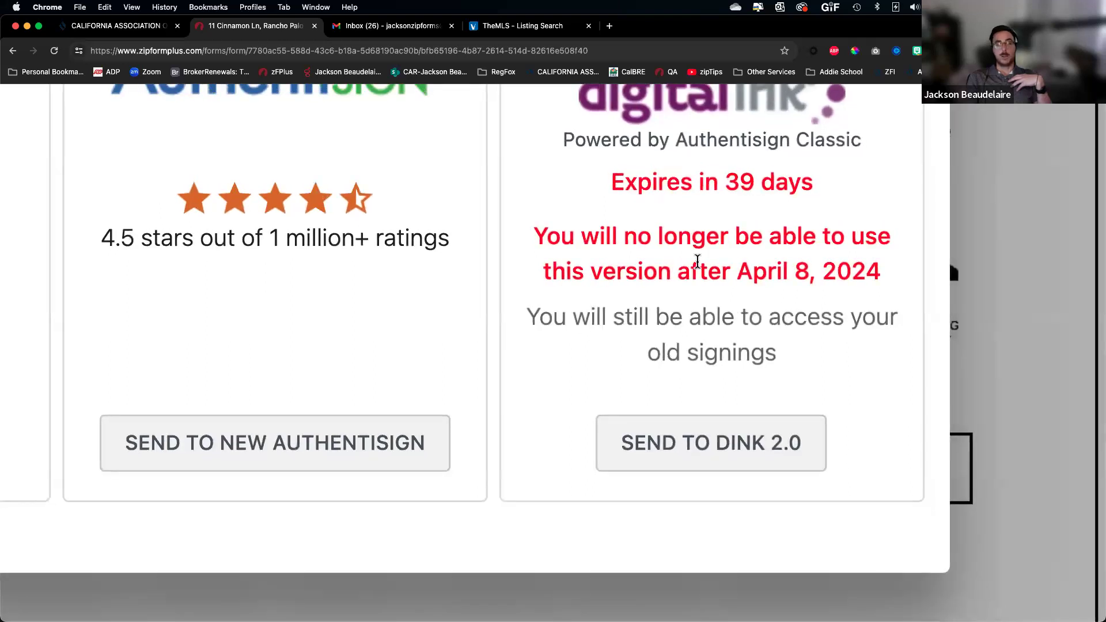
scroll(699, 297, up, 3)
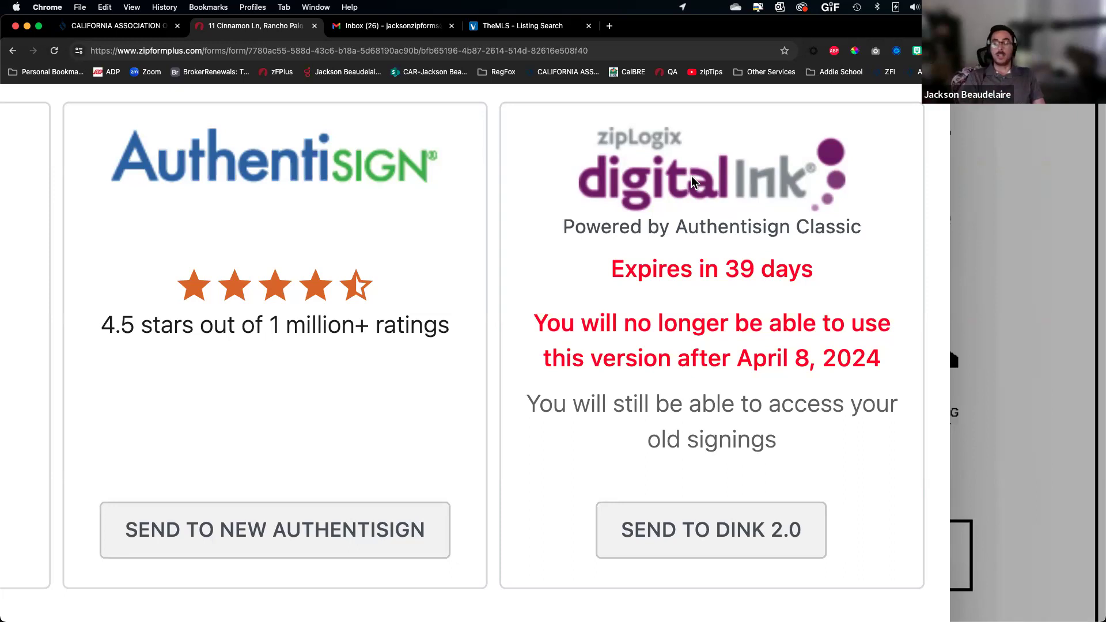
drag(677, 227, 844, 228)
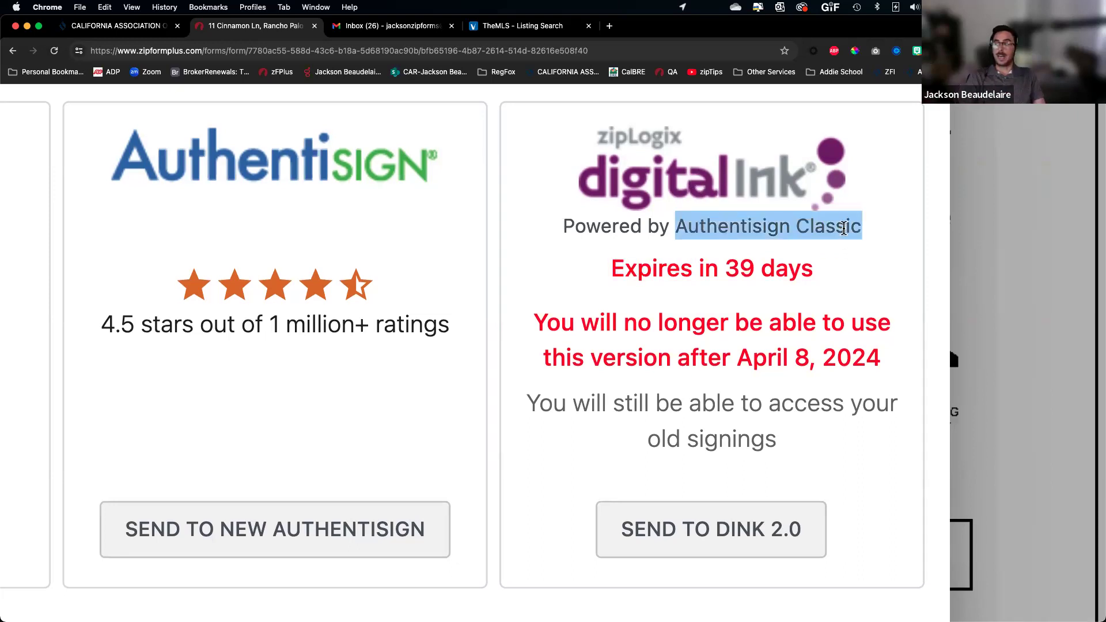
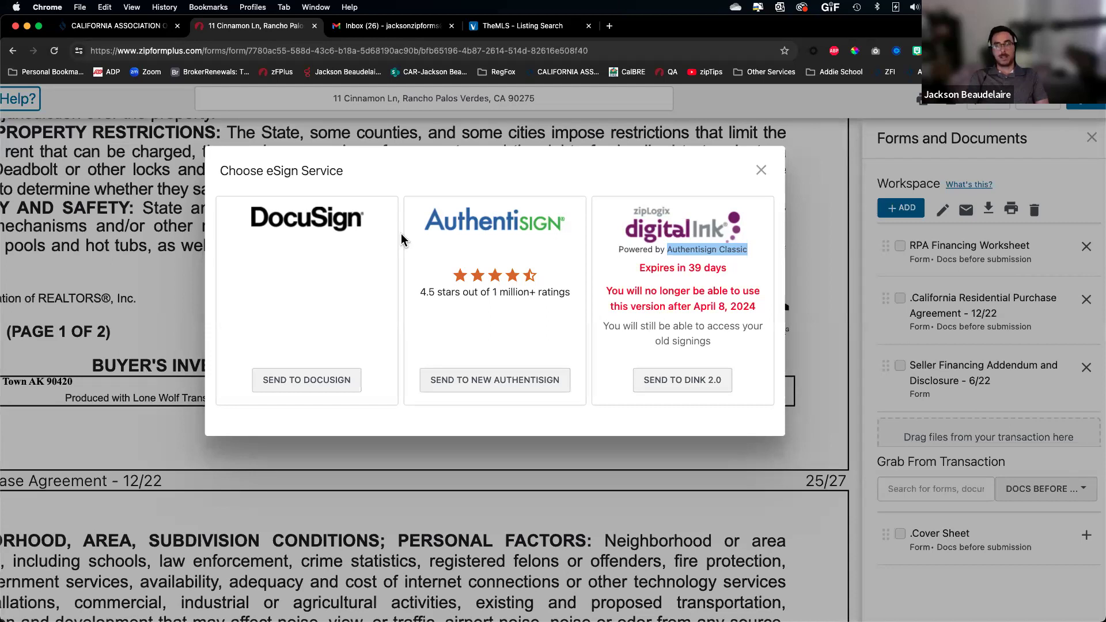
Send the worksheet, purchase agreement and seller financing addendum to Digital Ink 2.0 as an e-sign packet
click(688, 385)
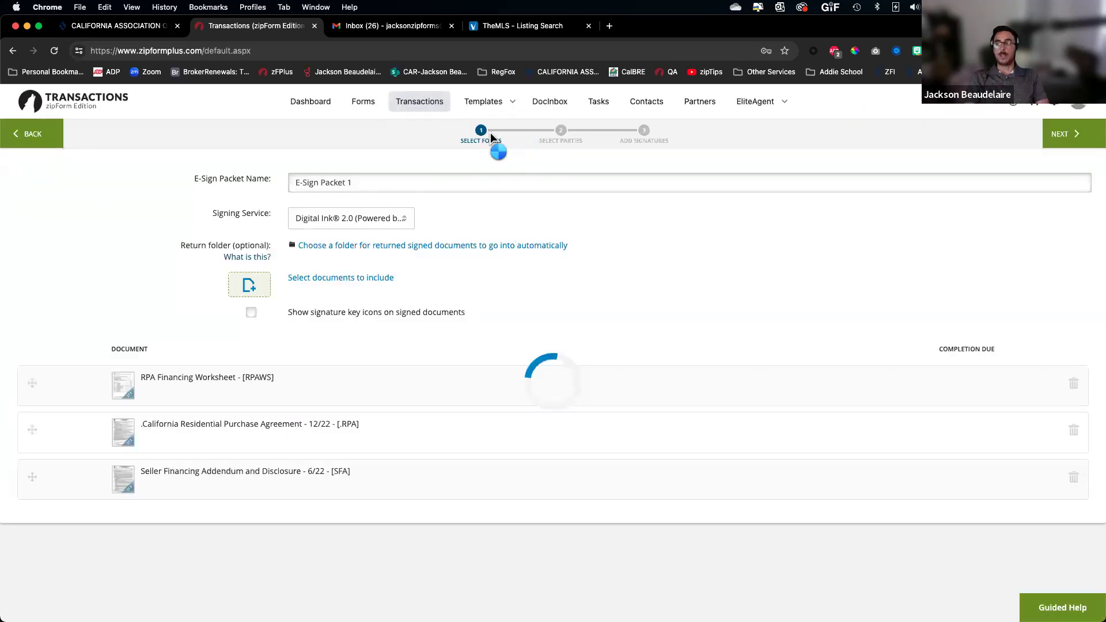
Switch the packet's signing service from Digital Ink 2.0 to DocuSign and go back to the transaction summary
scroll(491, 138, up, 5)
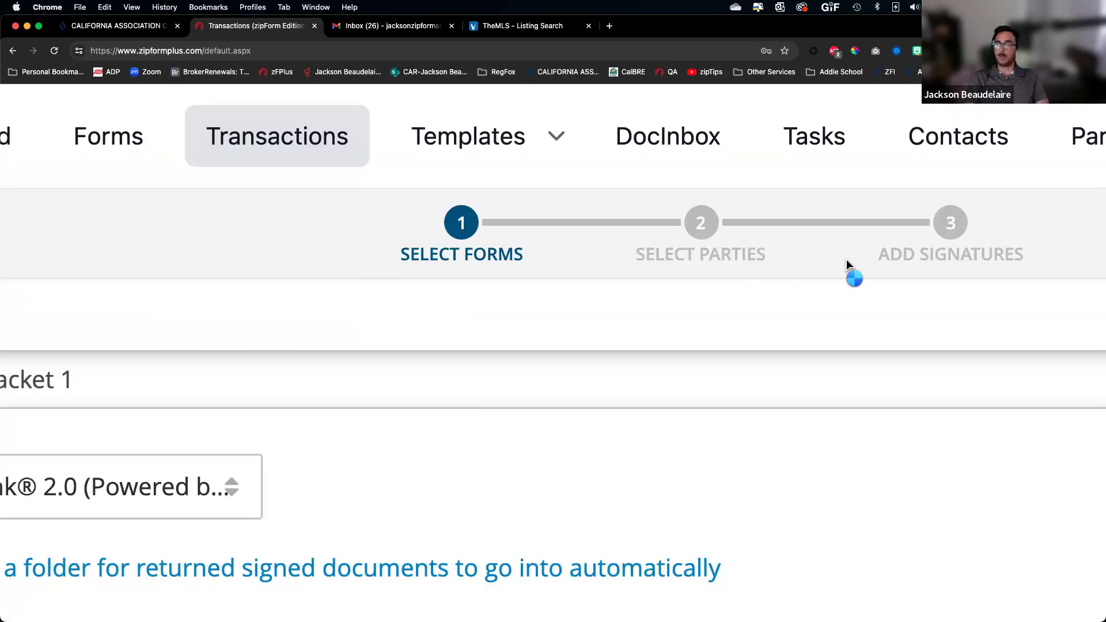
scroll(647, 248, down, 5)
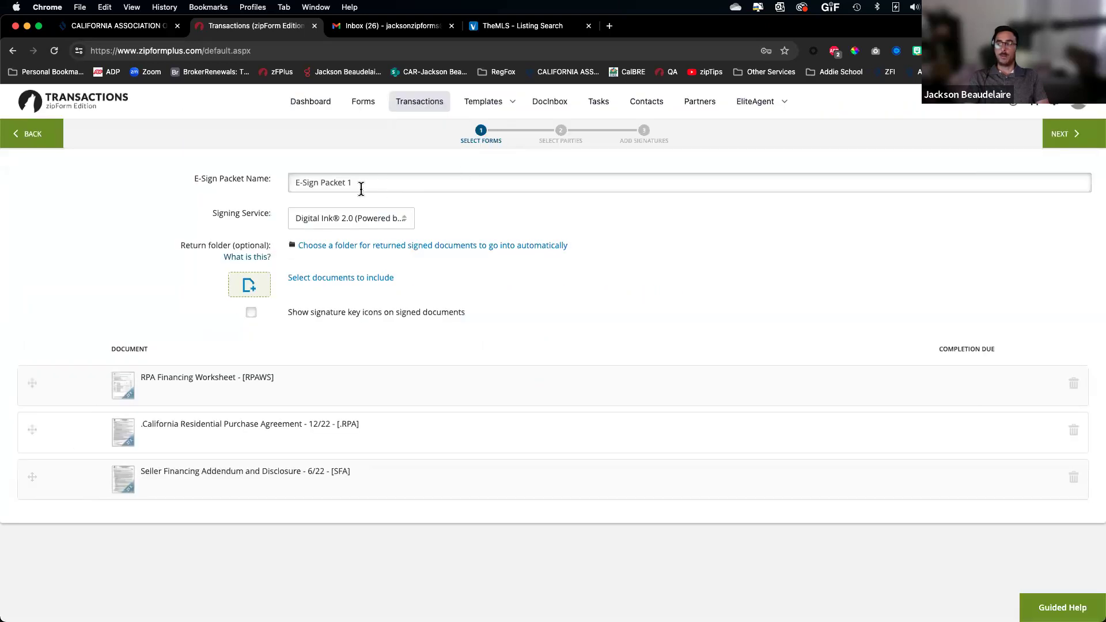
click(335, 230)
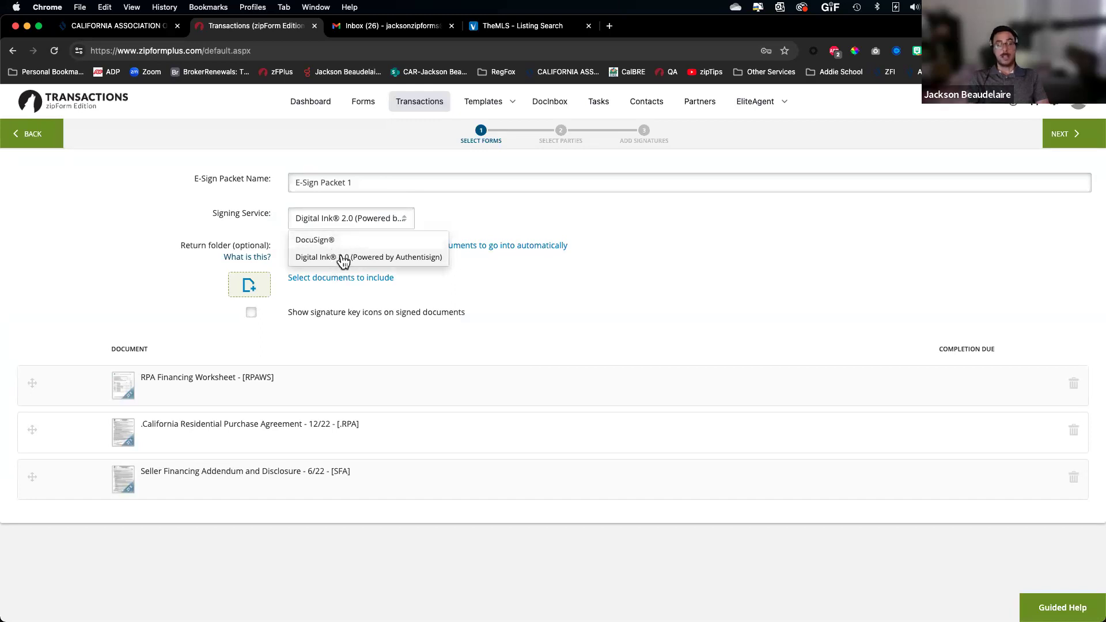
click(674, 279)
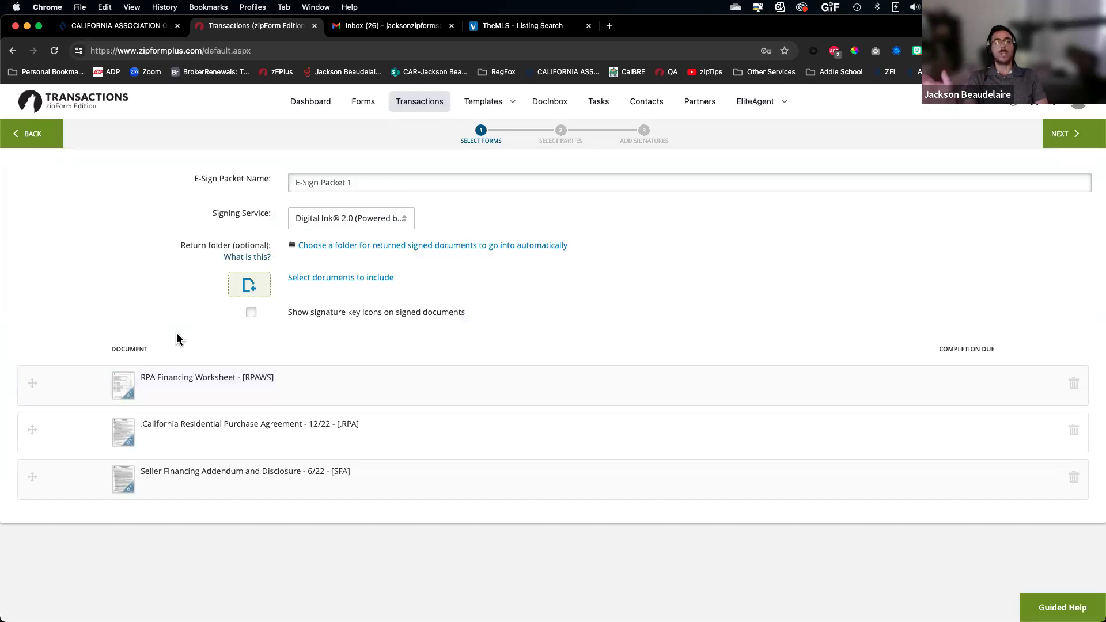
click(358, 229)
click(341, 240)
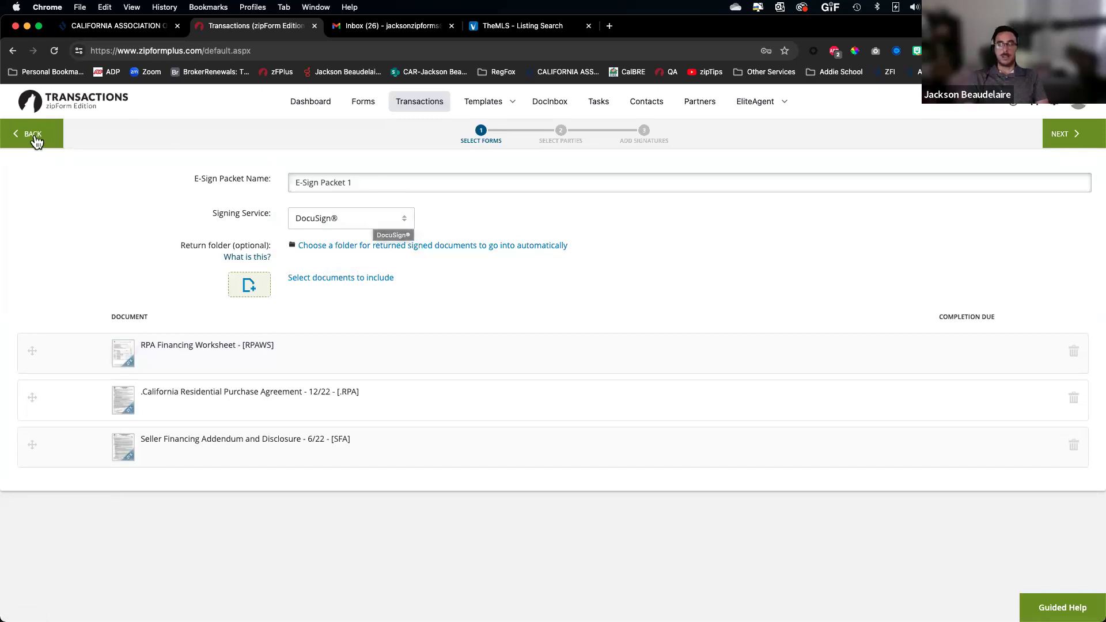
click(33, 135)
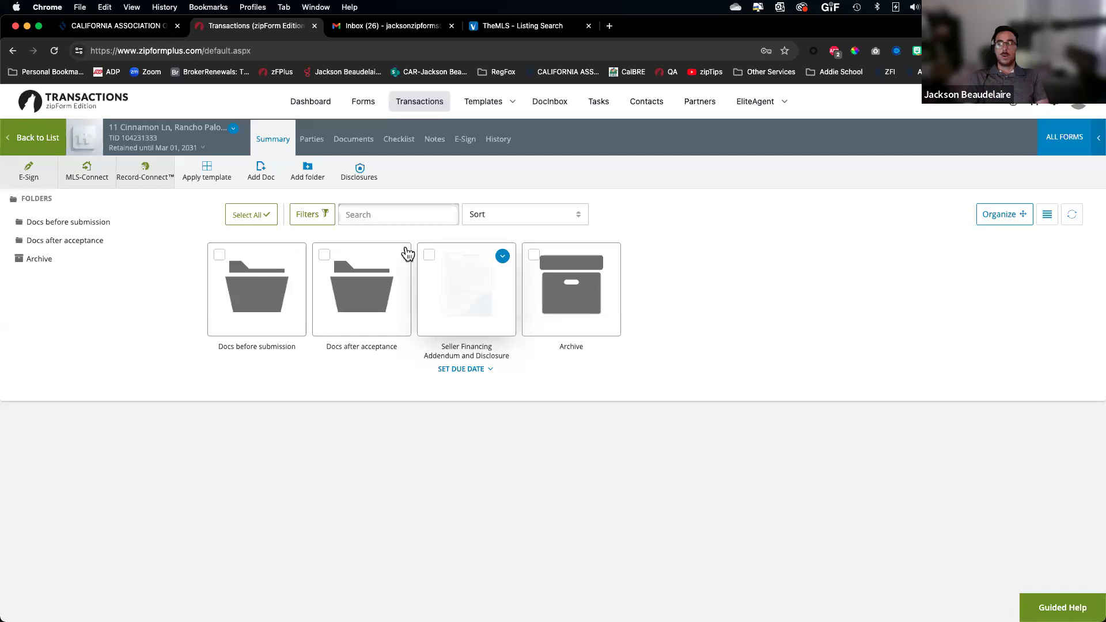
Open the Purchase Agreement from Docs before submission in the new form editor, restoring the previous workspace
click(259, 294)
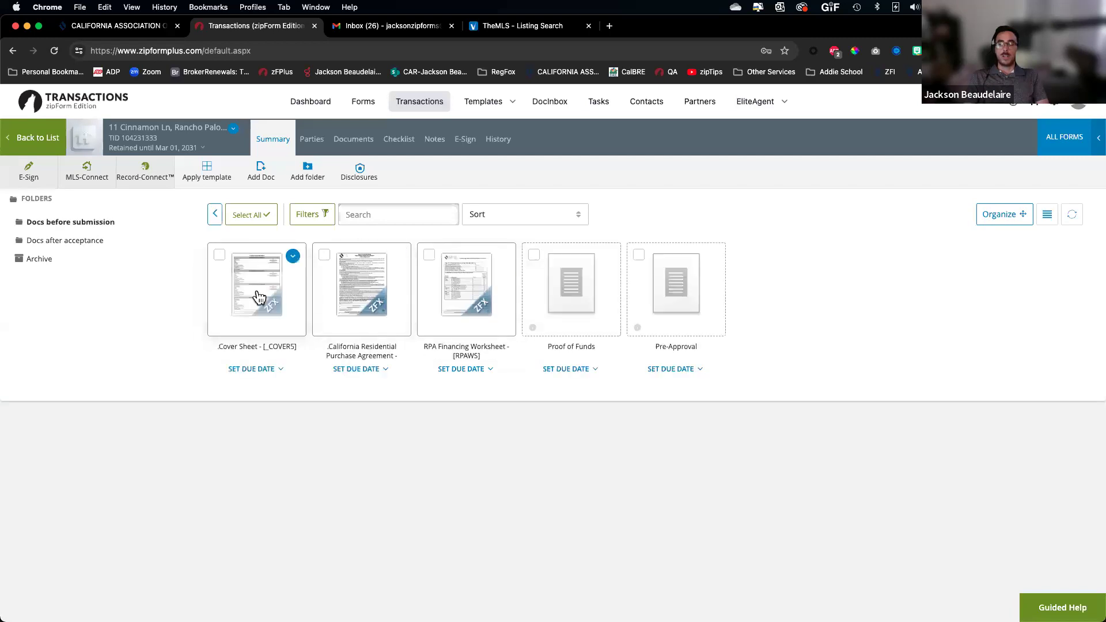
click(363, 294)
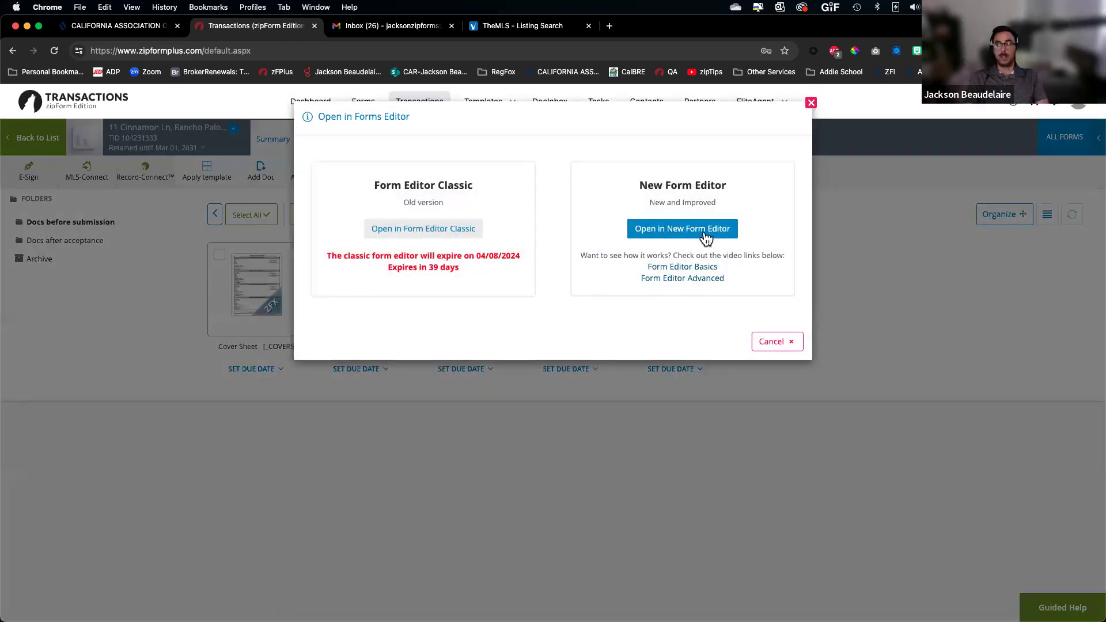
click(696, 227)
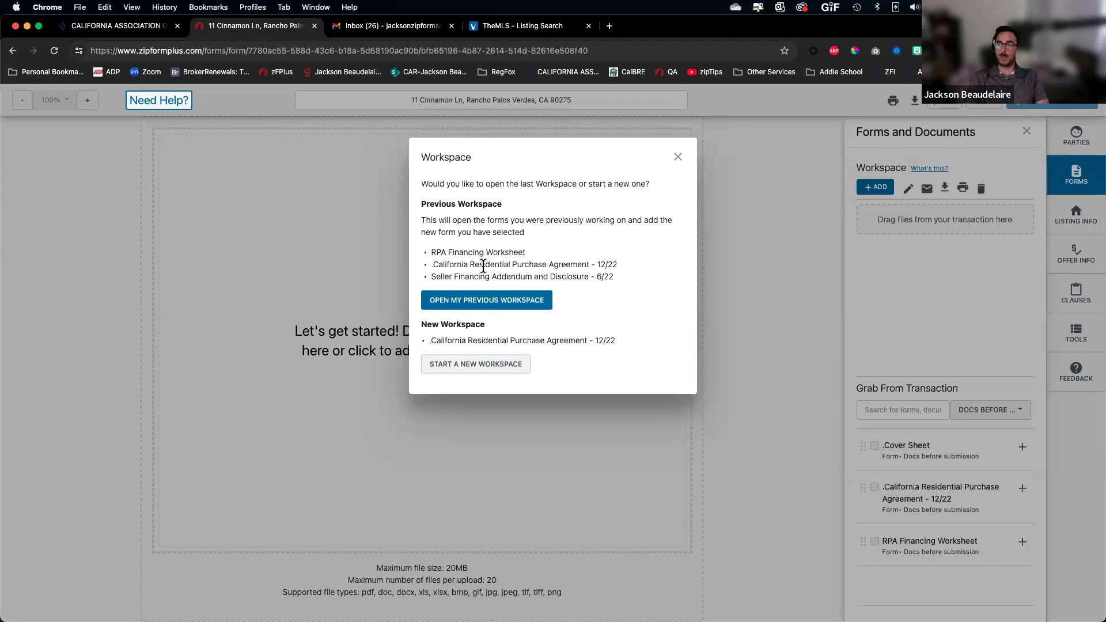
click(489, 302)
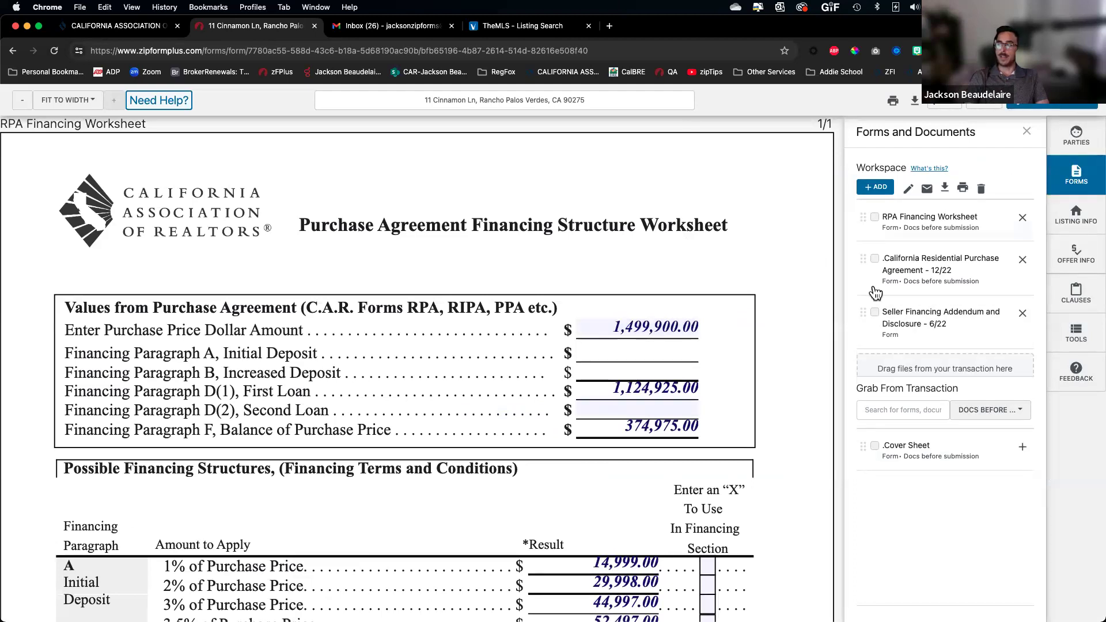
Check the Purchase Agreement and Seller Financing Addendum and send them to the new Authentisign
click(909, 192)
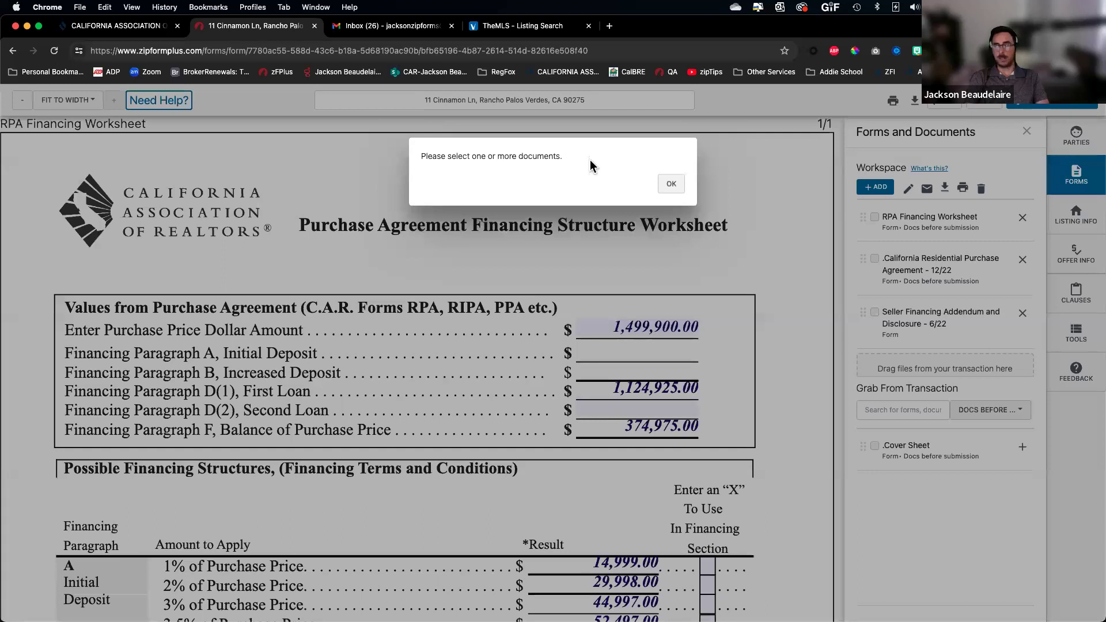
click(662, 183)
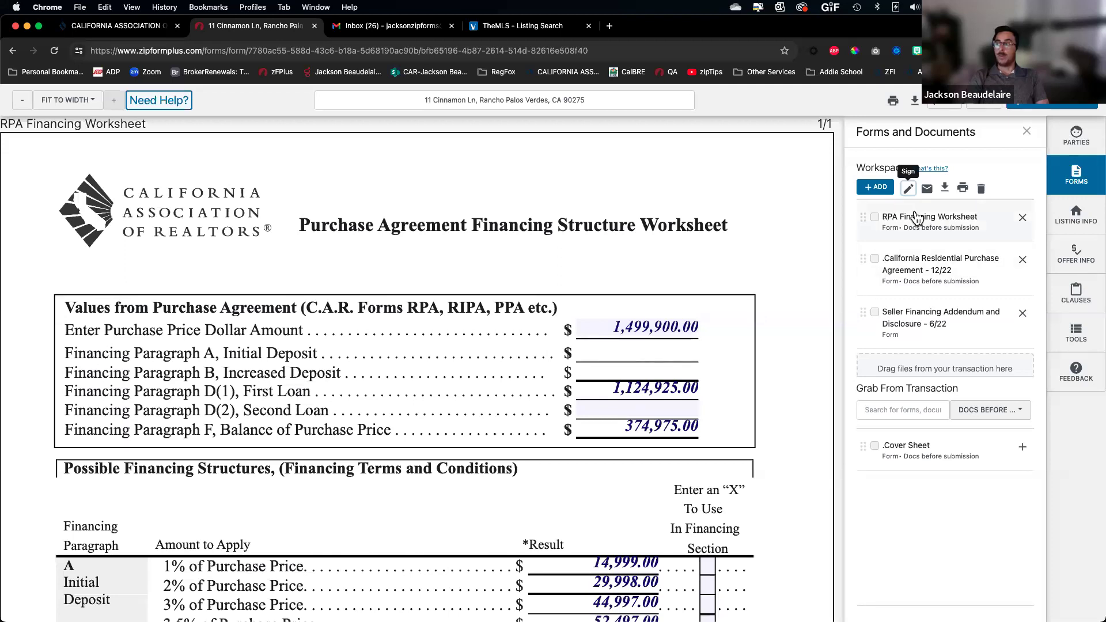
click(946, 221)
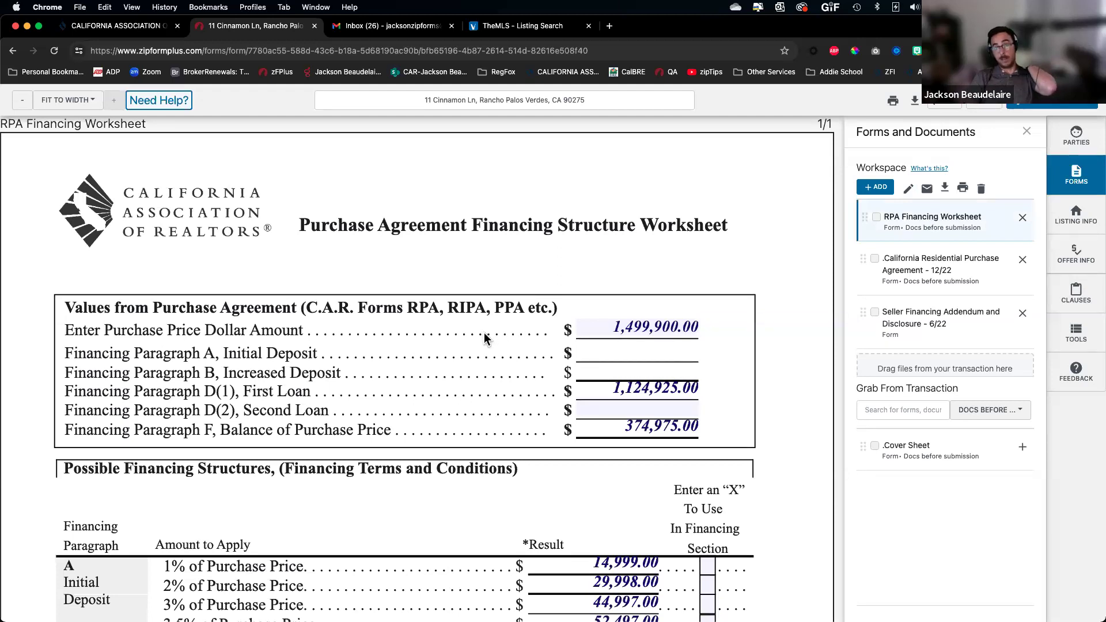
click(875, 259)
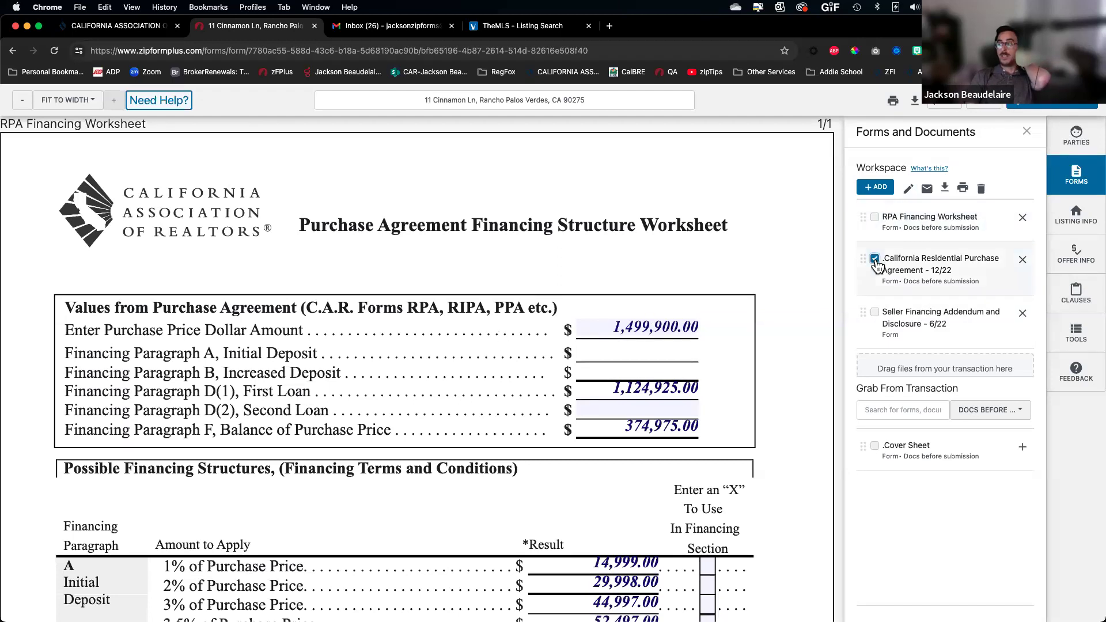
click(874, 314)
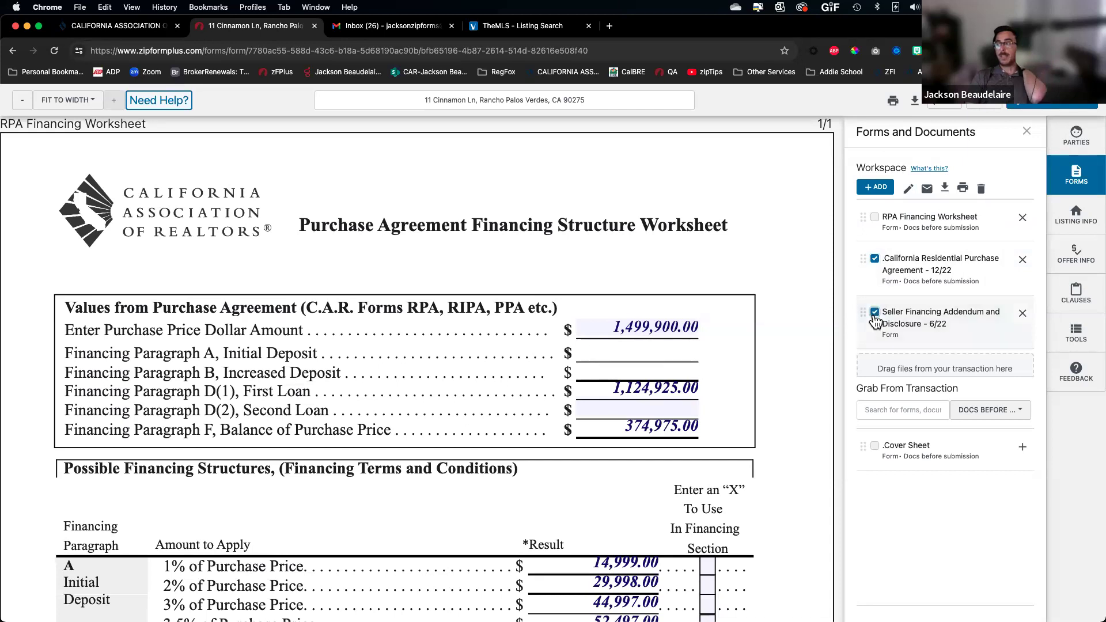
click(910, 189)
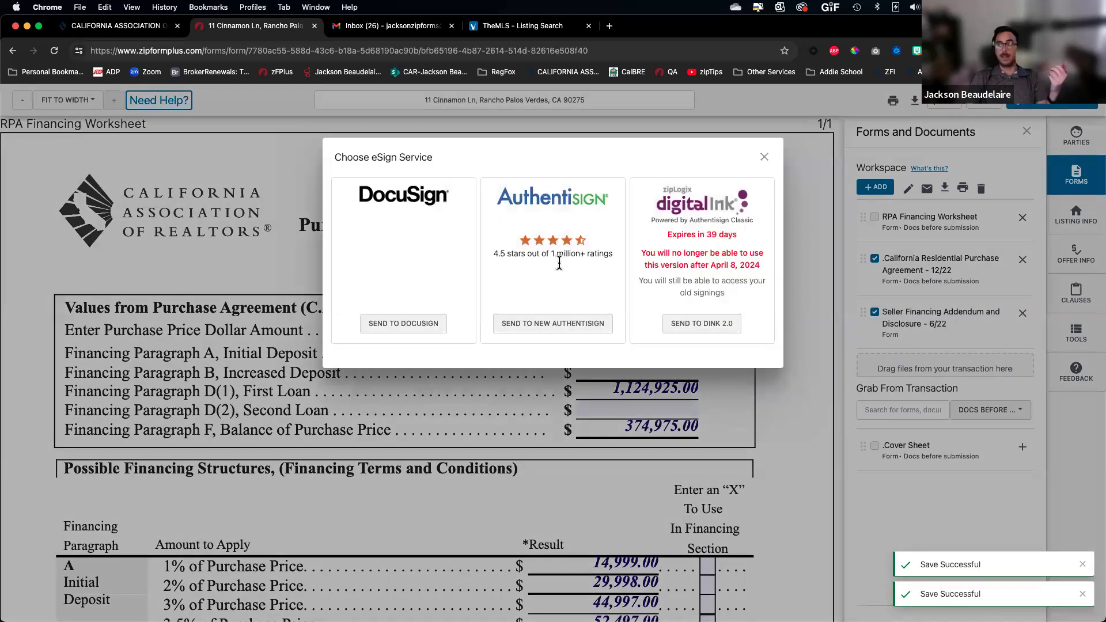
click(541, 327)
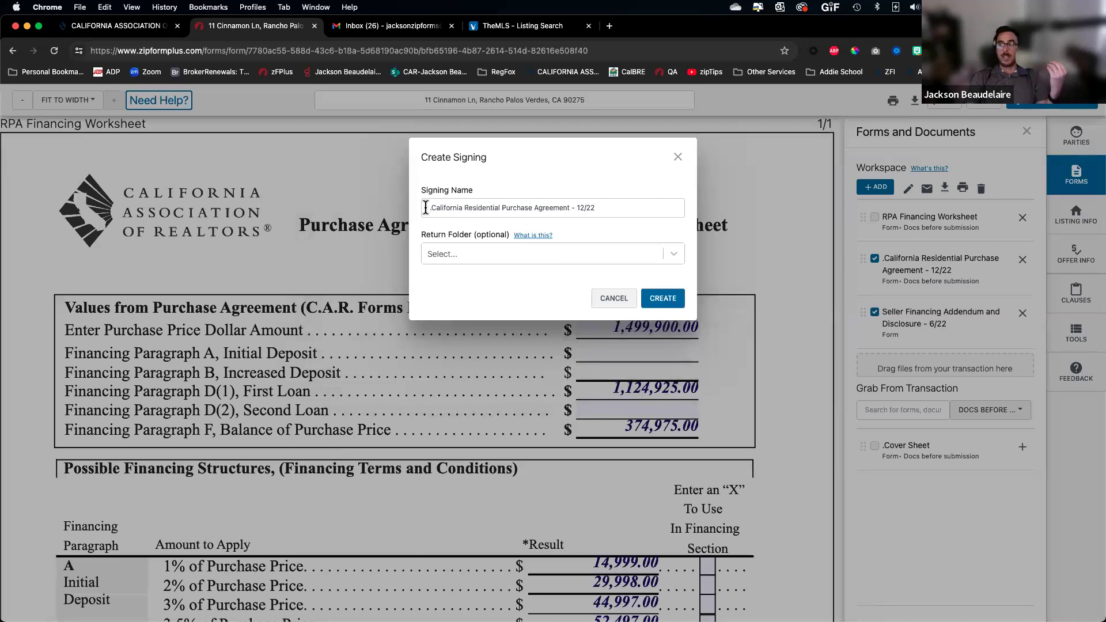
drag(430, 209, 663, 213)
scroll(658, 214, up, 5)
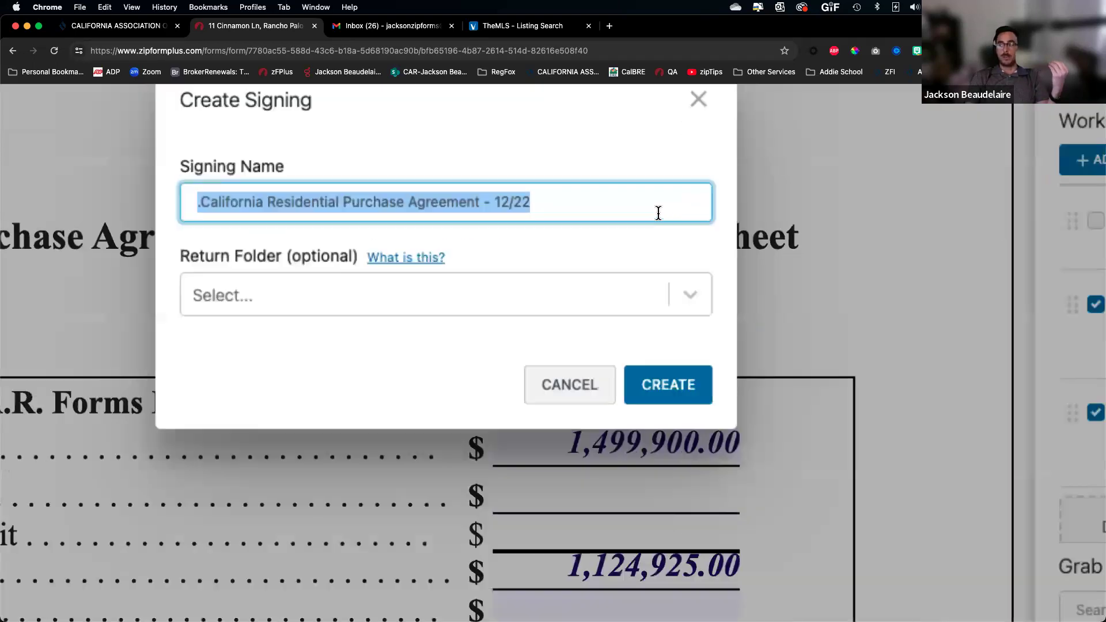
scroll(658, 214, left, 2)
scroll(659, 213, up, 1)
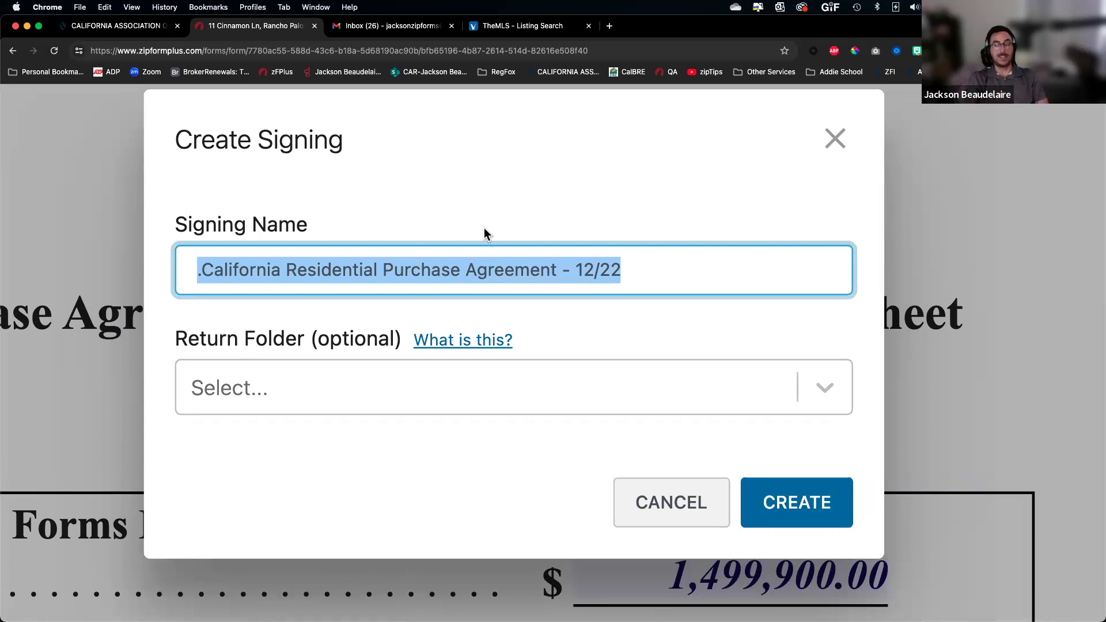
Rename the signing to 'Purchase Agreement and Seller Finance Add.' and create it
click(518, 270)
drag(380, 271, 36, 278)
key(BackSpace)
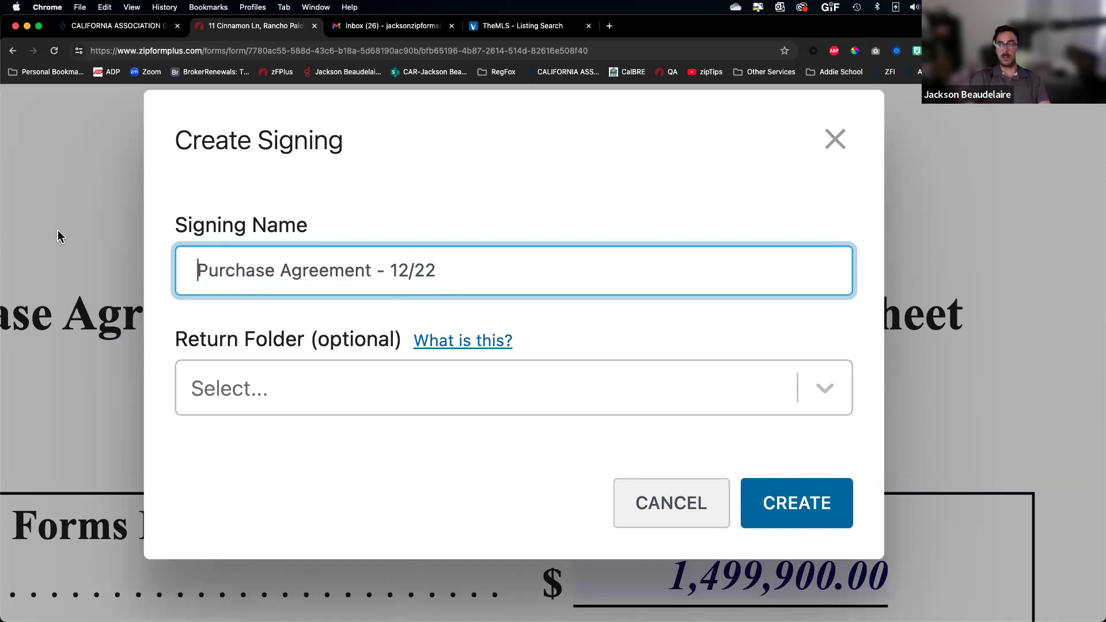
drag(373, 272, 587, 317)
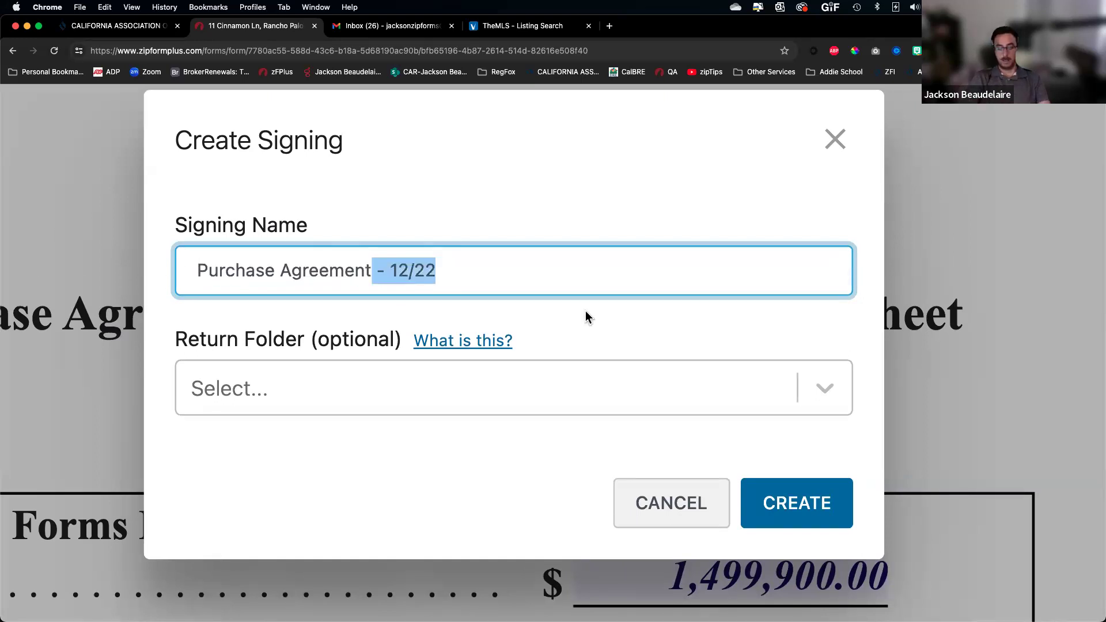
text(and Seller Finance)
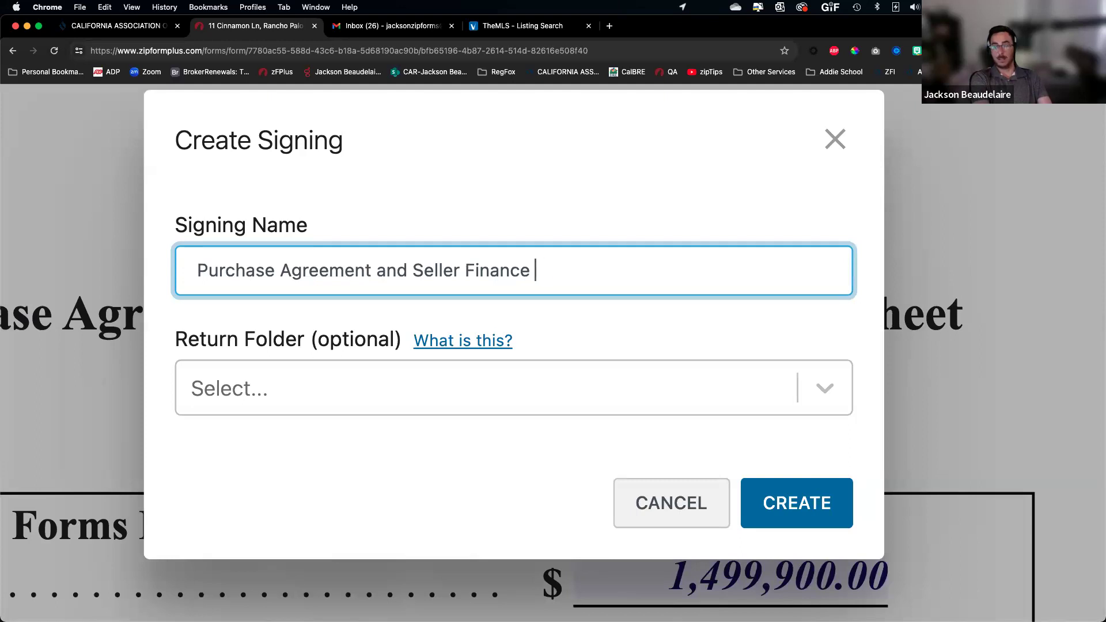
text( Add.)
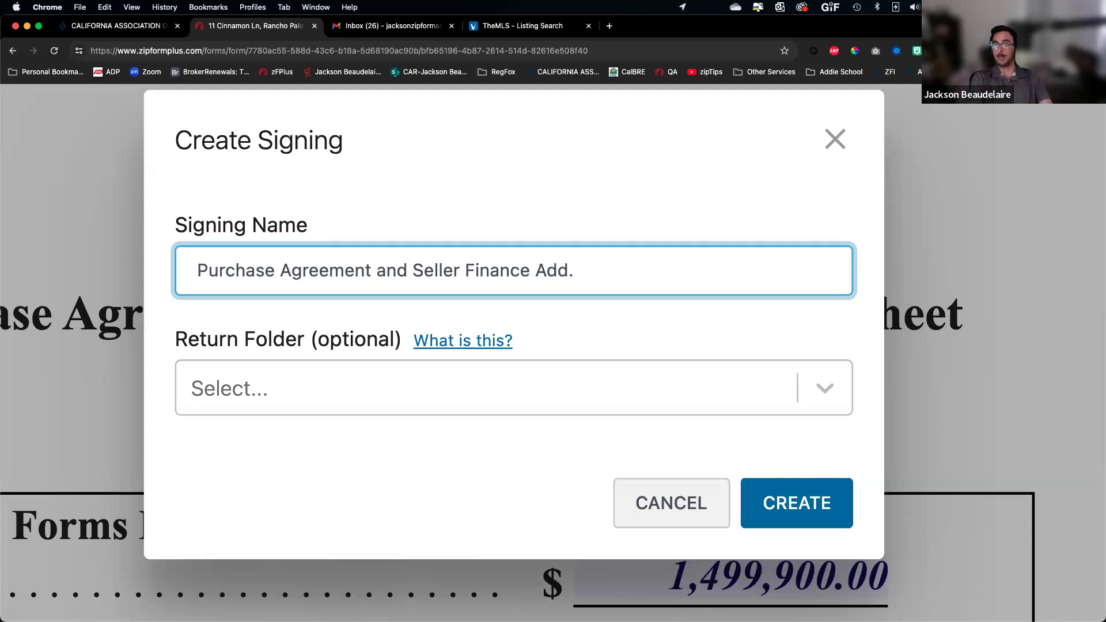
click(794, 496)
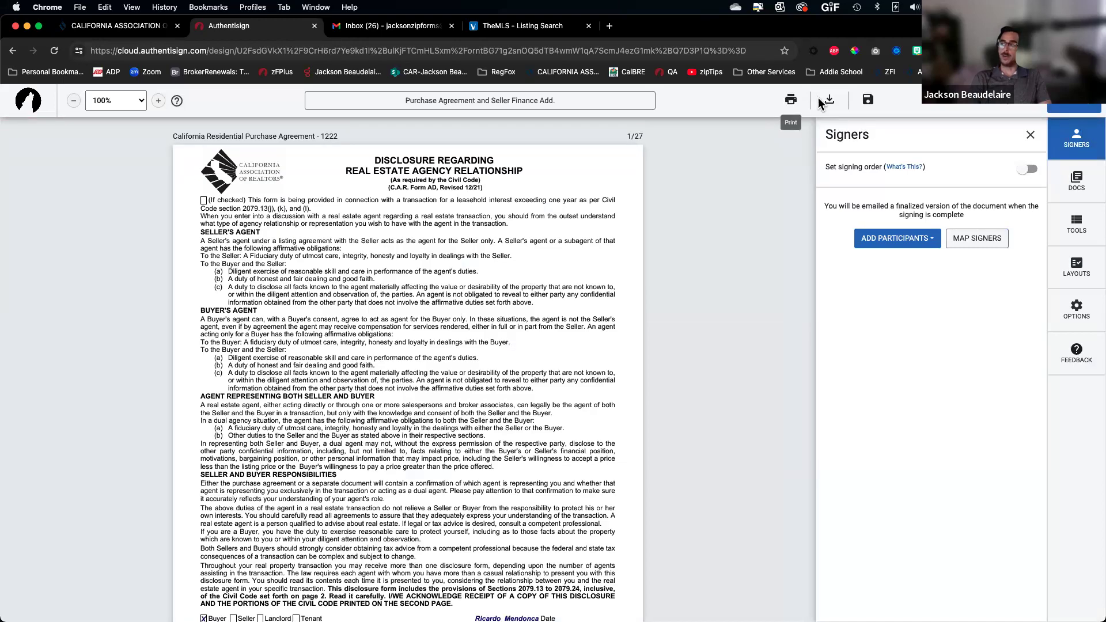
Fit the page to width and move the Seller Financing Addendum to the top of the document list
click(142, 103)
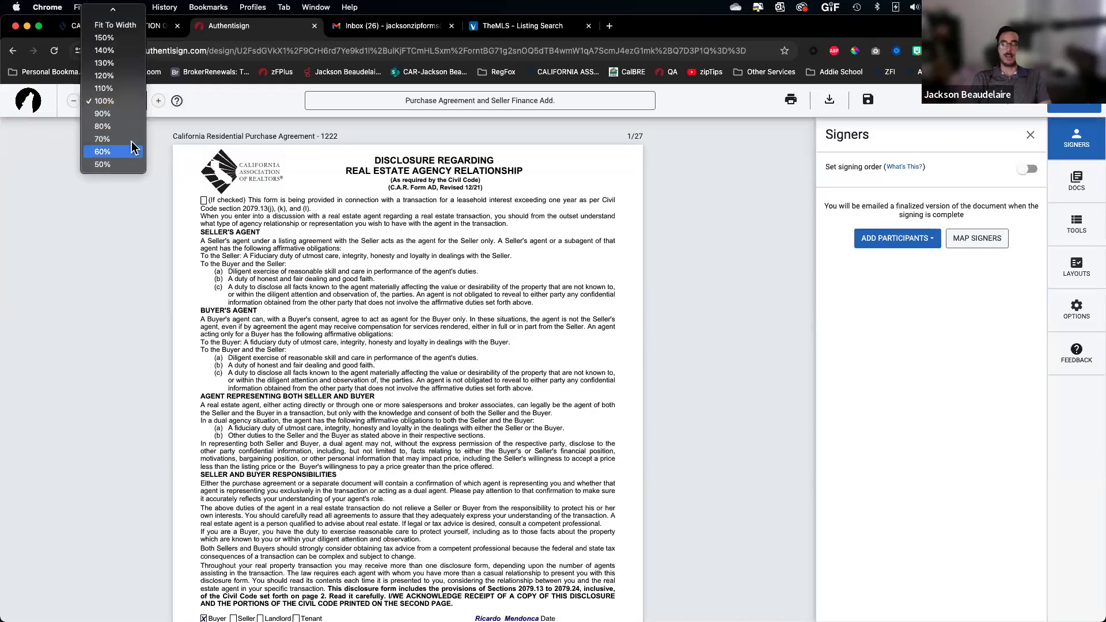
click(115, 25)
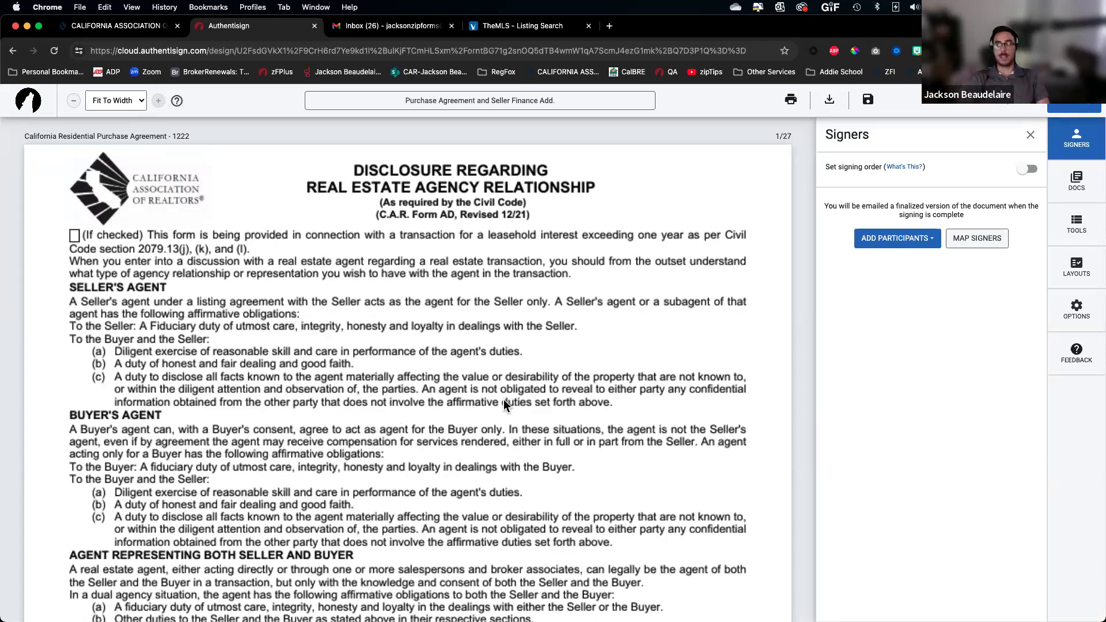
click(1075, 174)
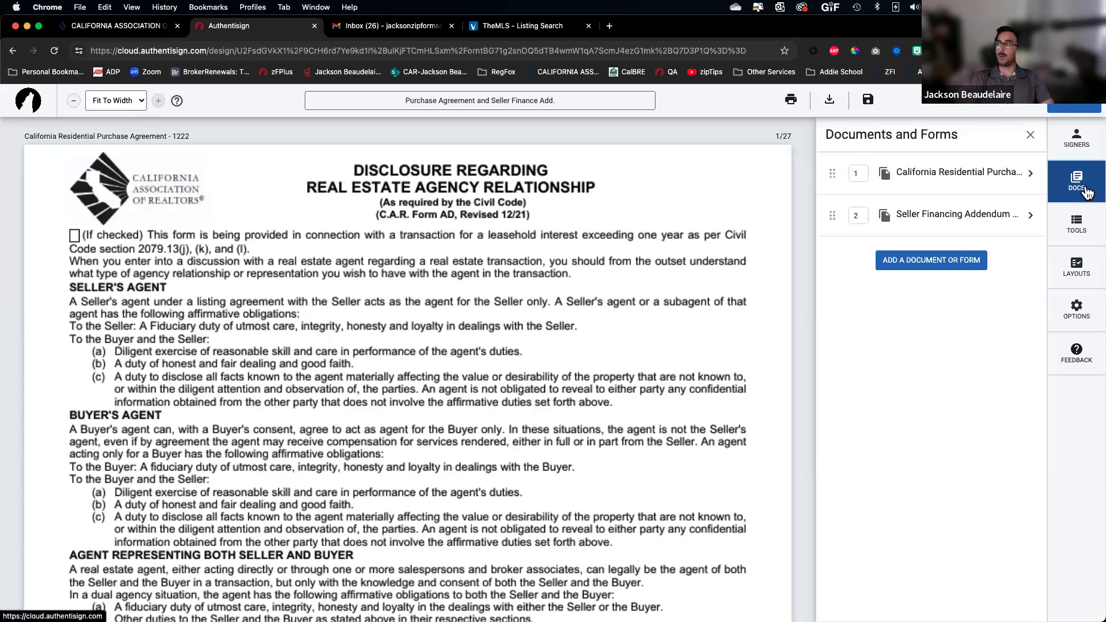
drag(922, 175, 953, 217)
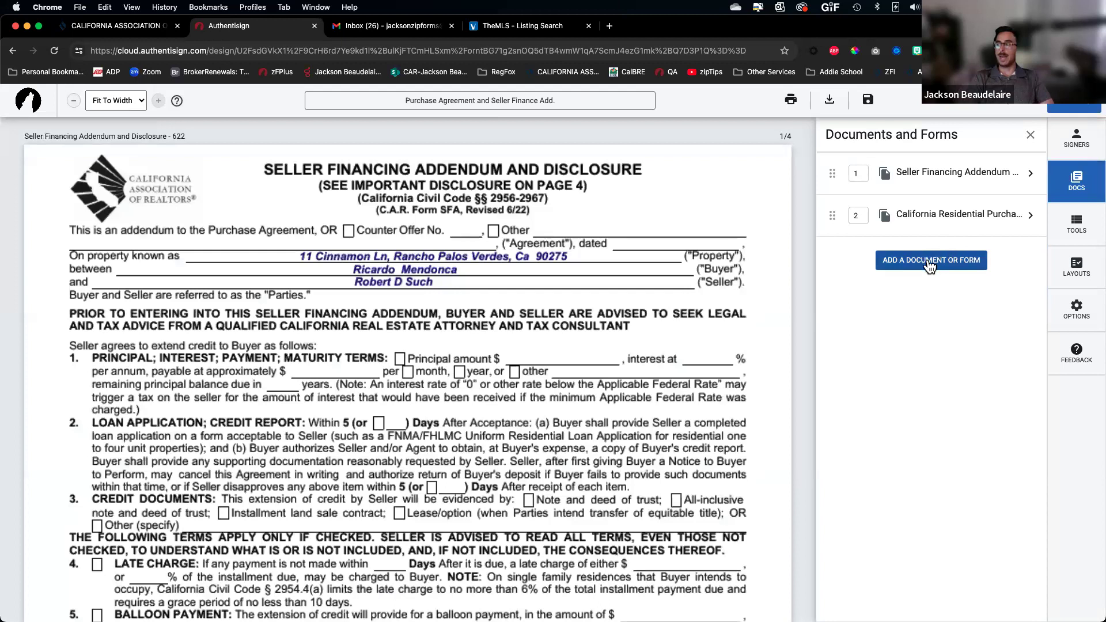
Look through the add-document import sources, then close the window without adding anything
click(929, 260)
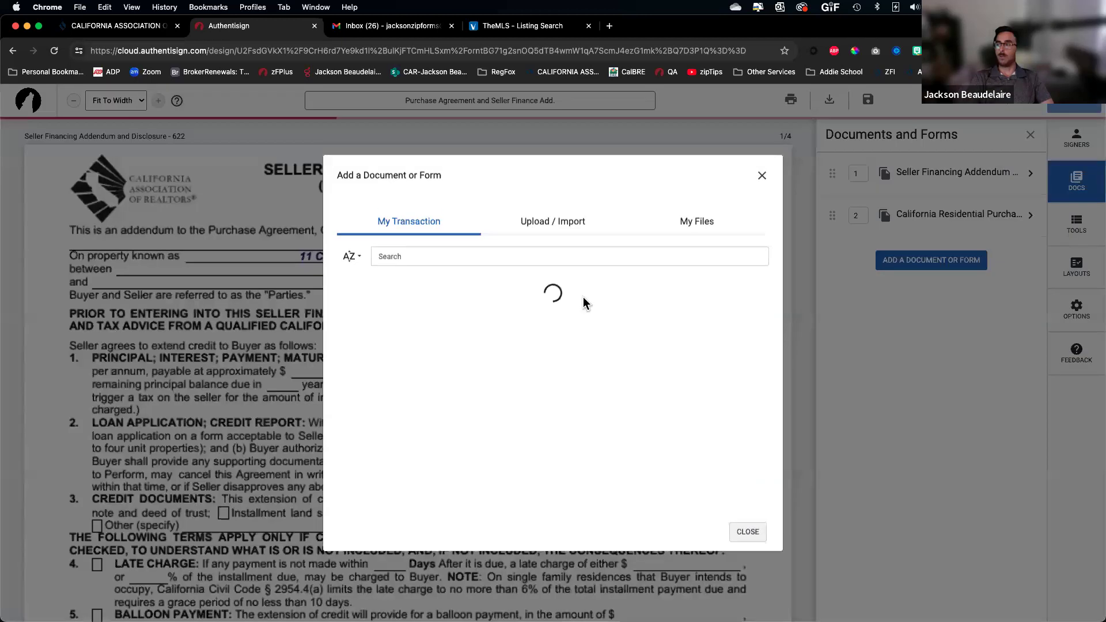
click(550, 223)
click(425, 346)
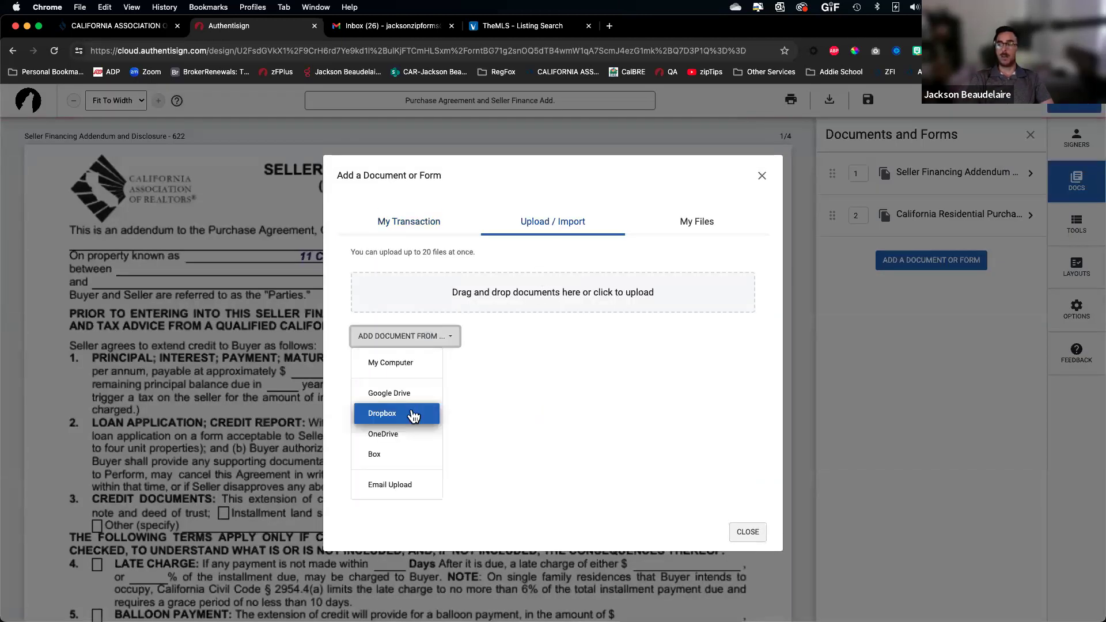
click(748, 532)
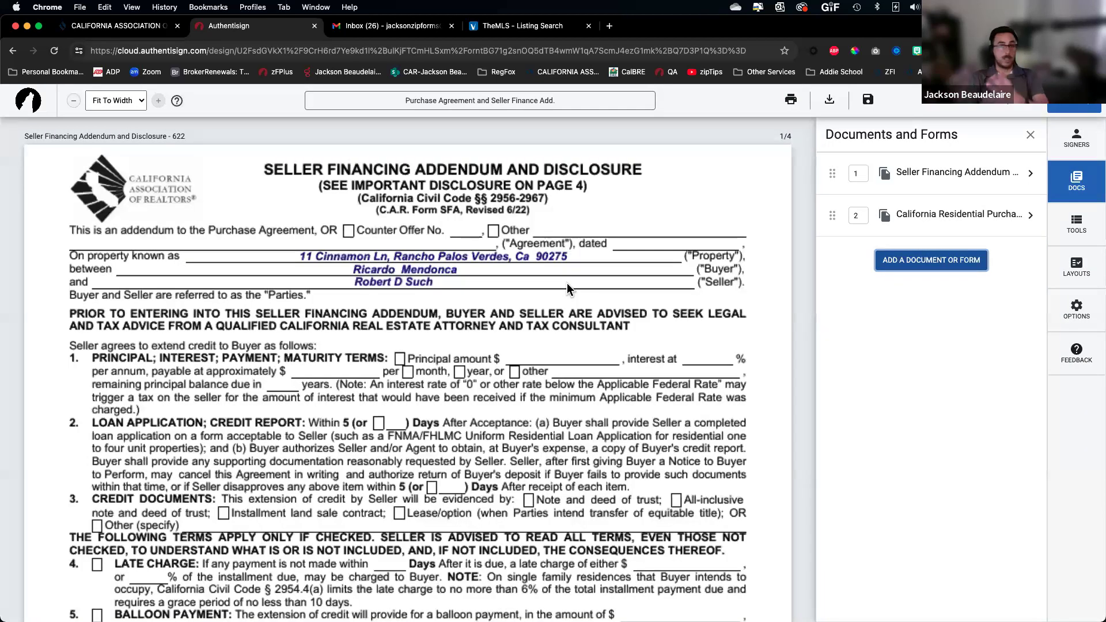
Switch the sidebar to Signers and bring up the Add Participants choices
click(1091, 146)
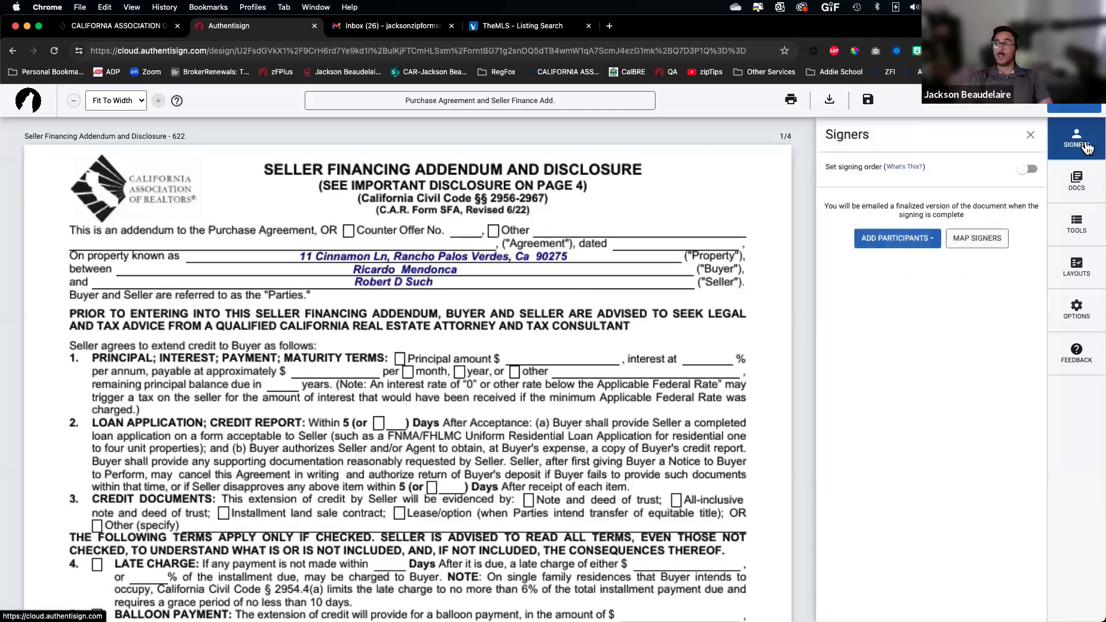
click(896, 245)
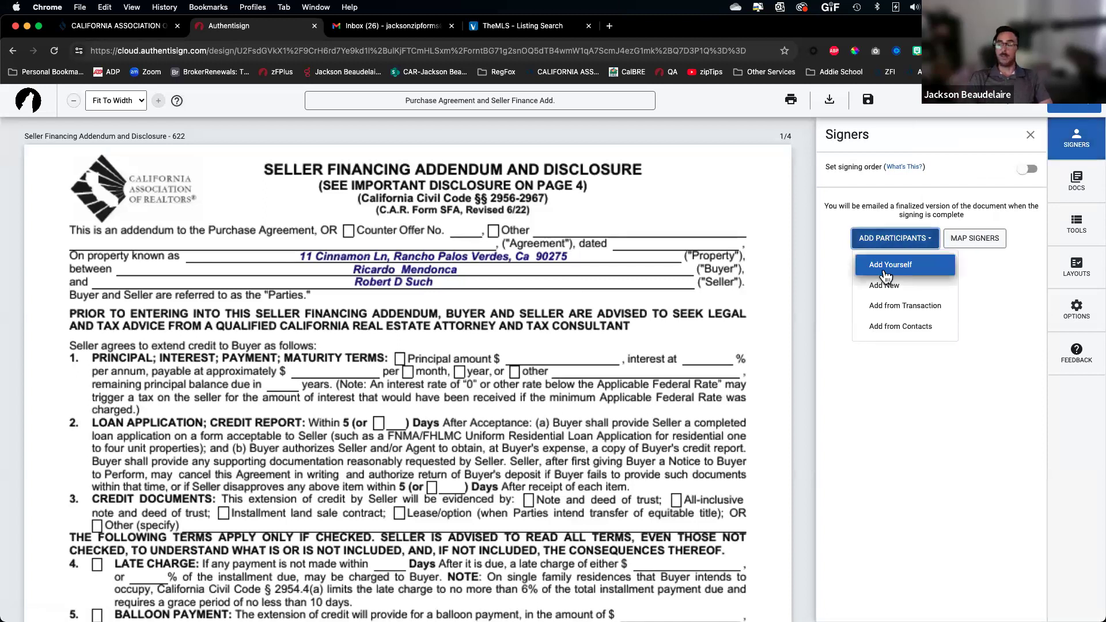
scroll(886, 276, up, 5)
scroll(887, 276, right, 5)
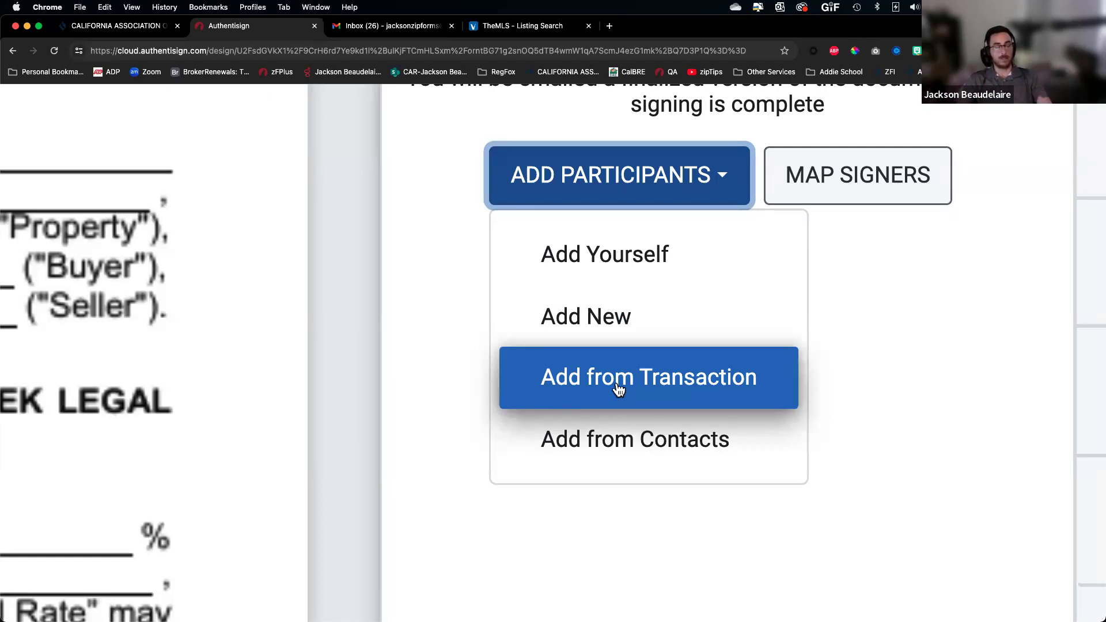
From the transaction list, check the Selling Agent and Buyer One as signers
click(642, 385)
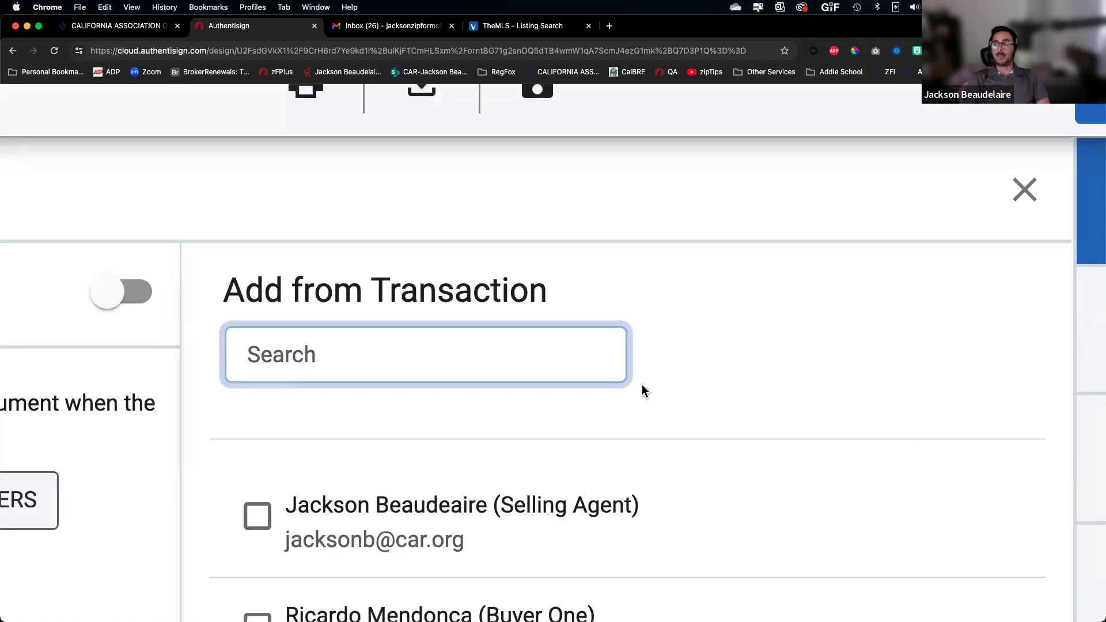
scroll(641, 384, down, 5)
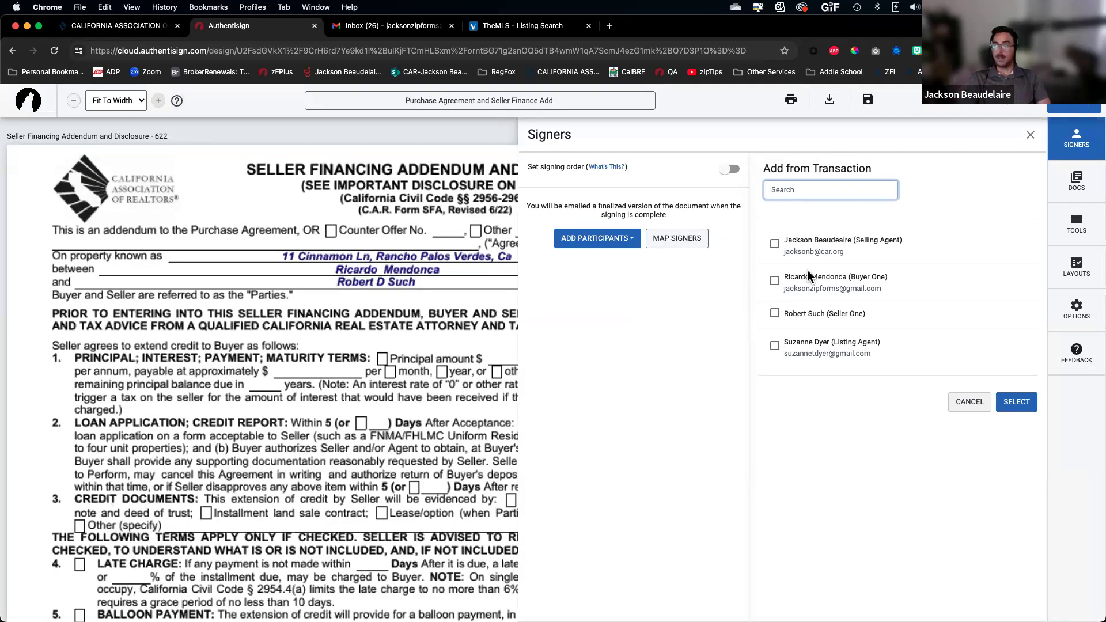
click(776, 245)
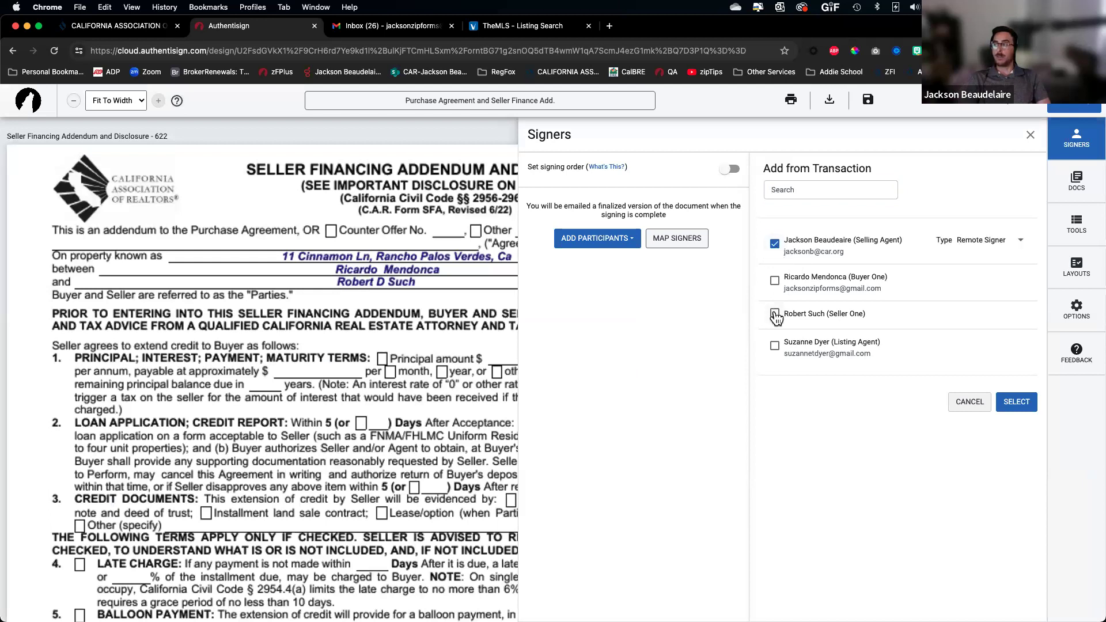
click(775, 280)
scroll(965, 277, up, 5)
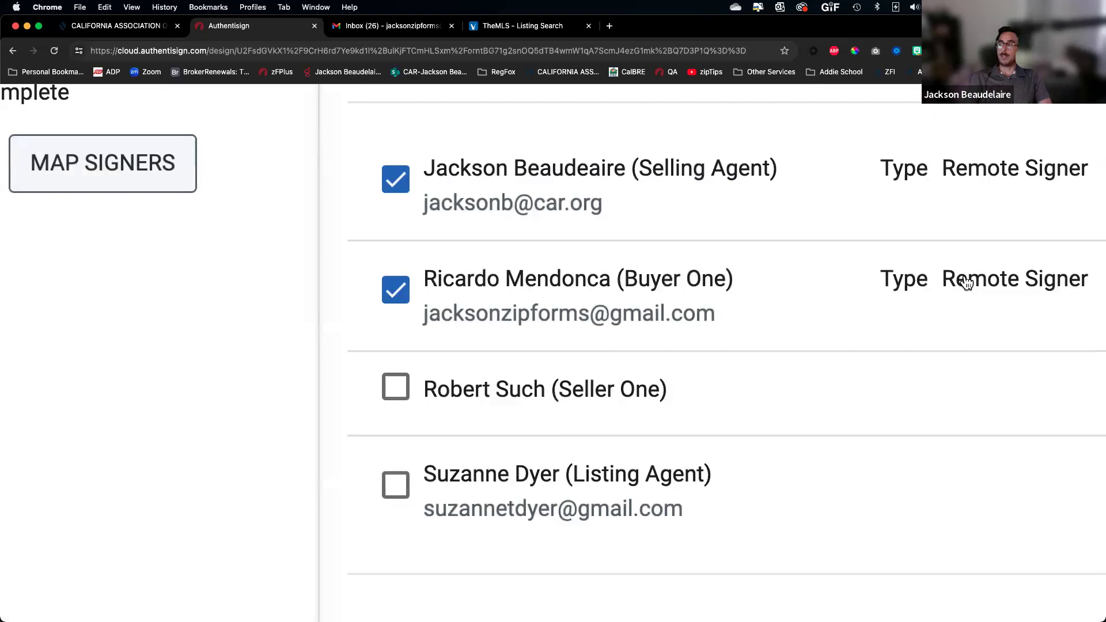
scroll(966, 277, right, 3)
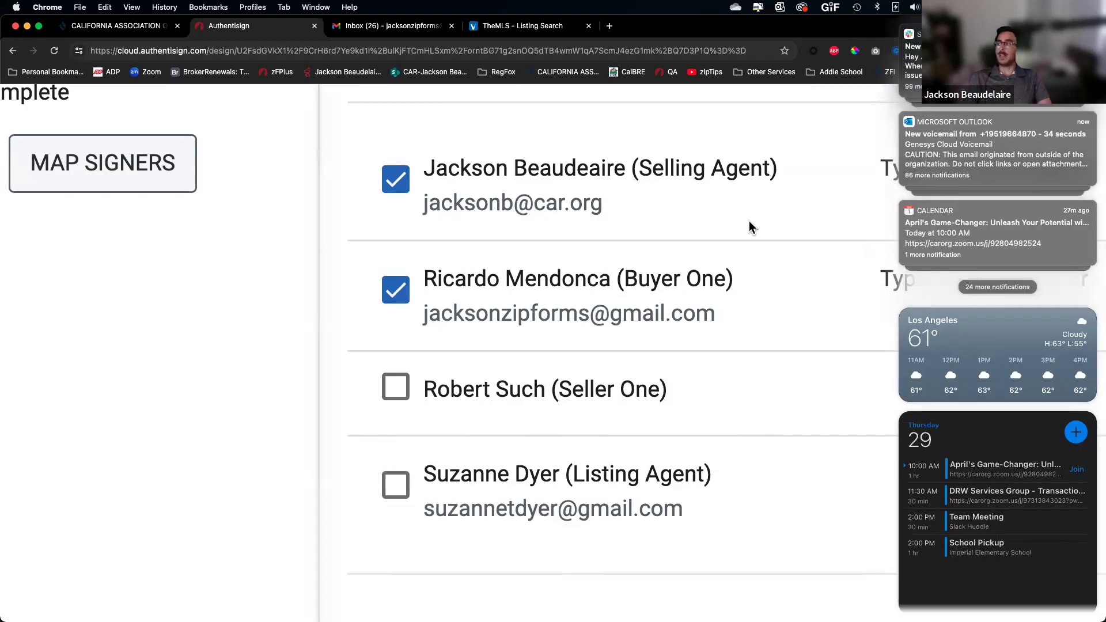
click(749, 221)
scroll(999, 191, right, 1)
scroll(999, 191, right, 4)
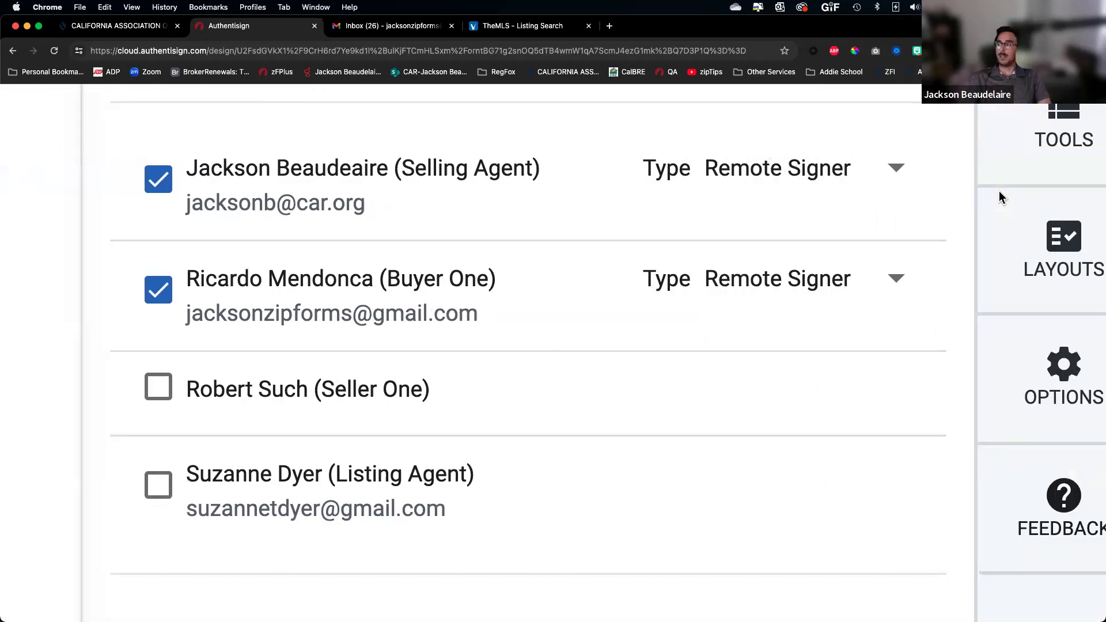
Keep both as Remote Signers and confirm adding the two participants
click(816, 183)
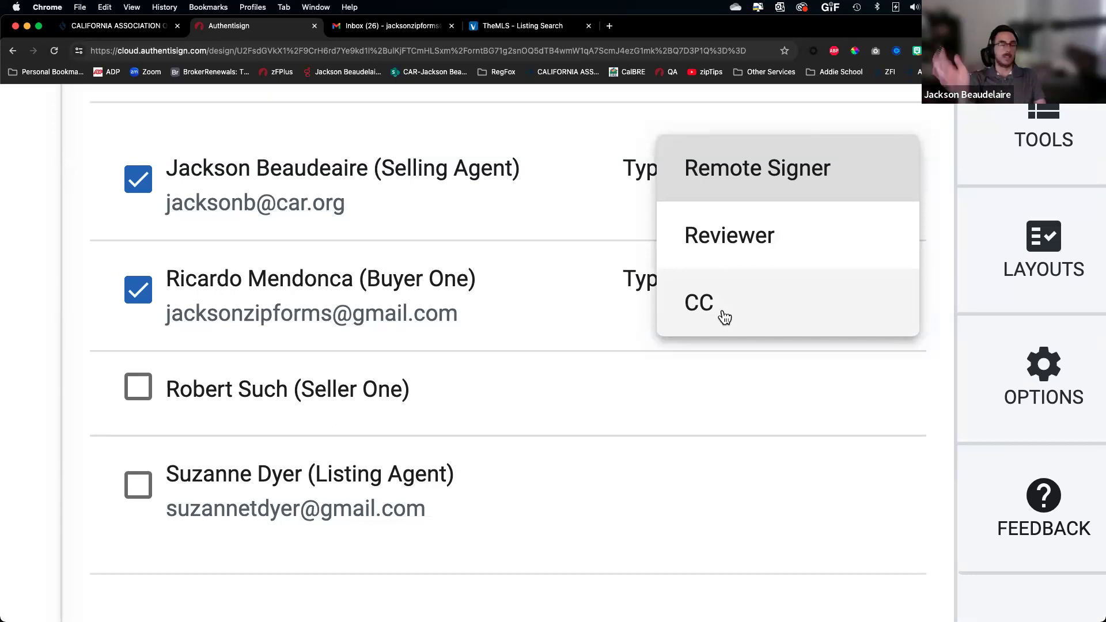
click(690, 395)
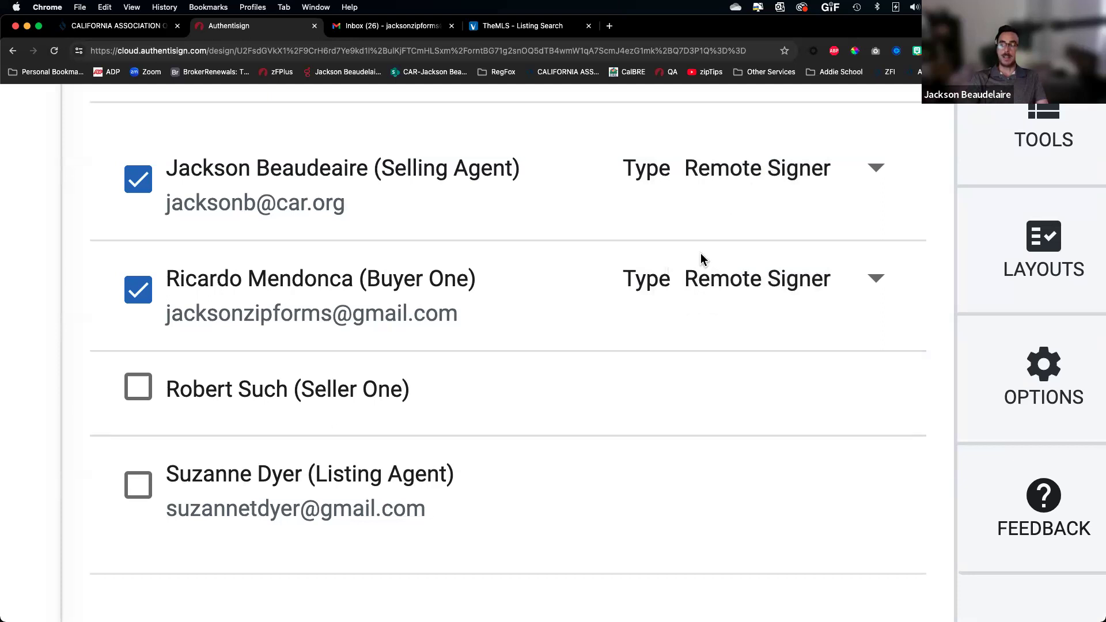
scroll(679, 236, down, 10)
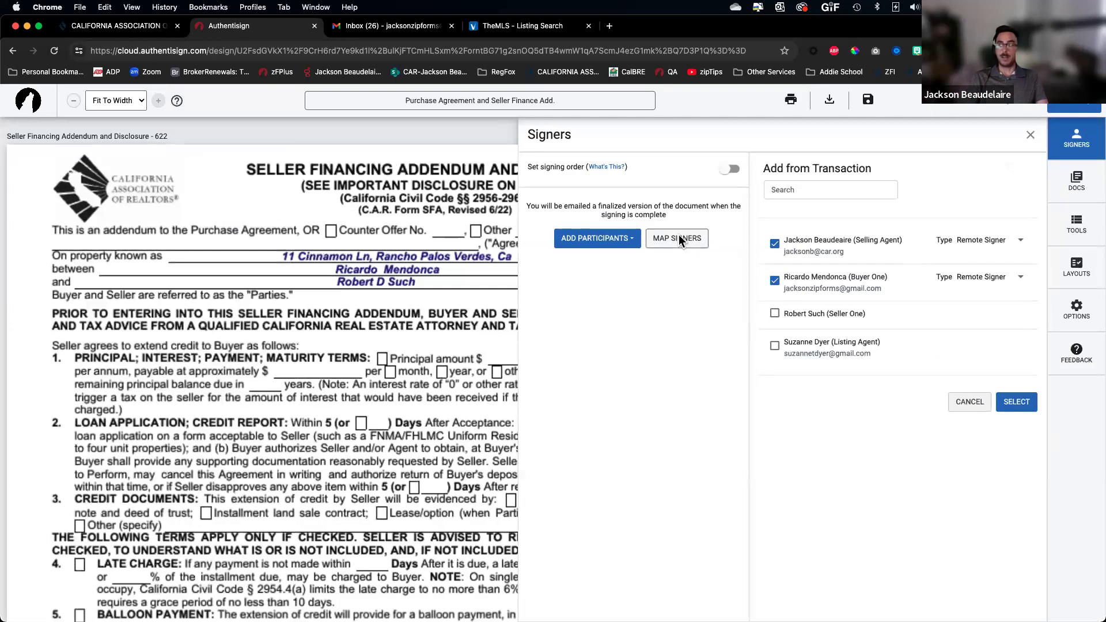
click(1020, 408)
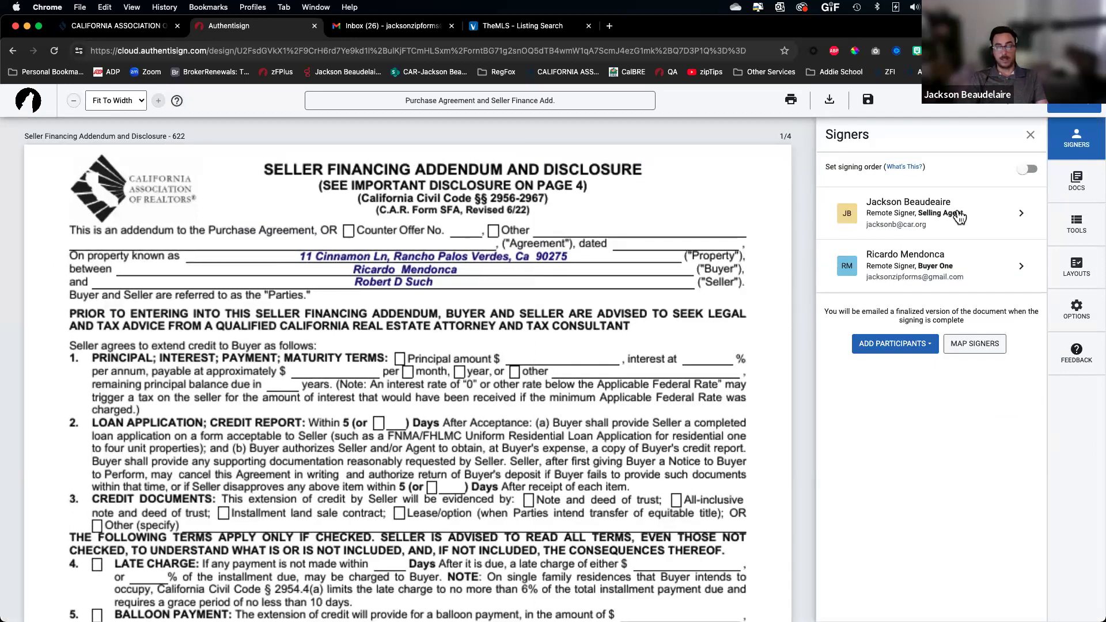
scroll(369, 457, down, 6)
scroll(368, 457, down, 4)
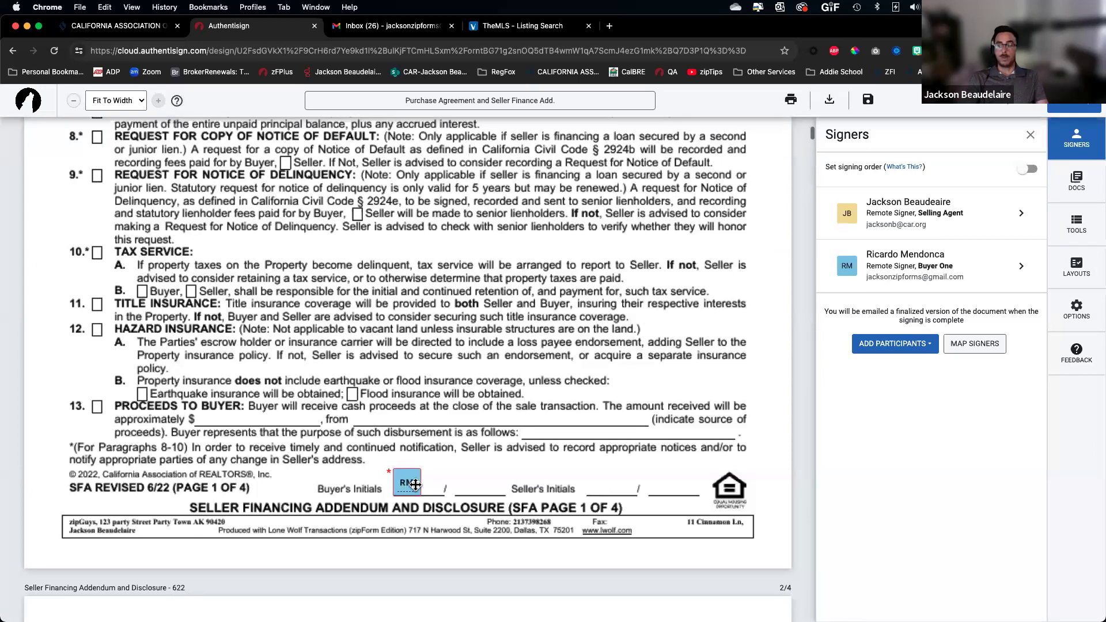
Drag the California Residential Purchase Agreement above the Seller Financing Addendum, then return to the signers list
scroll(406, 488, down, 15)
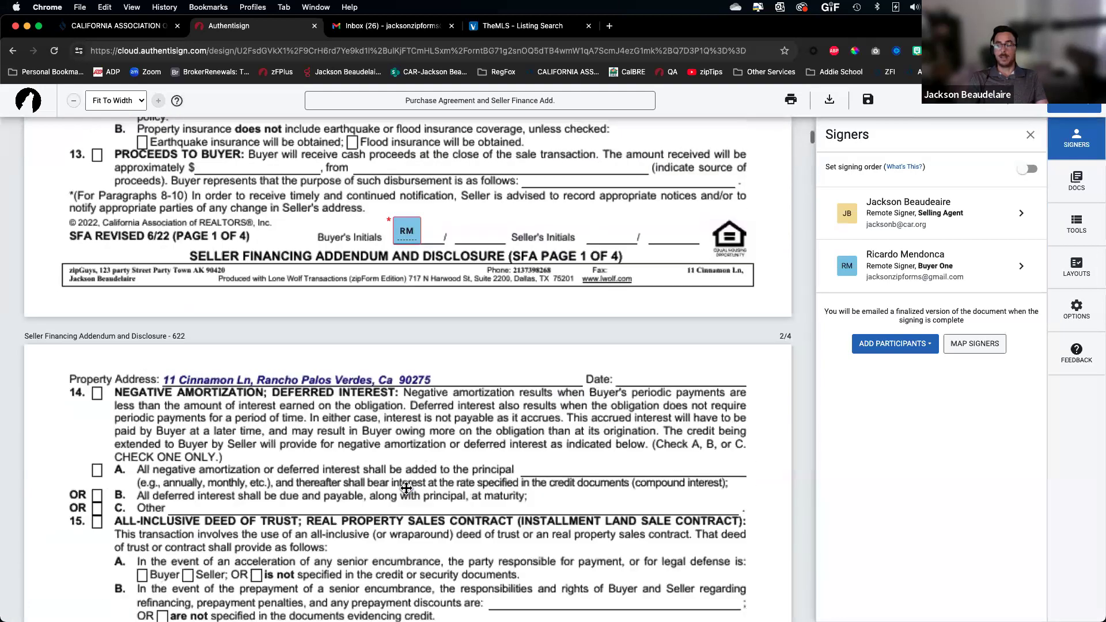
scroll(407, 490, down, 12)
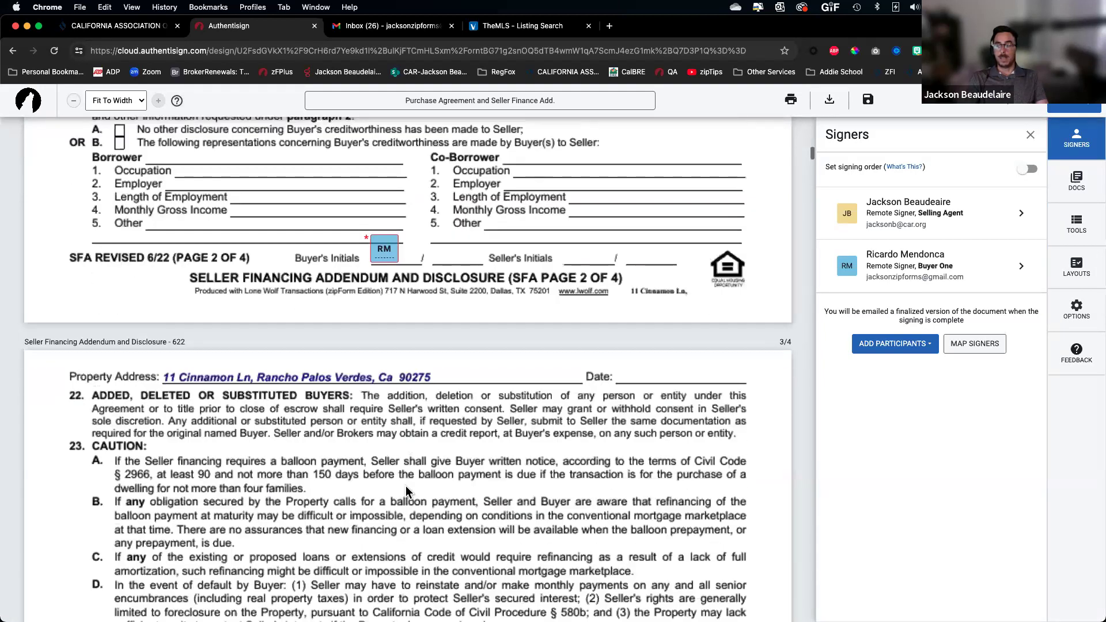
click(1076, 181)
drag(831, 217, 831, 172)
scroll(480, 287, up, 20)
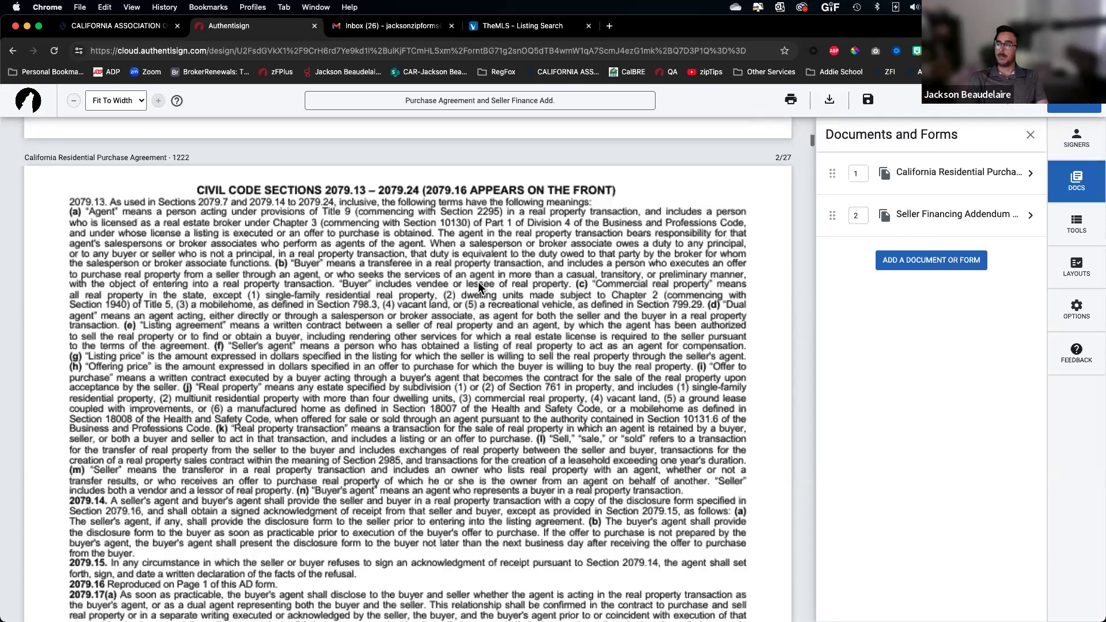
scroll(480, 288, down, 12)
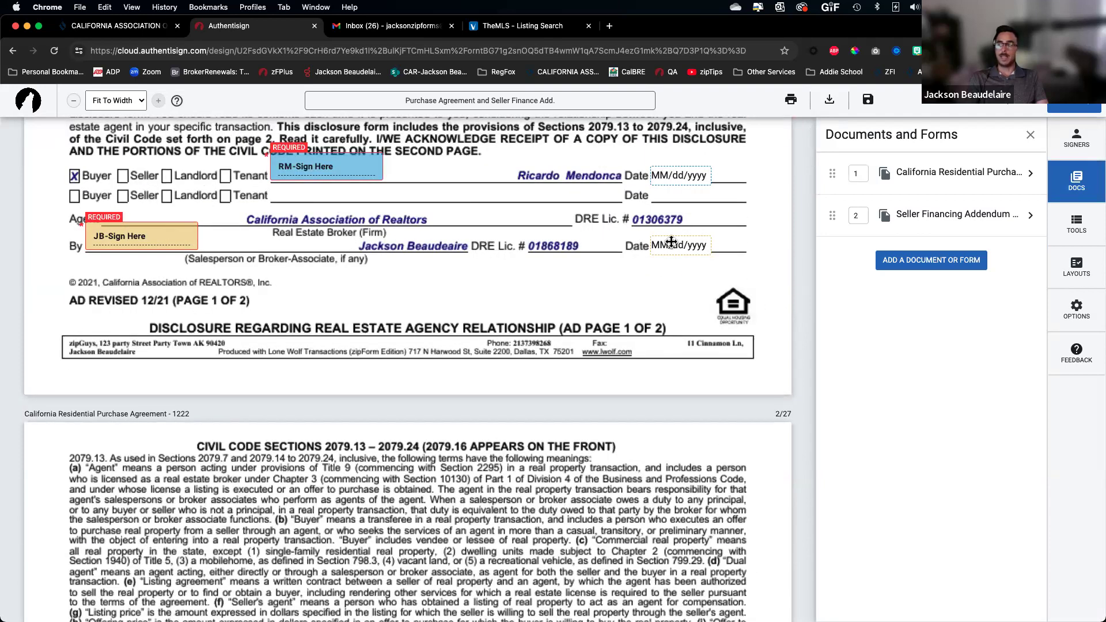
scroll(709, 368, up, 1)
click(1076, 138)
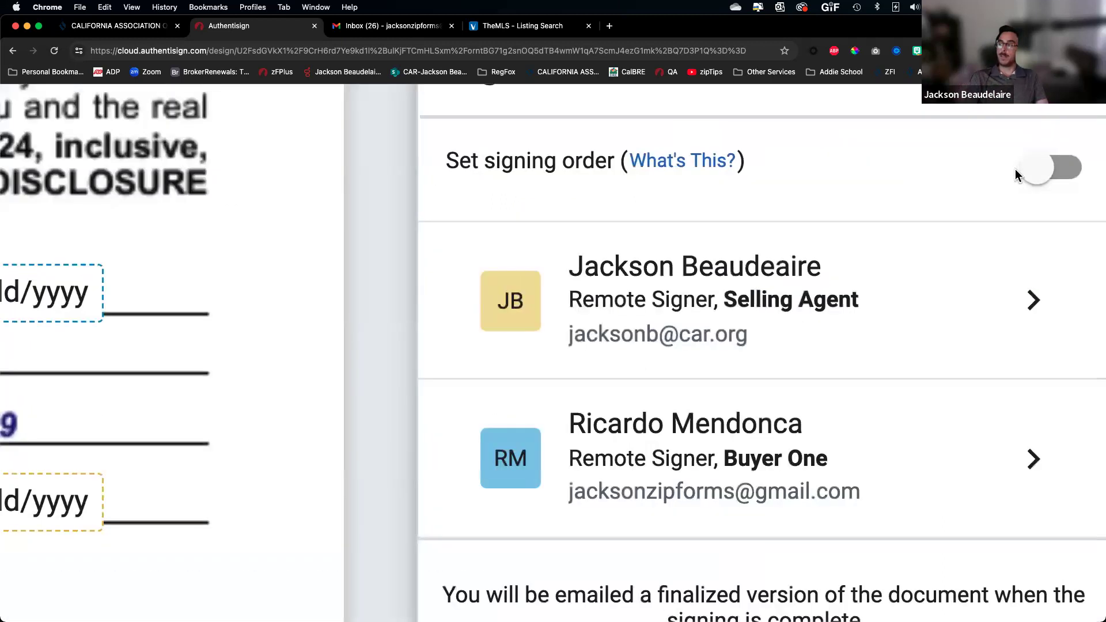
Enable signing order, place Buyer One ahead of the selling agent, then disable signing order
click(1026, 170)
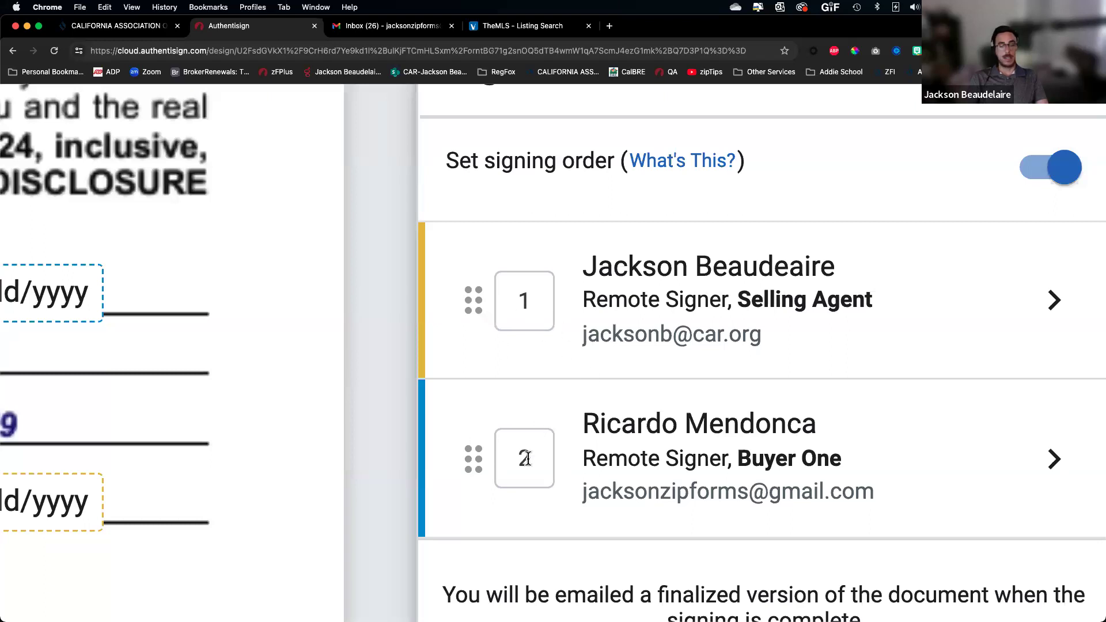
drag(473, 466, 463, 291)
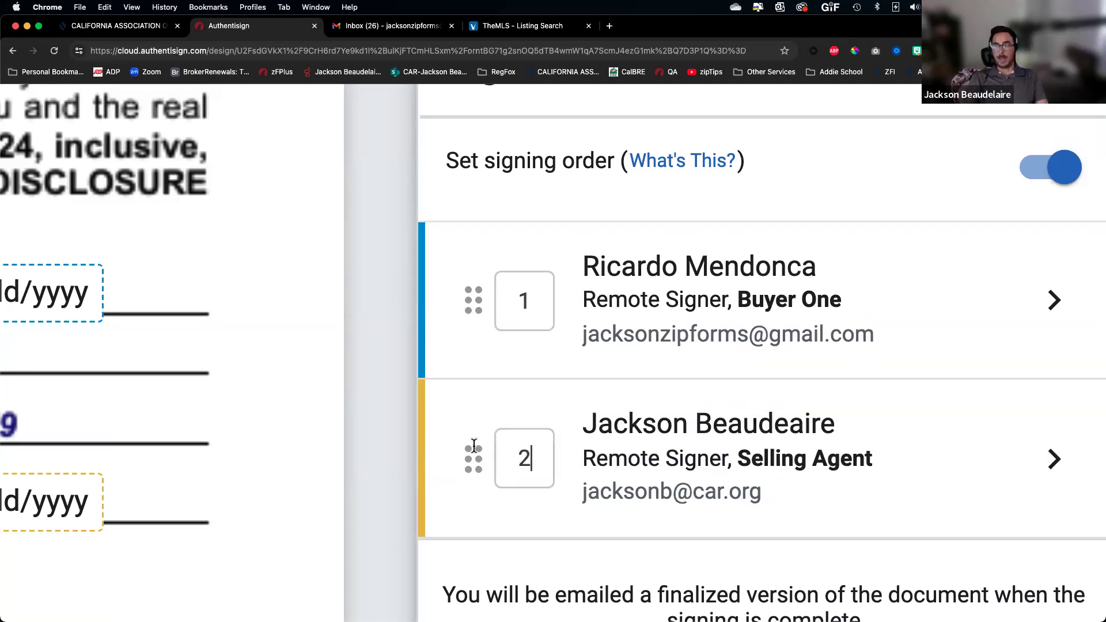
drag(475, 446, 473, 448)
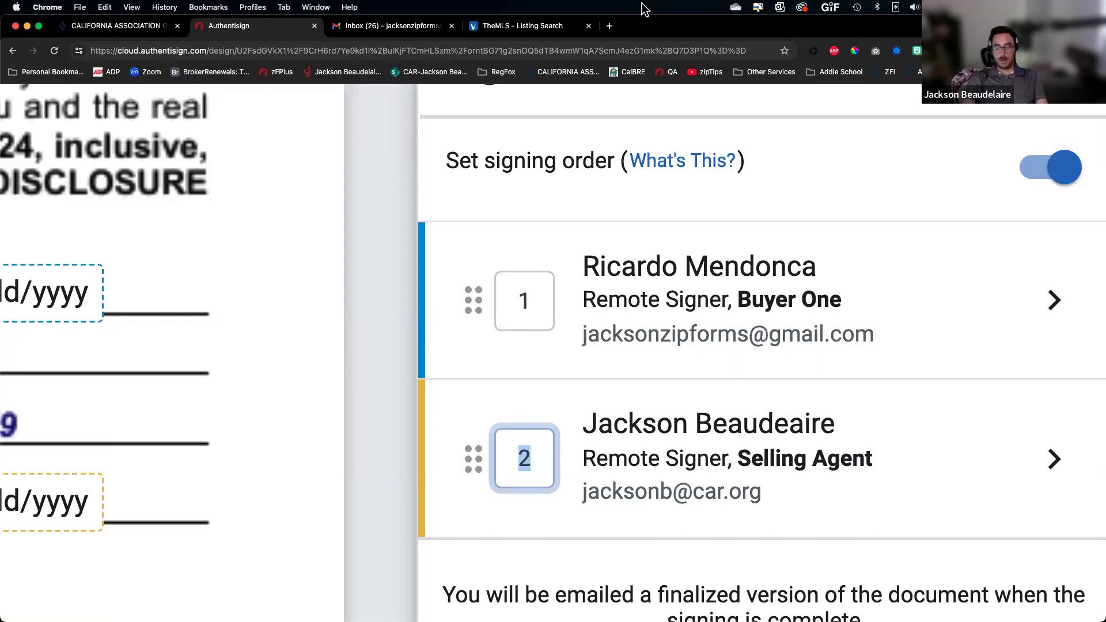
text(1)
click(529, 377)
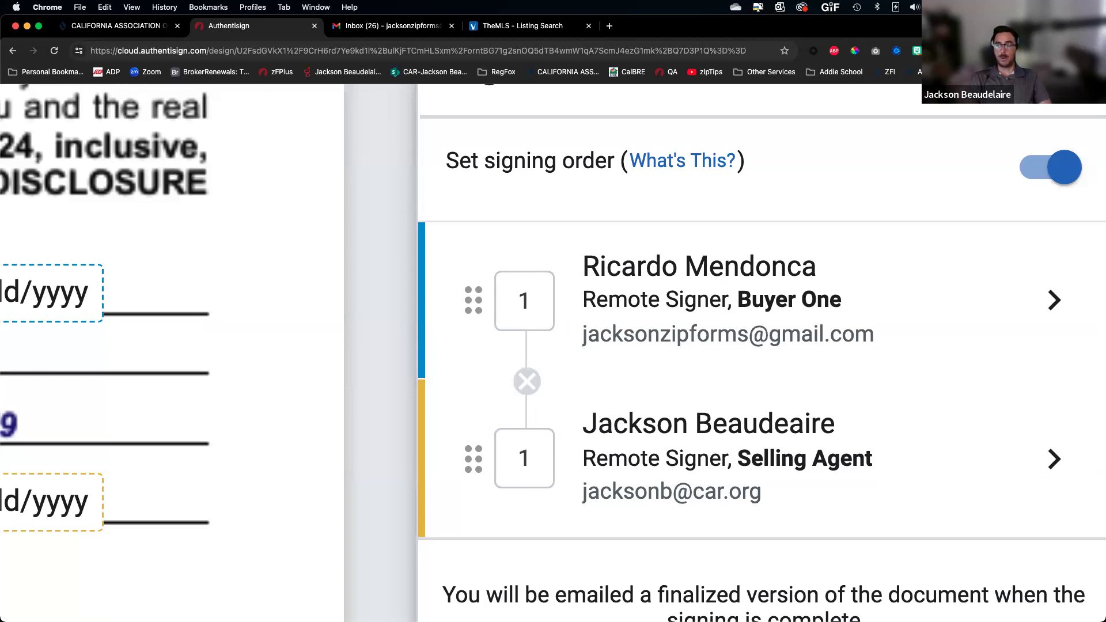
click(526, 381)
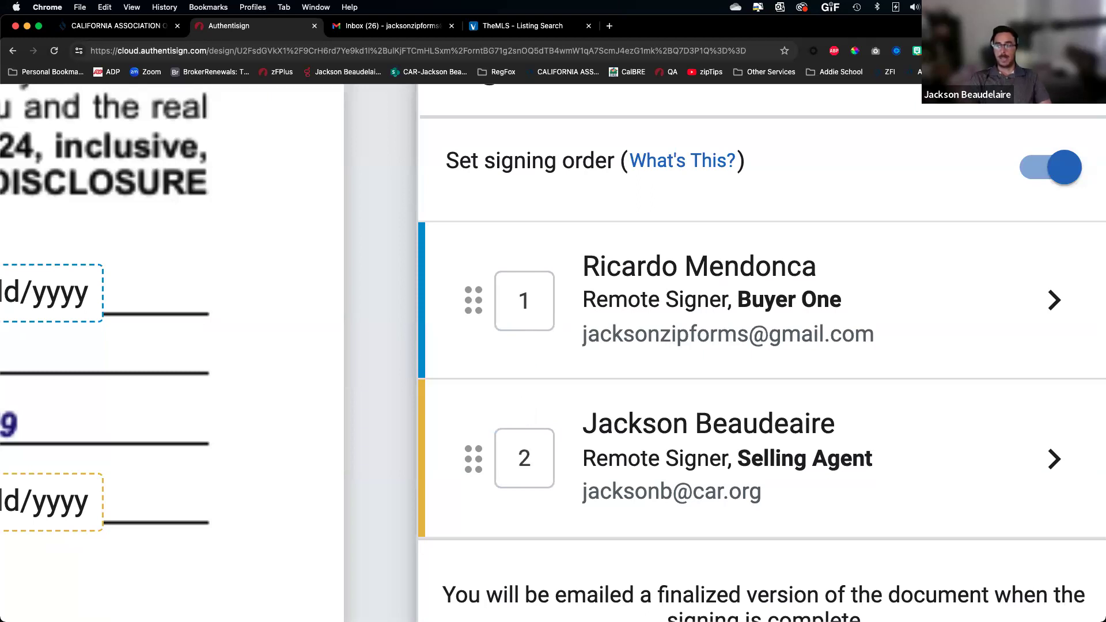
click(1063, 168)
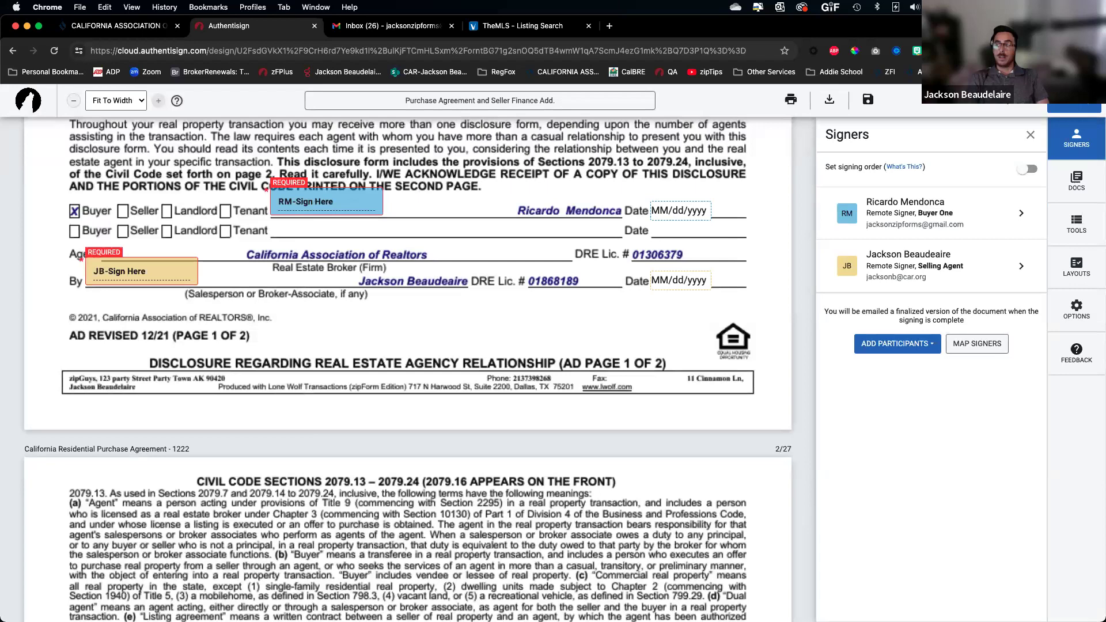
scroll(408, 369, down, 15)
scroll(408, 368, down, 7)
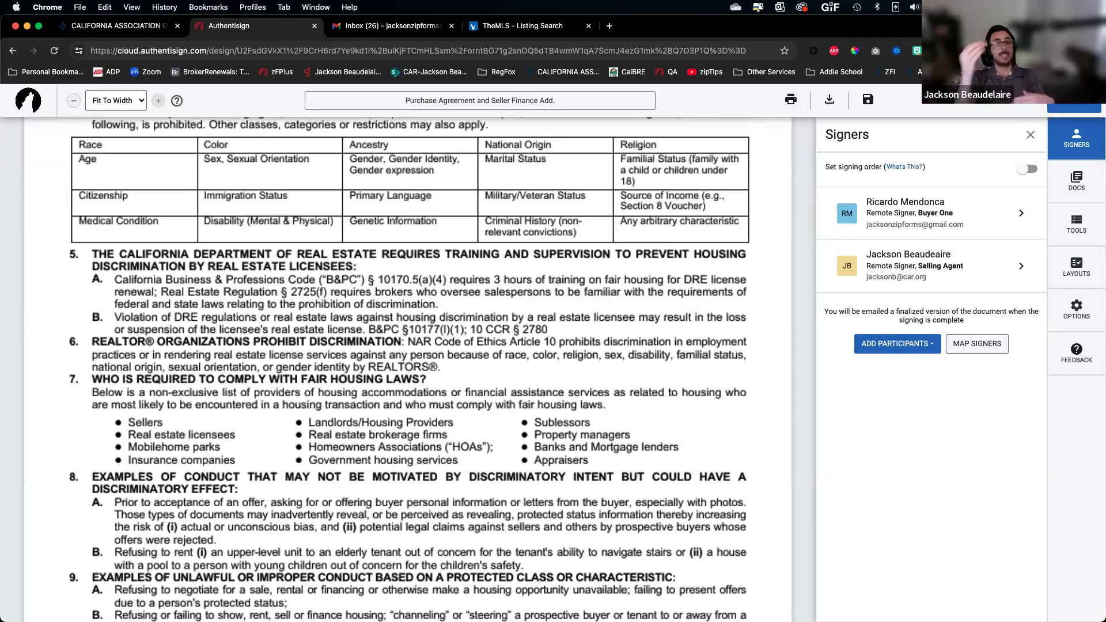
scroll(408, 368, down, 20)
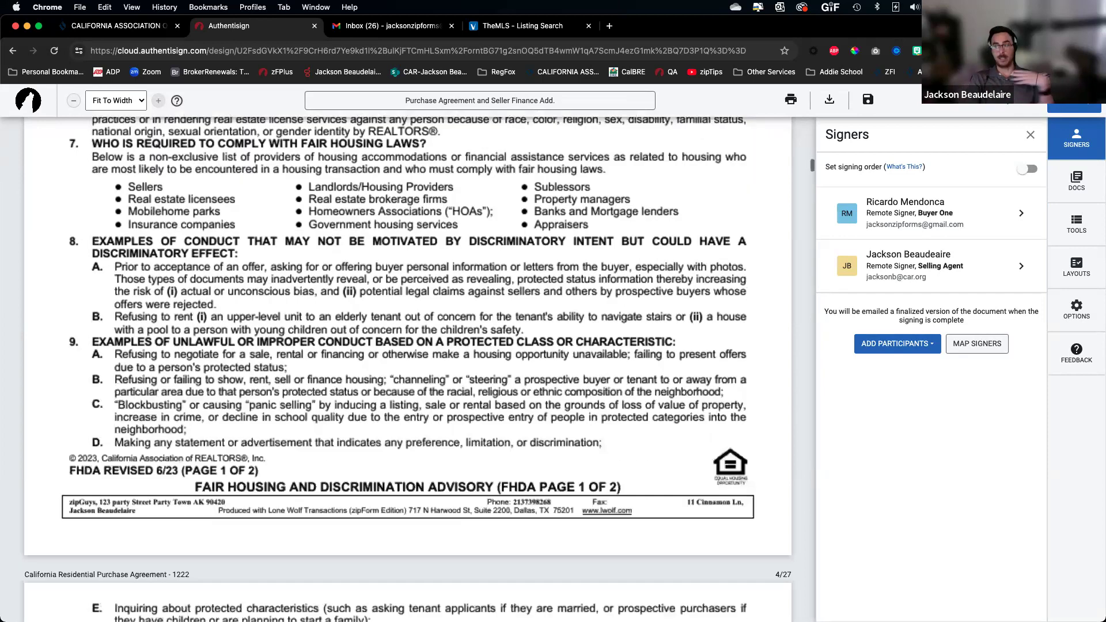
scroll(408, 369, down, 5)
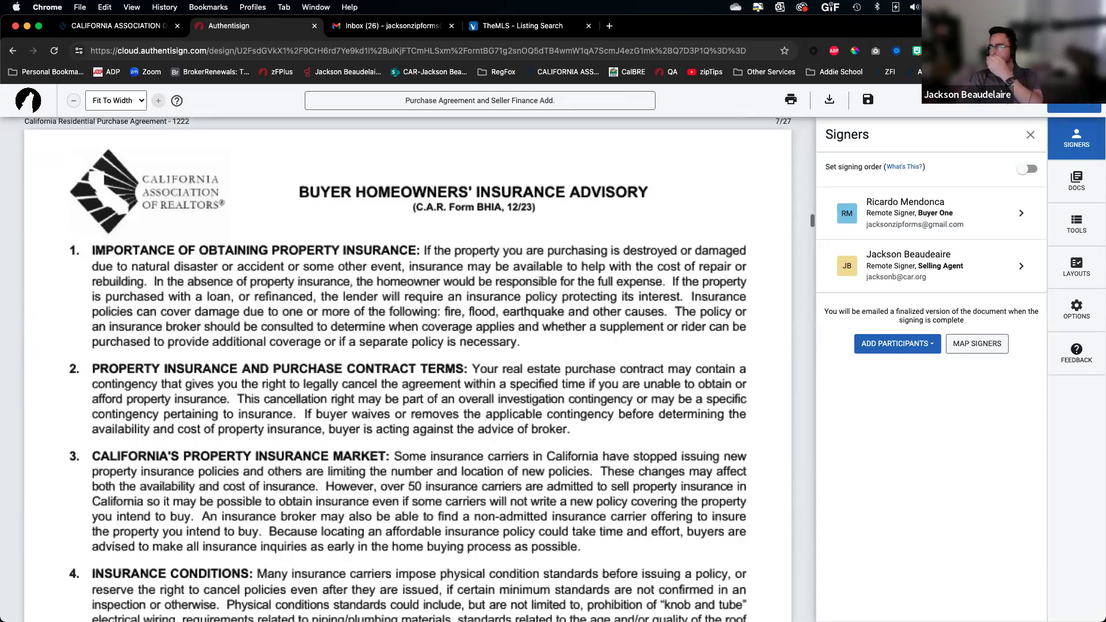
scroll(408, 369, down, 1)
scroll(408, 369, down, 20)
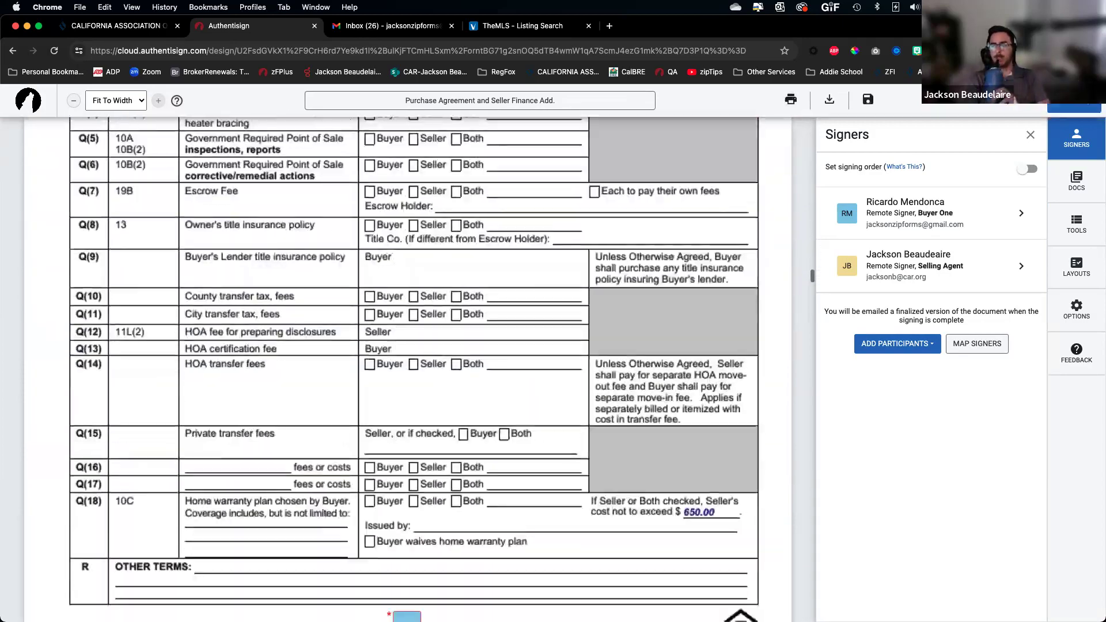
scroll(408, 369, down, 20)
scroll(408, 368, down, 20)
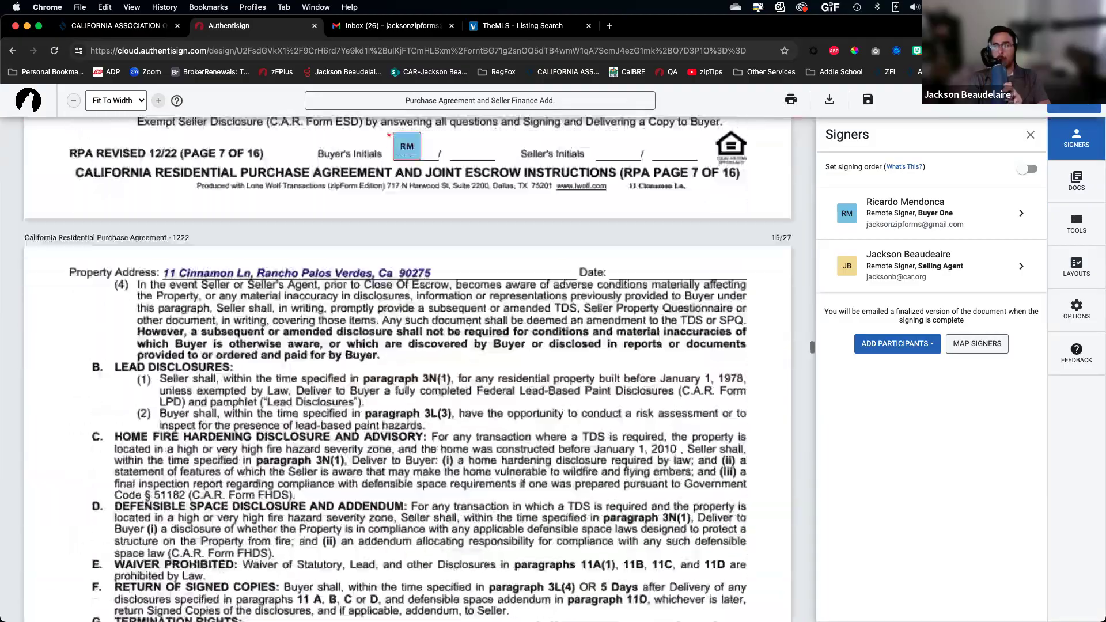
scroll(408, 369, down, 20)
scroll(408, 369, down, 20)
scroll(408, 369, down, 20)
scroll(408, 369, down, 15)
scroll(408, 369, up, 2)
scroll(408, 369, down, 3)
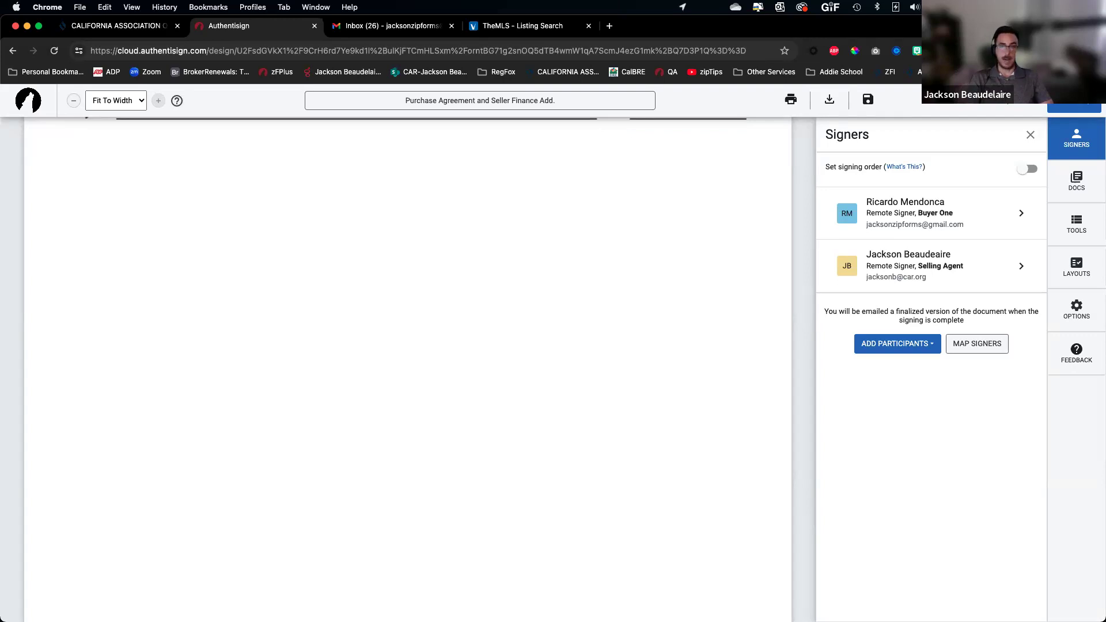
Place Buyer One's signature, date, initials, auto time, text line, full name and email fields
click(1077, 225)
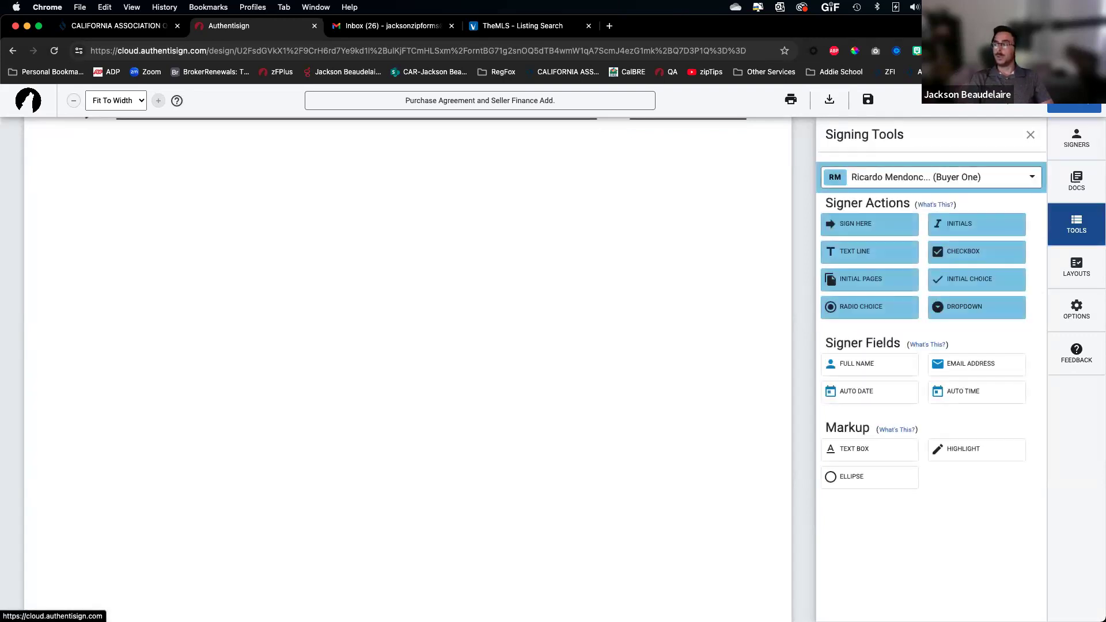
scroll(1095, 227, up, 5)
scroll(1095, 226, down, 5)
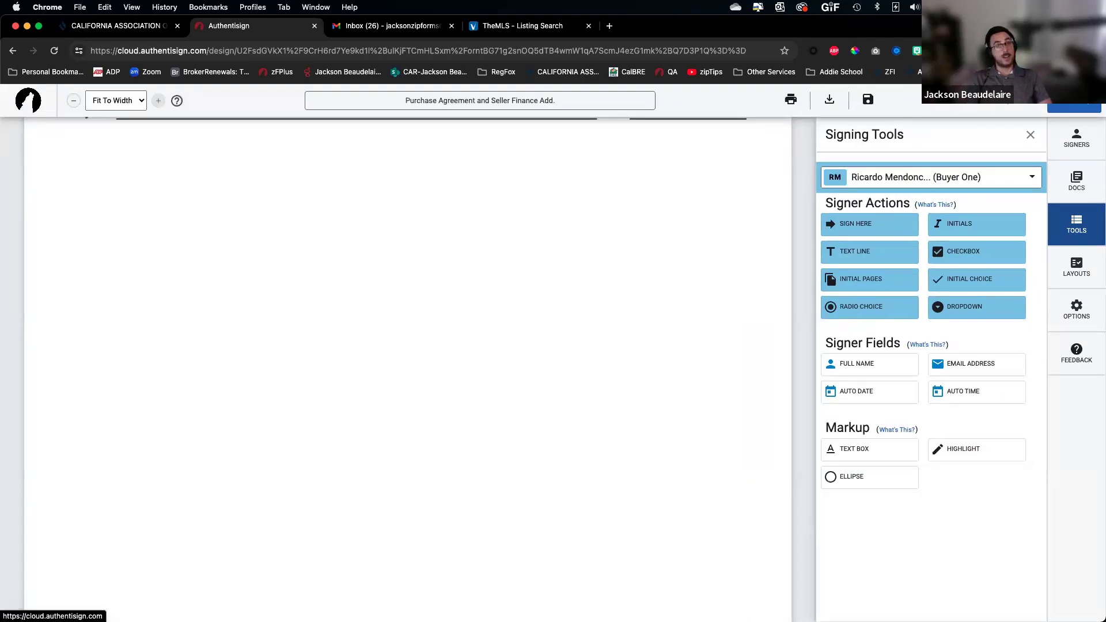
click(931, 178)
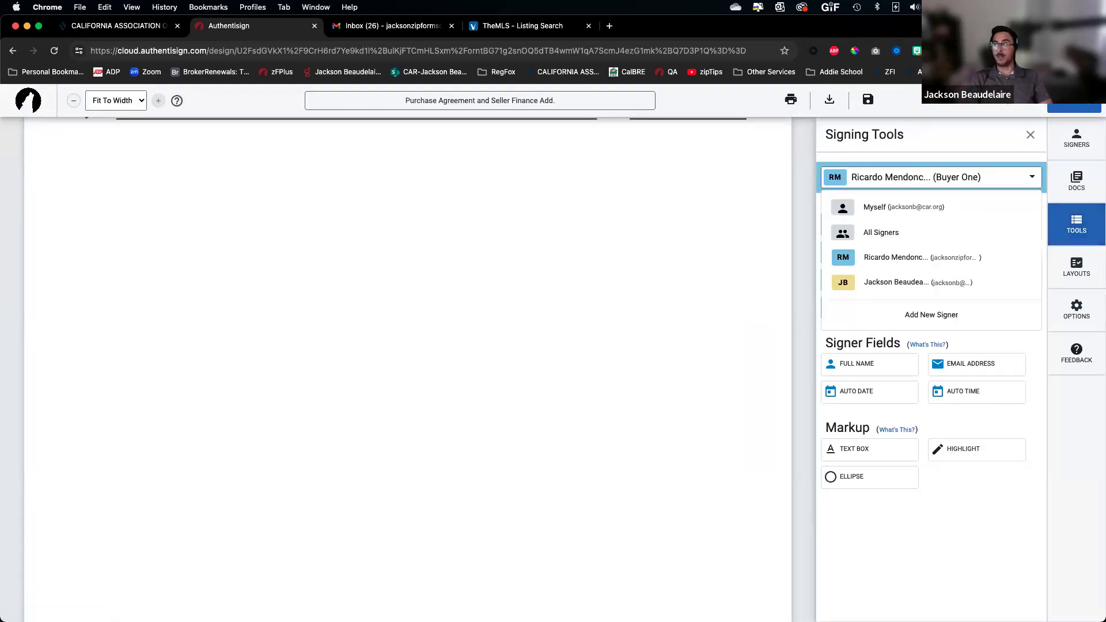
click(922, 257)
drag(870, 224, 95, 194)
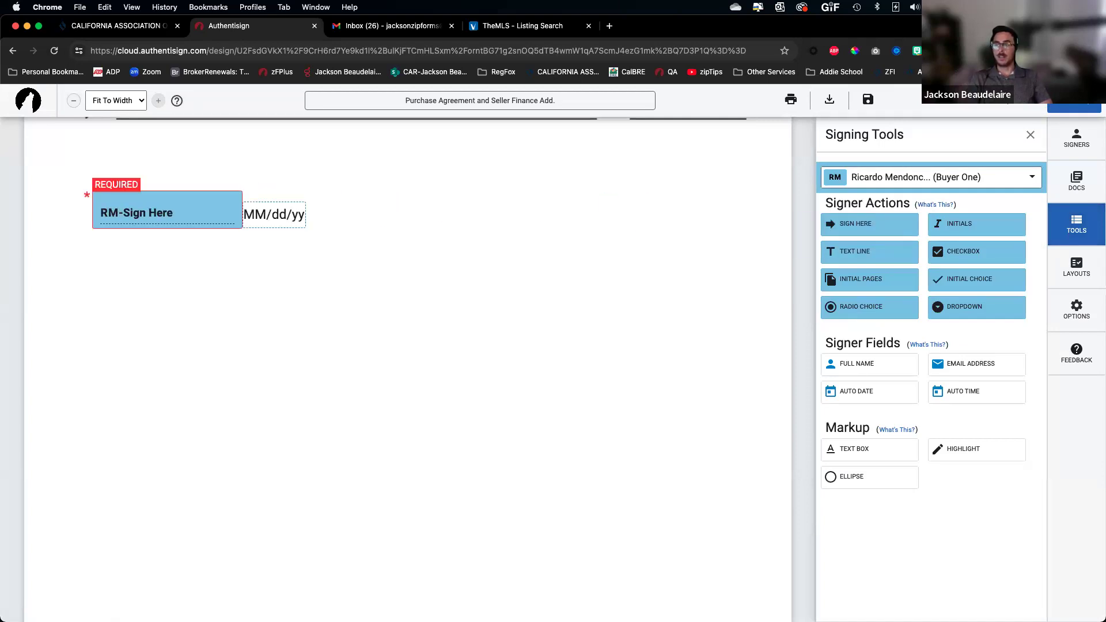
drag(274, 215, 614, 213)
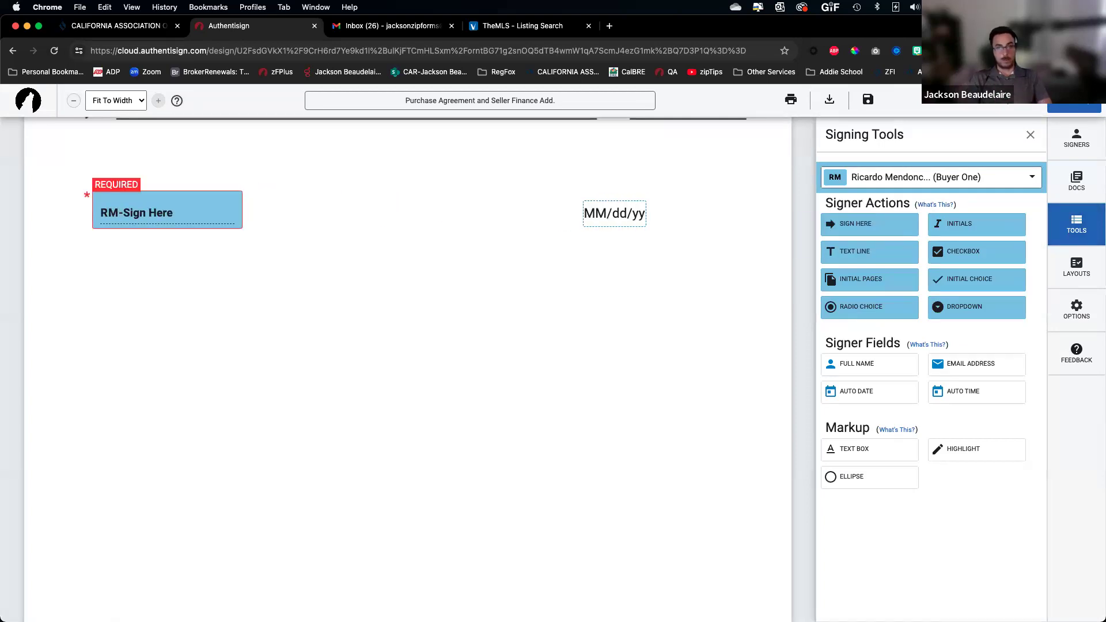
drag(960, 224, 331, 209)
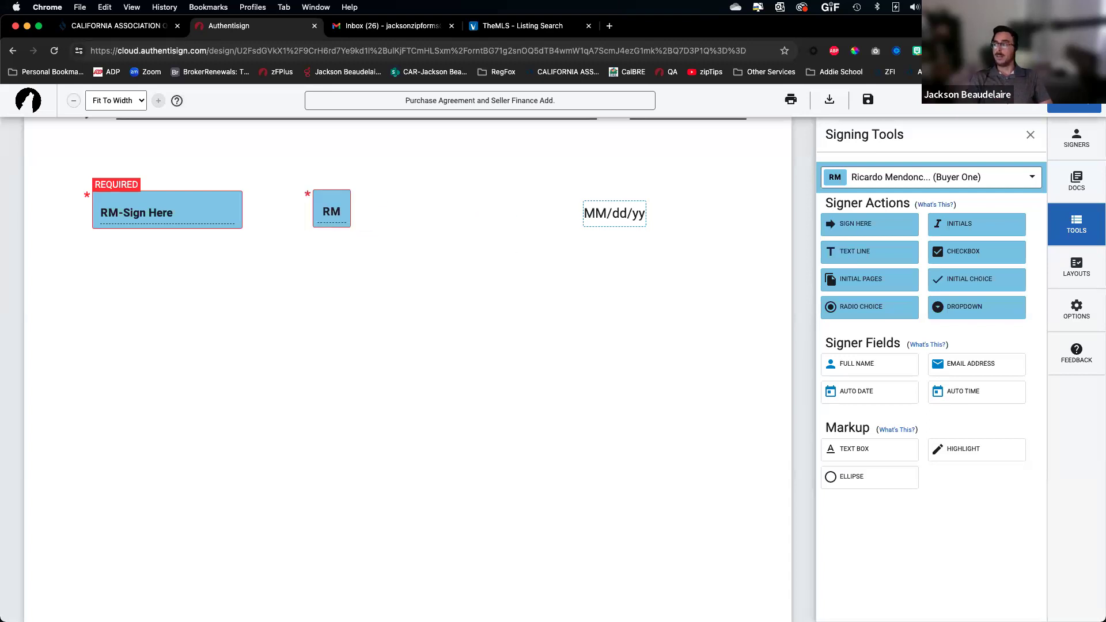
drag(963, 392, 507, 214)
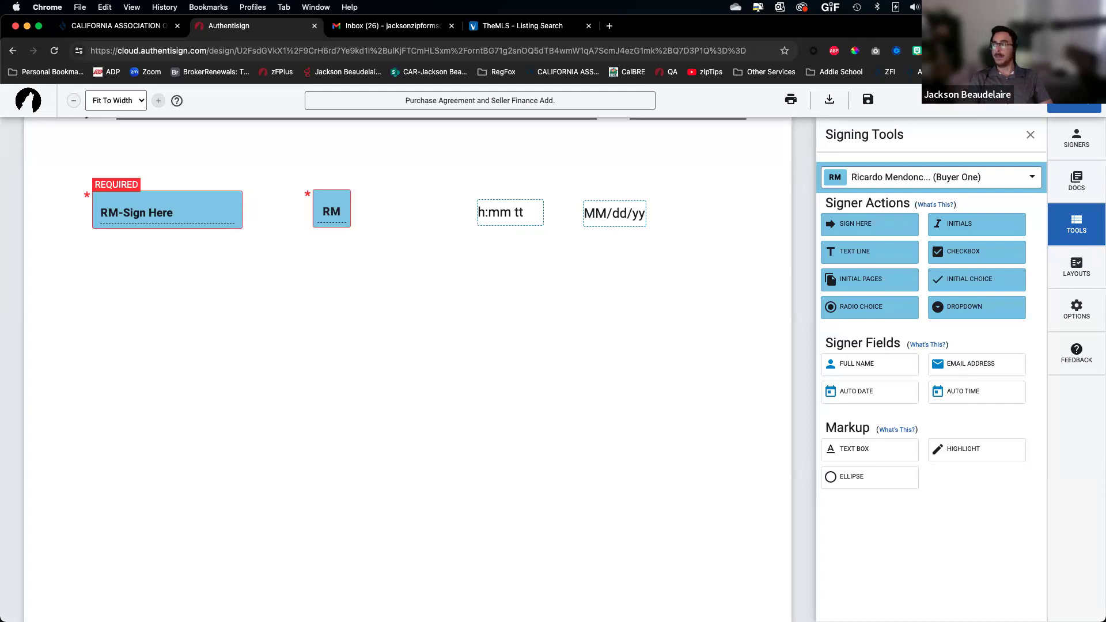
drag(855, 251, 383, 269)
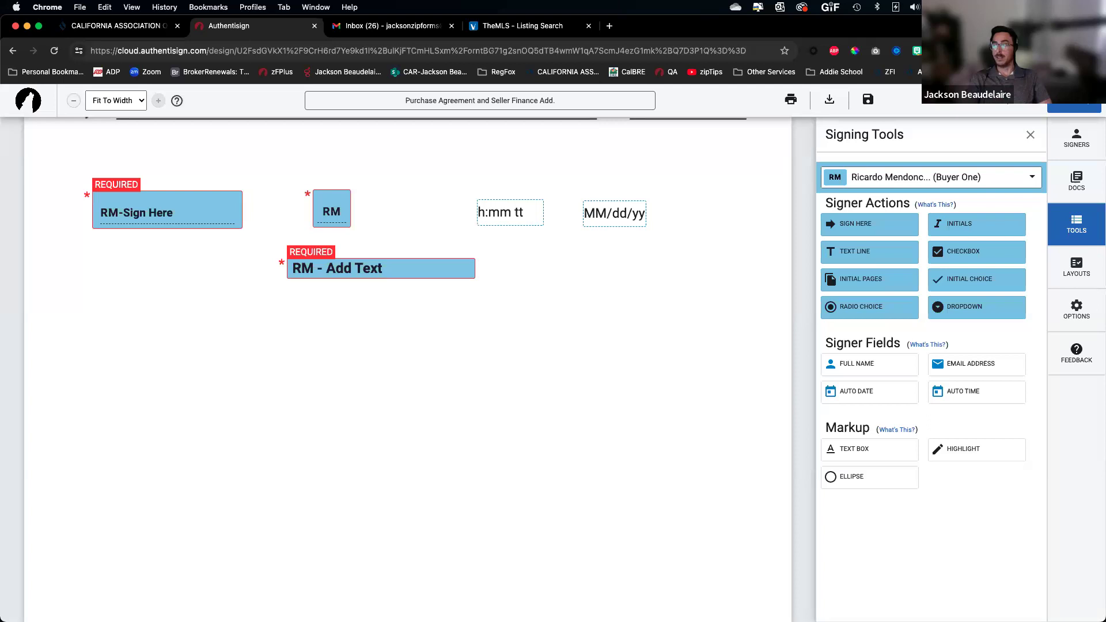
drag(857, 363, 186, 247)
drag(971, 364, 164, 279)
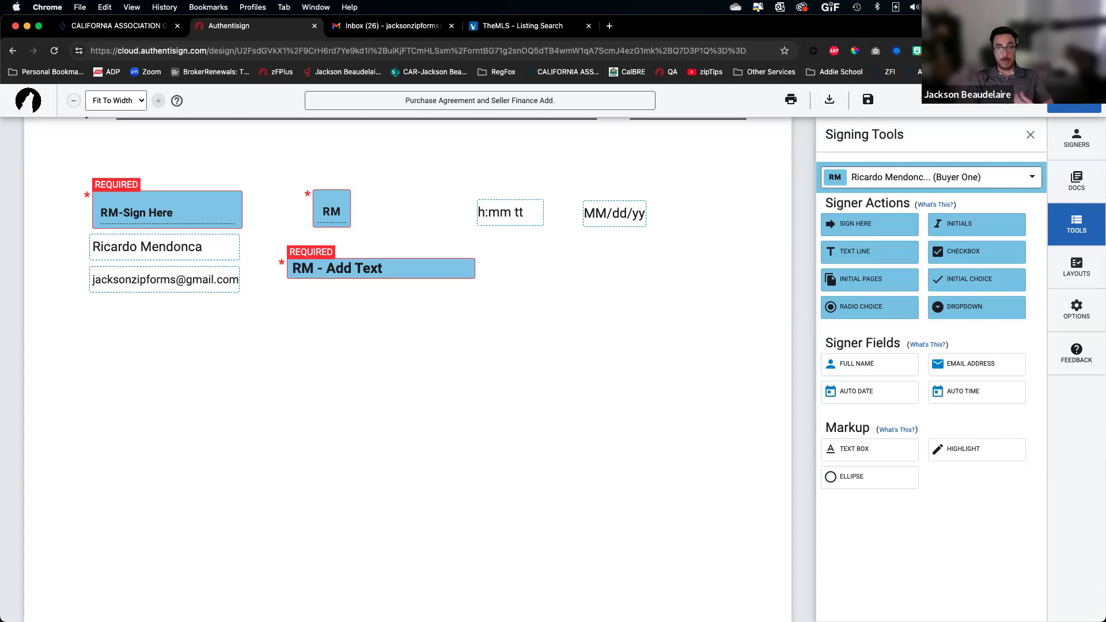
Place matching signature, date, time, initials, text line, email and full name fields for the selling agent
click(930, 177)
click(914, 286)
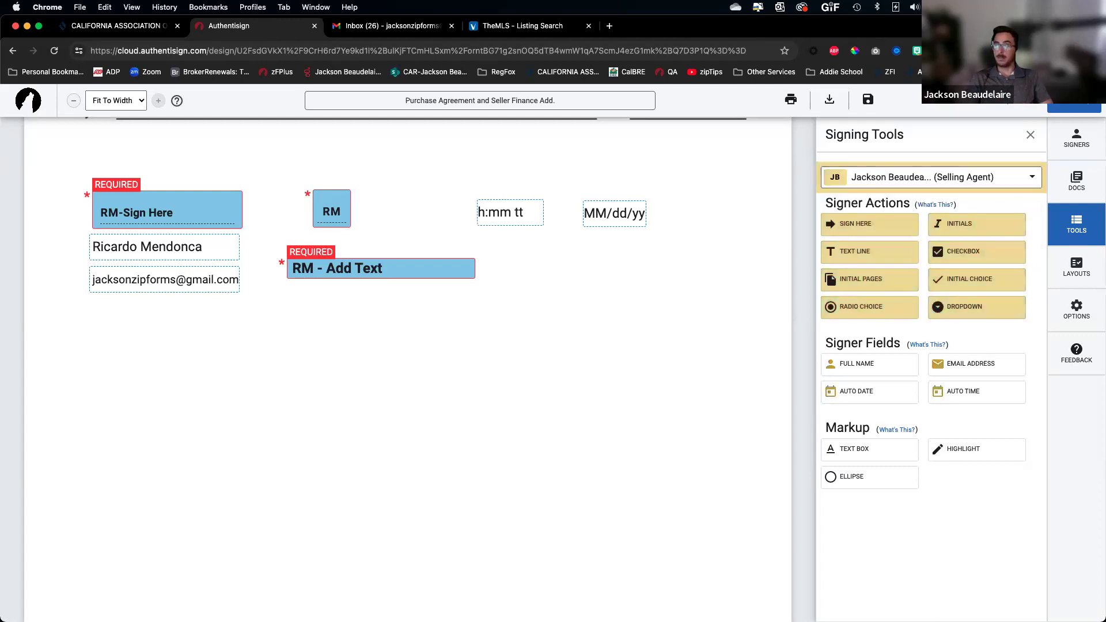
drag(870, 223, 159, 348)
drag(265, 353, 616, 332)
drag(976, 392, 515, 340)
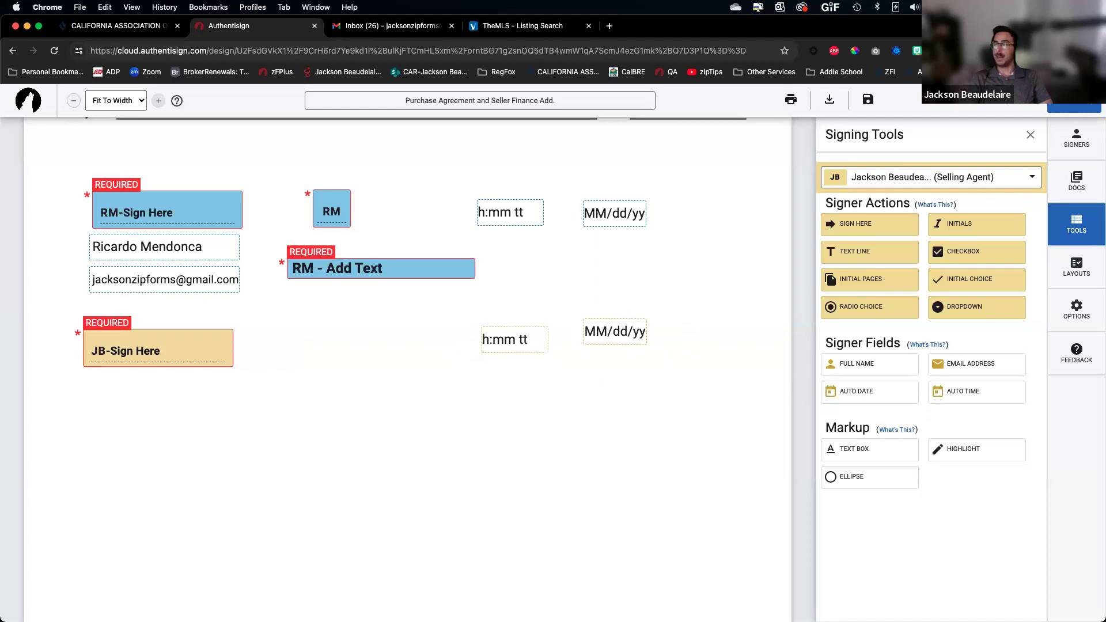
drag(976, 224, 335, 338)
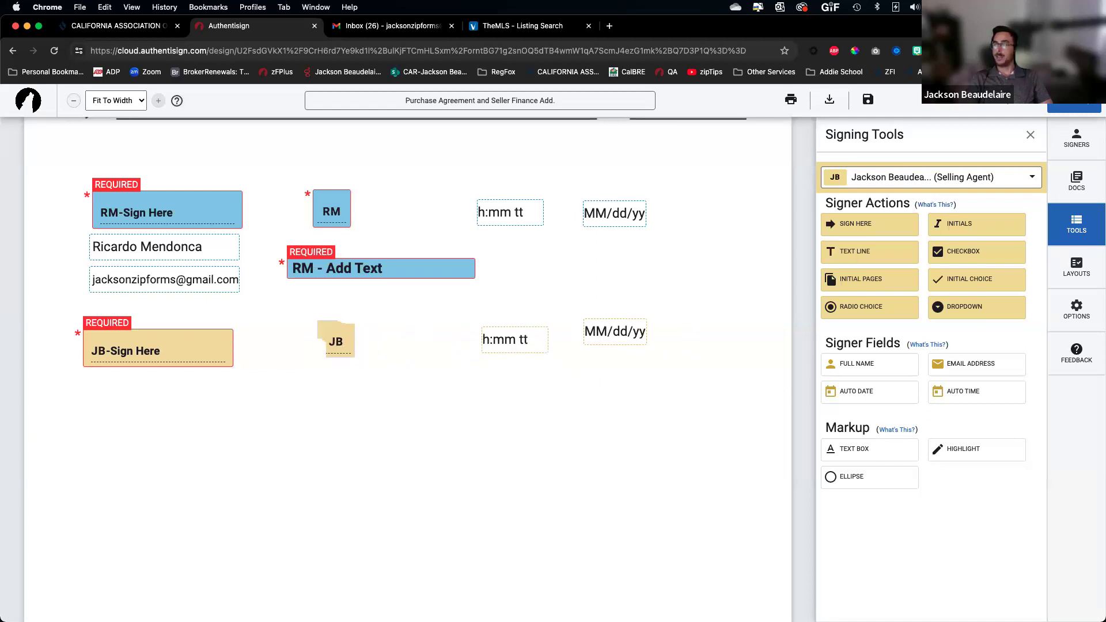
drag(870, 251, 392, 395)
drag(976, 364, 166, 430)
drag(870, 364, 165, 393)
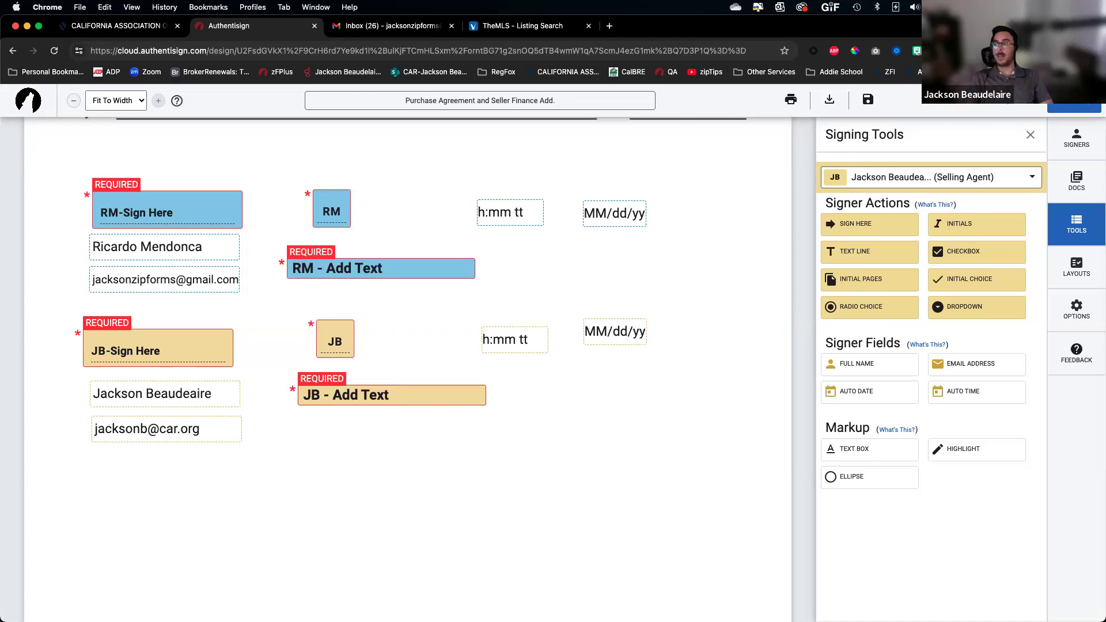
scroll(851, 455, up, 10)
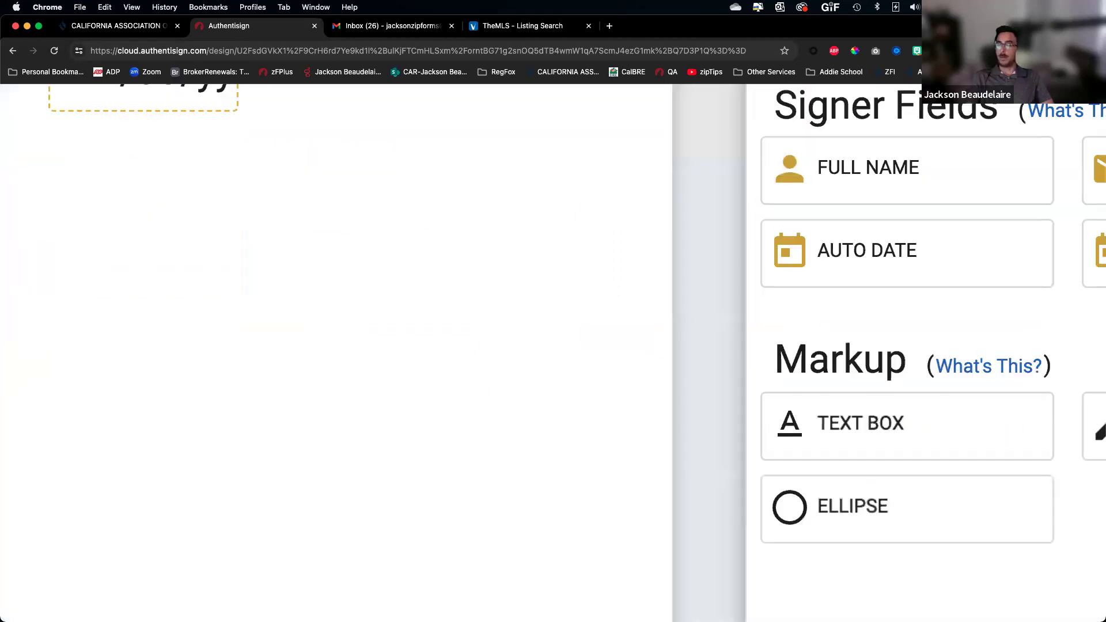
scroll(852, 455, right, 4)
scroll(851, 455, up, 4)
scroll(852, 455, up, 1)
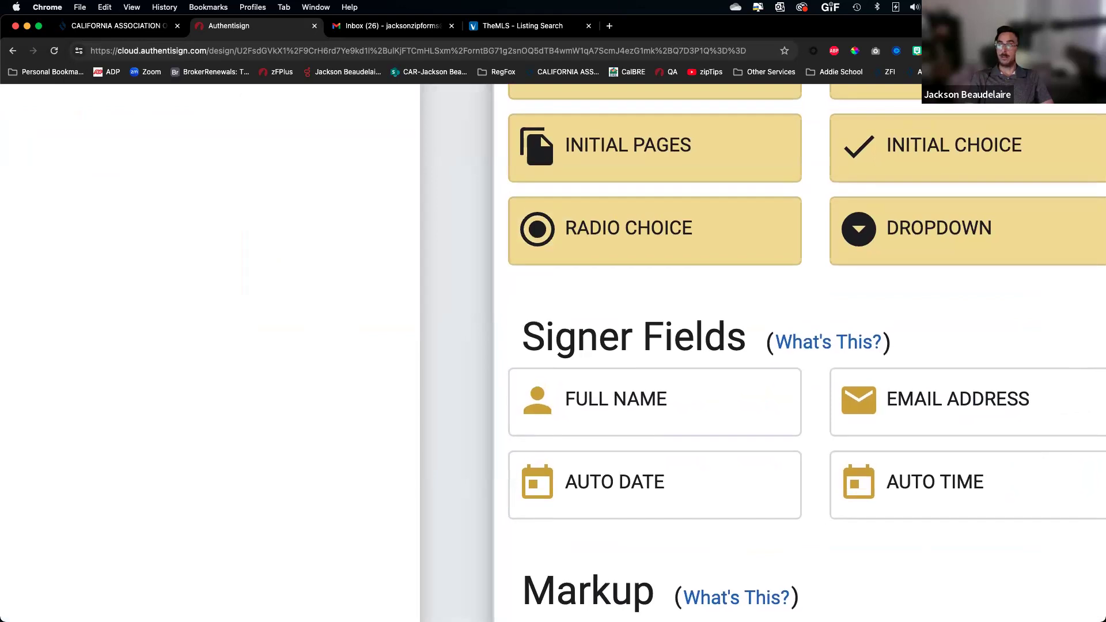
scroll(807, 346, up, 2)
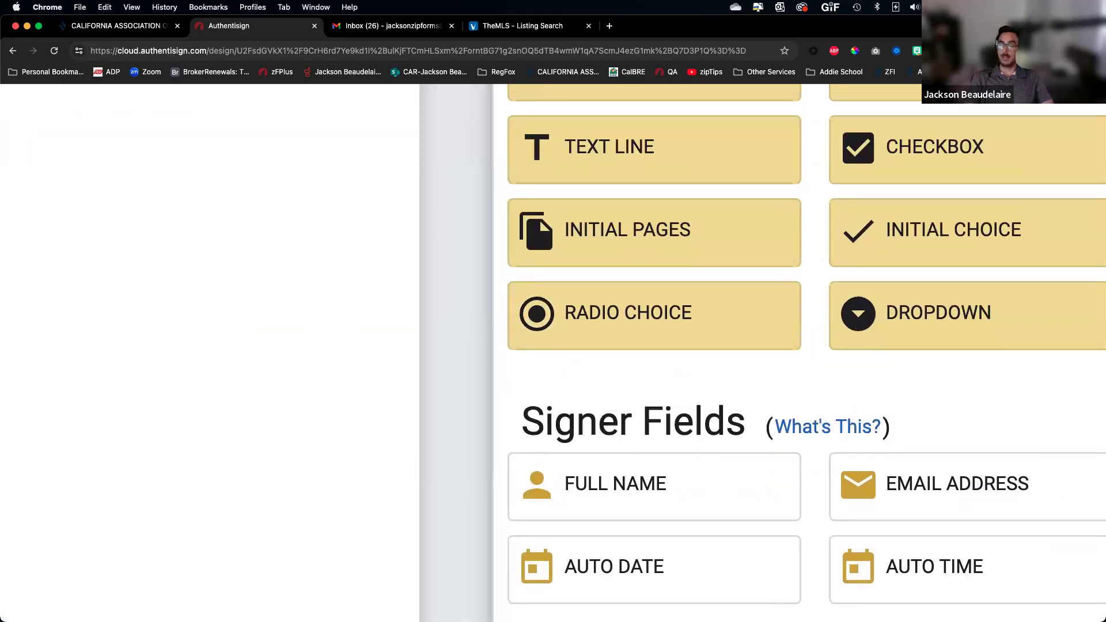
scroll(807, 346, down, 8)
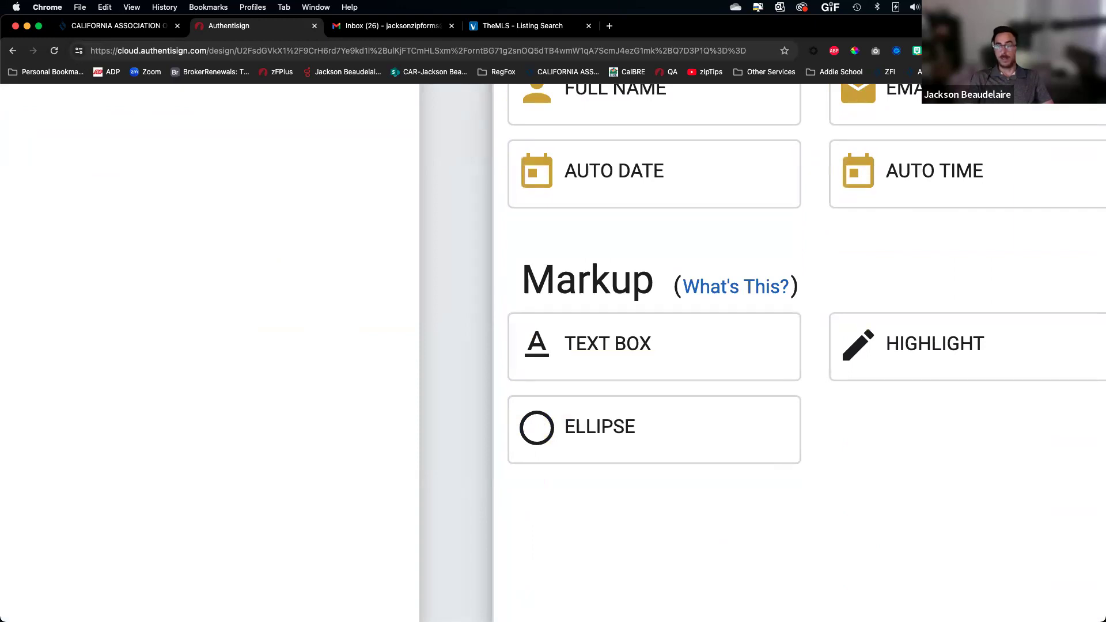
scroll(633, 346, down, 5)
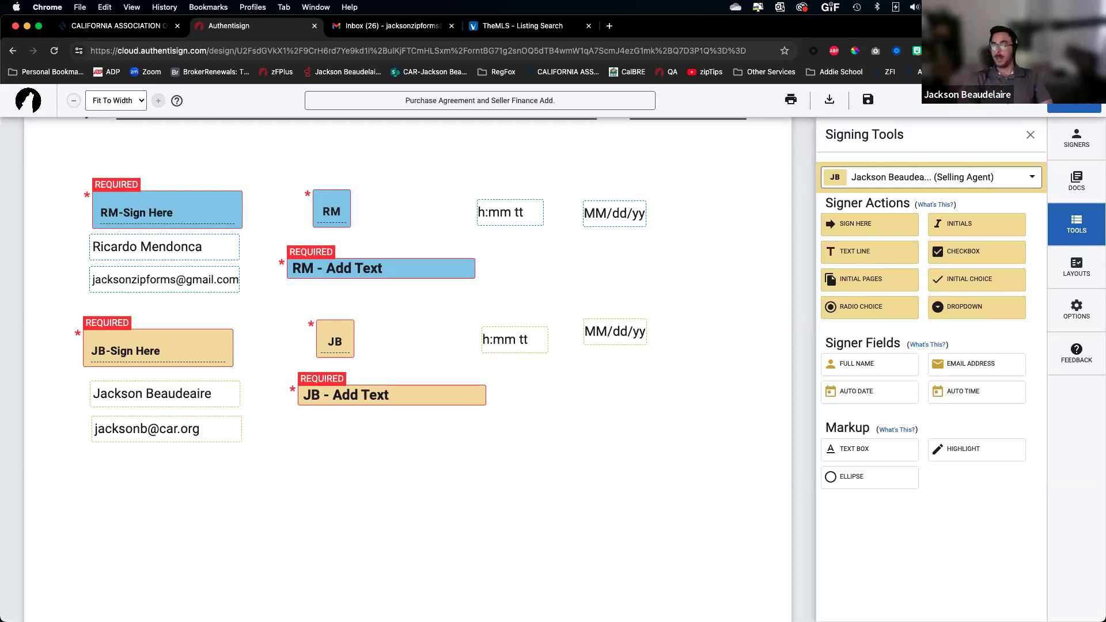
Add a text box reading 'This is MARK UP text' below the agent's fields, widened to one line
click(346, 509)
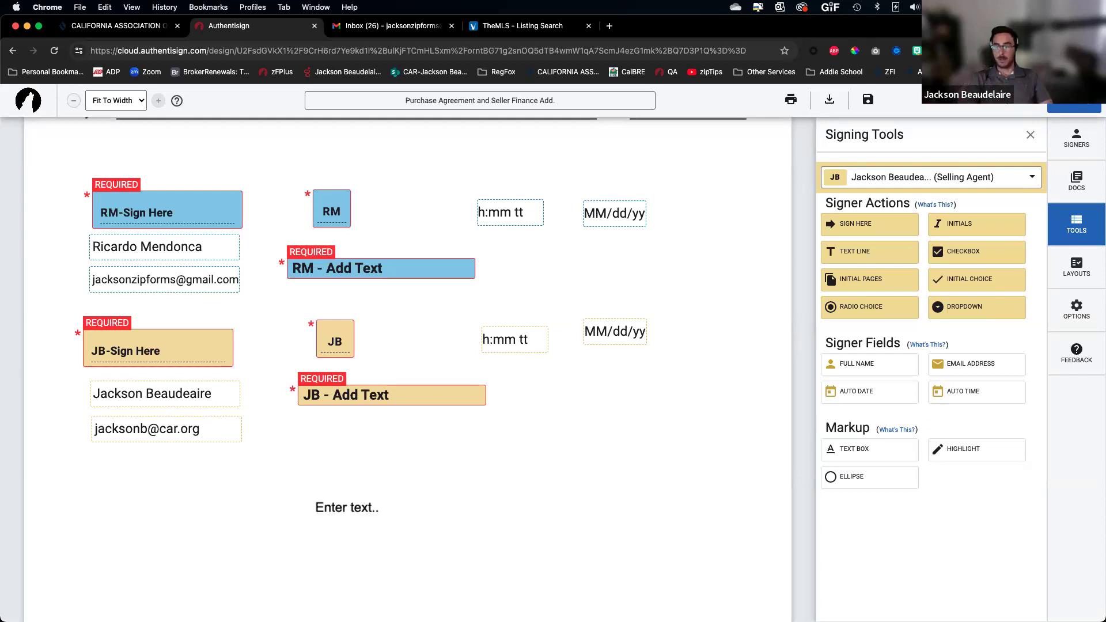
text(This is)
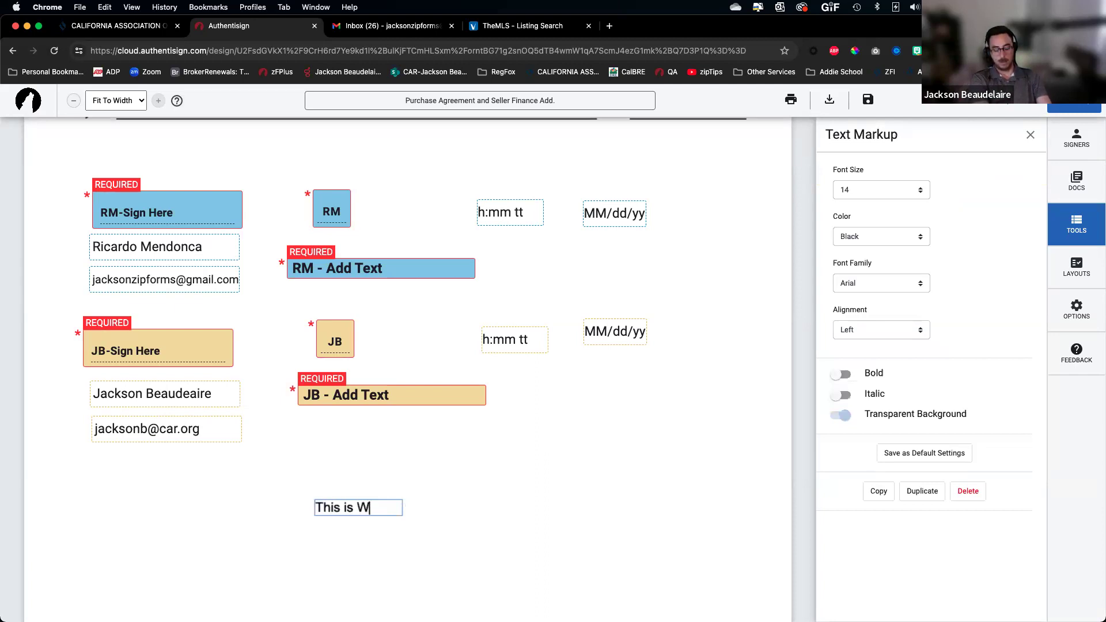
text( MARK)
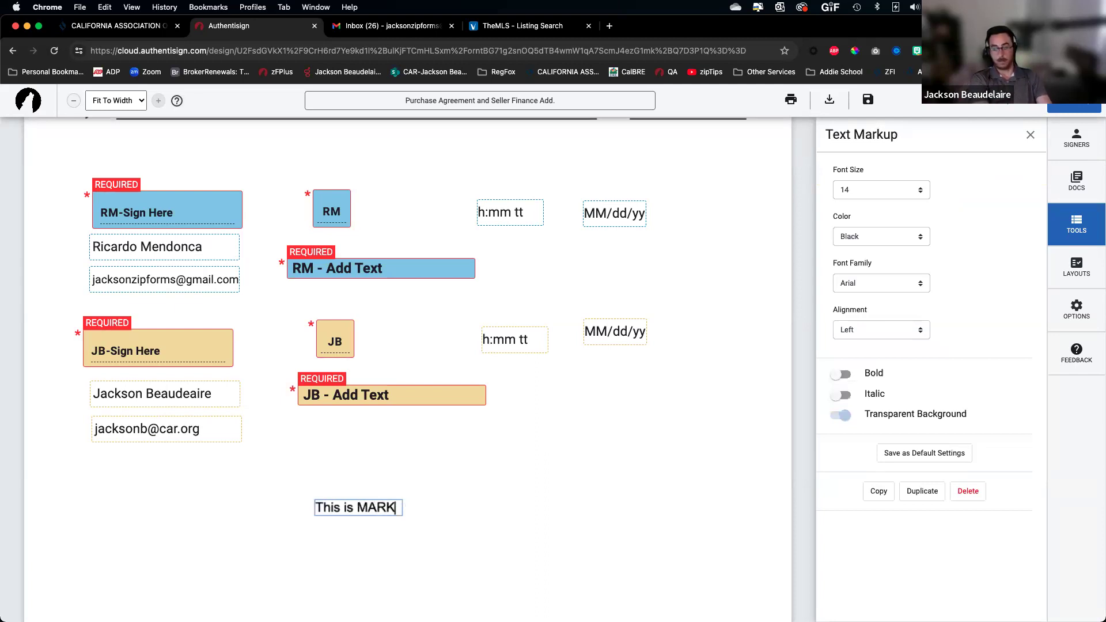
text( UP text)
click(417, 542)
click(398, 514)
drag(403, 515, 544, 523)
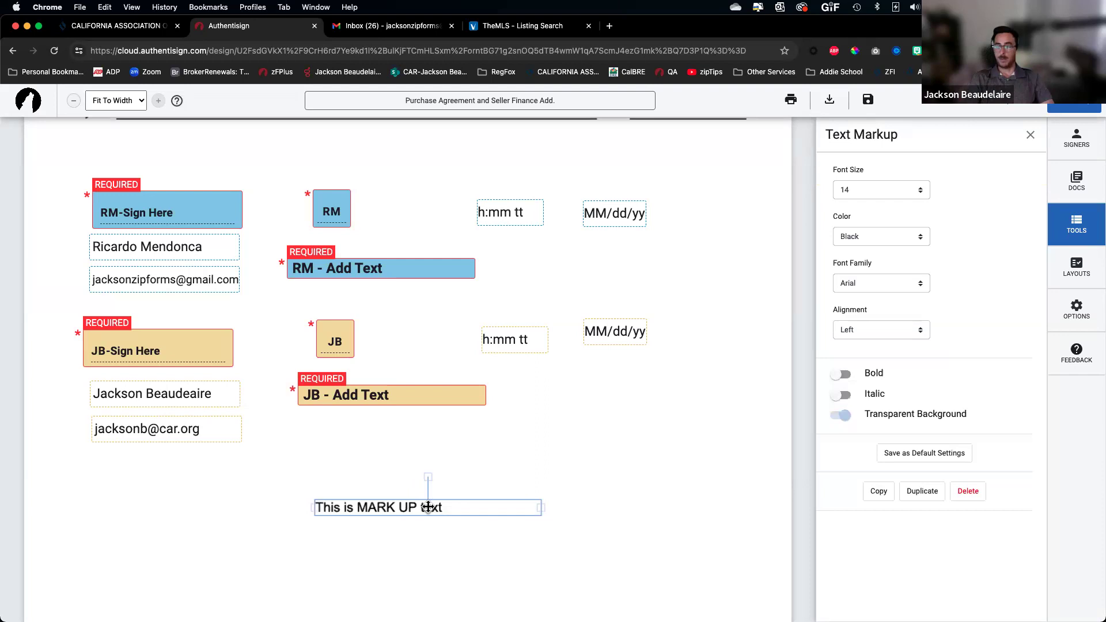
click(542, 429)
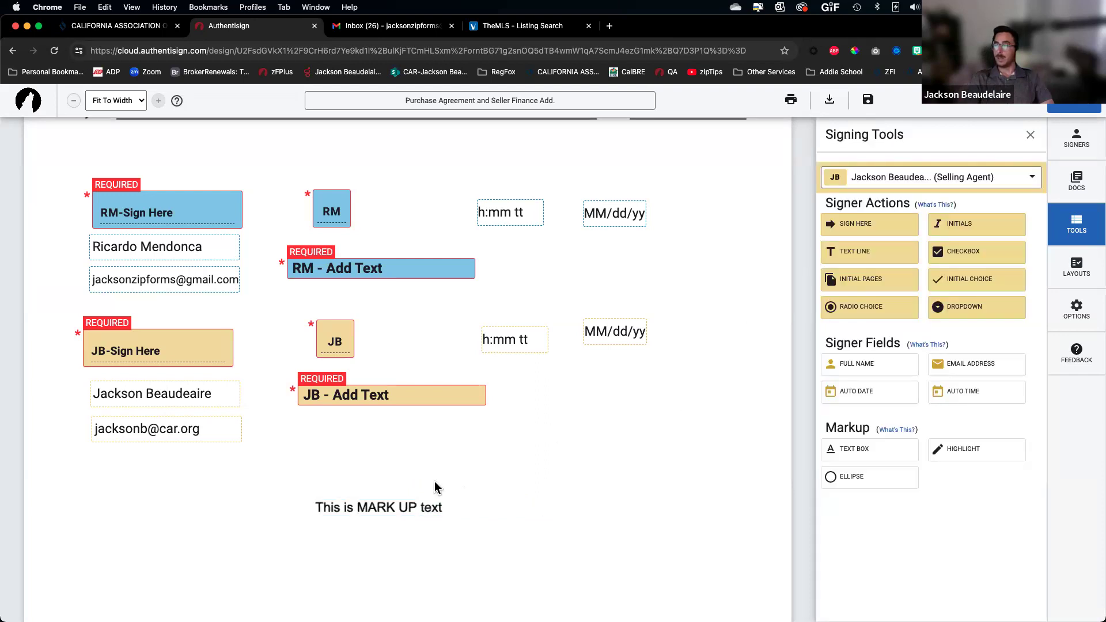
Format the markup note at font size 20, blue, bold and italic
click(385, 505)
click(895, 196)
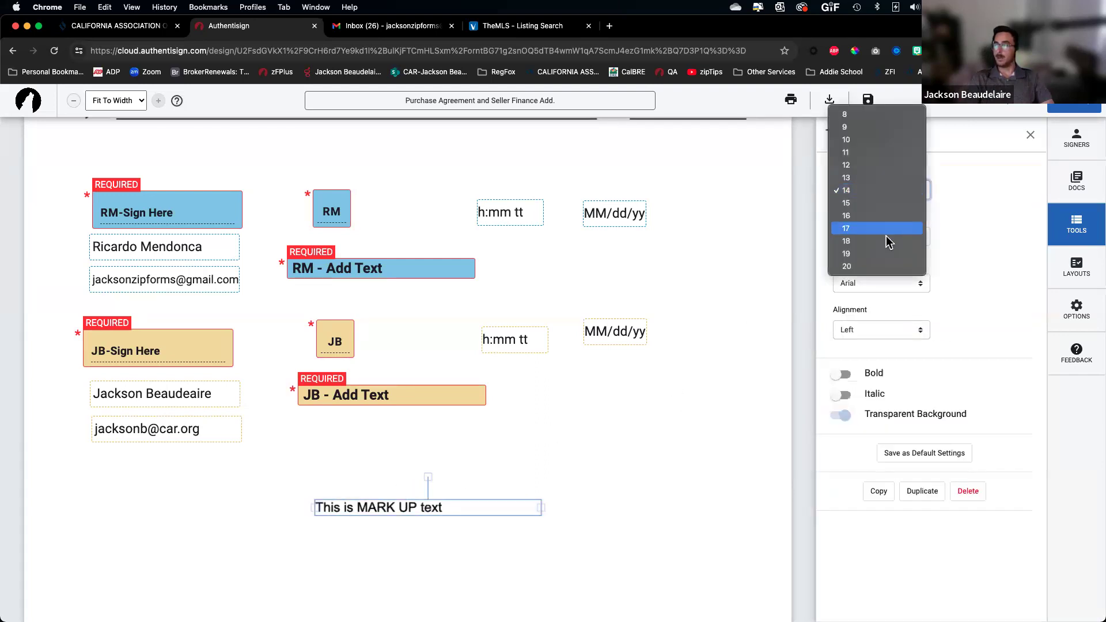
click(870, 265)
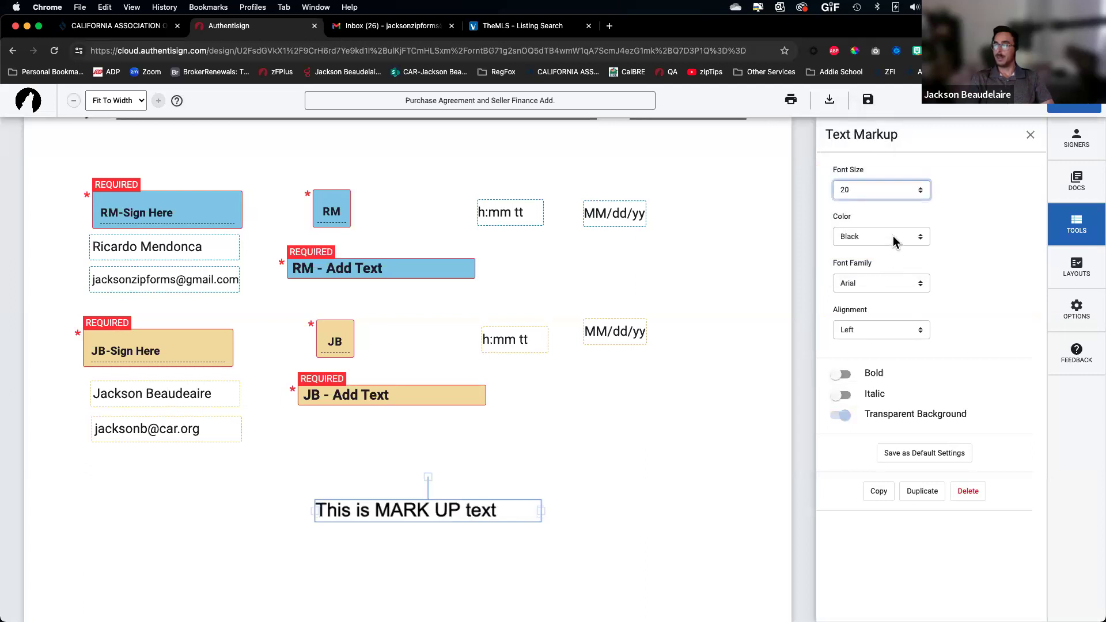
click(893, 239)
click(886, 263)
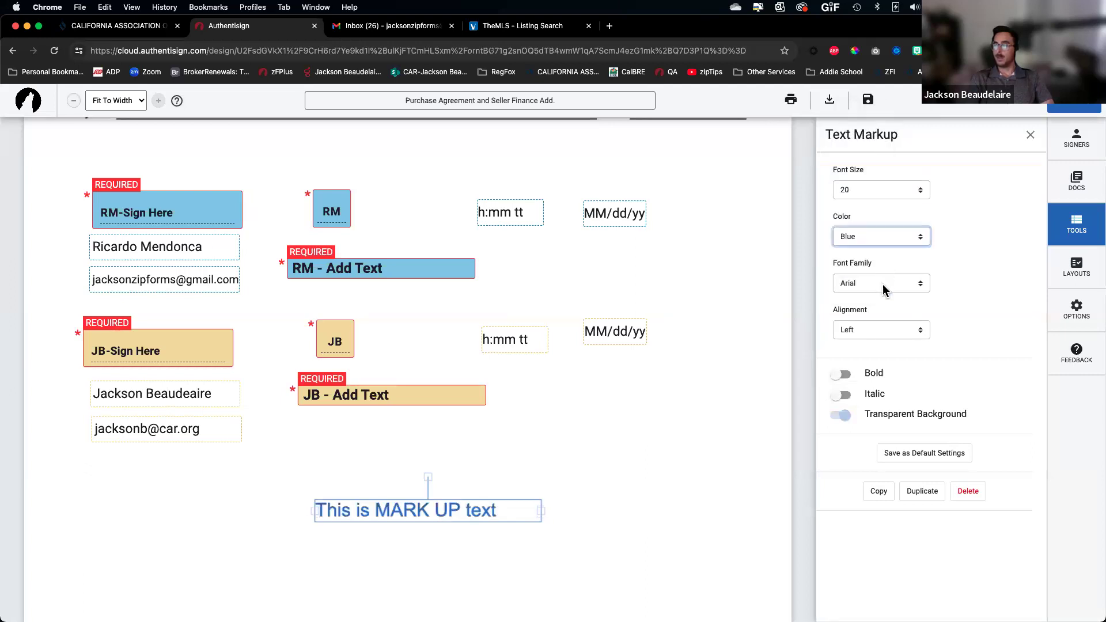
click(843, 378)
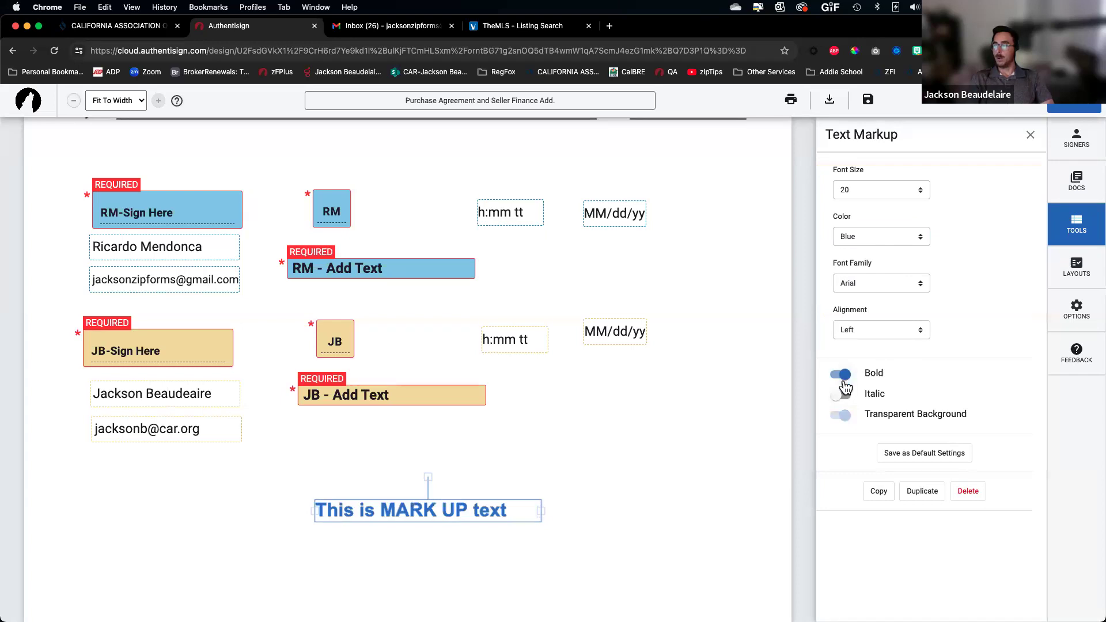
click(842, 396)
click(677, 482)
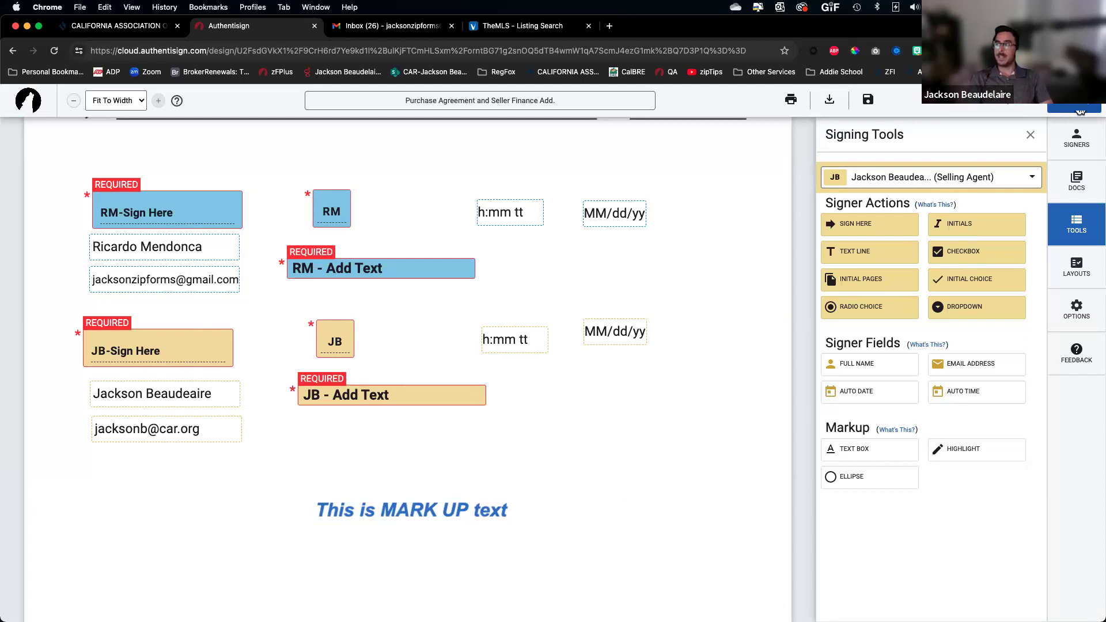
click(1081, 110)
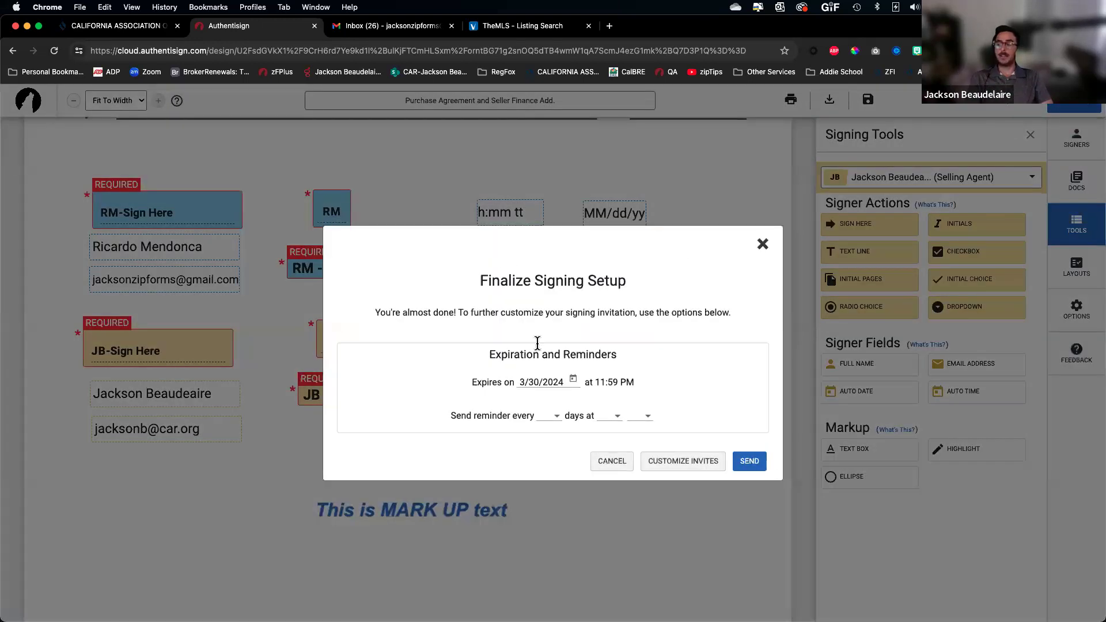
Set reminders every 1 day at 9 AM, keeping the 3/30/2024 11:59 PM expiry
scroll(529, 359, up, 5)
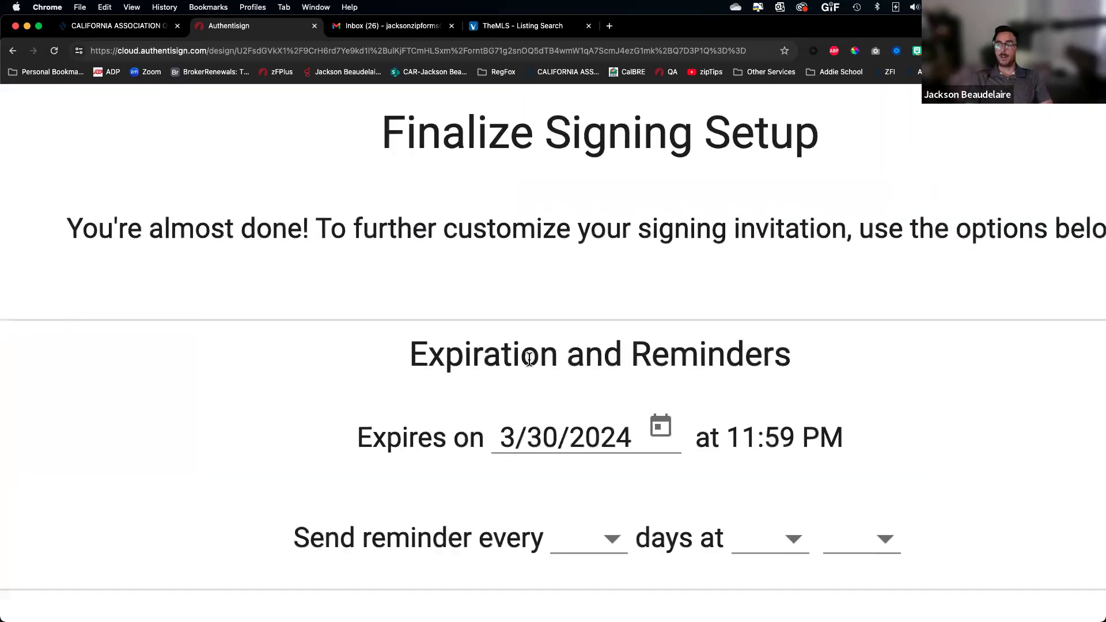
scroll(529, 360, down, 1)
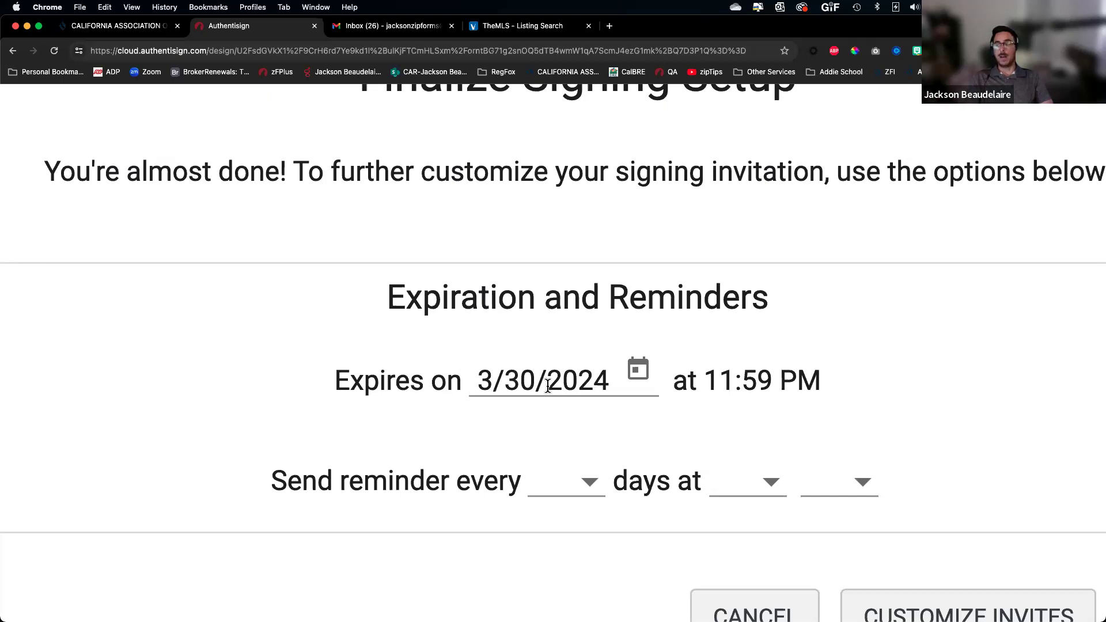
scroll(530, 389, down, 3)
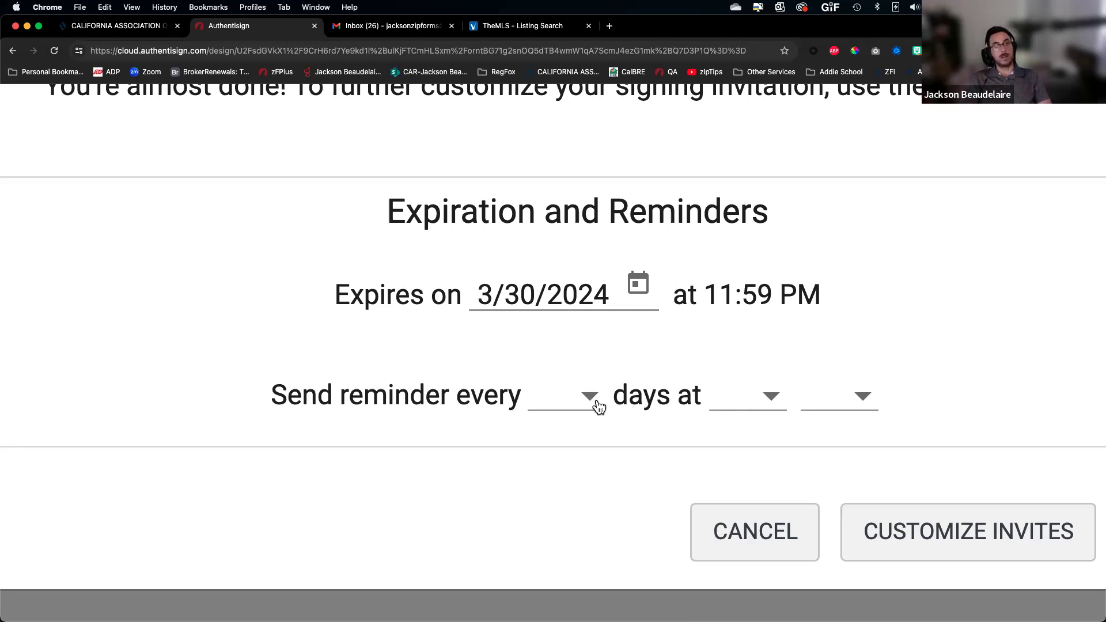
click(578, 403)
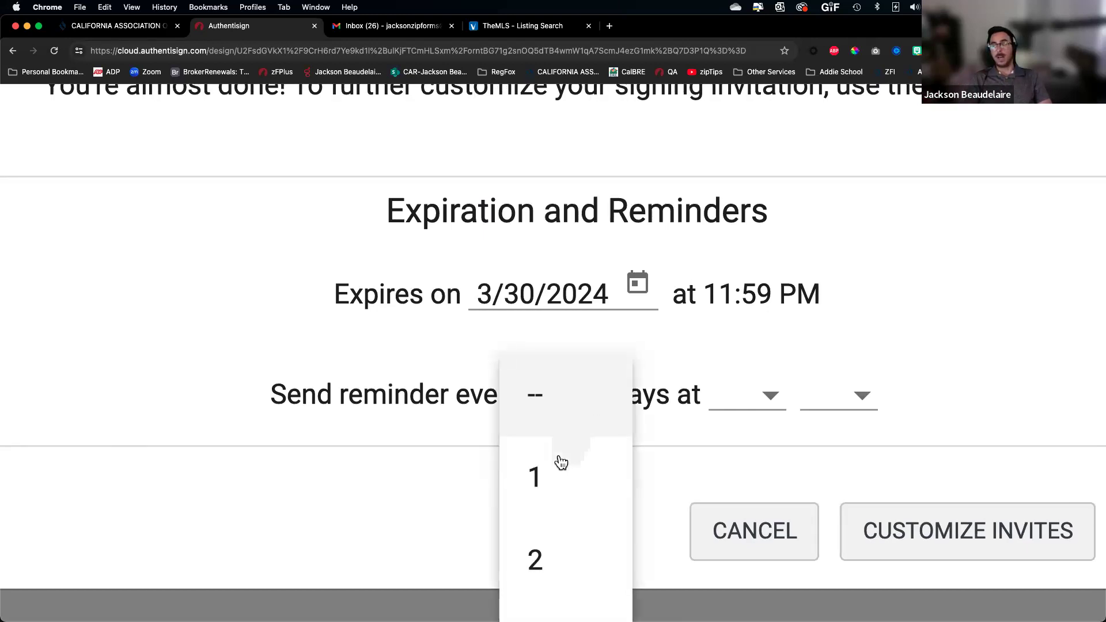
click(548, 479)
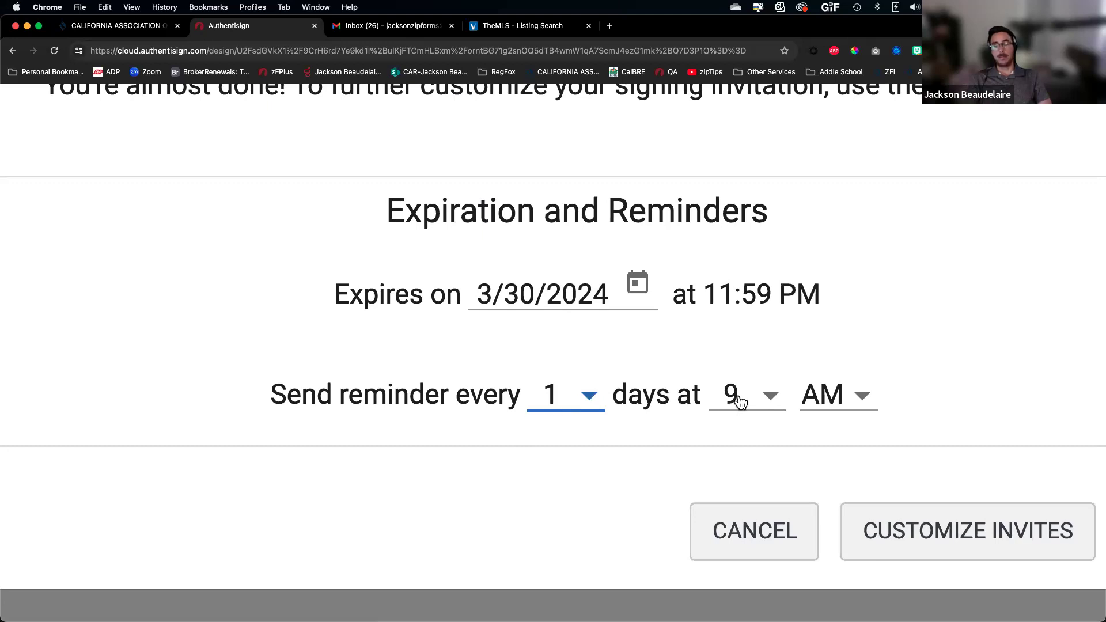
scroll(740, 403, down, 3)
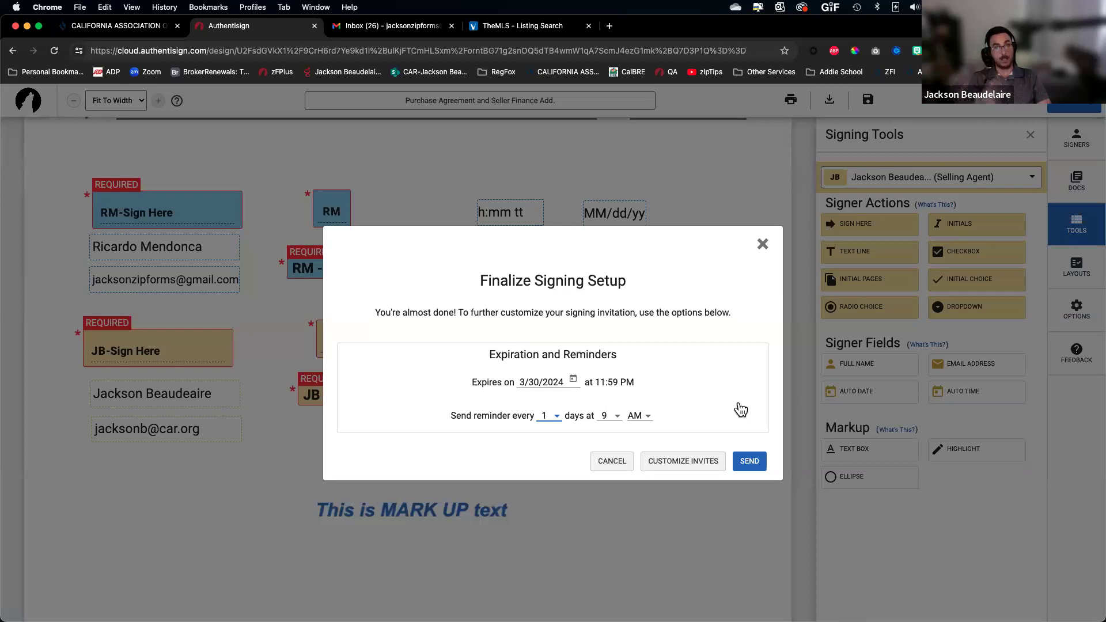
Review both signers' invitation emails without changing them, then send the signing invitations
click(687, 460)
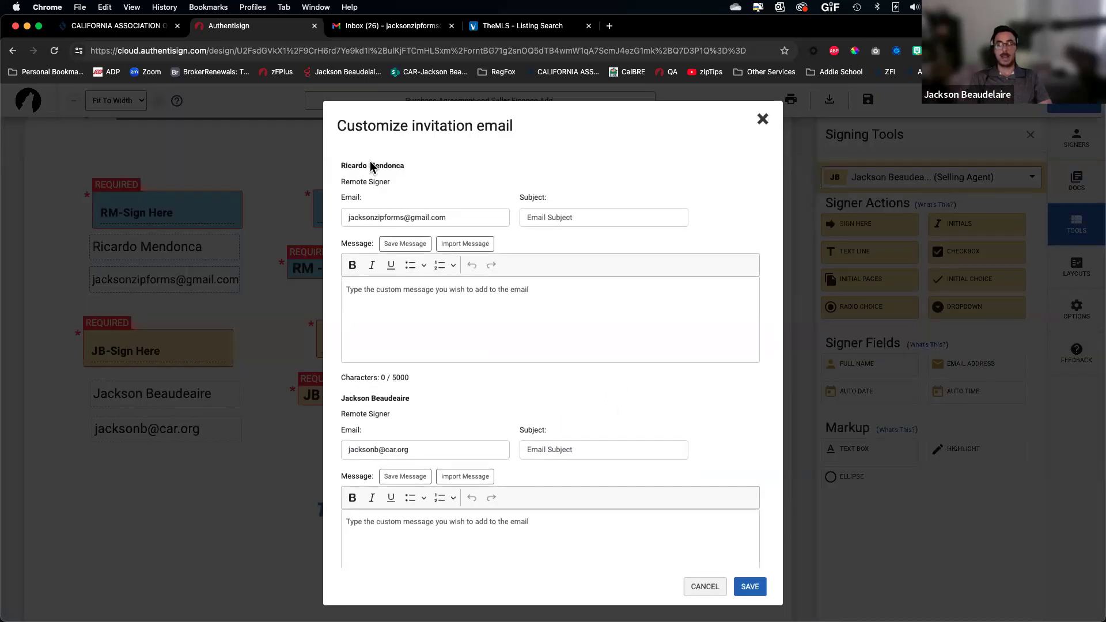
double_click(354, 166)
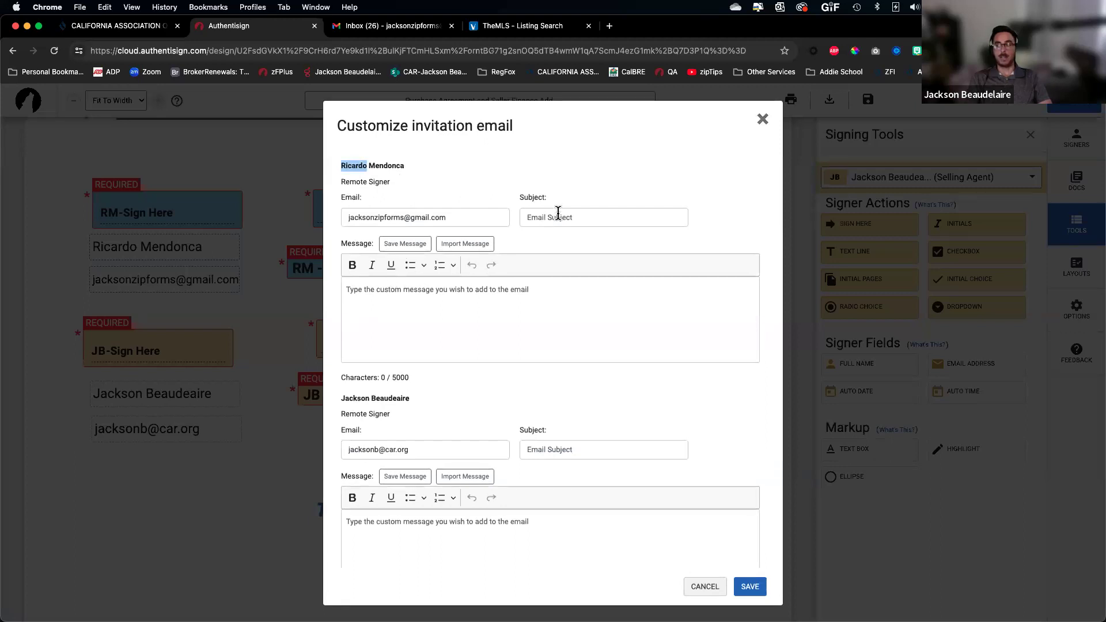
double_click(351, 400)
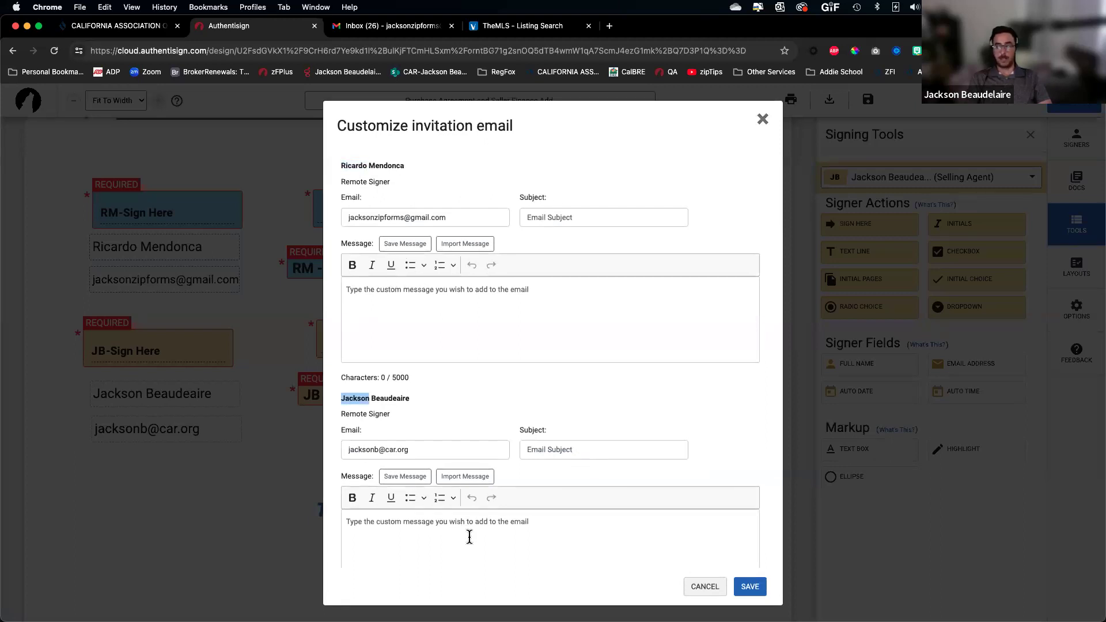
scroll(489, 503, down, 2)
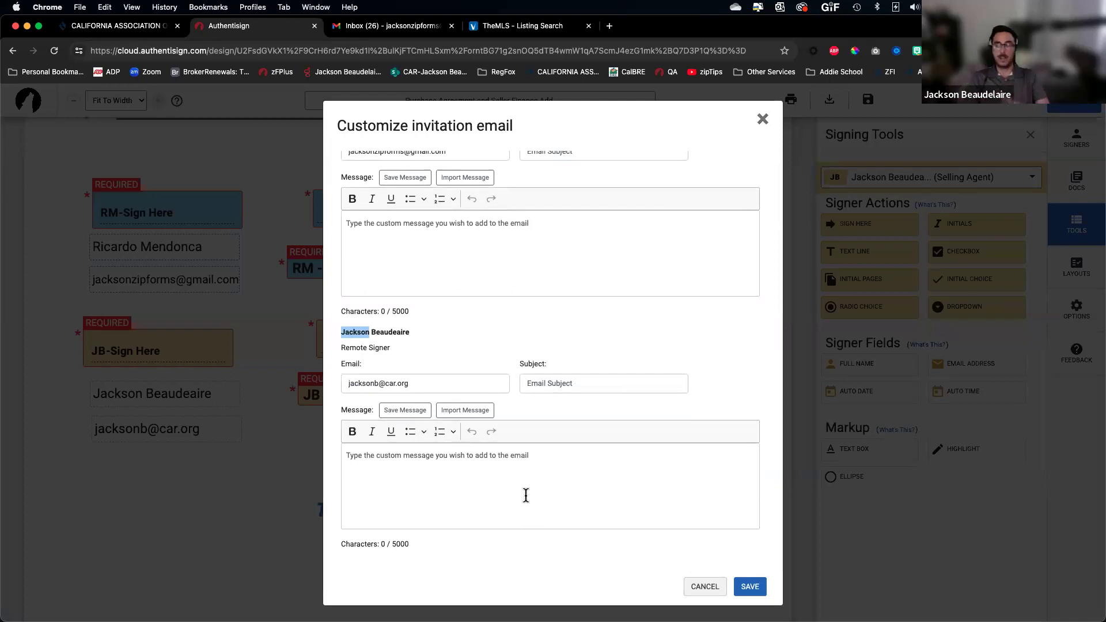
click(705, 587)
click(739, 465)
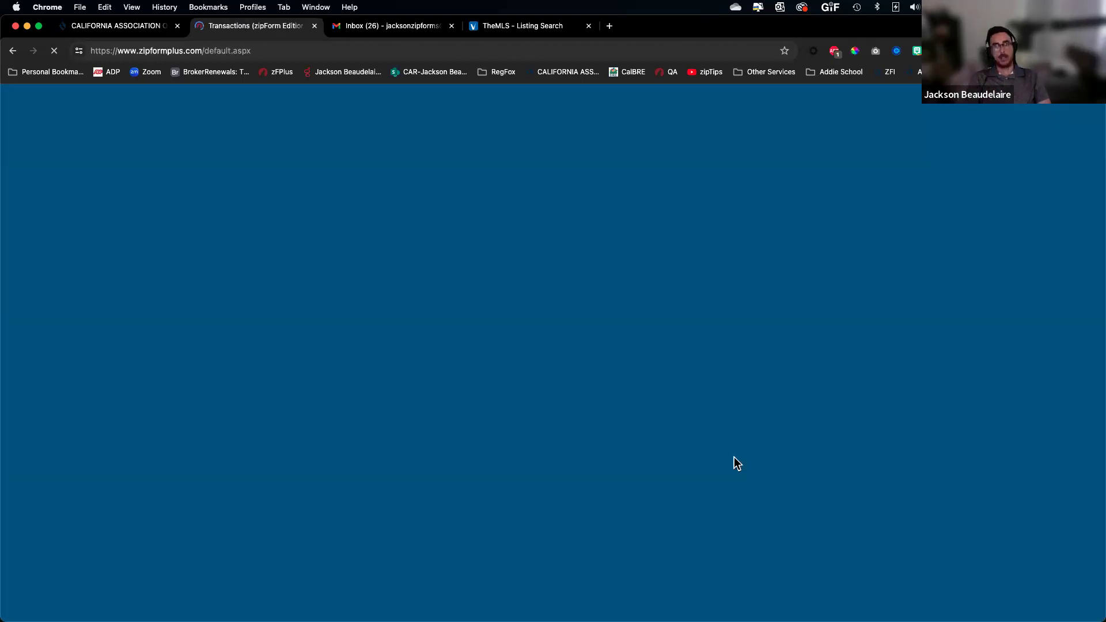
In Gmail, refresh the inbox, open the 'Your signature is requested' email and start signing
click(389, 31)
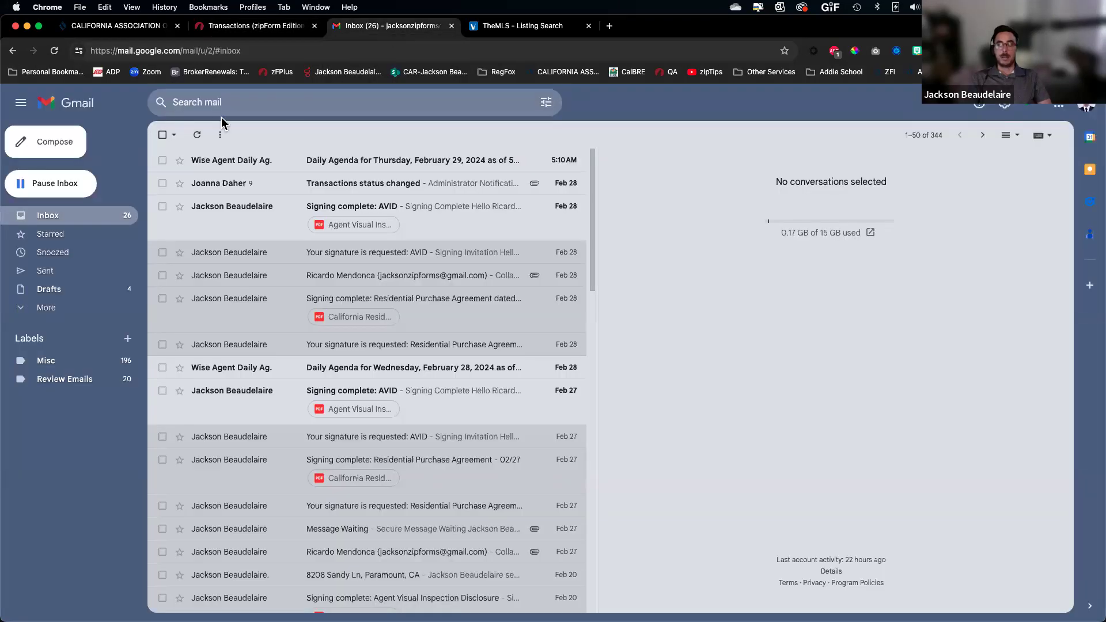
click(198, 136)
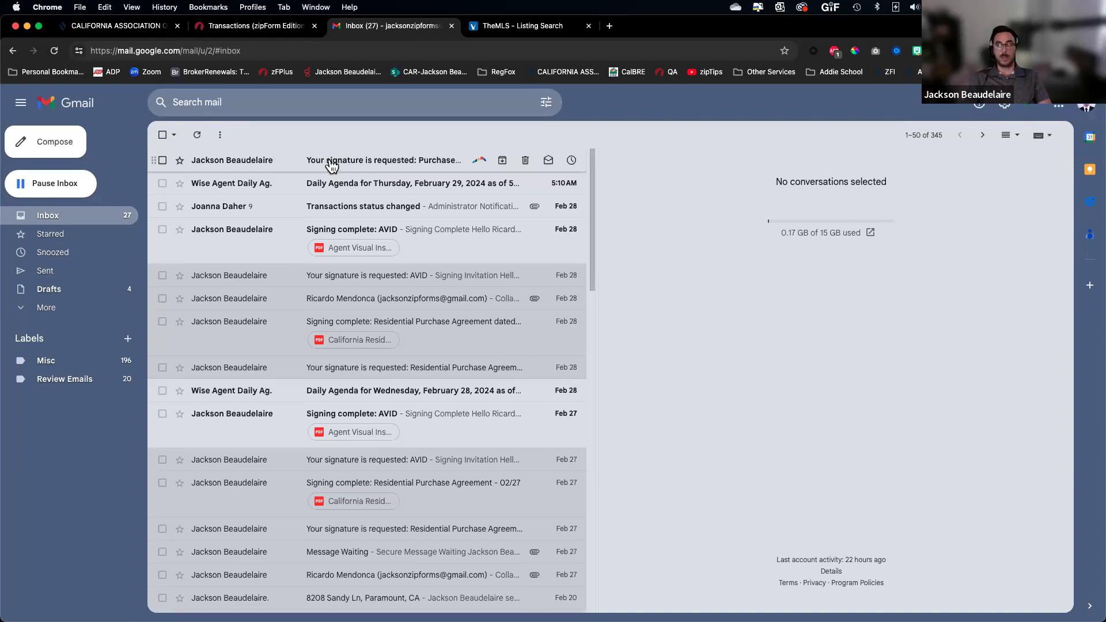
click(332, 164)
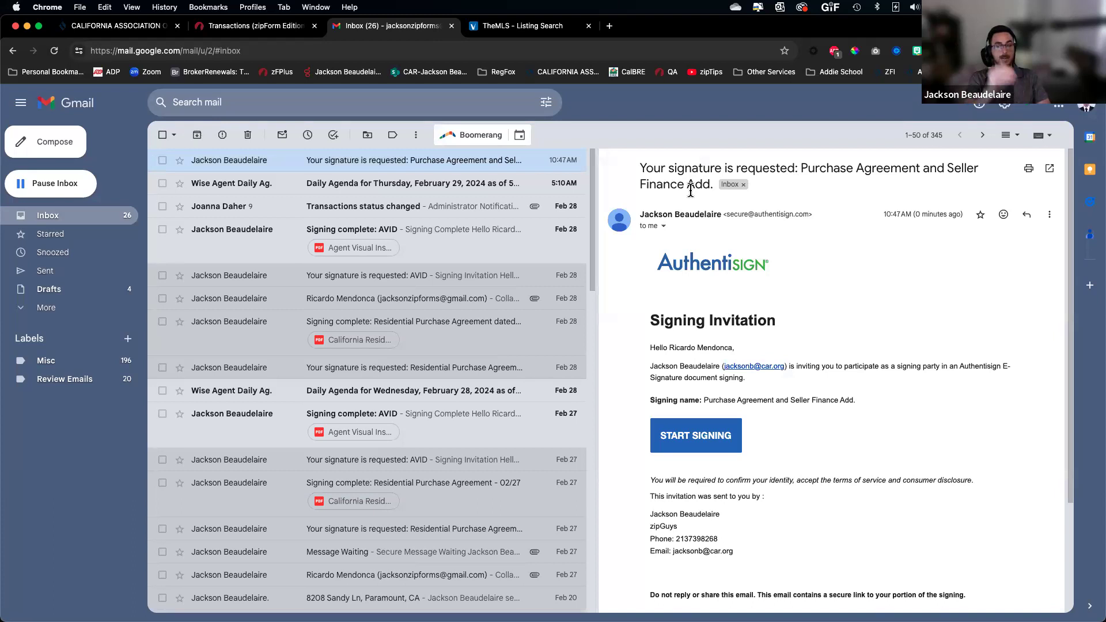
drag(704, 400, 867, 418)
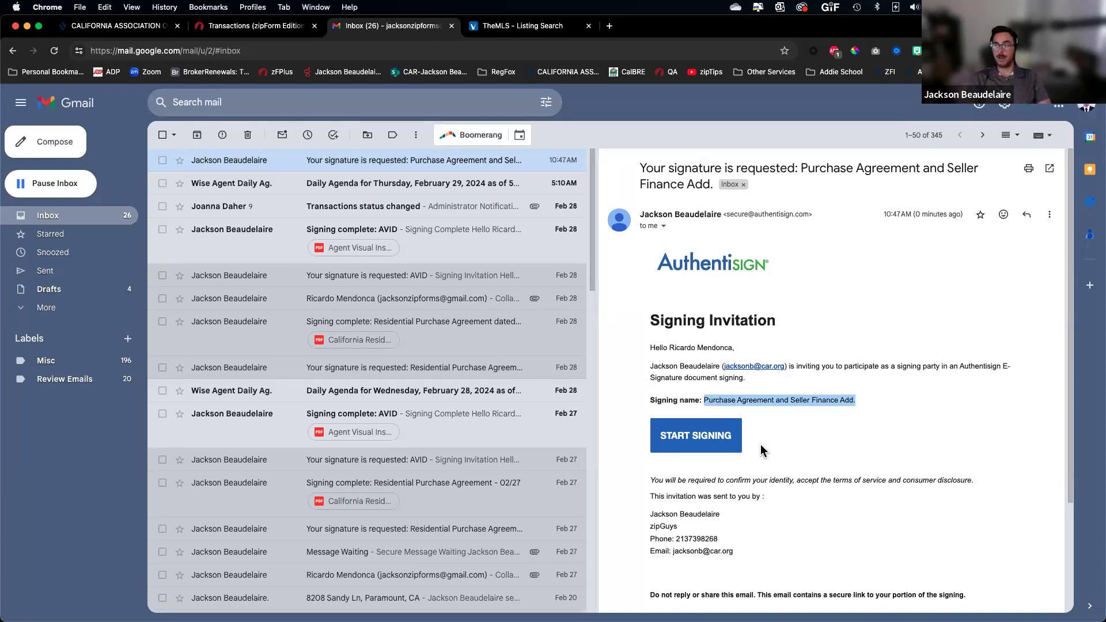
click(701, 439)
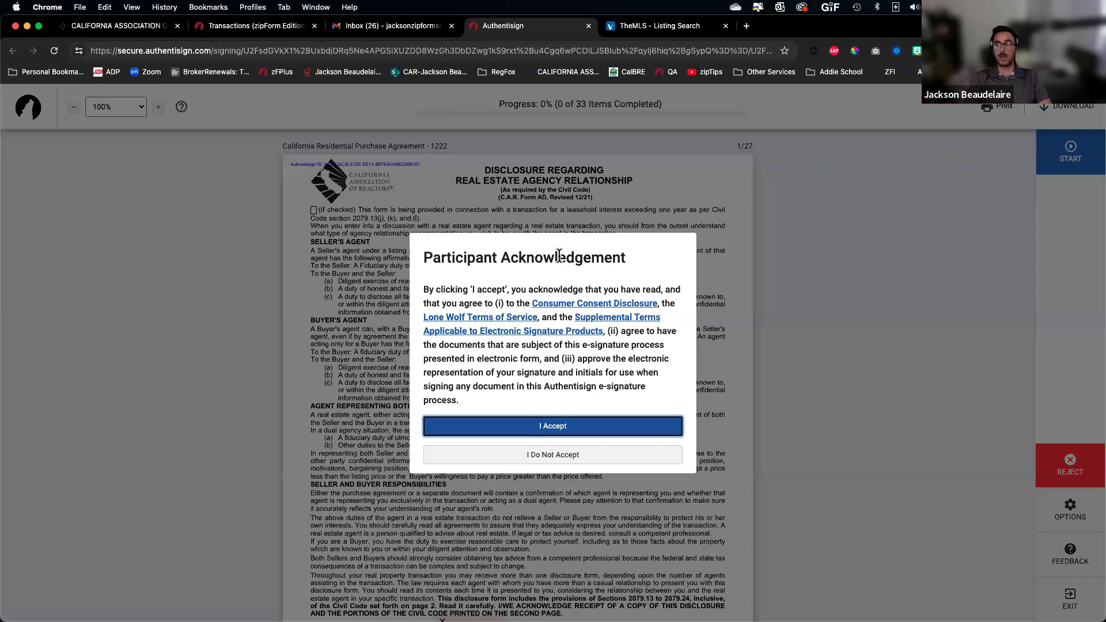
Accept the signing terms and sign the buyer's first five signature fields, including the advisories
click(556, 427)
scroll(447, 366, down, 2)
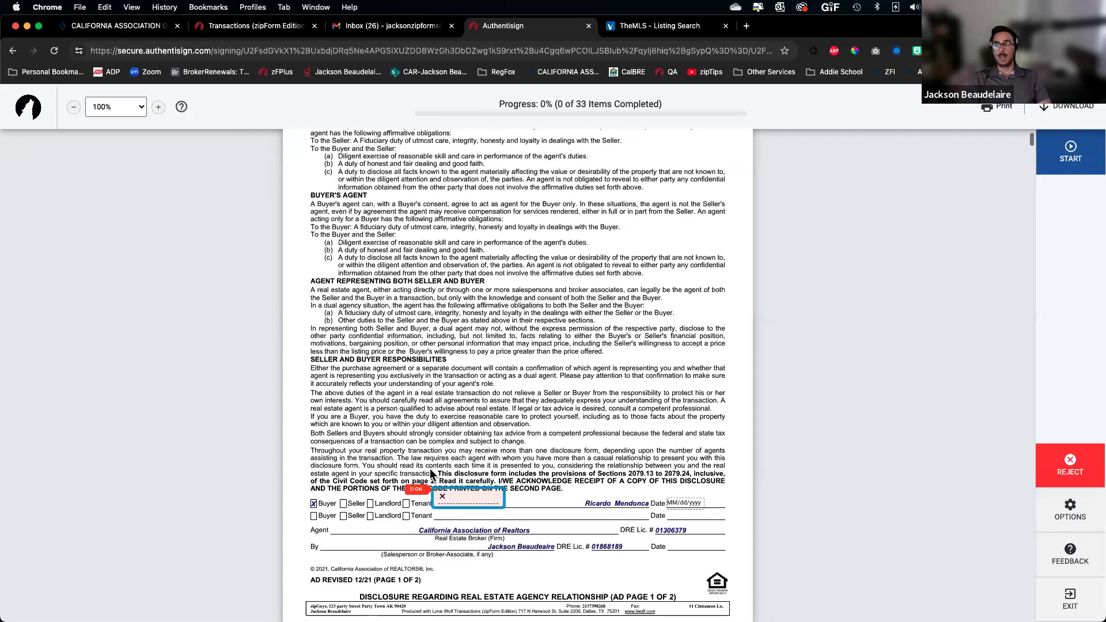
click(471, 497)
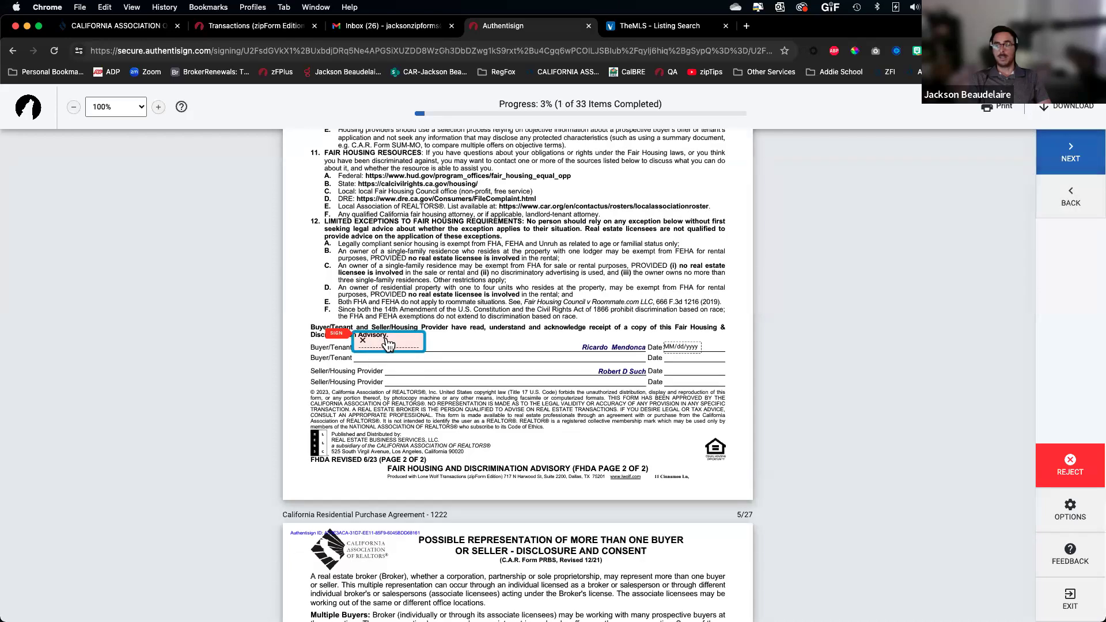
click(383, 342)
click(386, 343)
click(386, 342)
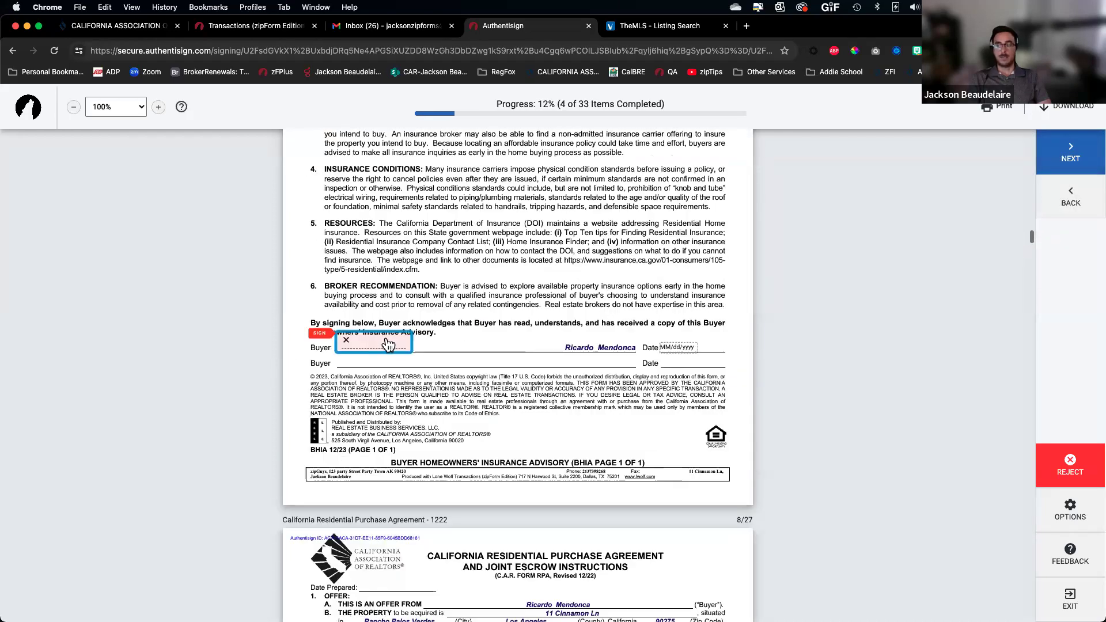
click(386, 339)
Apply the buyer's initials to the next twelve initials fields
click(516, 343)
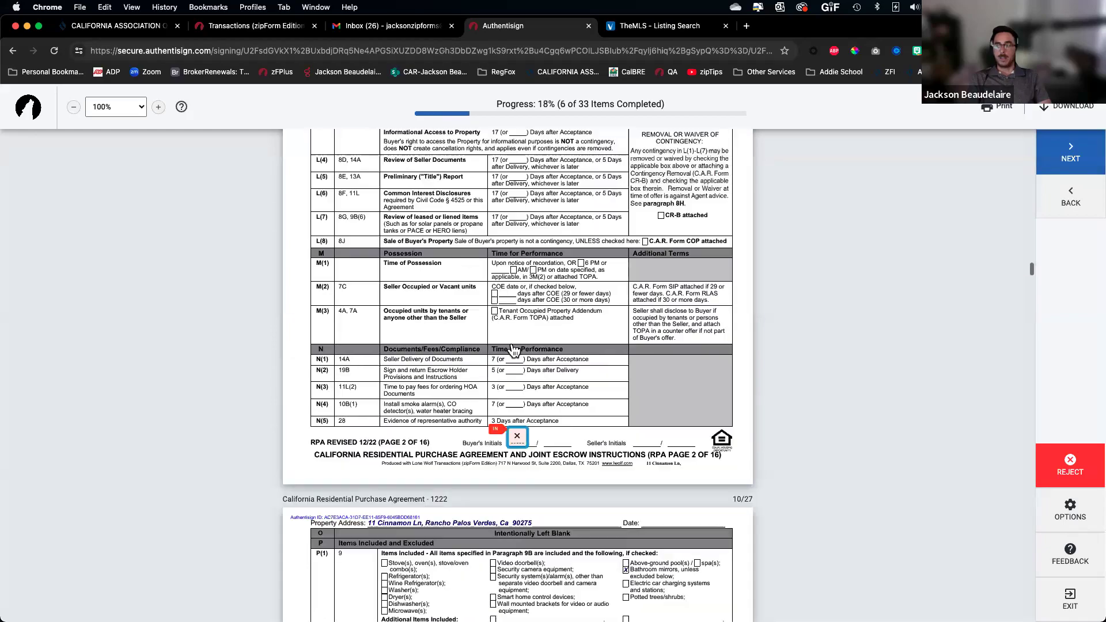
click(515, 343)
click(514, 343)
click(515, 343)
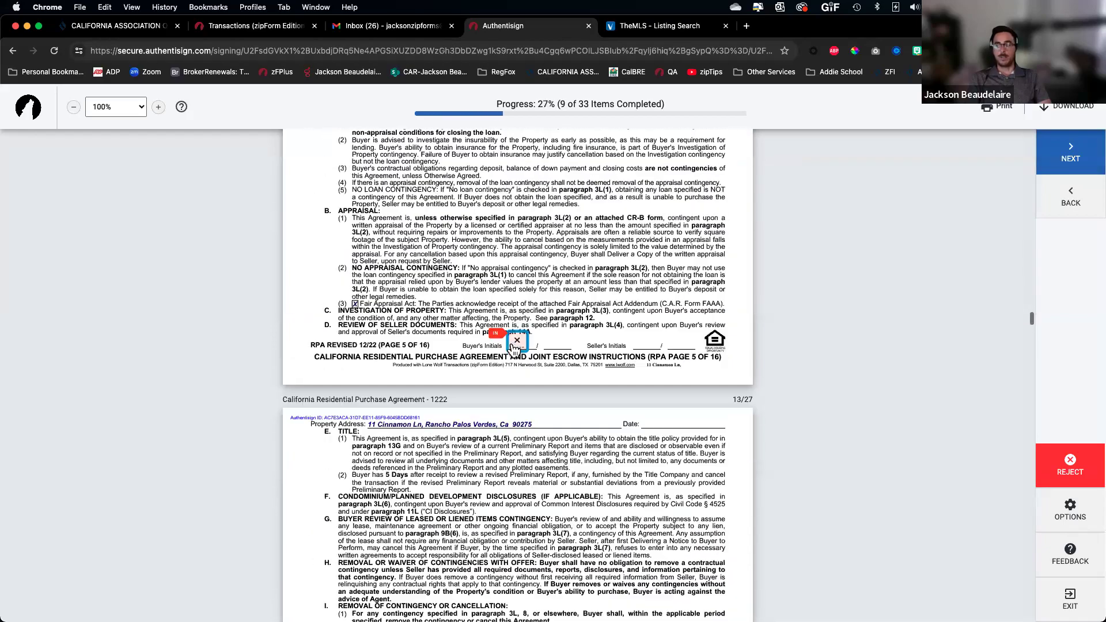
click(513, 344)
click(513, 343)
click(512, 343)
click(512, 343)
click(512, 343)
click(512, 343)
click(512, 344)
click(512, 343)
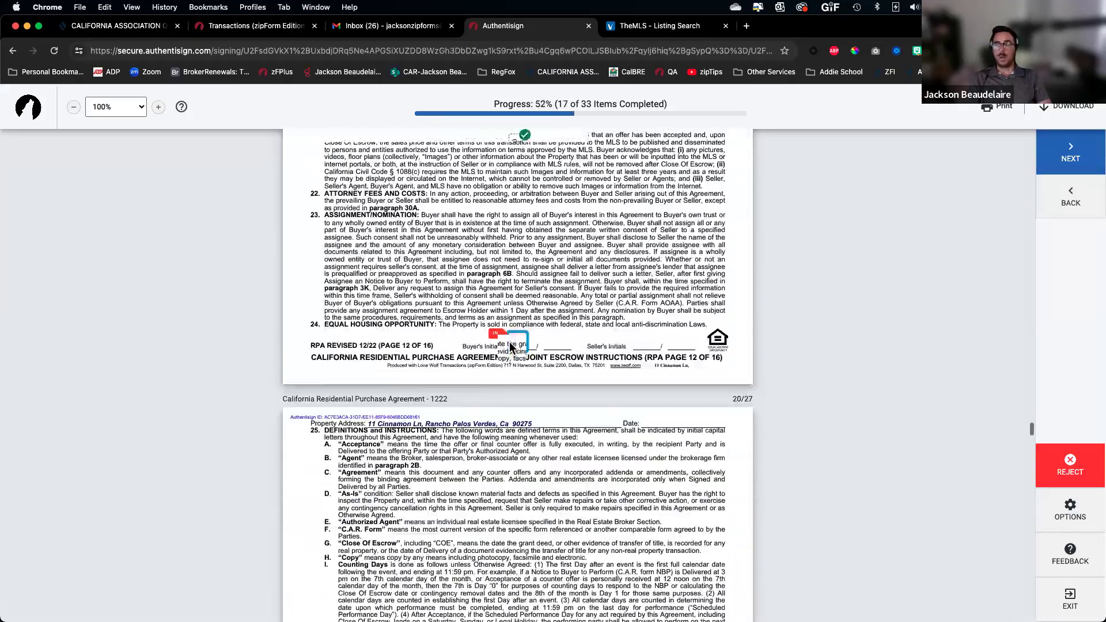
click(512, 344)
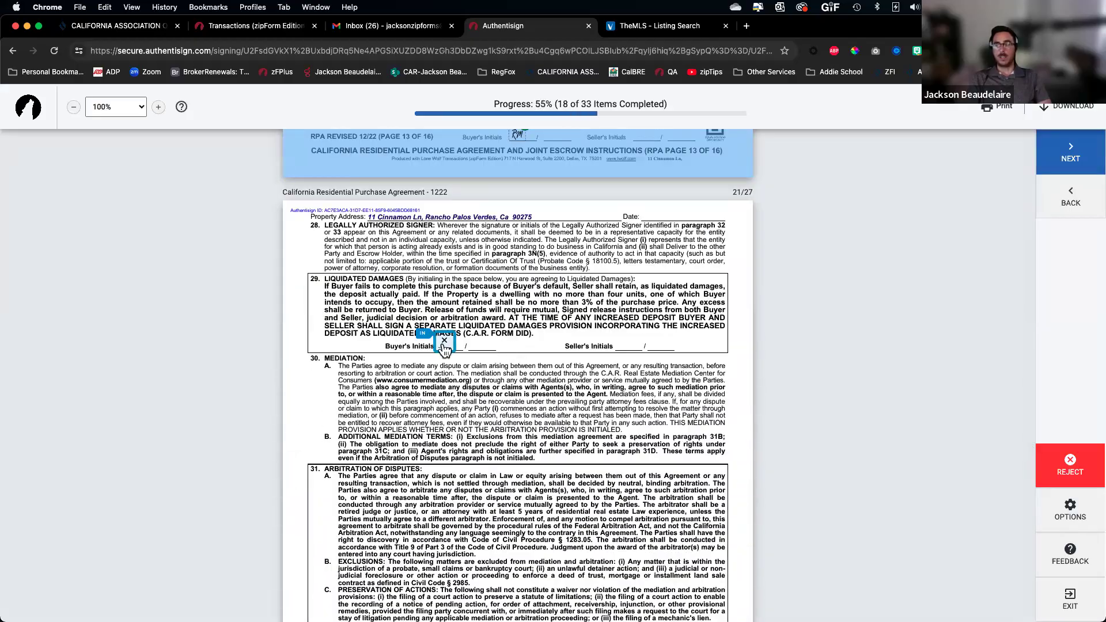
Adopt RM initials for liquidated damages and arbitration, then sign the offer and investigation advisory
scroll(443, 347, up, 5)
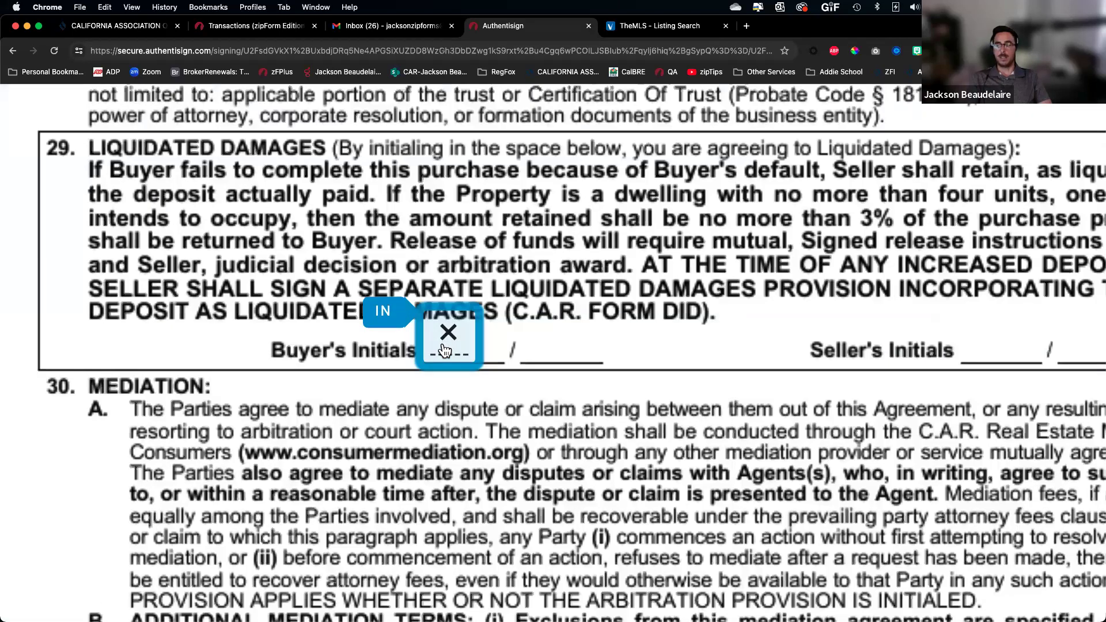
click(443, 346)
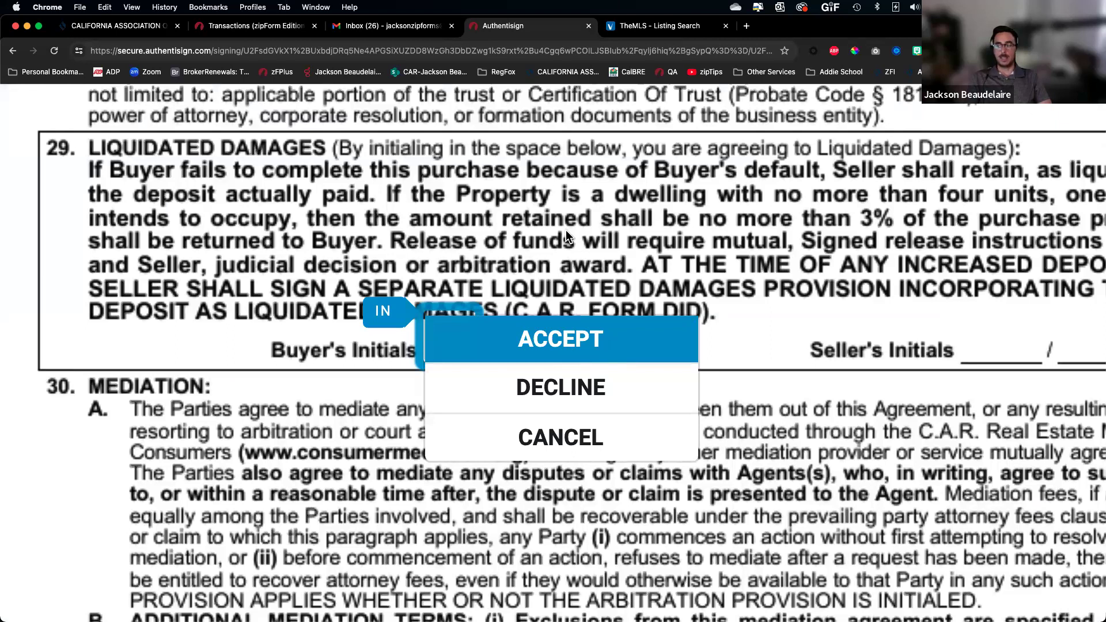
scroll(566, 231, down, 5)
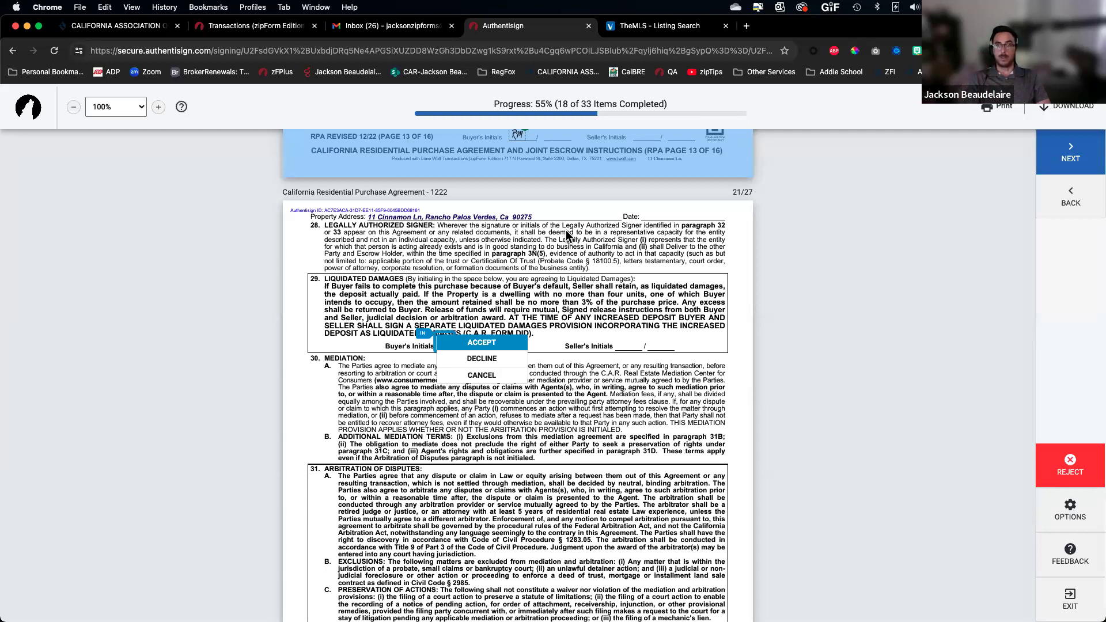
click(487, 344)
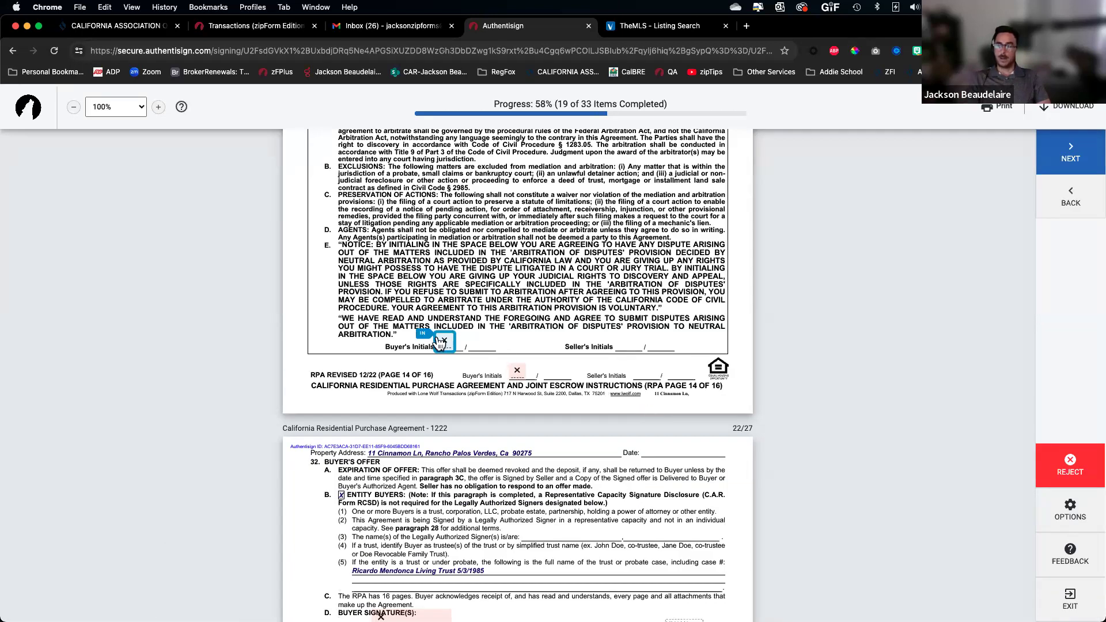
click(440, 342)
click(517, 348)
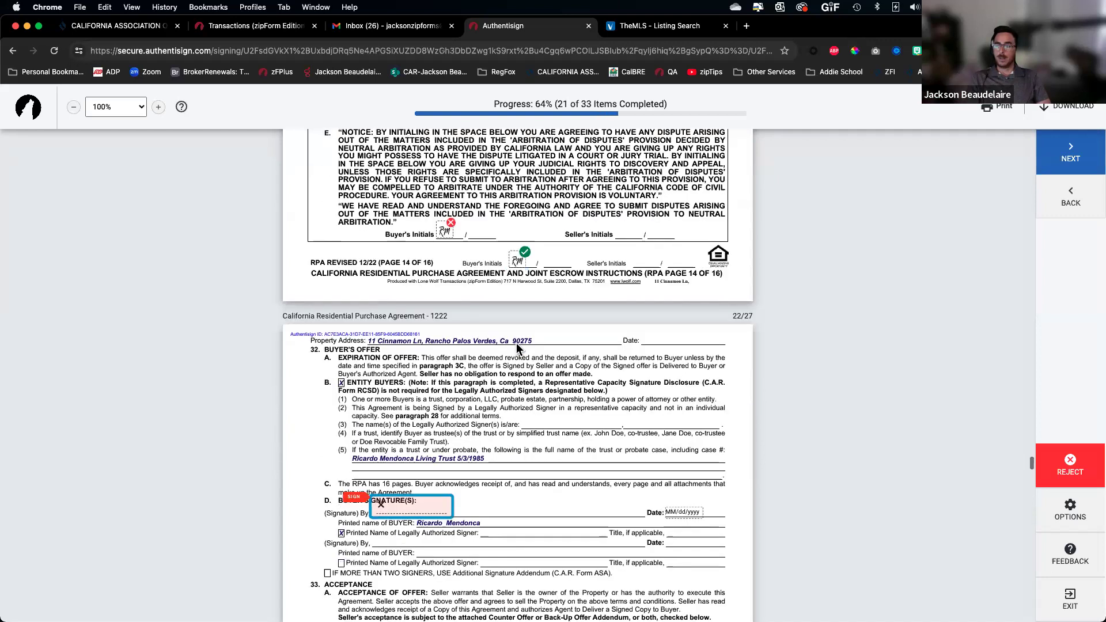
click(419, 347)
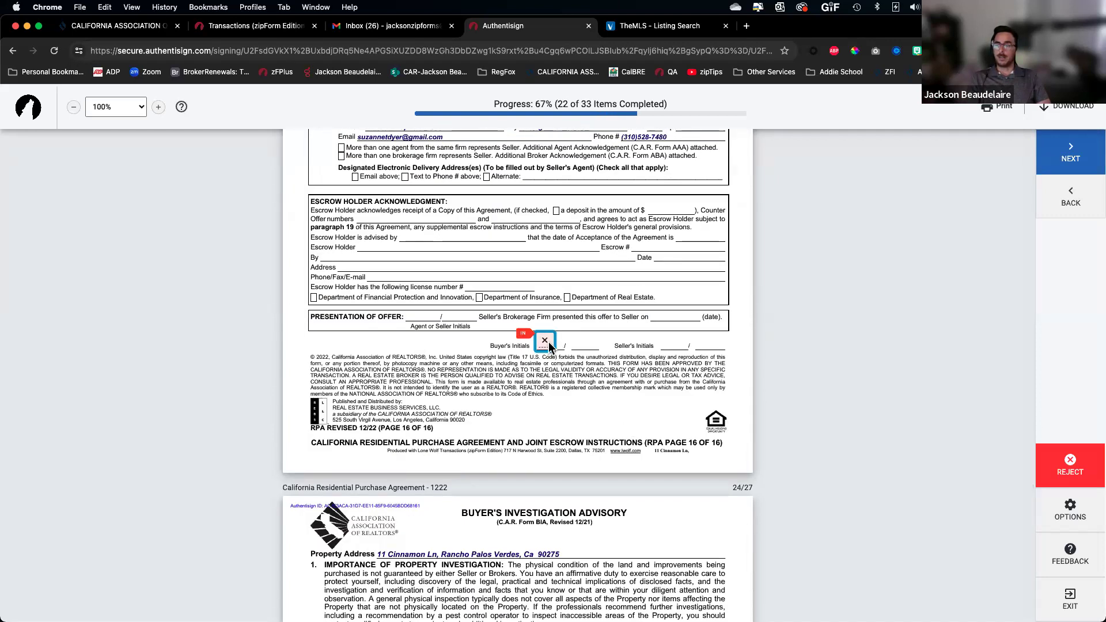
click(545, 343)
click(367, 345)
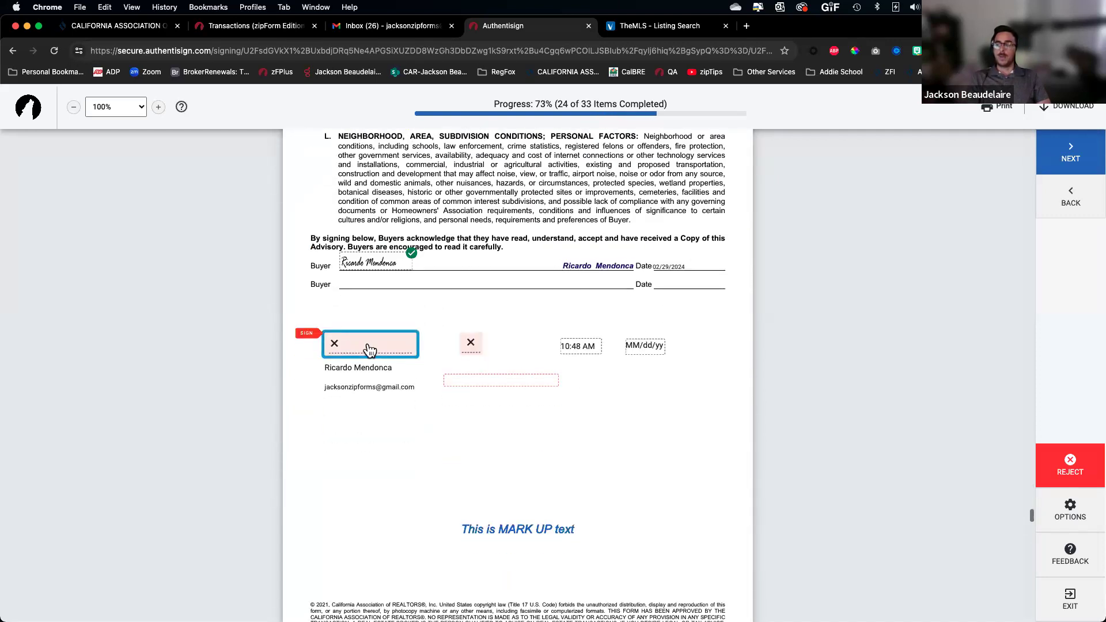
Fit the document to page width and sign the remaining buyer signature field
click(115, 107)
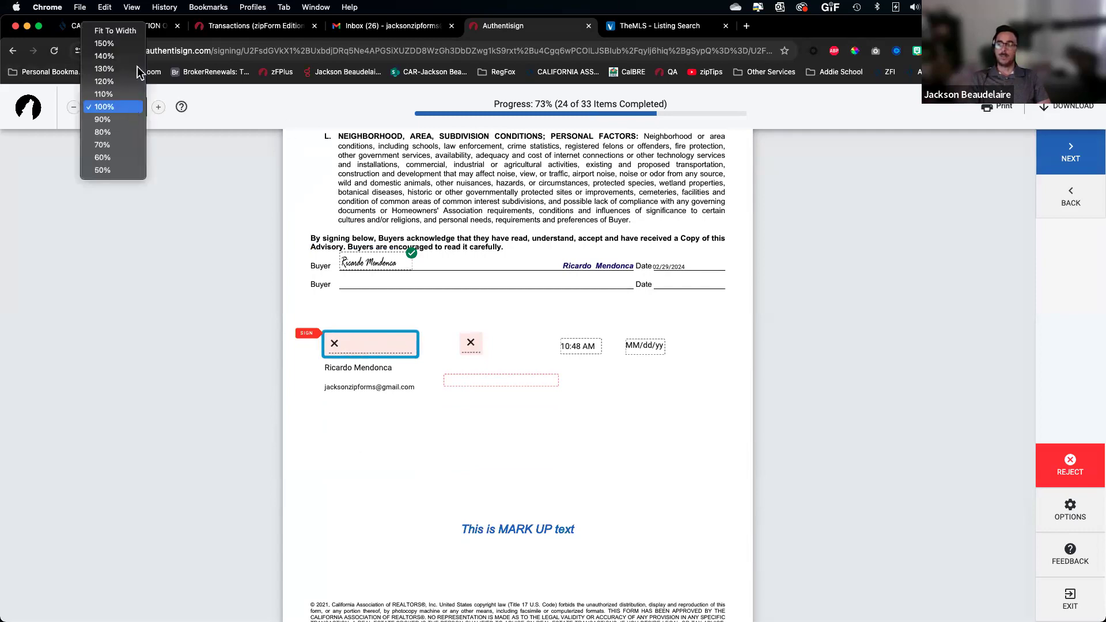
click(369, 282)
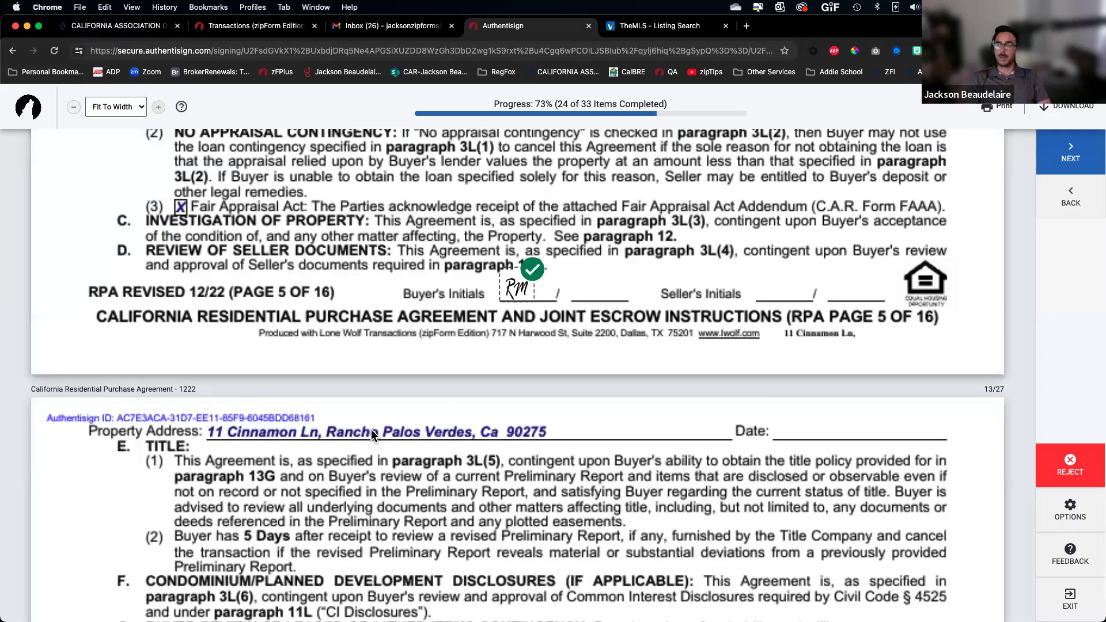
scroll(371, 430, down, 20)
scroll(373, 442, down, 20)
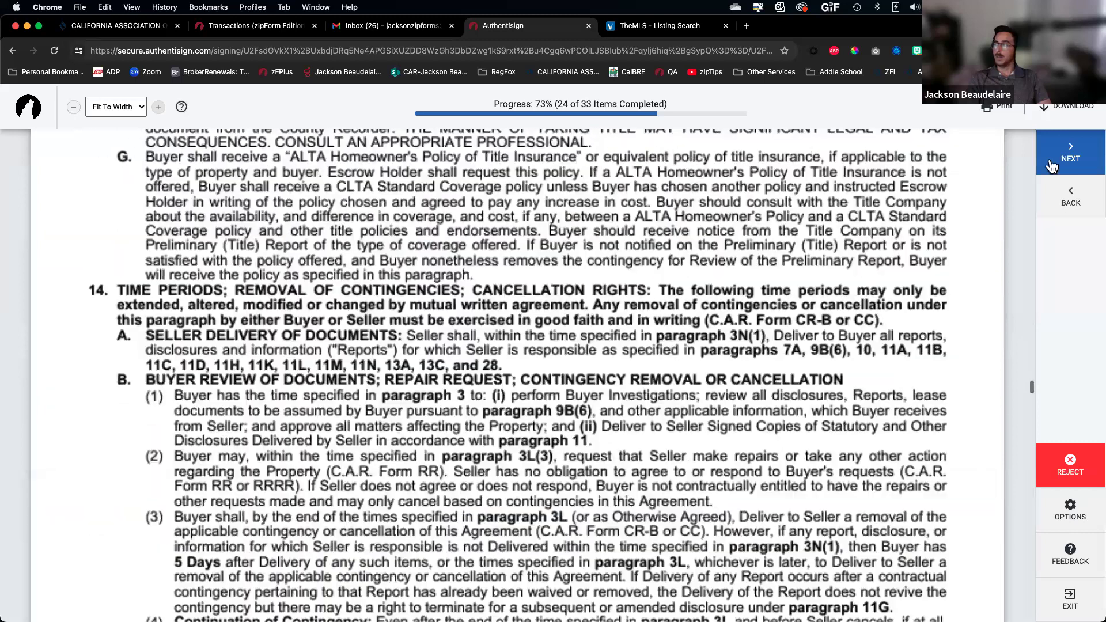
click(1052, 166)
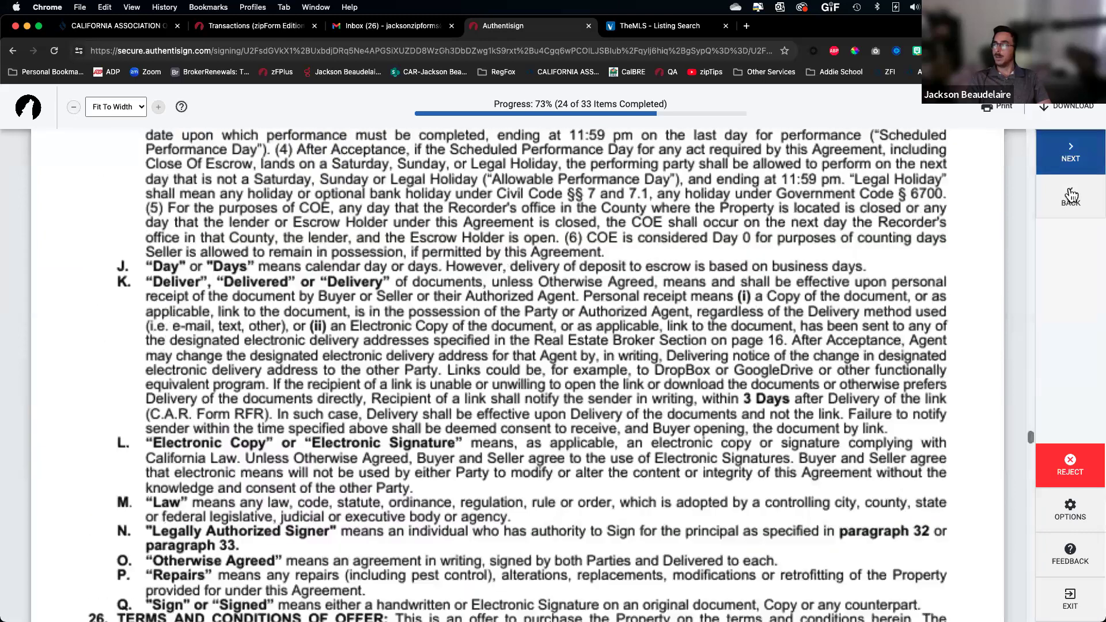
click(188, 313)
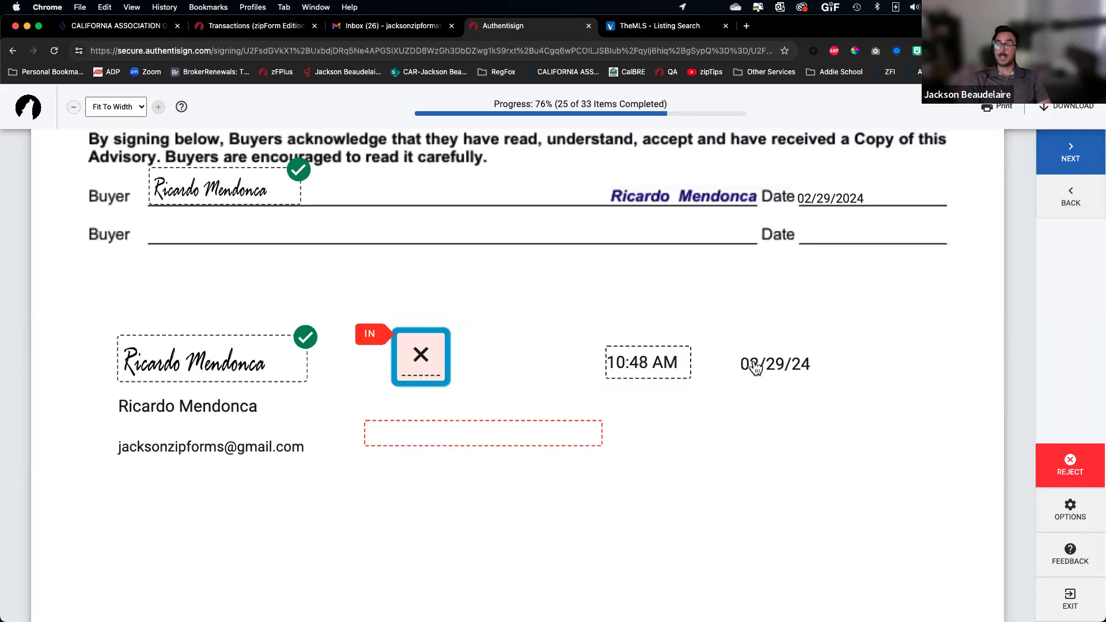
Fill in the buyer's text field with a short 'This is … Text' note, correcting a typo
click(432, 362)
text(This is )
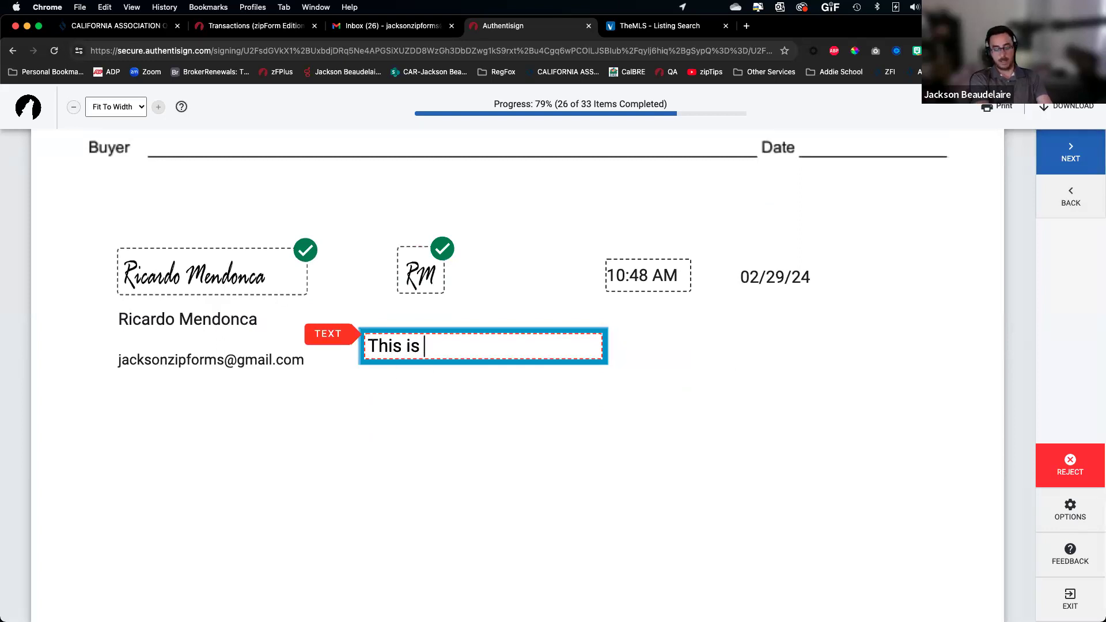
text(Rc)
key(BackSpace)
text(icardo)
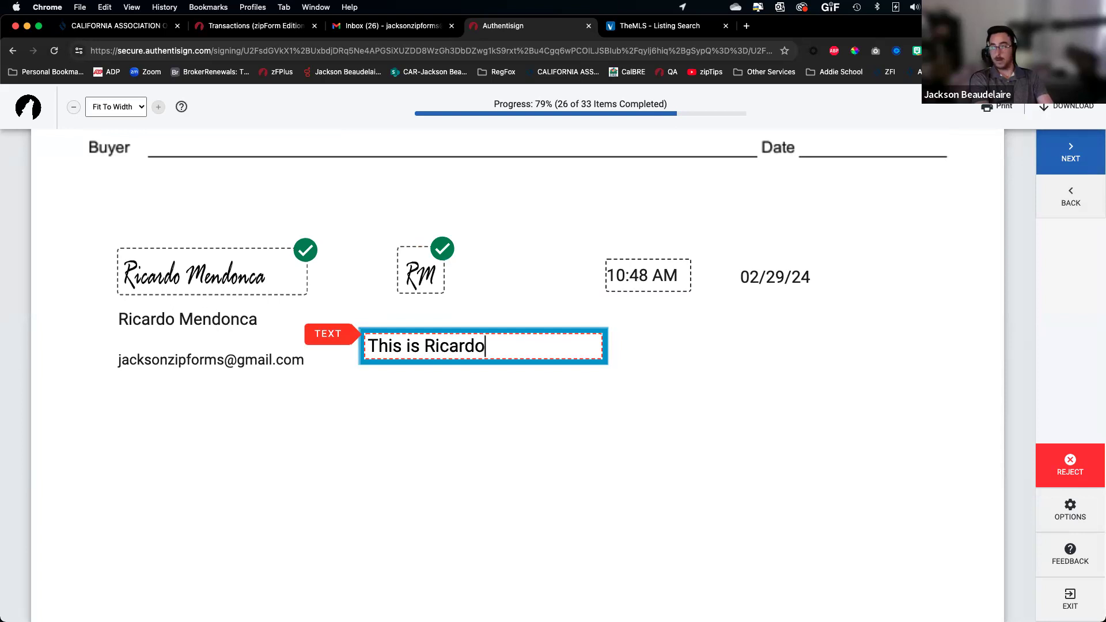
text( Text)
click(724, 360)
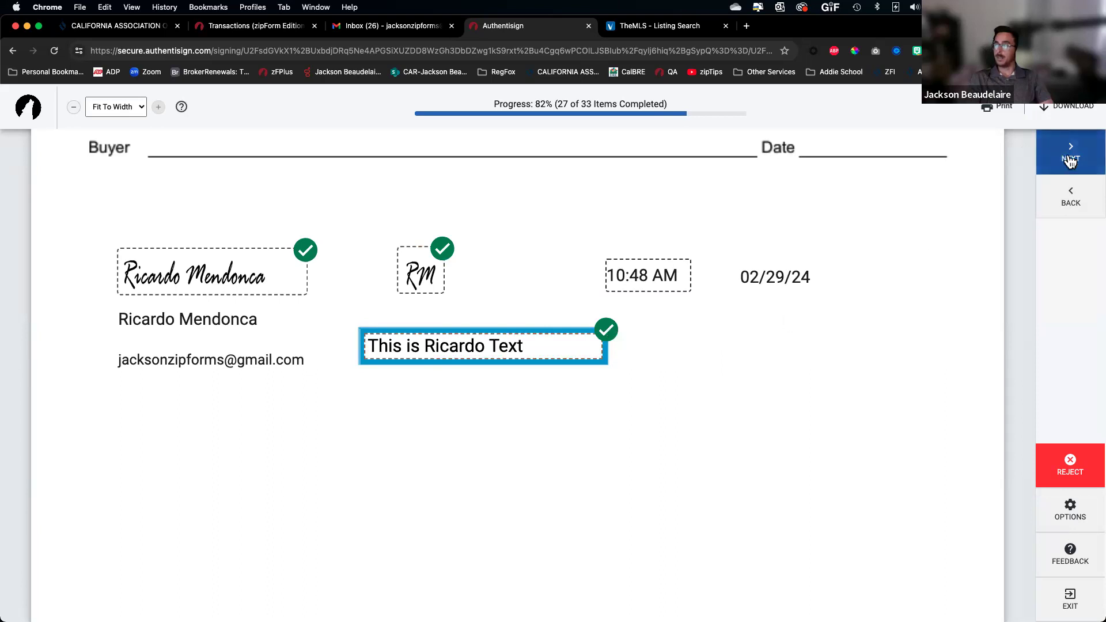
Sign and initial the last buyer fields, including the privacy act acknowledgement, reaching 33 of 33
click(1070, 160)
click(241, 332)
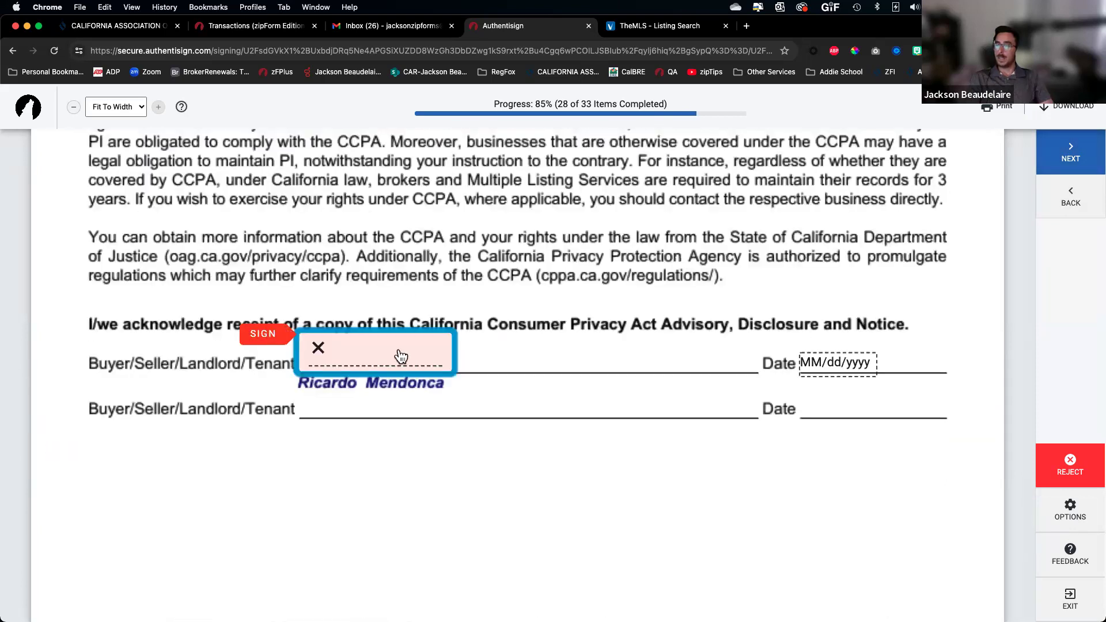
click(398, 348)
click(529, 354)
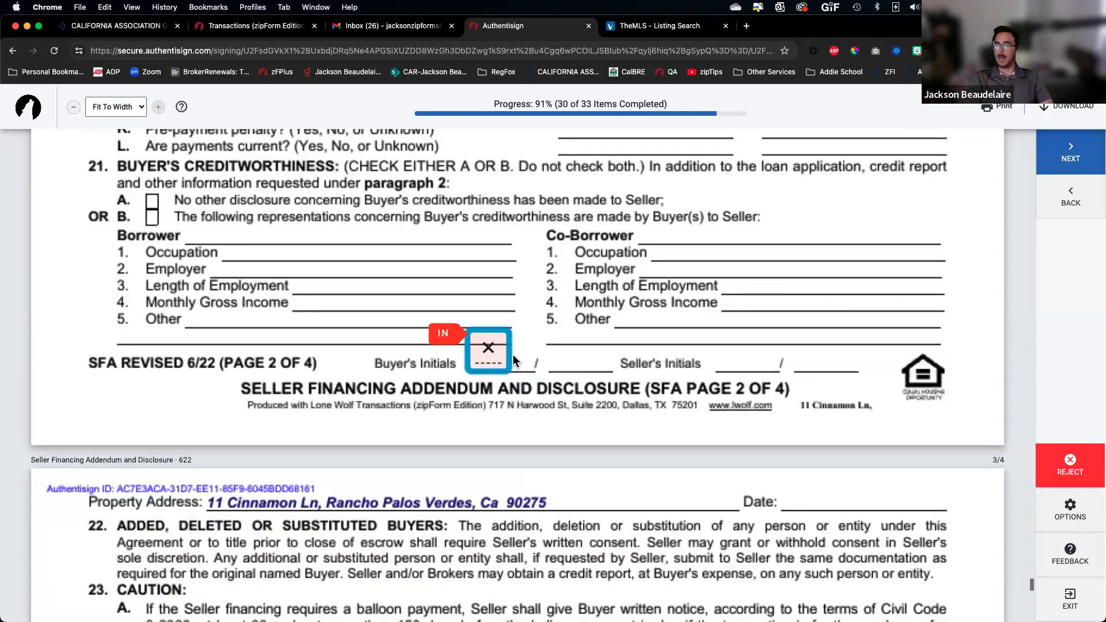
click(492, 354)
click(218, 360)
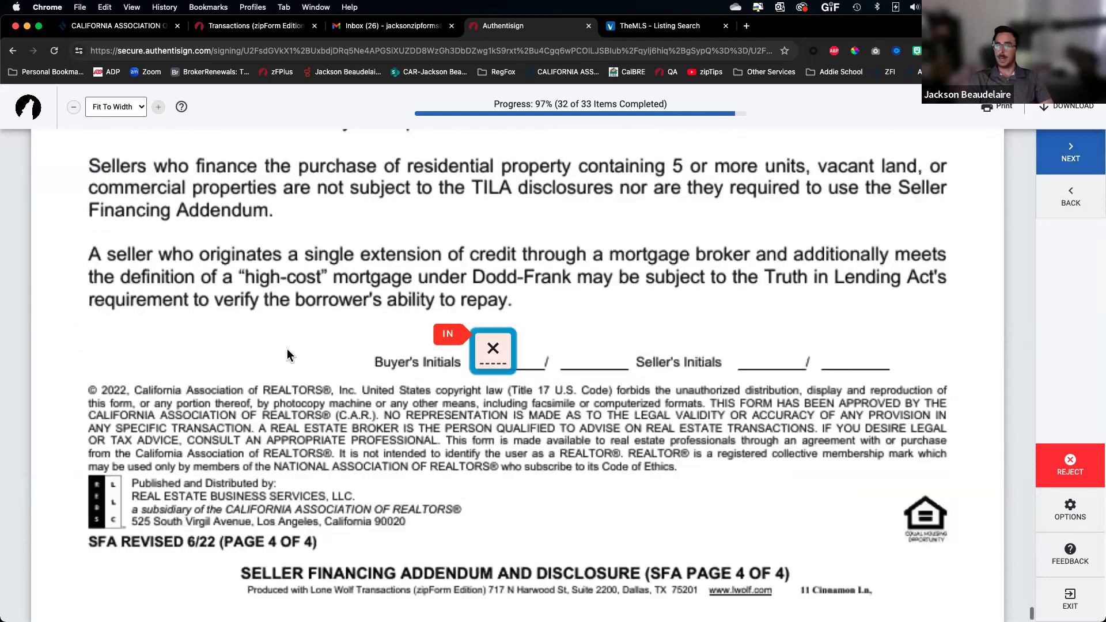
click(504, 354)
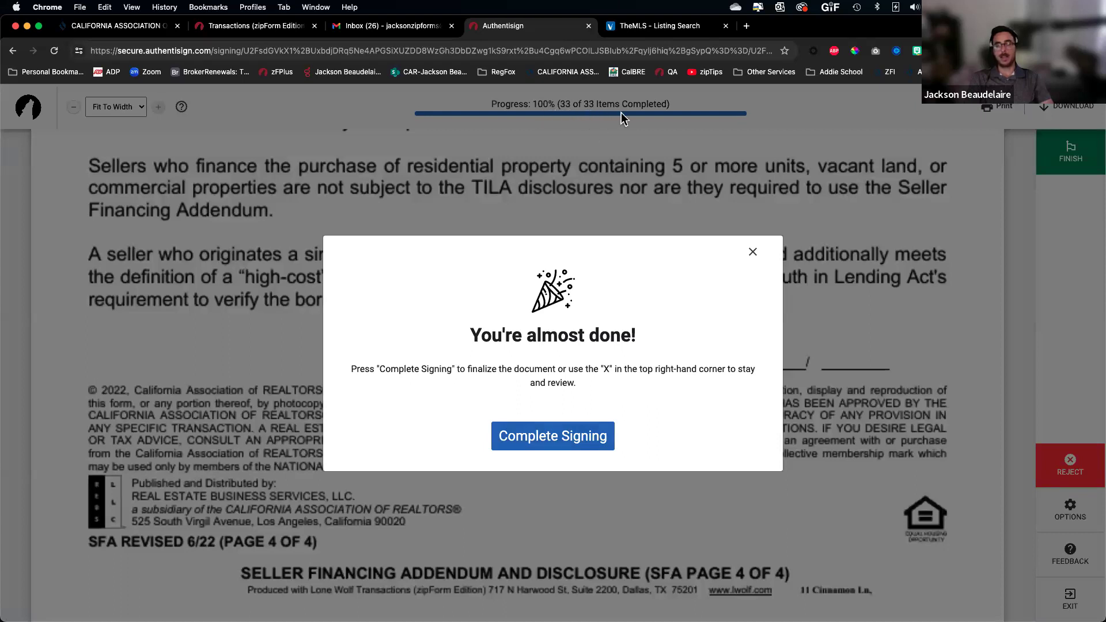
Complete the buyer's signing and bring up the Outlook invitation for the next signing request
click(559, 436)
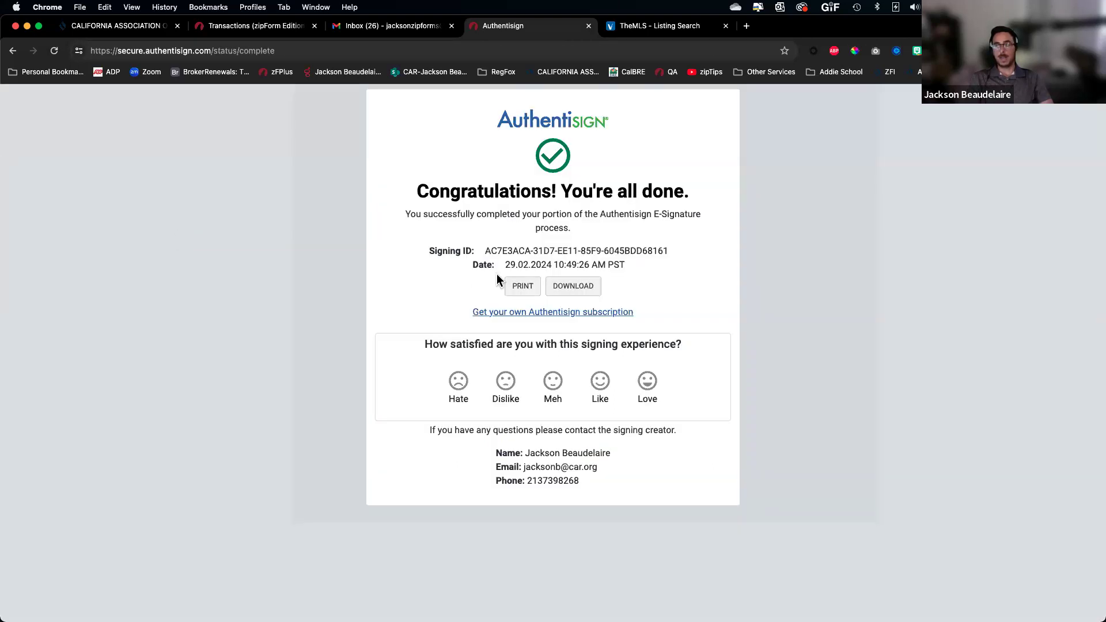
scroll(473, 280, up, 5)
scroll(474, 280, right, 3)
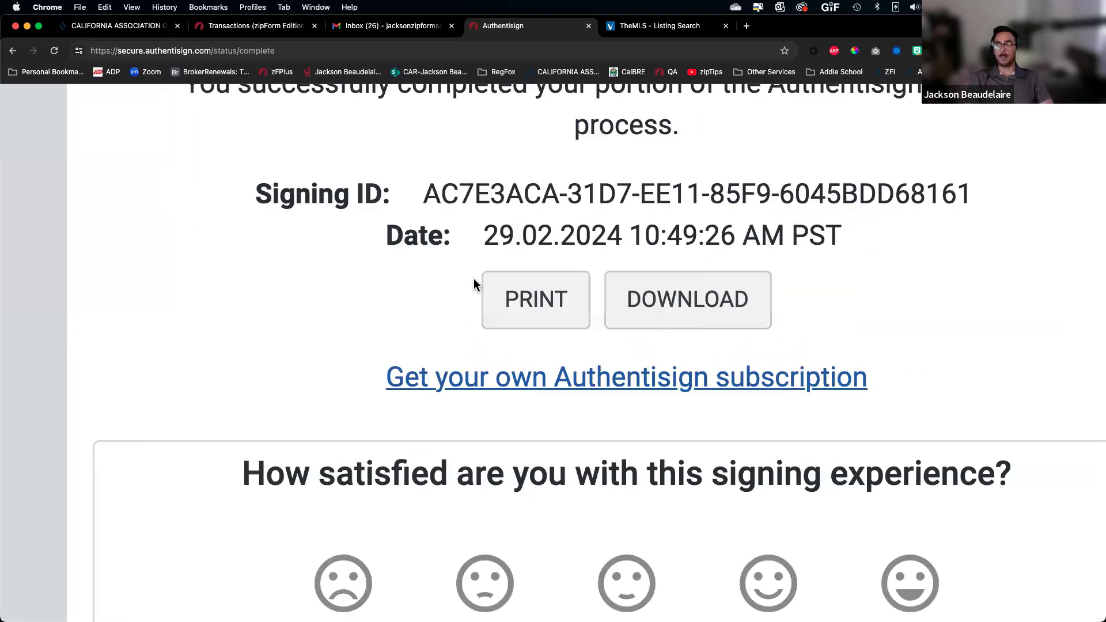
scroll(490, 330, down, 5)
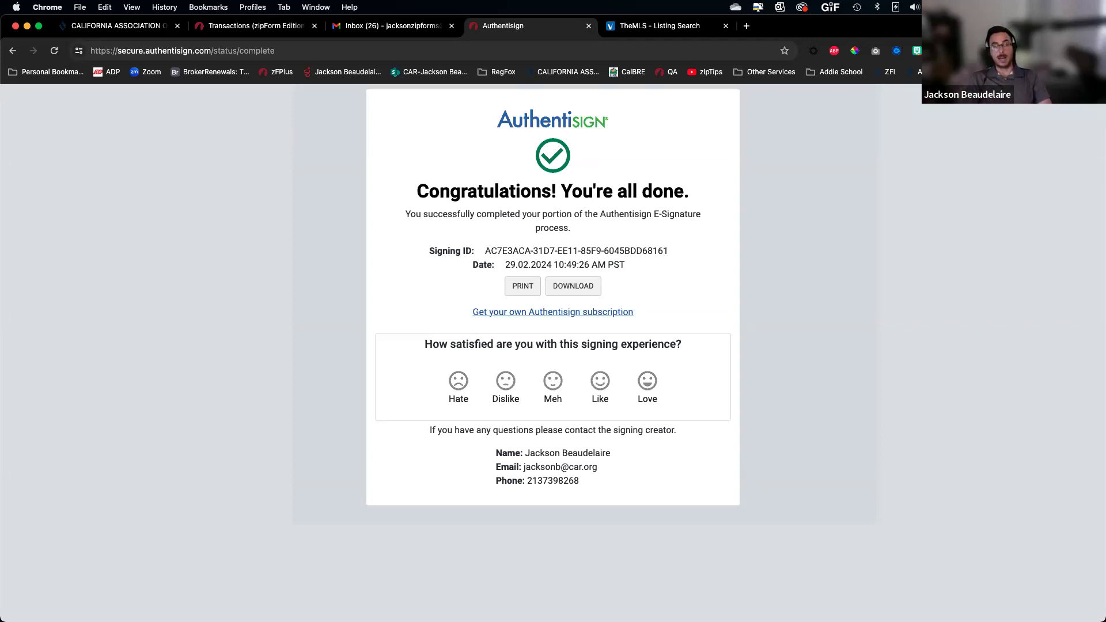
key(ctrl+Up)
key(ctrl+Up)
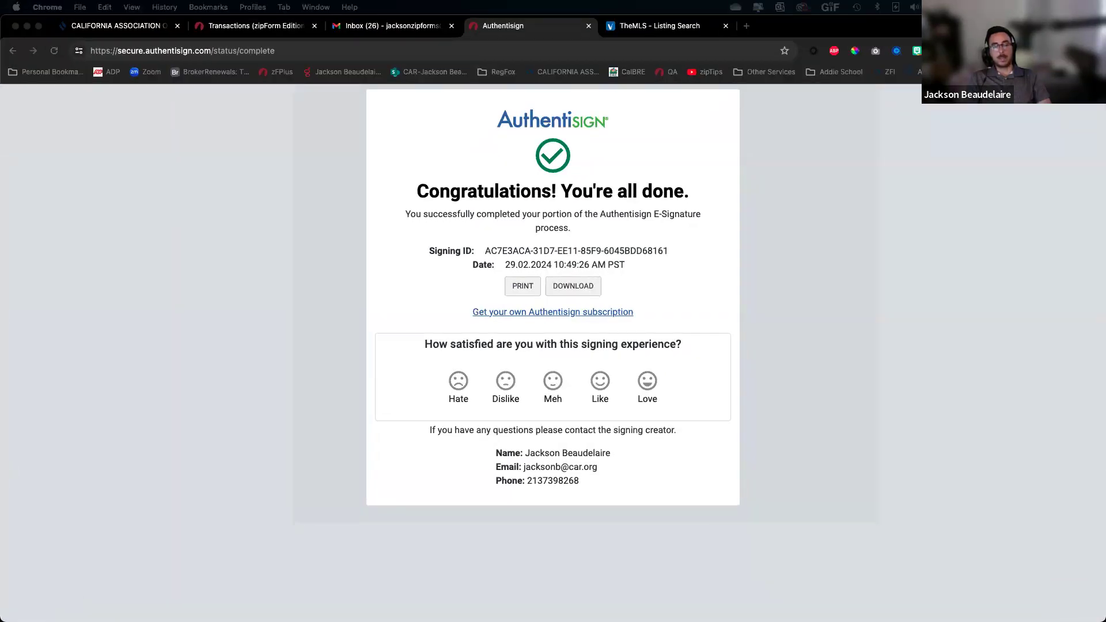
drag(1, 115, 319, 39)
scroll(457, 533, down, 4)
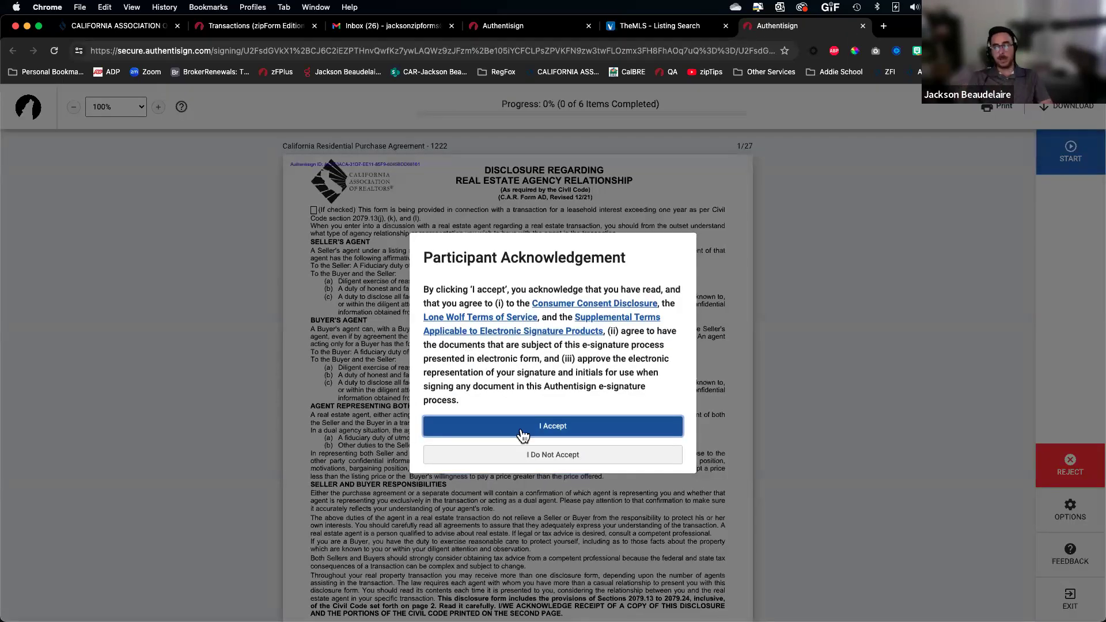
Accept the terms, sign the four agent signature lines, add initials and text, and complete signing
click(554, 429)
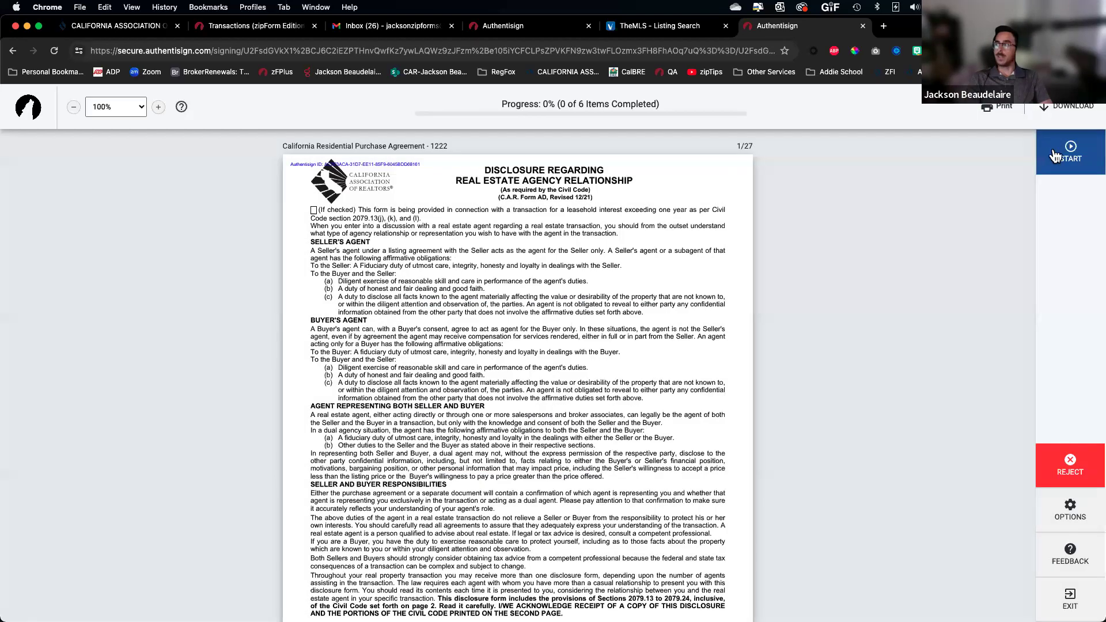
click(1064, 156)
click(361, 337)
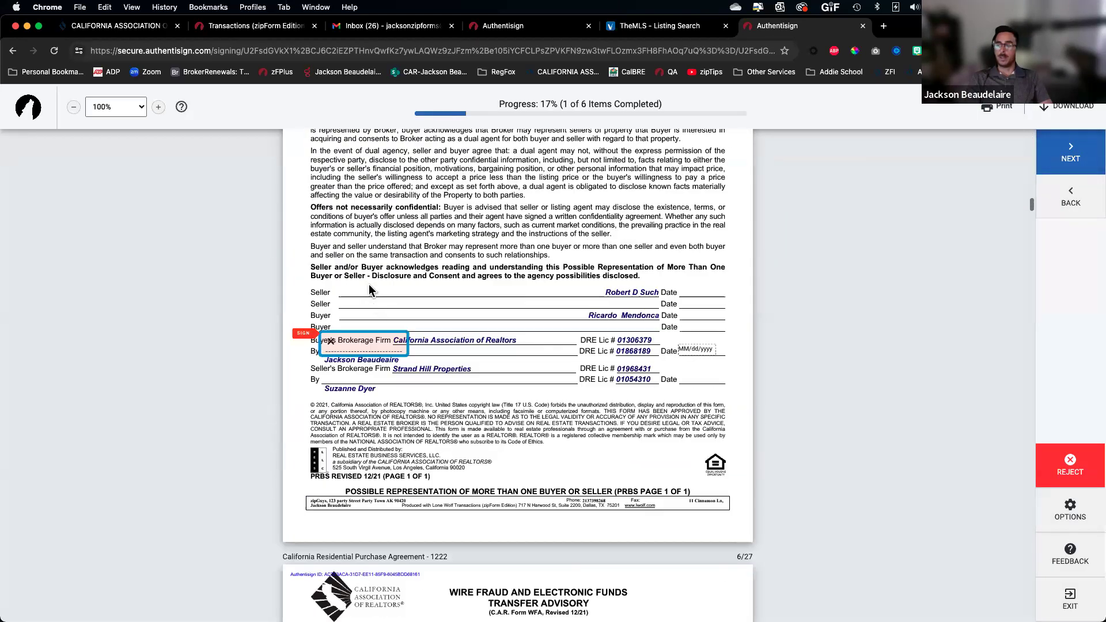
click(375, 351)
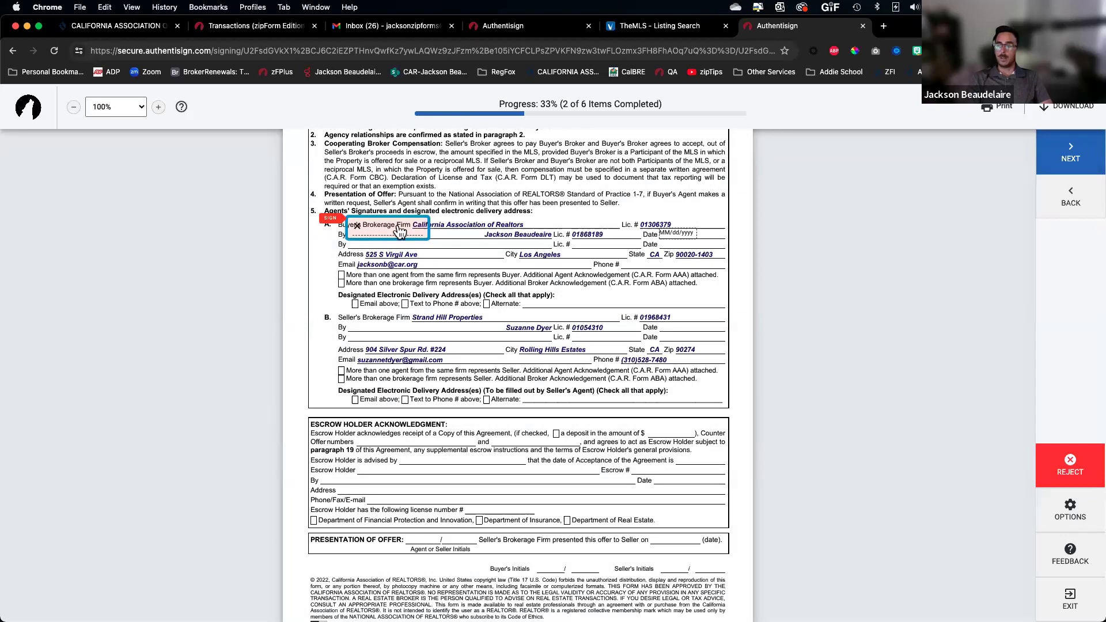
click(367, 220)
click(353, 344)
click(473, 338)
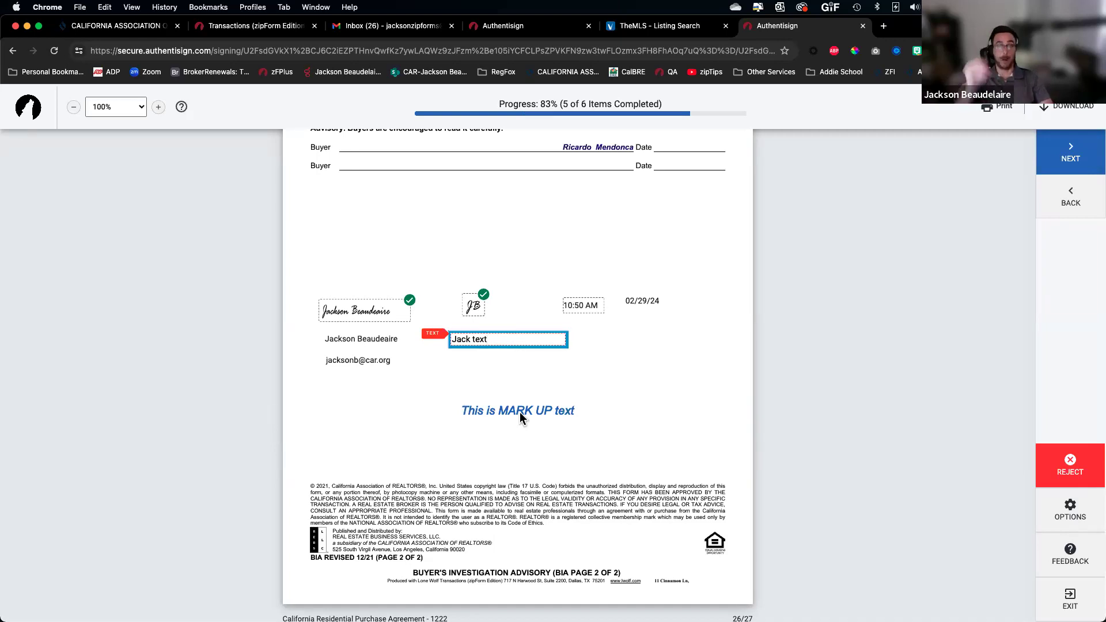
click(637, 346)
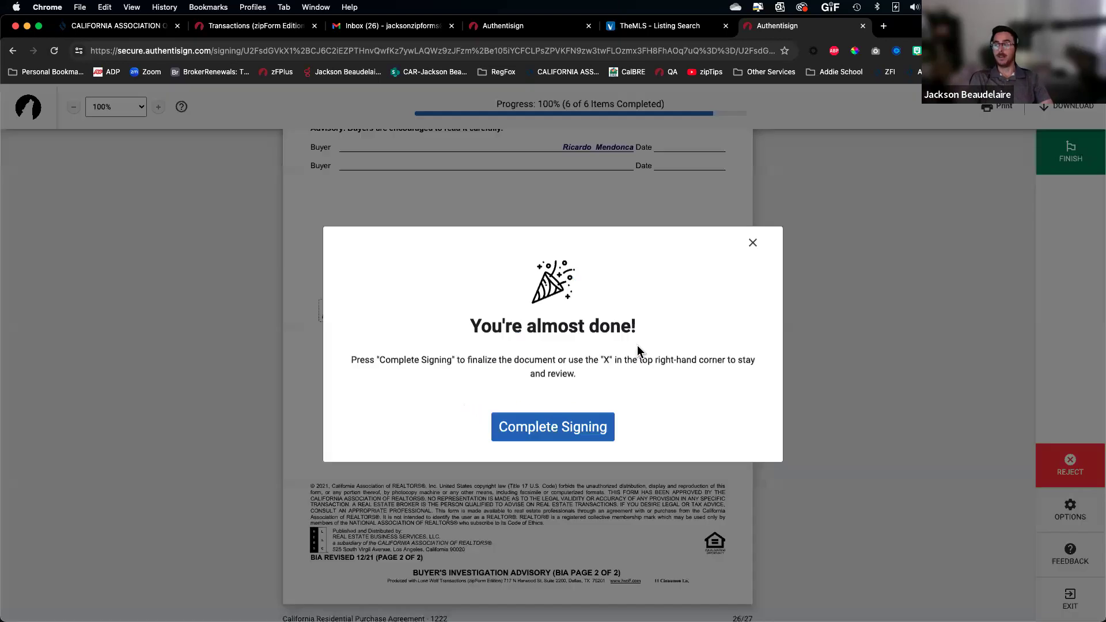
click(586, 441)
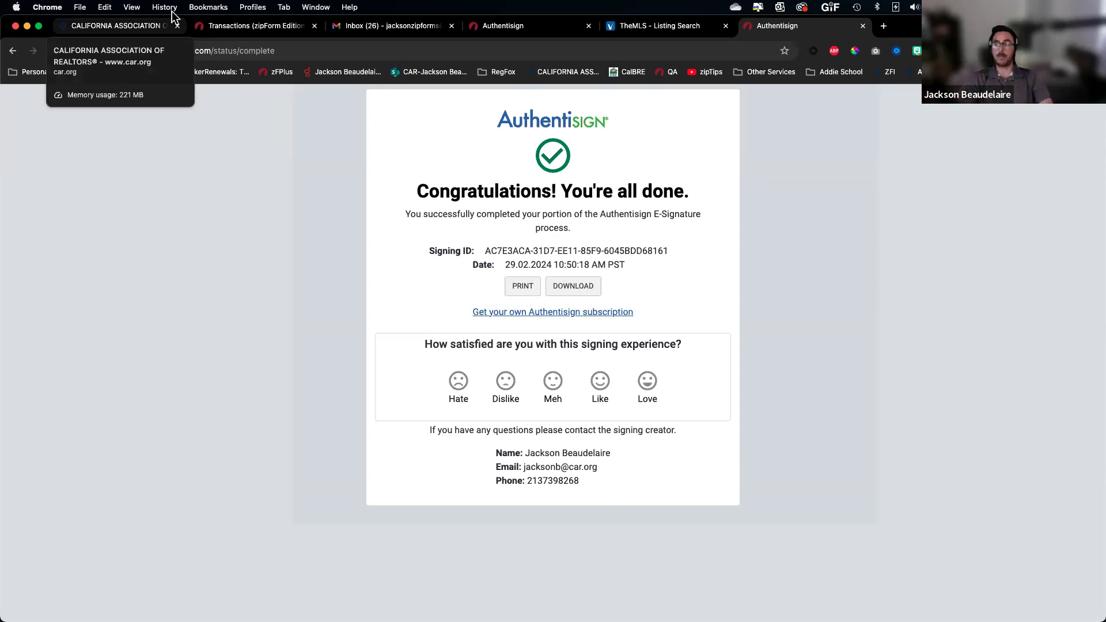
Add AVID #1 to Docs after acceptance through an 'avid' form search and open it
click(214, 32)
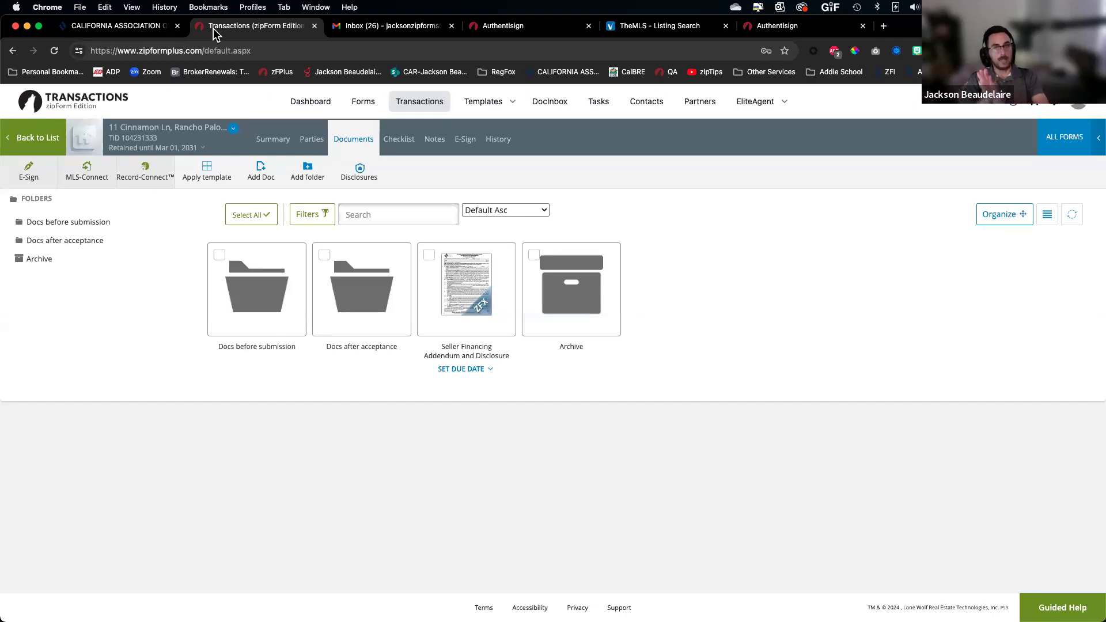
click(381, 244)
click(1064, 149)
click(988, 179)
text(avid)
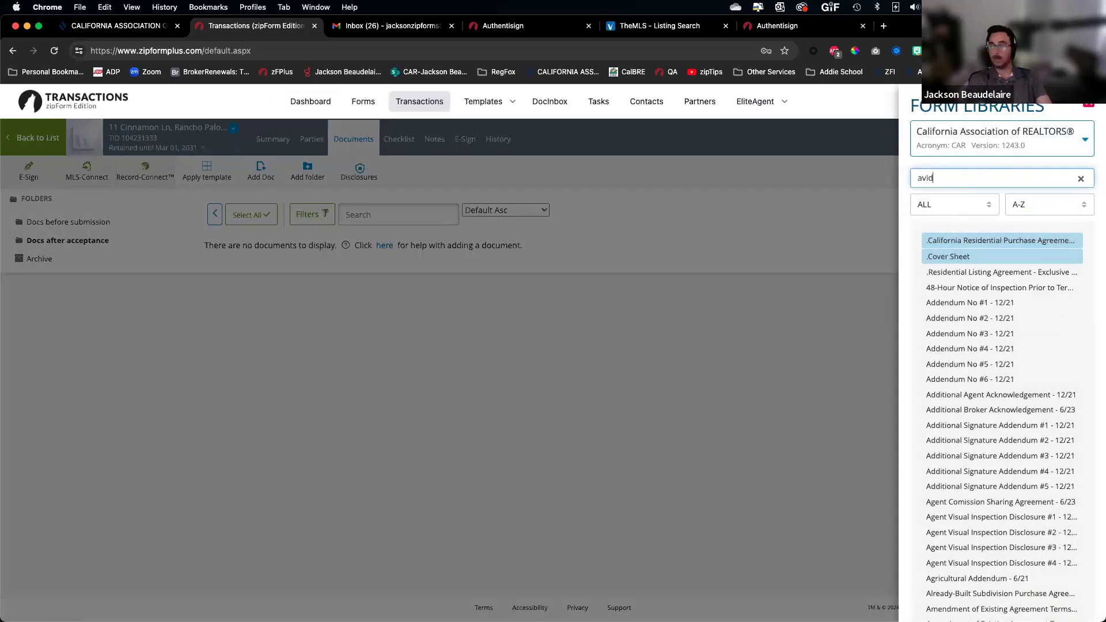
click(1006, 247)
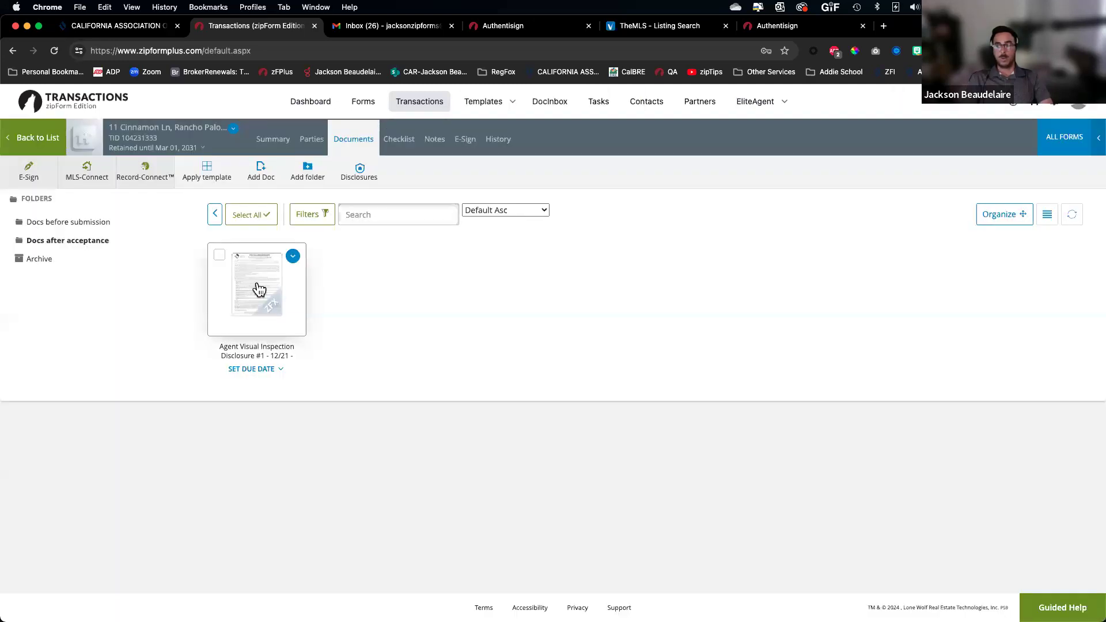
click(257, 284)
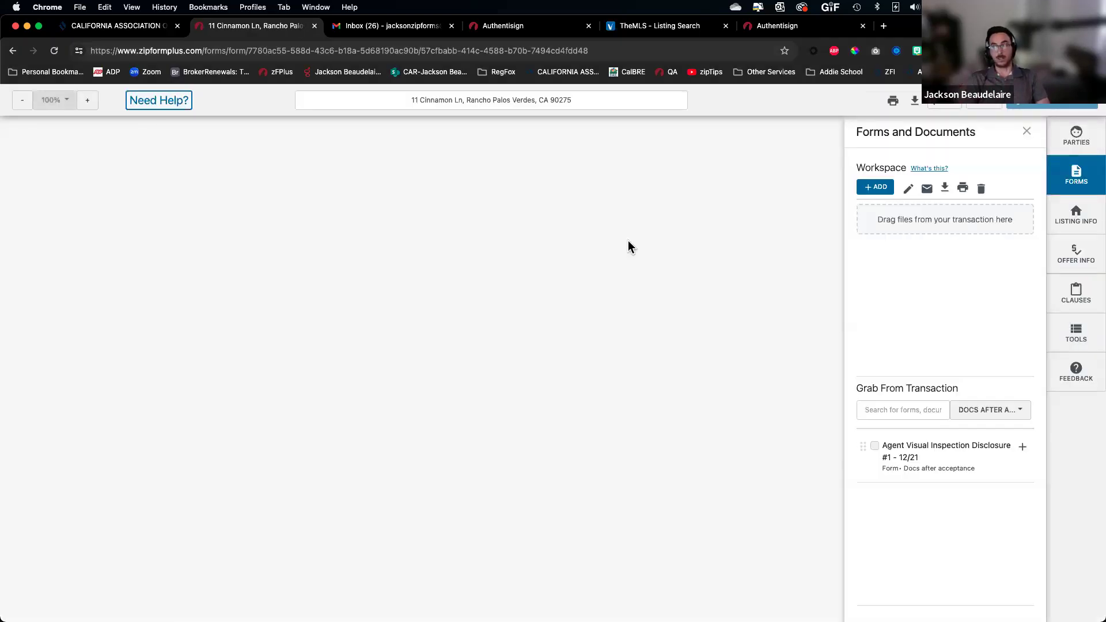
Fill the inspecting agent's name into the AVID's inspection signature line
scroll(426, 484, down, 5)
scroll(426, 484, down, 8)
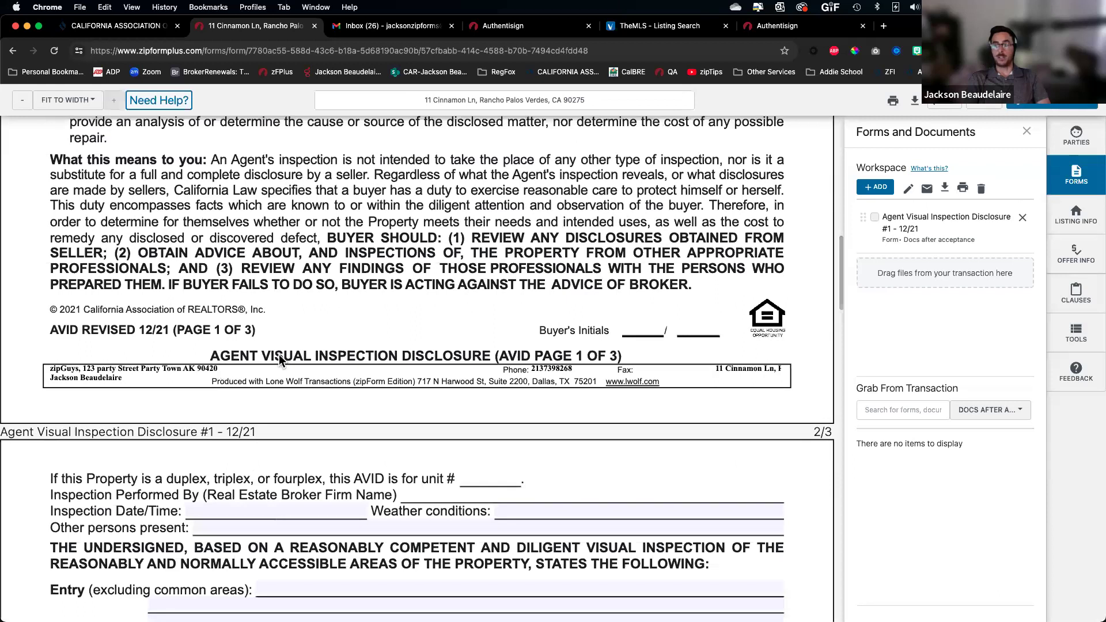
scroll(633, 334, down, 1)
scroll(632, 334, down, 3)
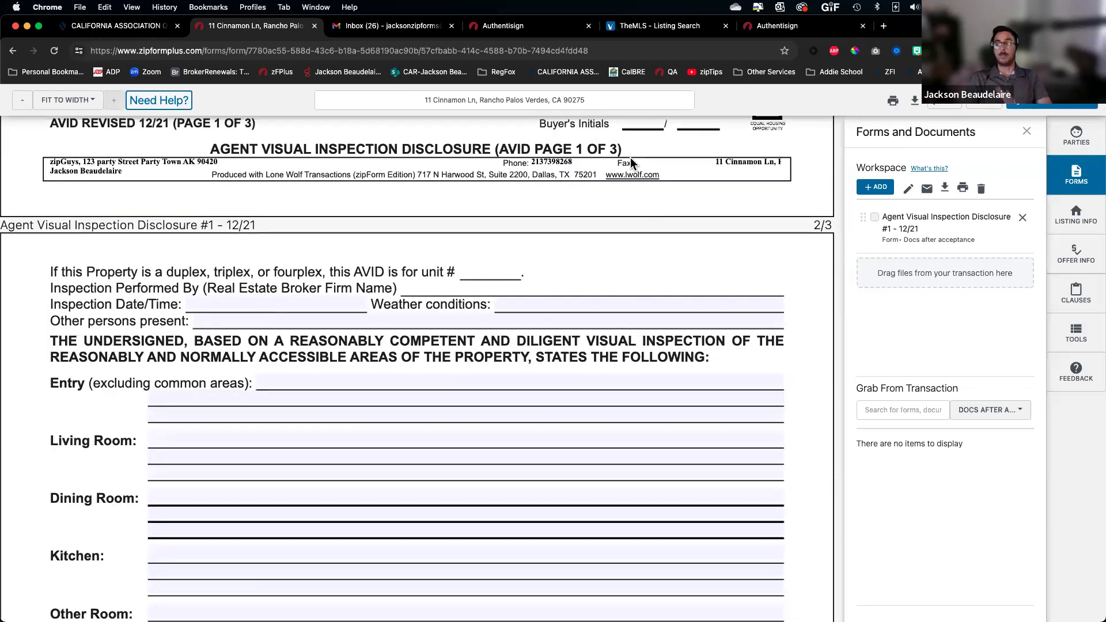
scroll(567, 249, down, 4)
scroll(453, 427, down, 12)
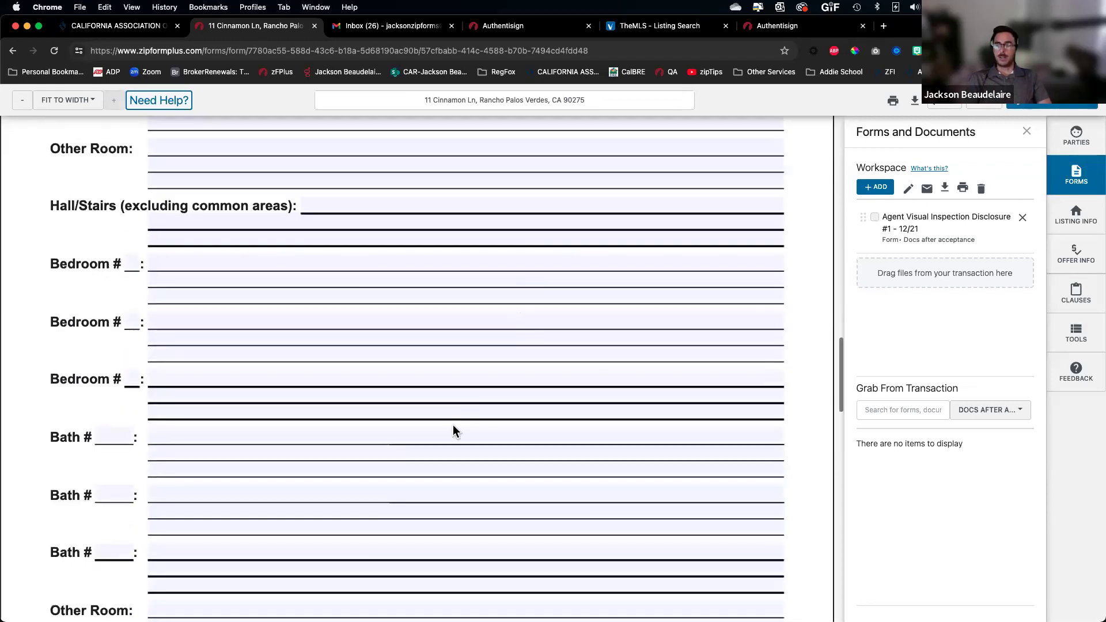
scroll(424, 338, down, 12)
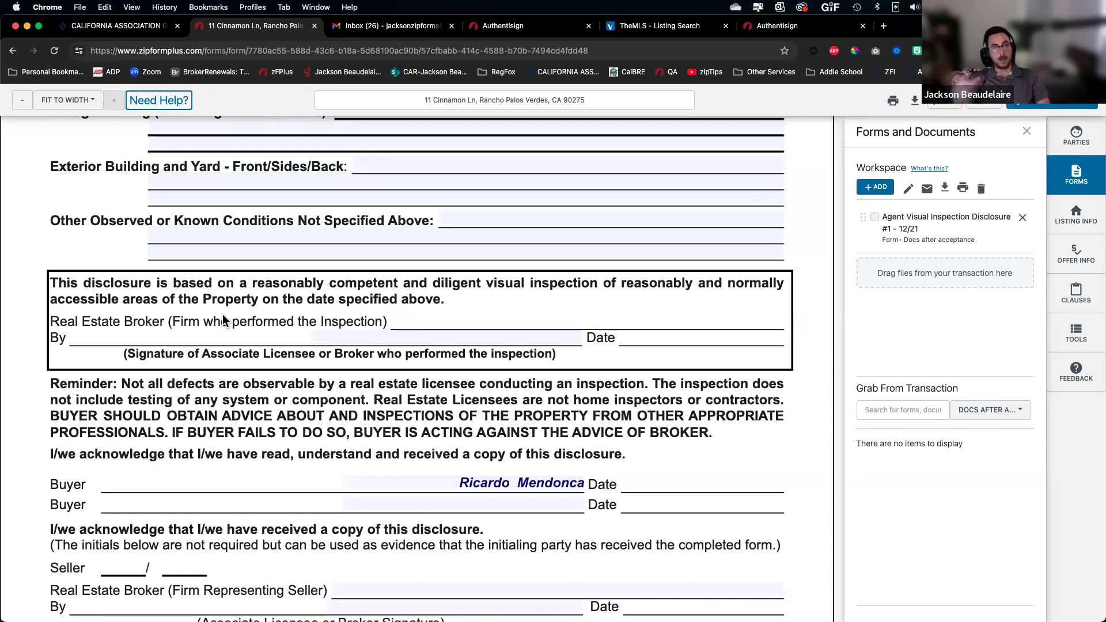
click(514, 334)
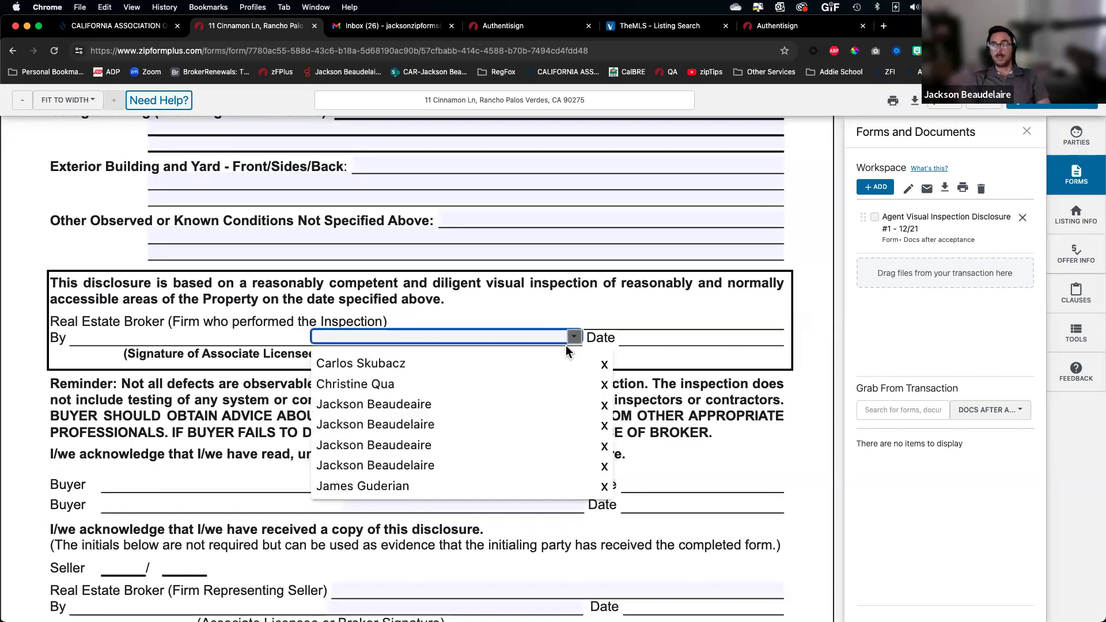
click(514, 406)
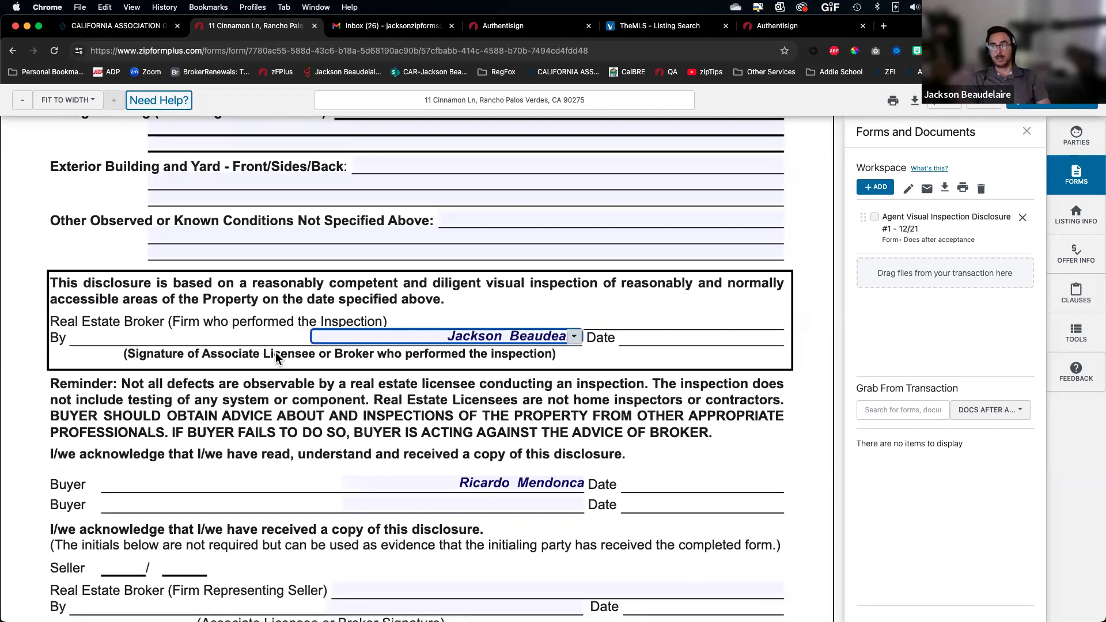
Fill the seller's agent and Strand Hill Properties as the seller's brokerage
scroll(337, 445, down, 3)
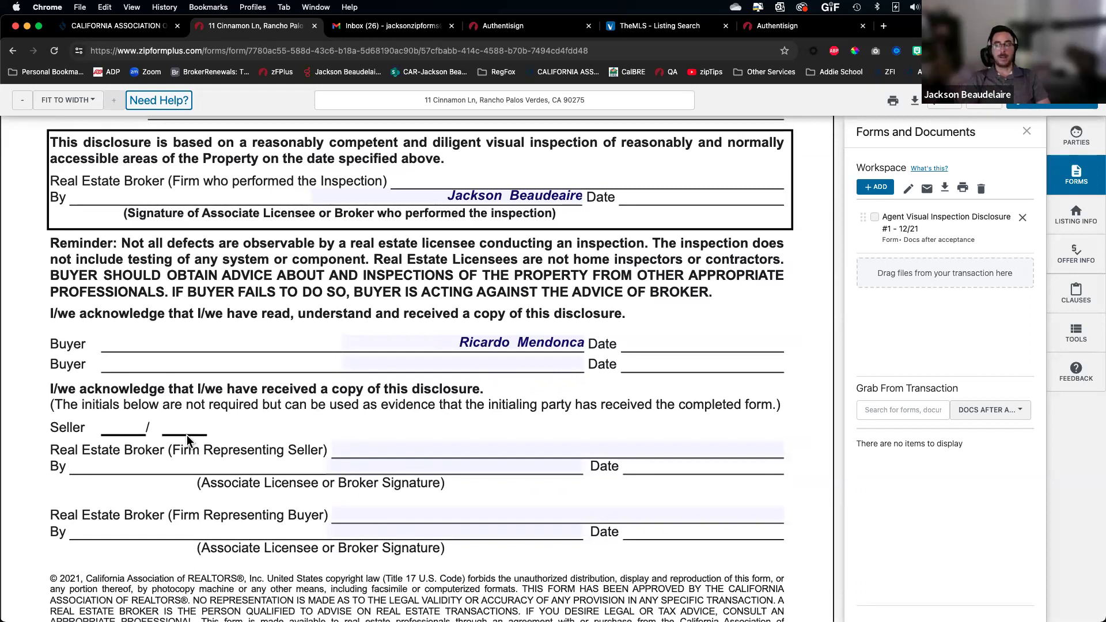
scroll(126, 435, down, 3)
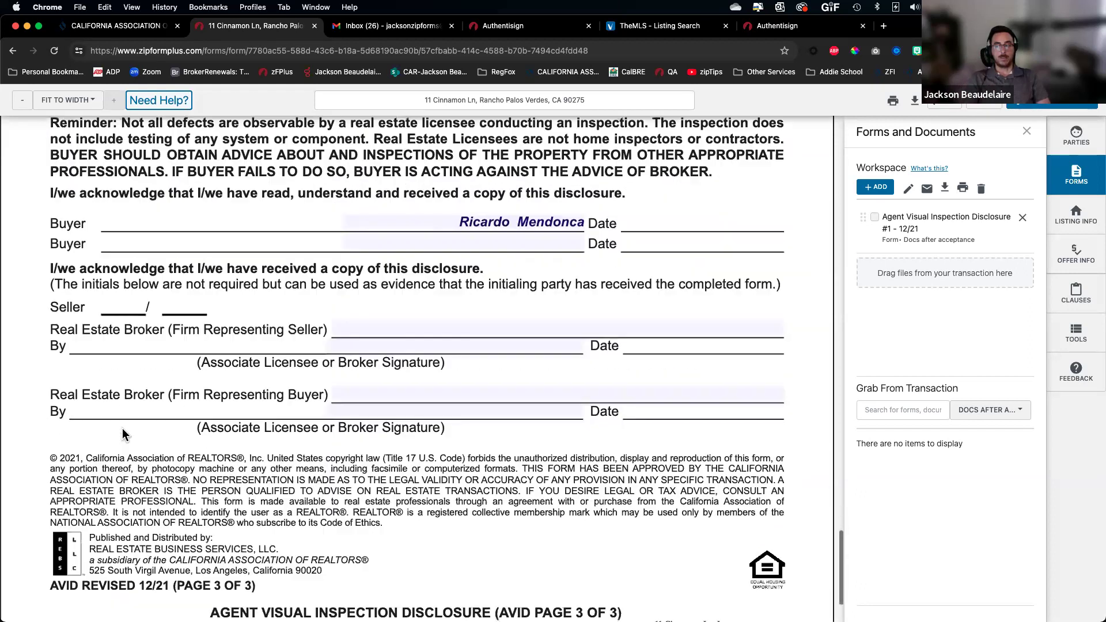
click(558, 349)
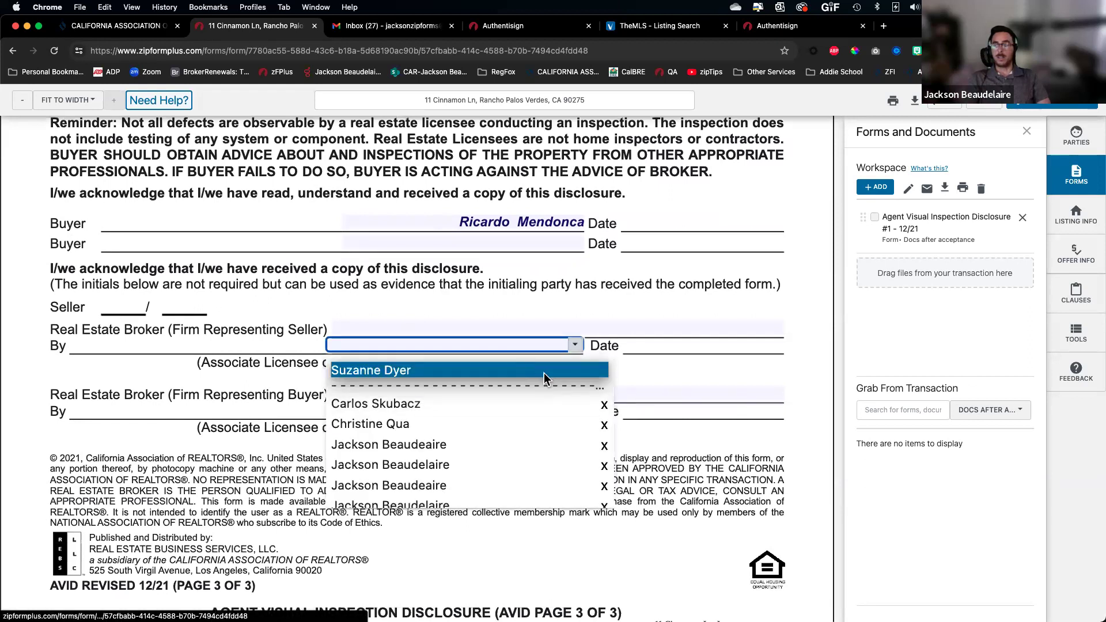
click(545, 371)
click(776, 329)
click(708, 358)
Set the buyer's broker to California Association of Realtors with the selling agent on the By line
click(573, 393)
click(775, 393)
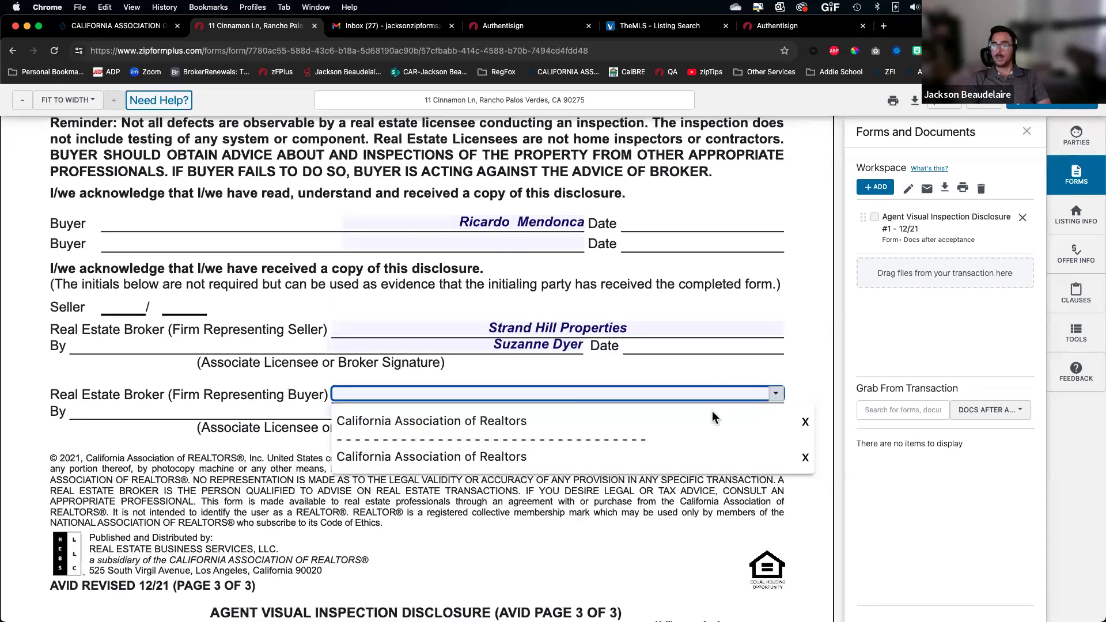
click(662, 421)
click(567, 410)
click(575, 411)
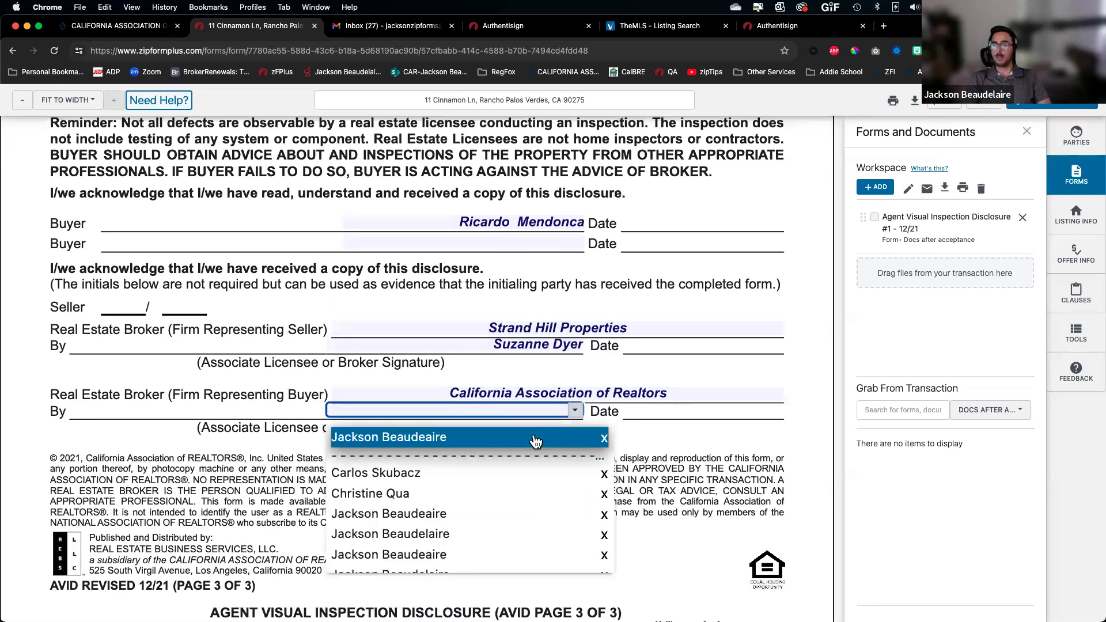
click(536, 440)
Send the AVID to a new Authentisign signing
scroll(308, 507, down, 2)
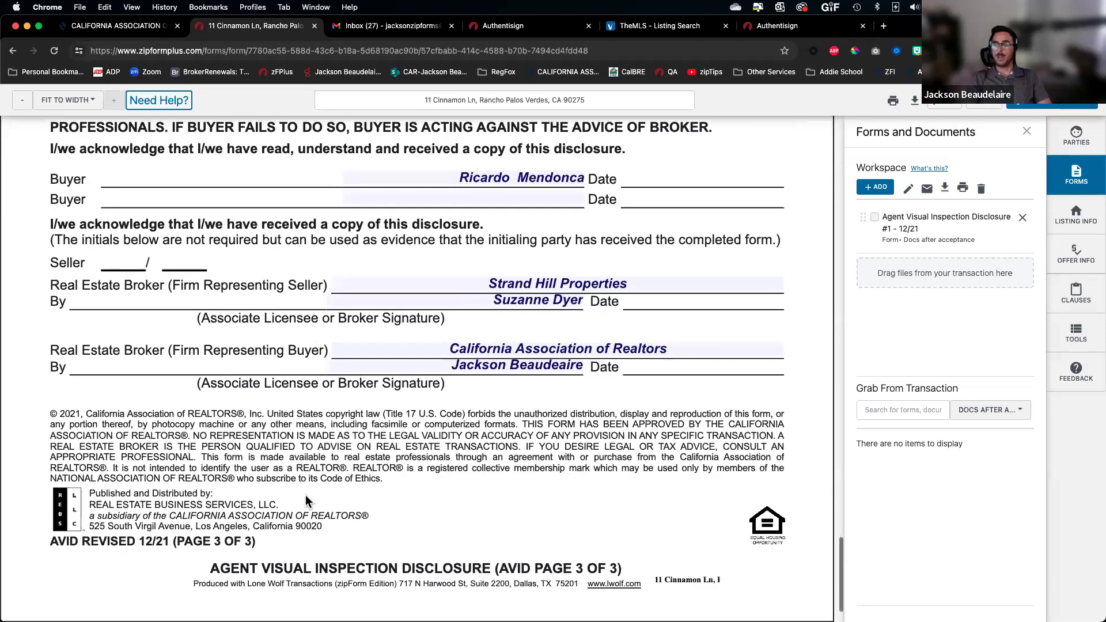
click(1042, 108)
click(535, 323)
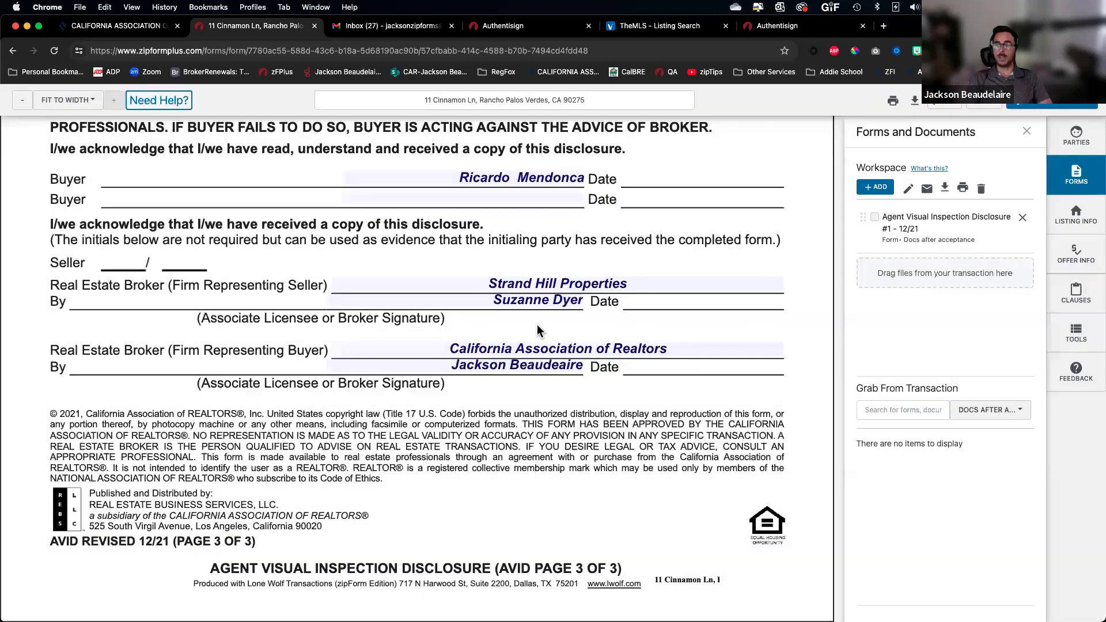
click(593, 208)
Name the signing AVID and create it
key(super+a)
text(A)
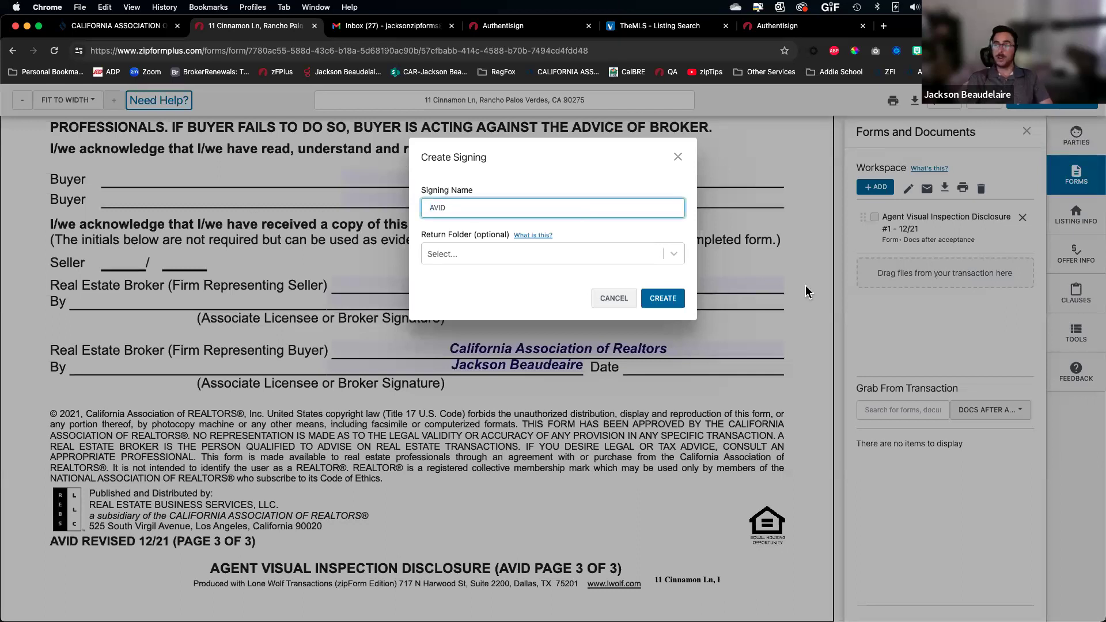
click(663, 297)
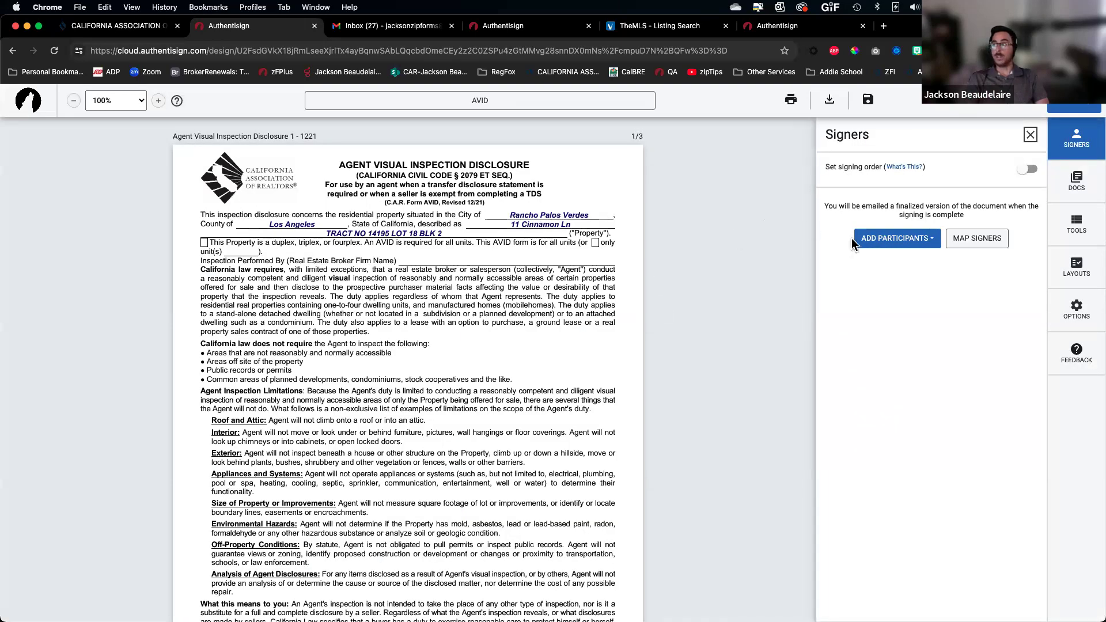
Add the selling agent and Buyer One as signers from the transaction
click(902, 242)
click(922, 305)
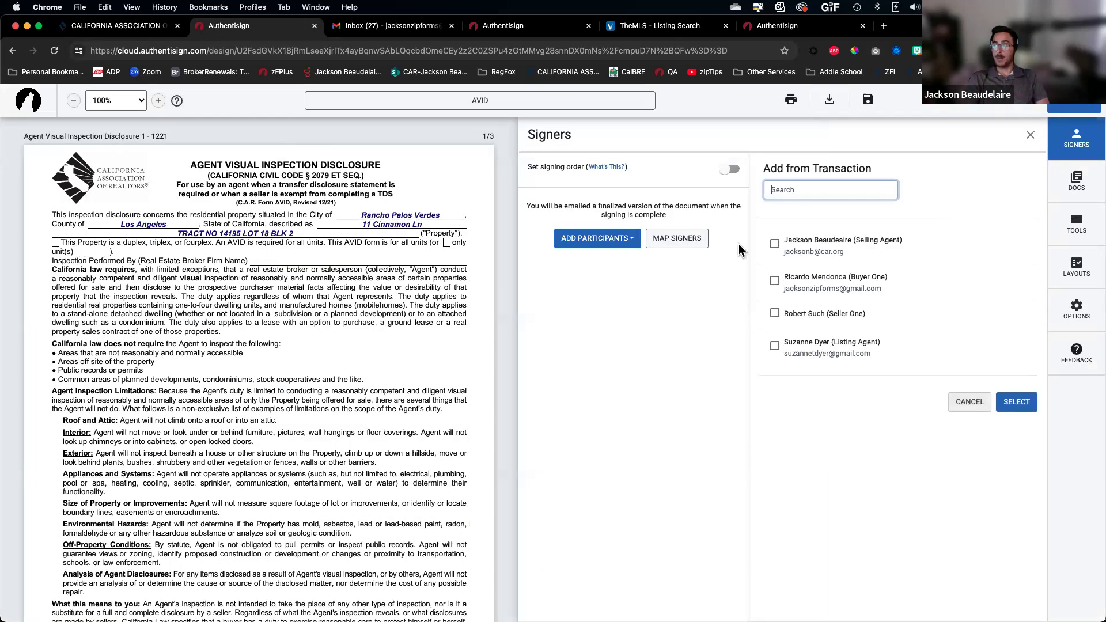
click(775, 244)
click(775, 281)
click(1017, 402)
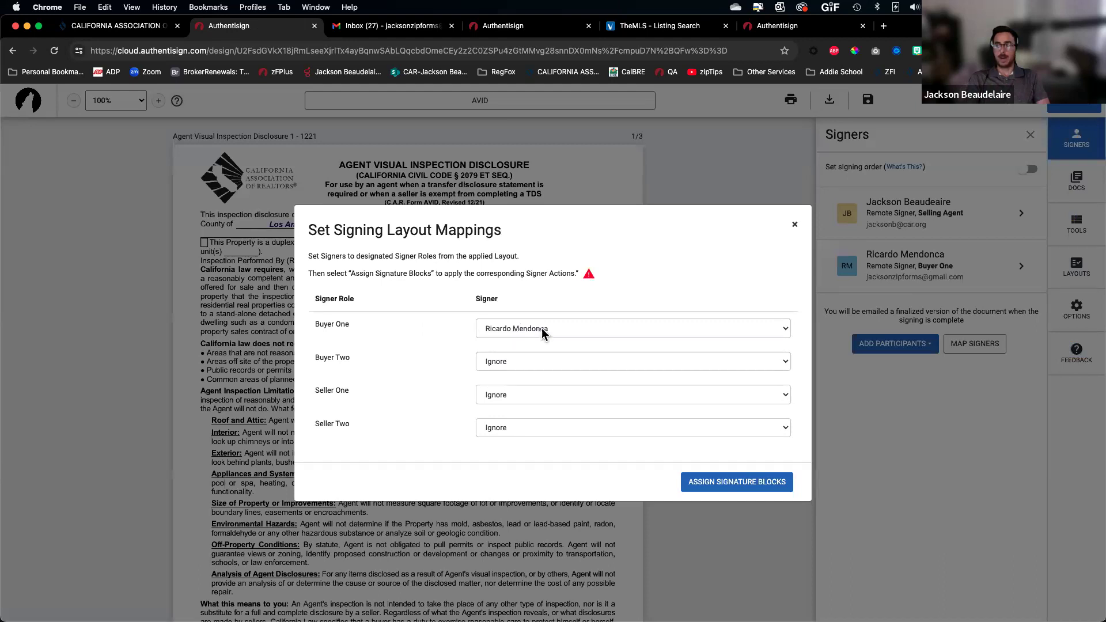
Assign signature blocks for the mapped signers on the AVID
click(737, 482)
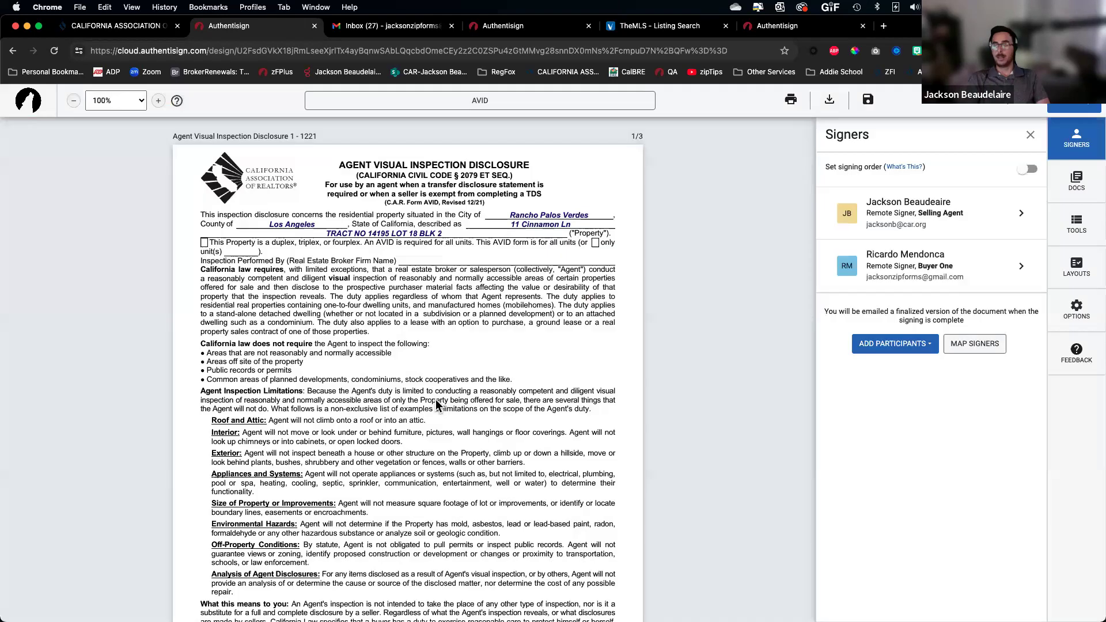
scroll(479, 444, down, 4)
scroll(530, 461, down, 12)
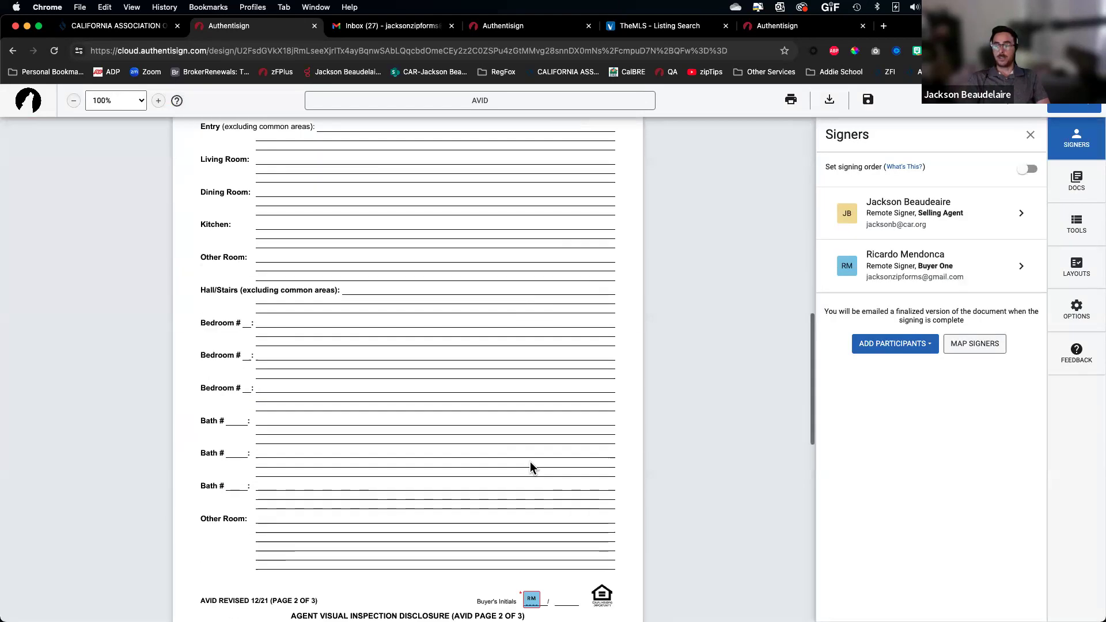
scroll(505, 396, down, 7)
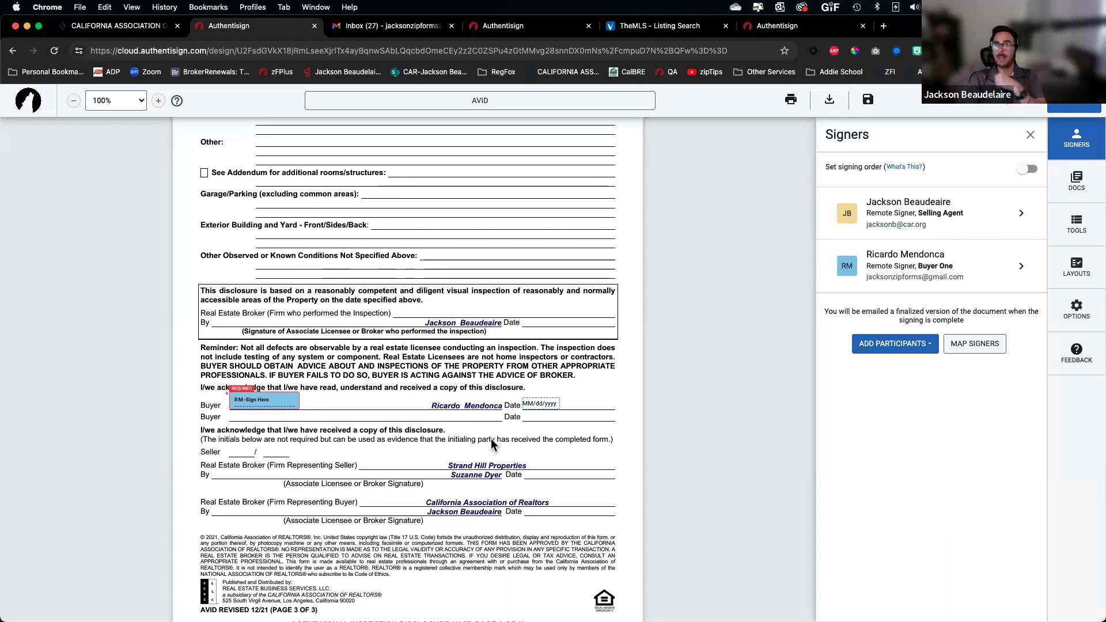
Remove the selling agent from the signing, leaving Buyer One's details unchanged
click(935, 213)
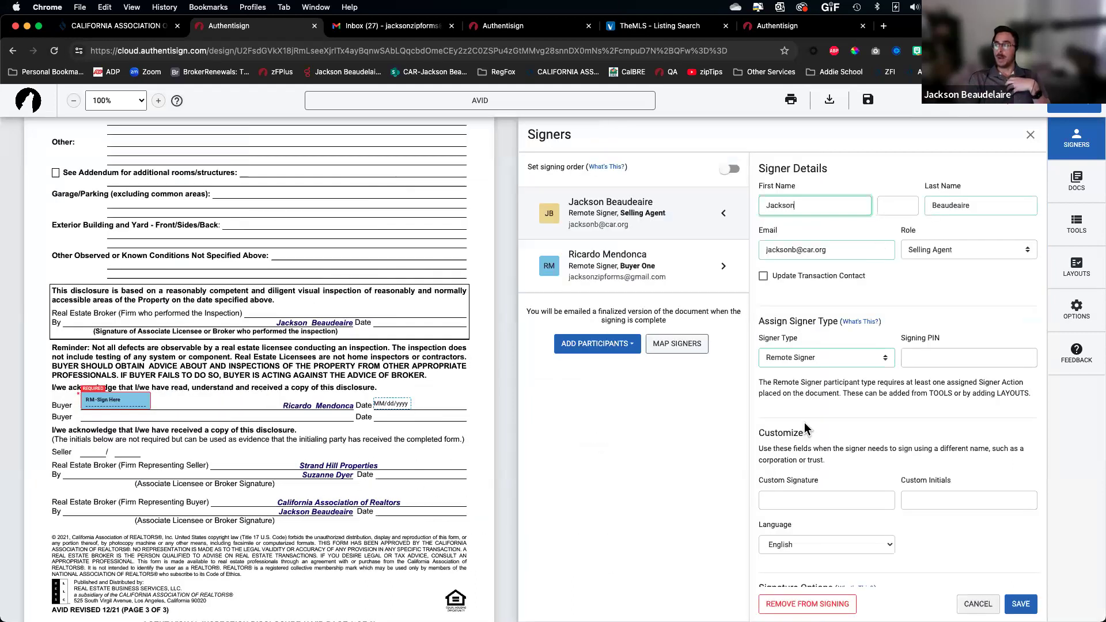
click(807, 604)
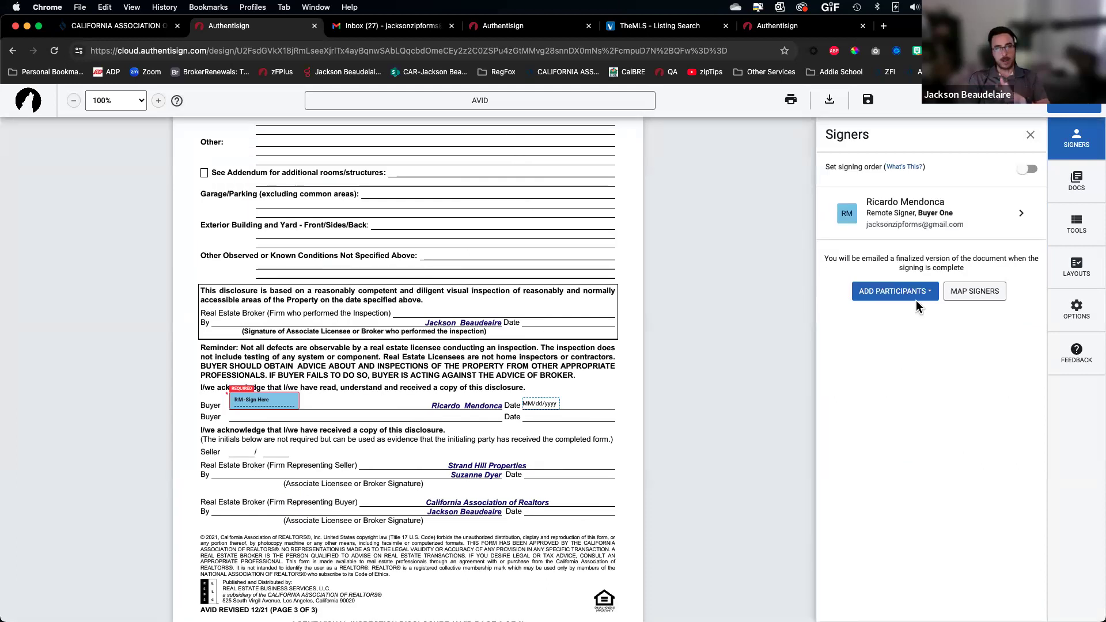
click(928, 221)
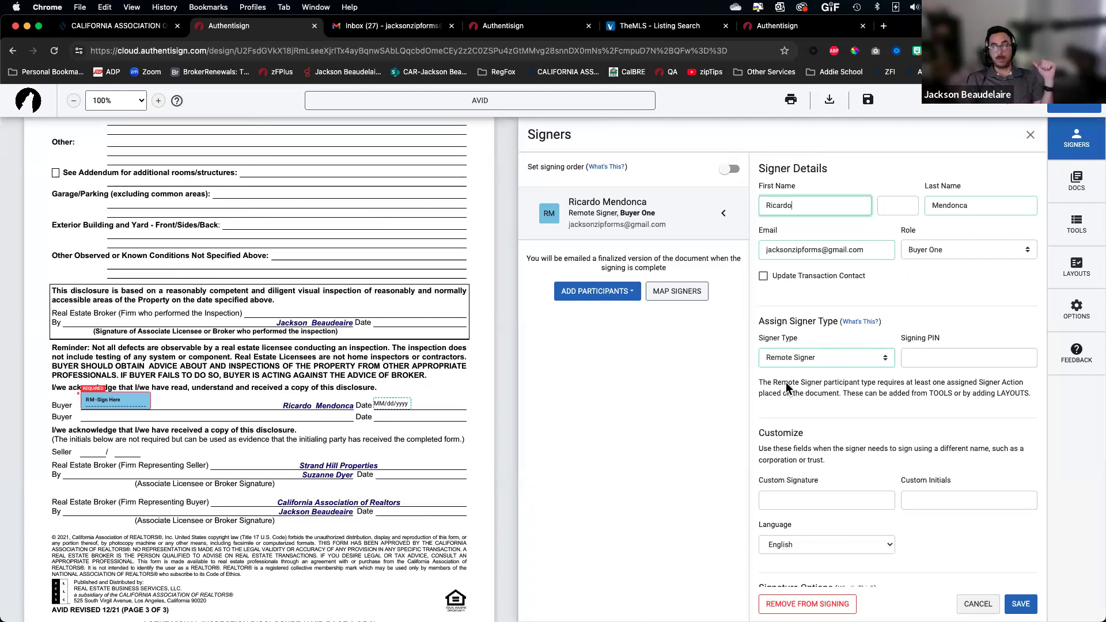
click(694, 411)
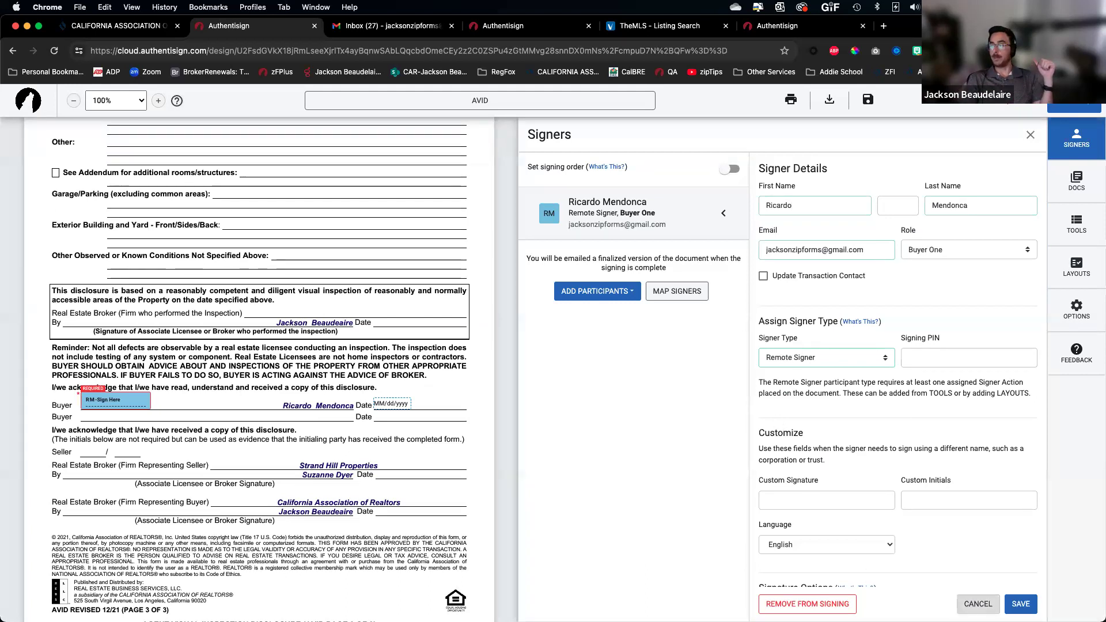
click(978, 603)
Switch the signing tools to place new fields as Myself
click(1076, 227)
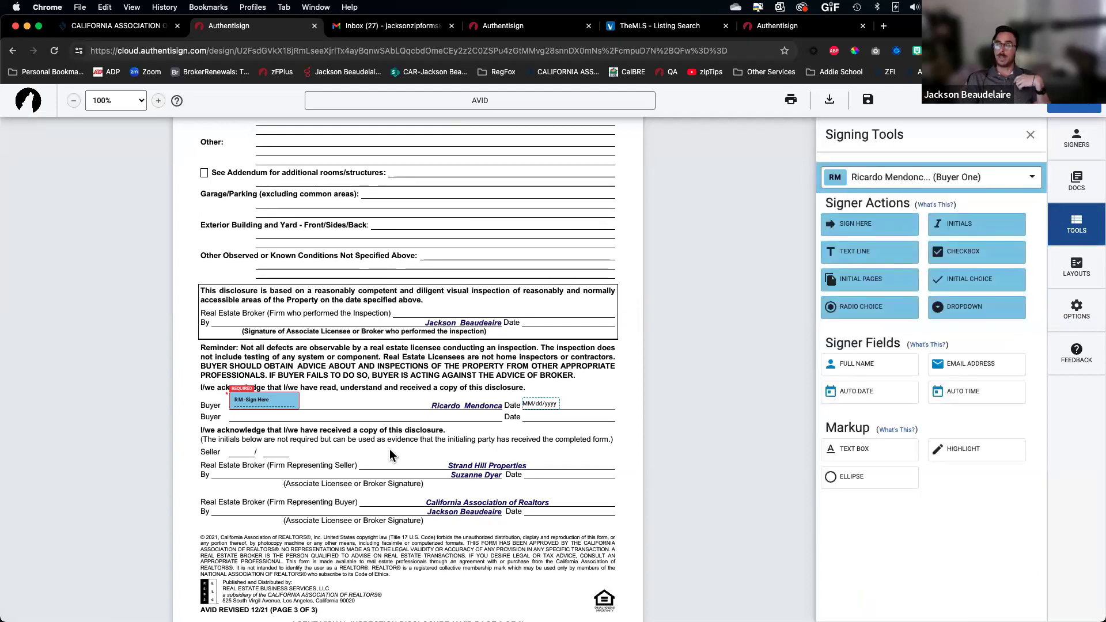
click(895, 183)
click(876, 210)
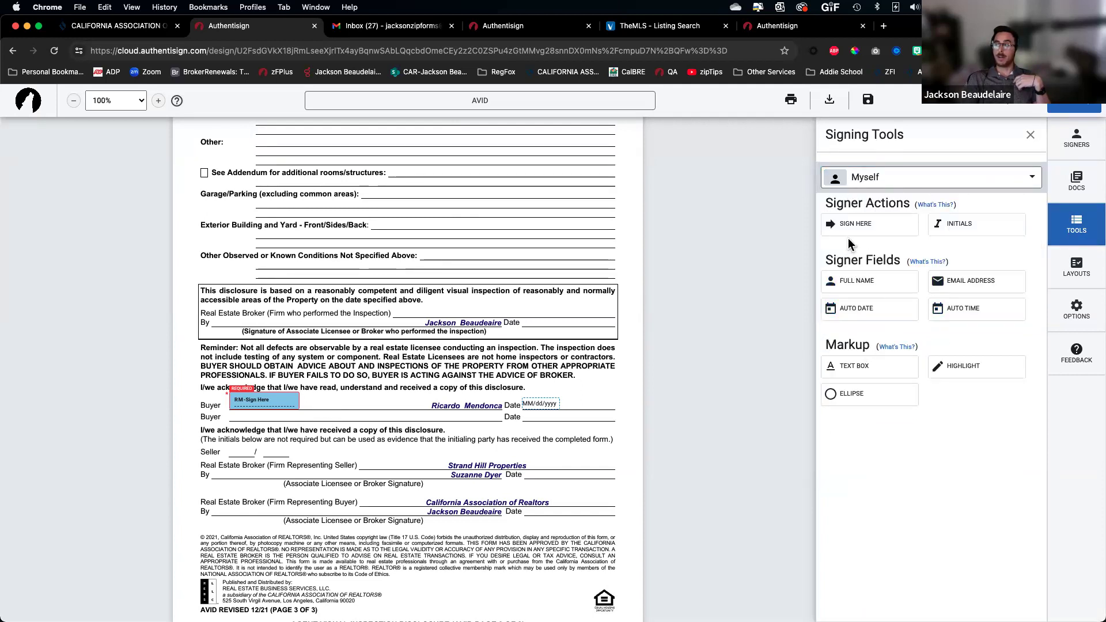
Sign the inspecting broker's By line and place the 02/29/24 date on its Date line
scroll(848, 237, up, 5)
scroll(848, 237, down, 5)
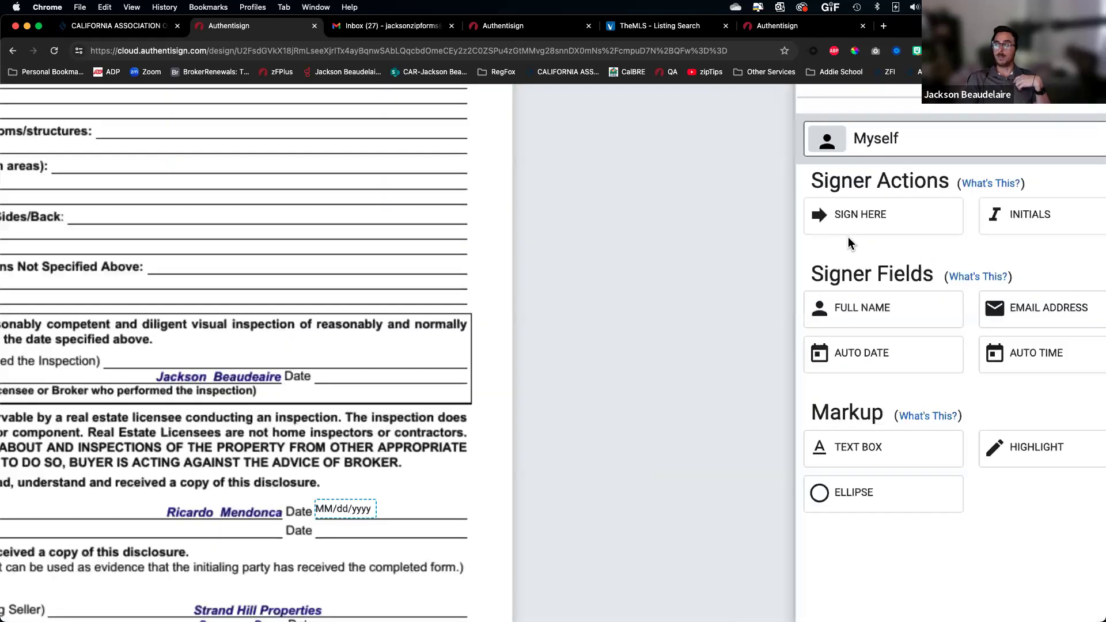
scroll(848, 237, down, 1)
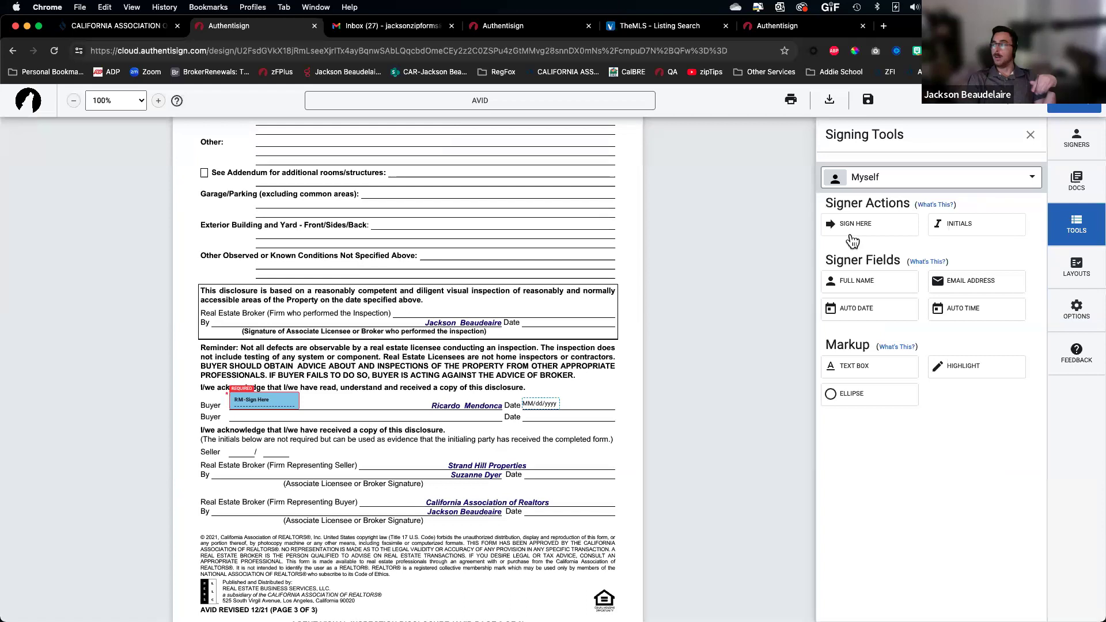
drag(859, 230, 228, 315)
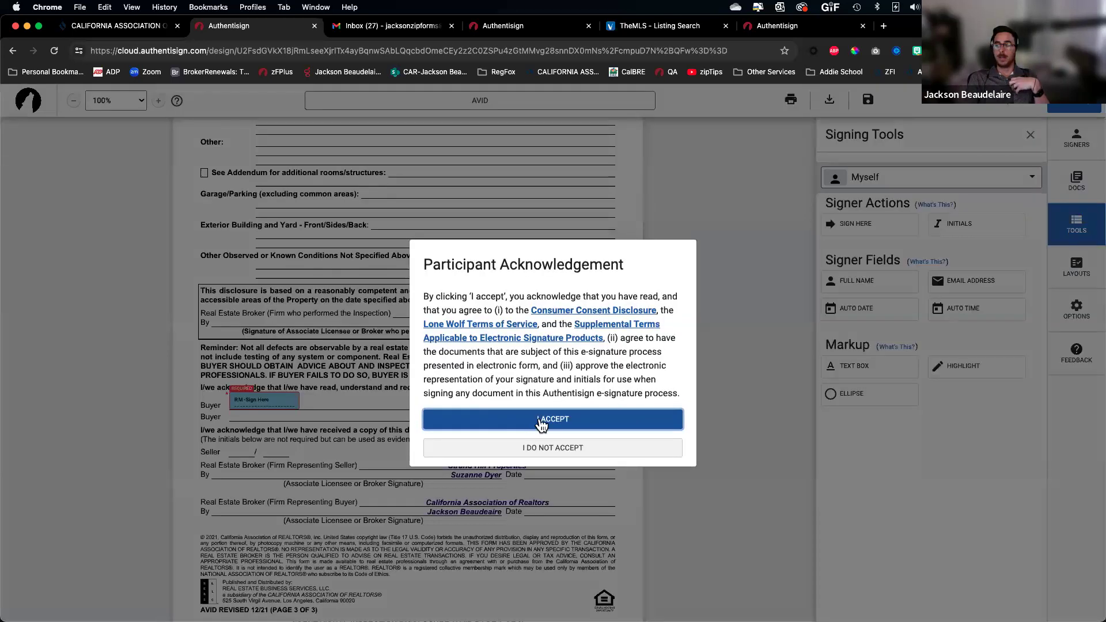
click(542, 425)
drag(259, 325, 248, 325)
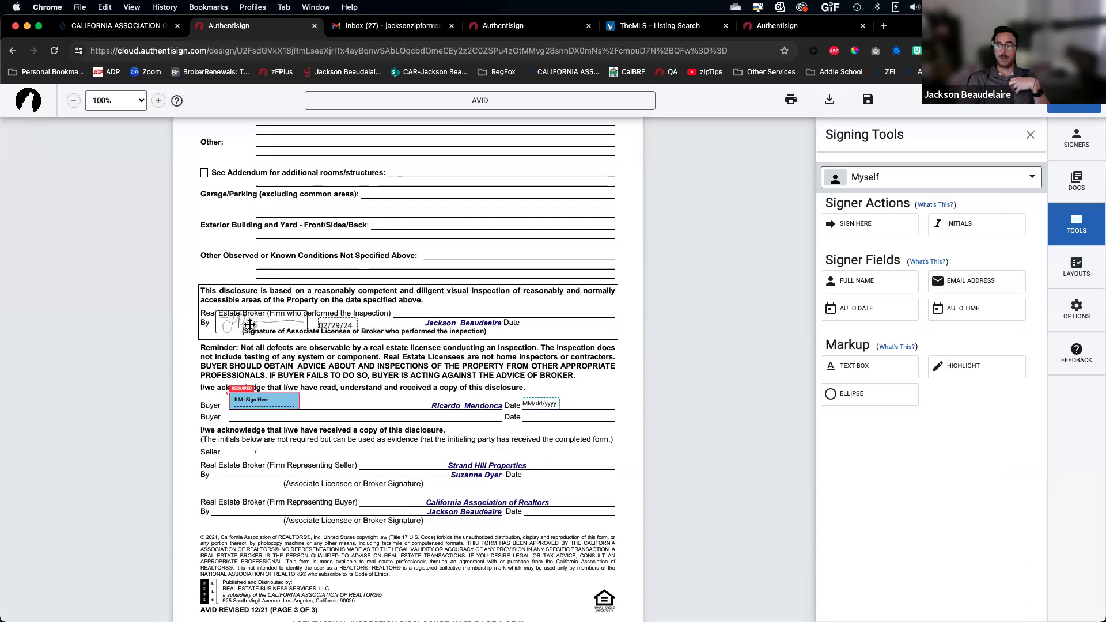
click(298, 319)
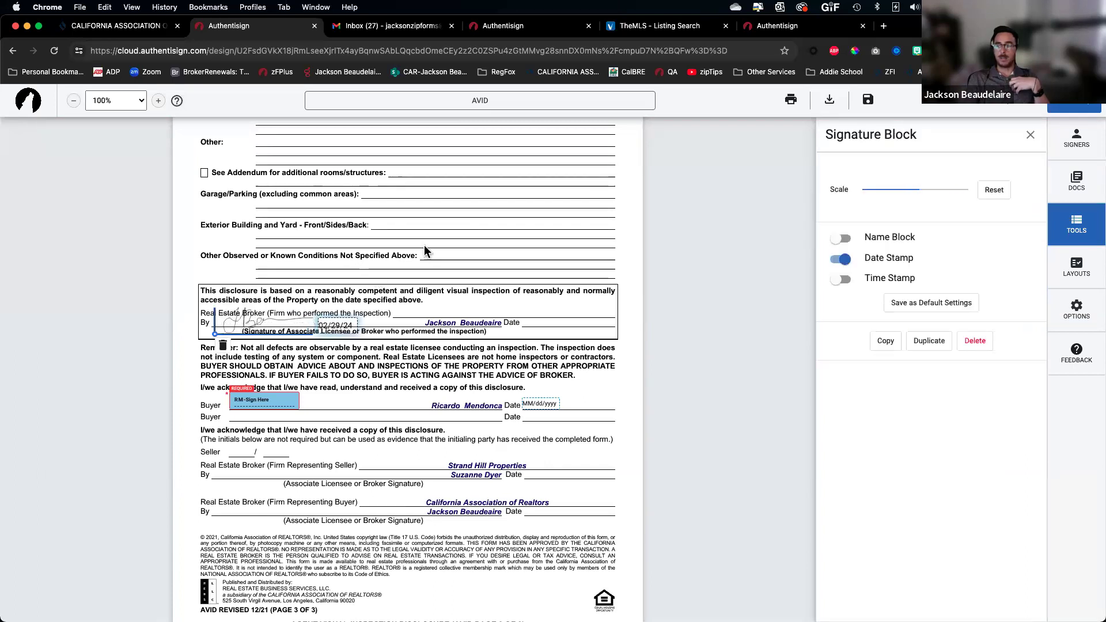
drag(339, 325, 568, 322)
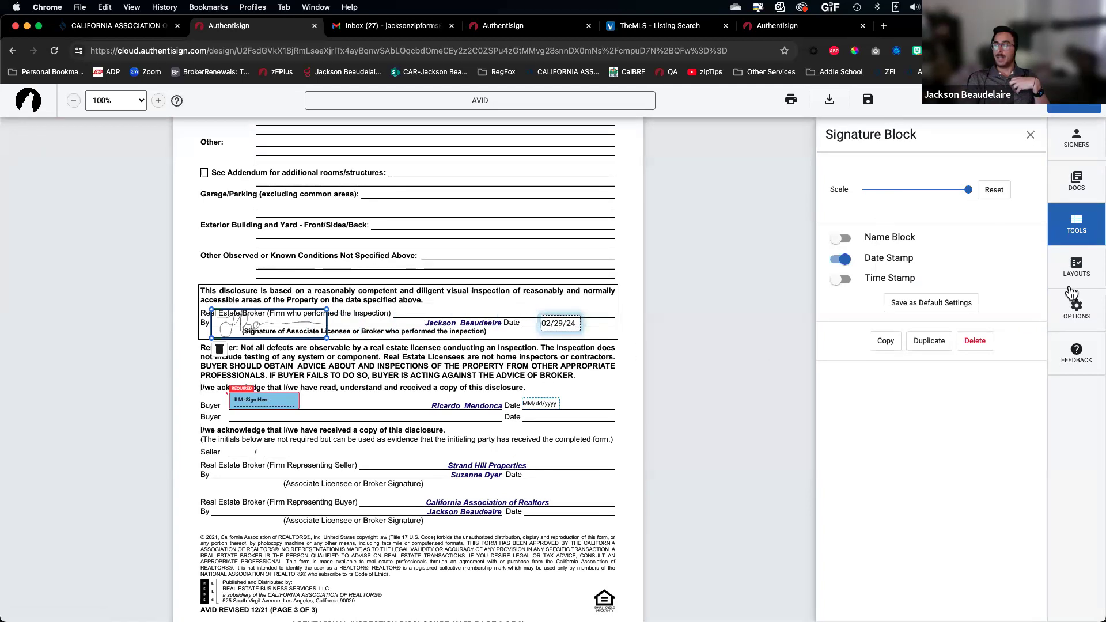
Sign the buyer broker's By line with its 02/29/24 date and finish the setup
click(1088, 225)
mouse_move(862, 223)
mouse_down()
mouse_move(221, 463)
mouse_move(239, 509)
mouse_up()
drag(341, 520, 574, 516)
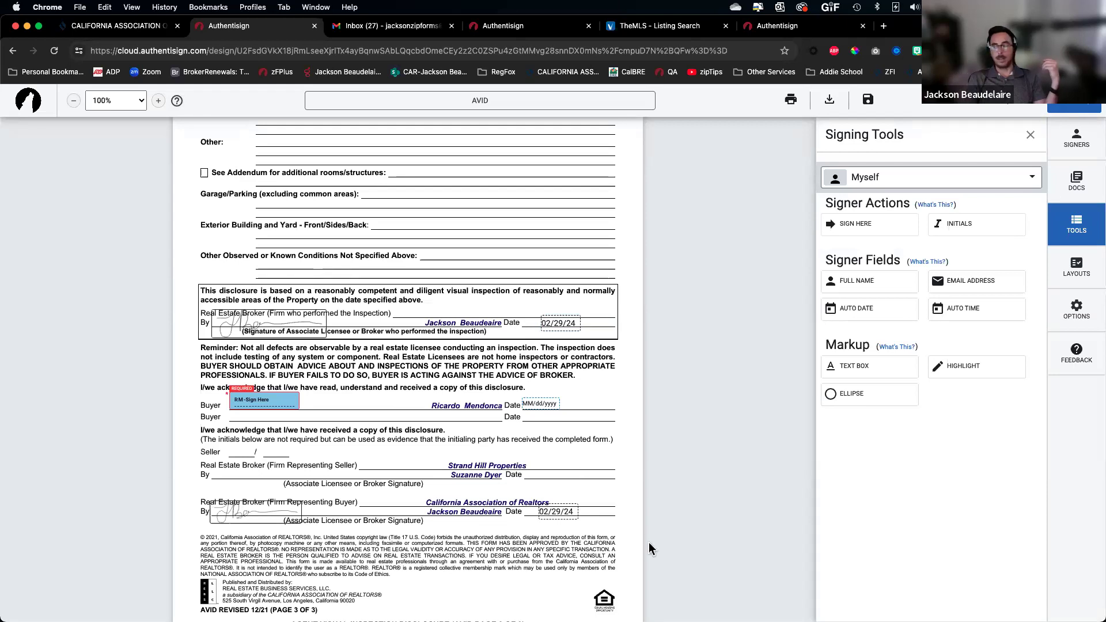
click(1080, 113)
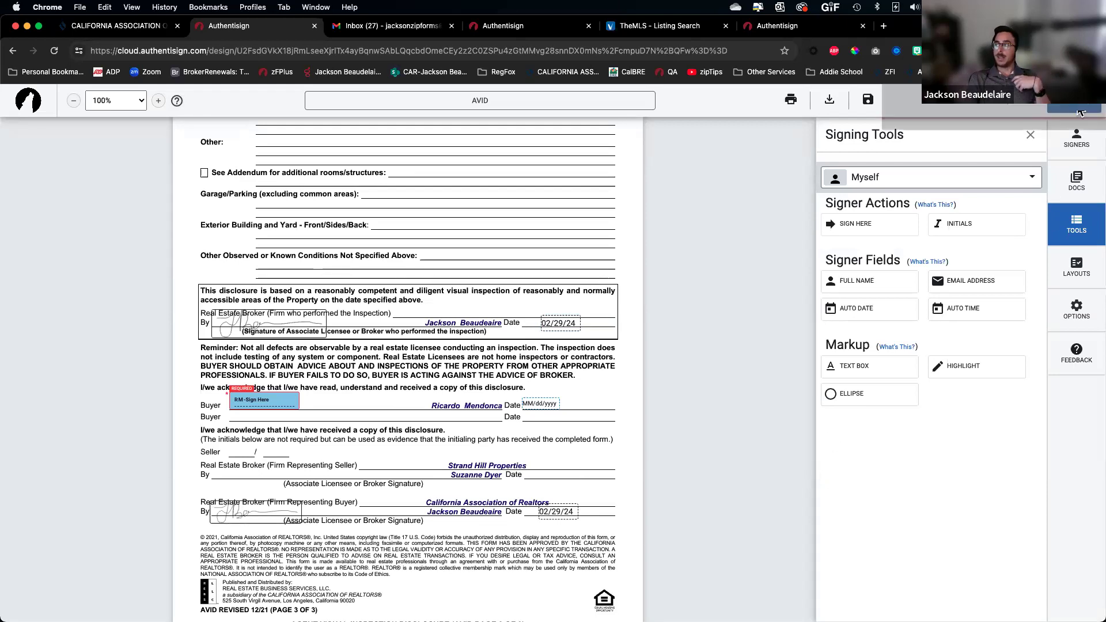
Send the AVID invitations, then open the request in the buyer's Gmail and start signing
click(749, 462)
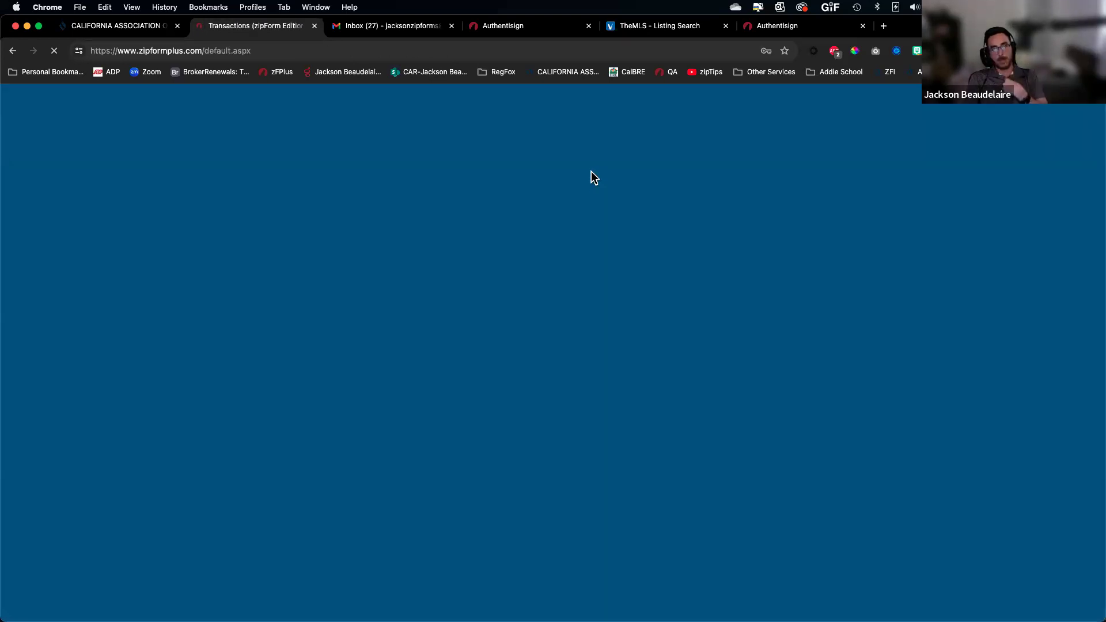
click(340, 29)
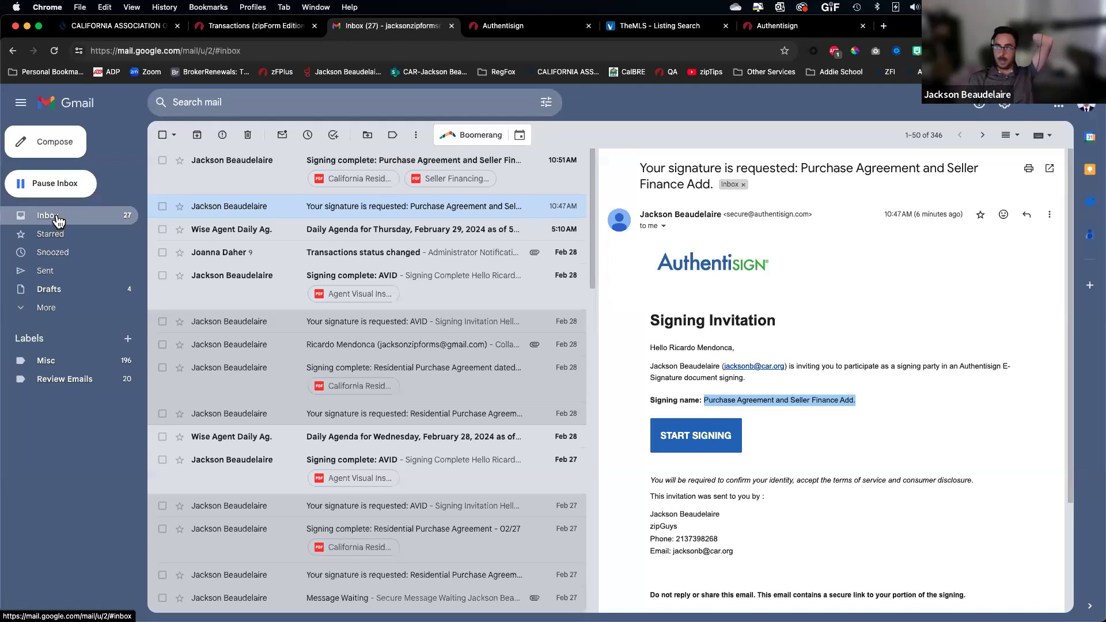
click(102, 220)
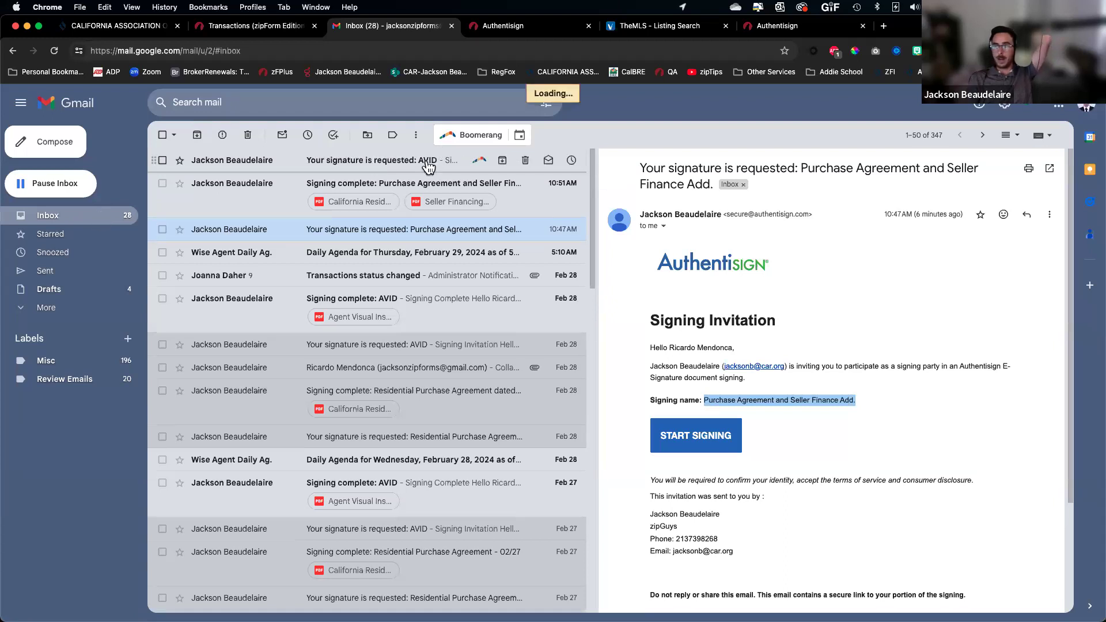
click(428, 168)
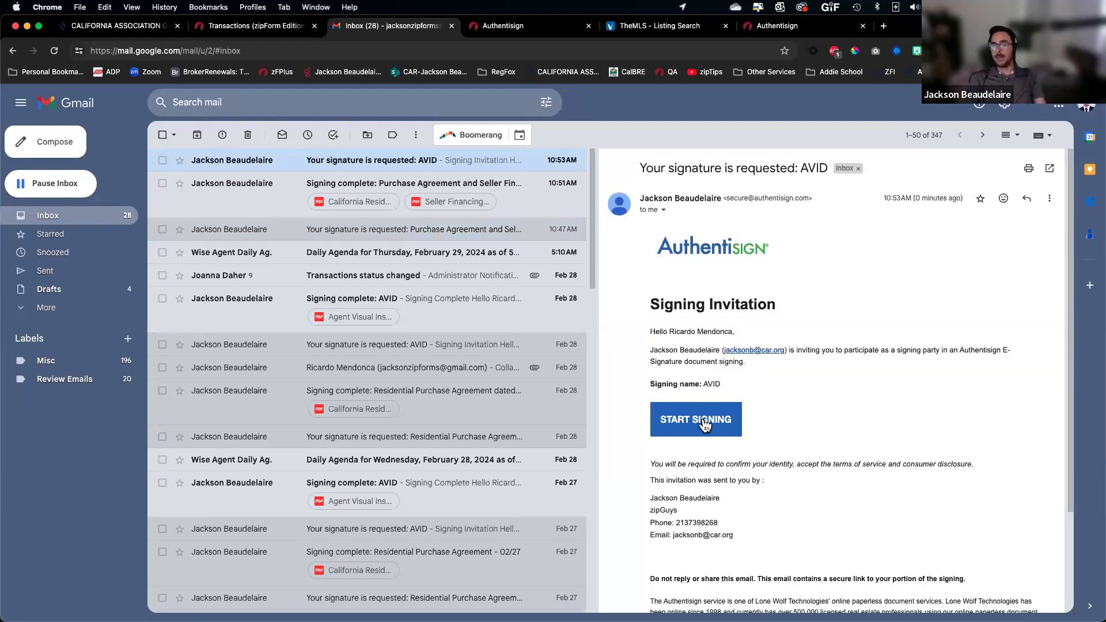
click(705, 424)
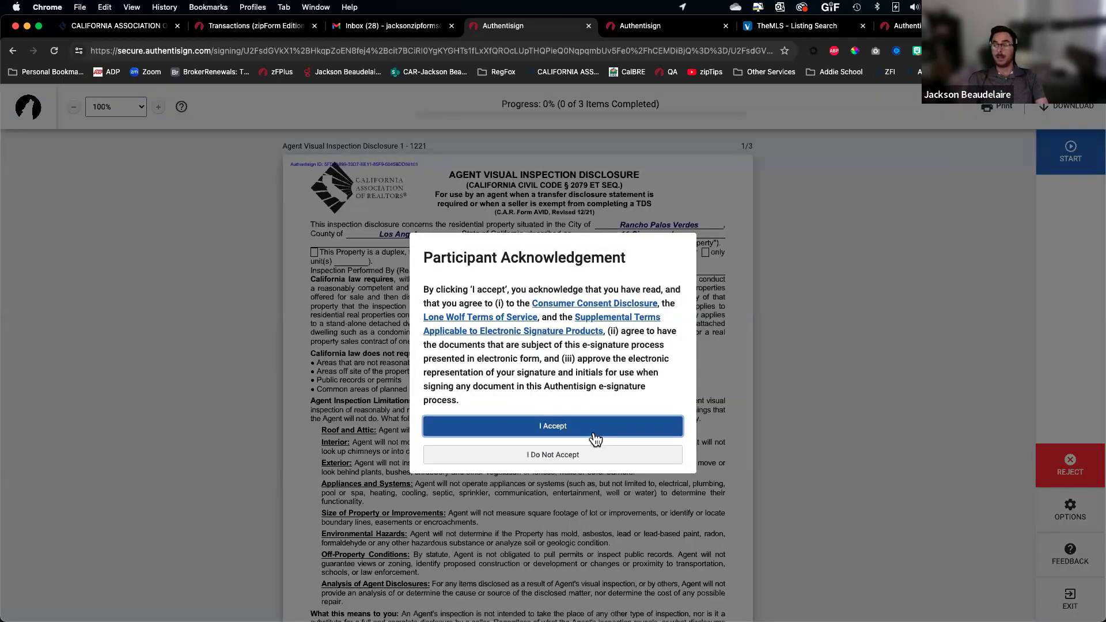
As the buyer, accept the terms, initial both Buyer's Initials fields, sign, and complete the AVID
click(596, 430)
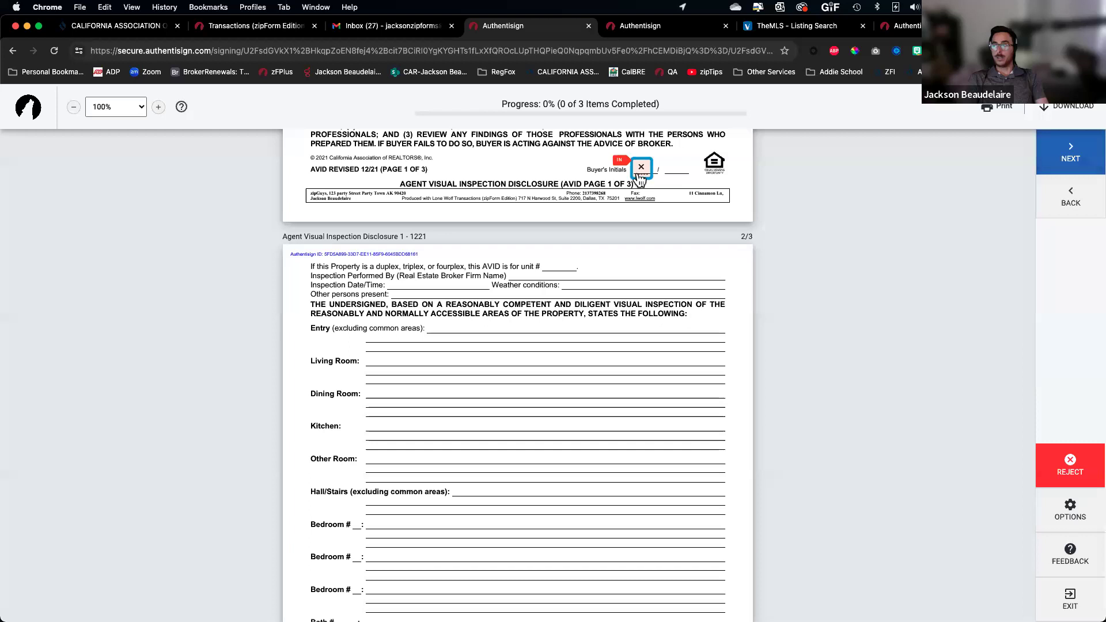
click(641, 173)
click(641, 344)
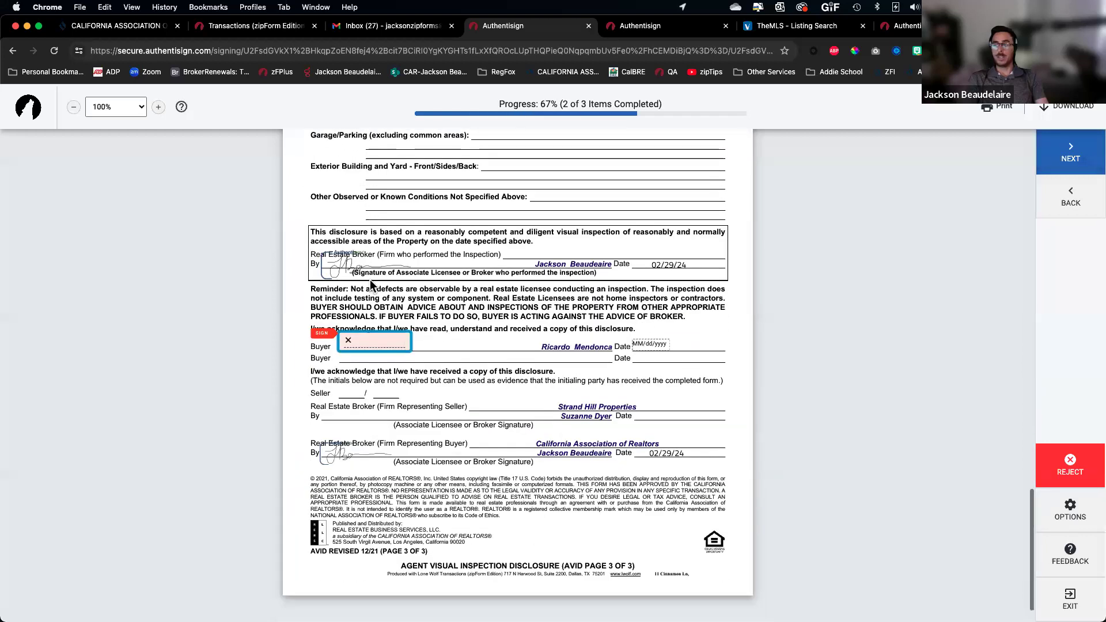
scroll(333, 268, up, 5)
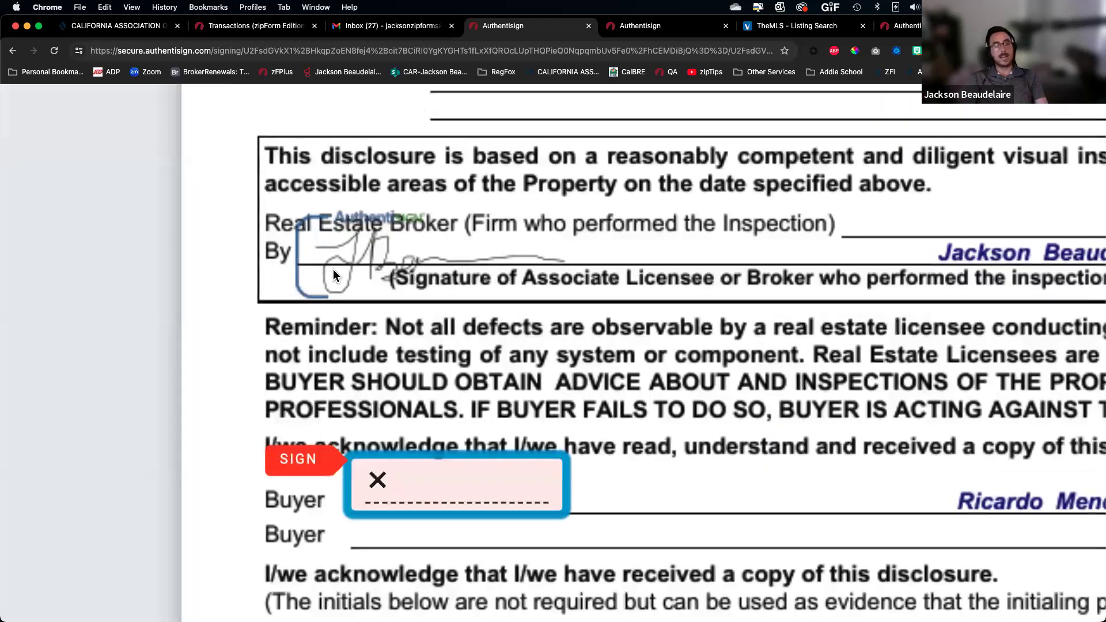
scroll(333, 268, down, 5)
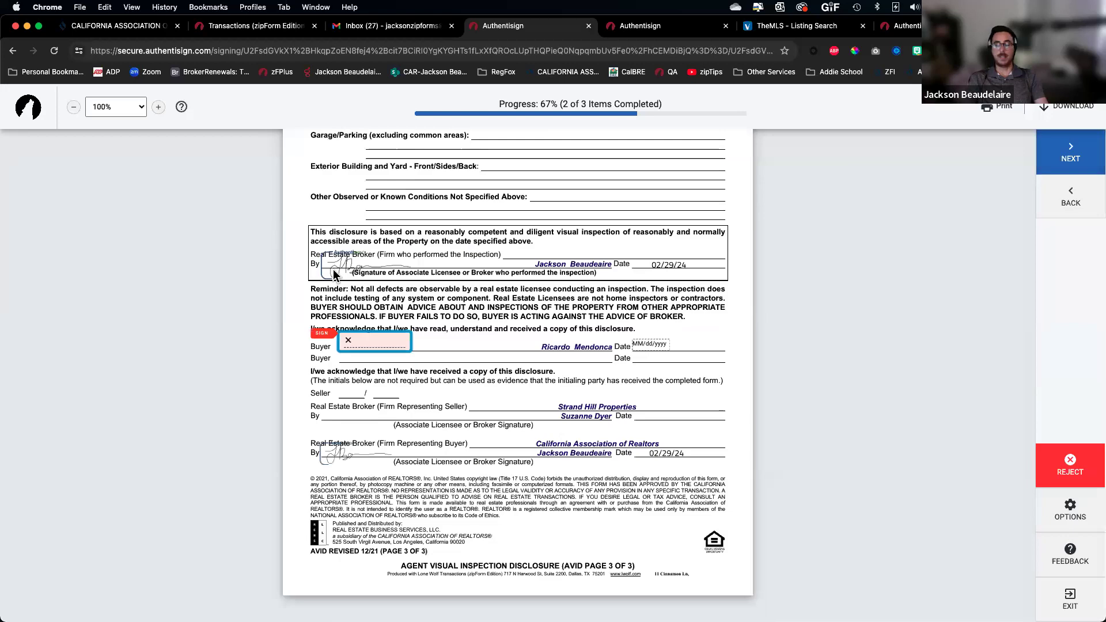
click(349, 337)
click(610, 439)
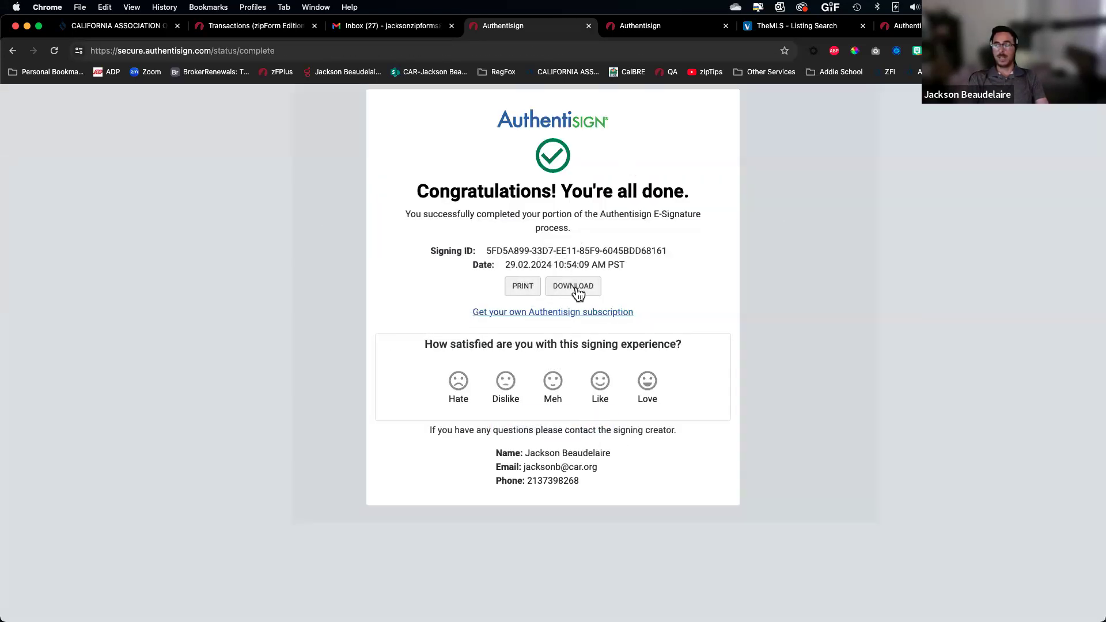
click(235, 27)
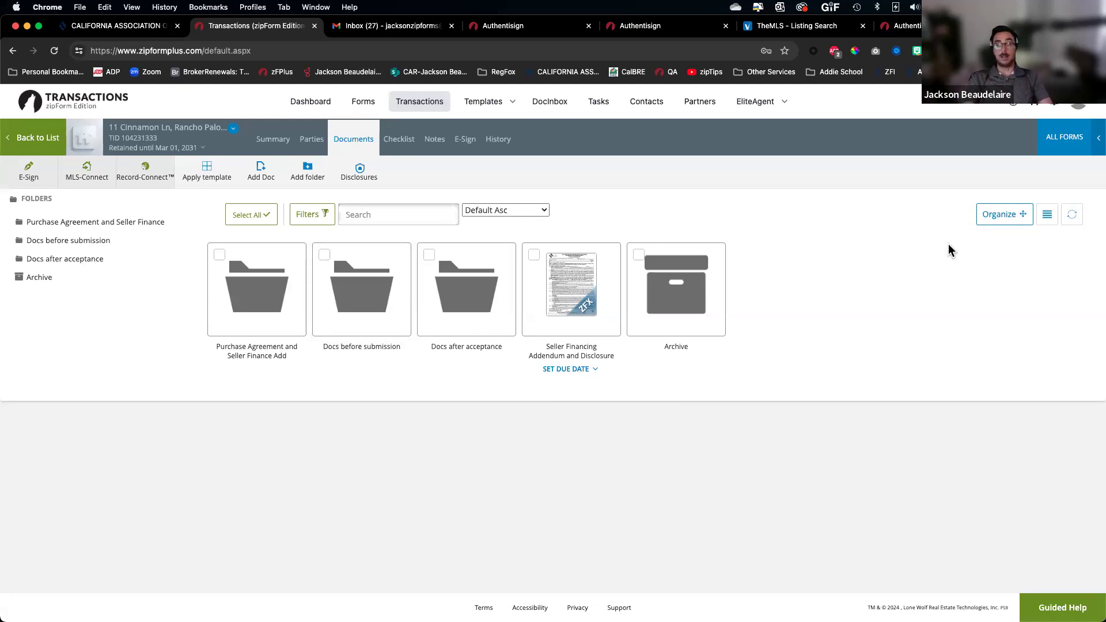
Filter the transaction list to show only Lease transactions
click(1075, 148)
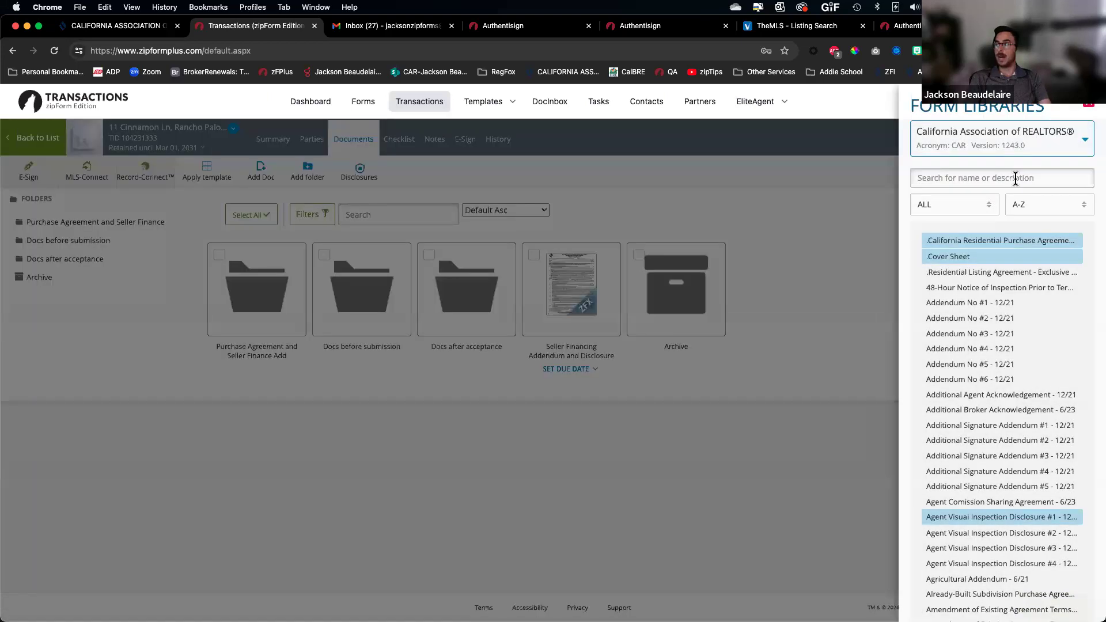
click(713, 183)
click(38, 137)
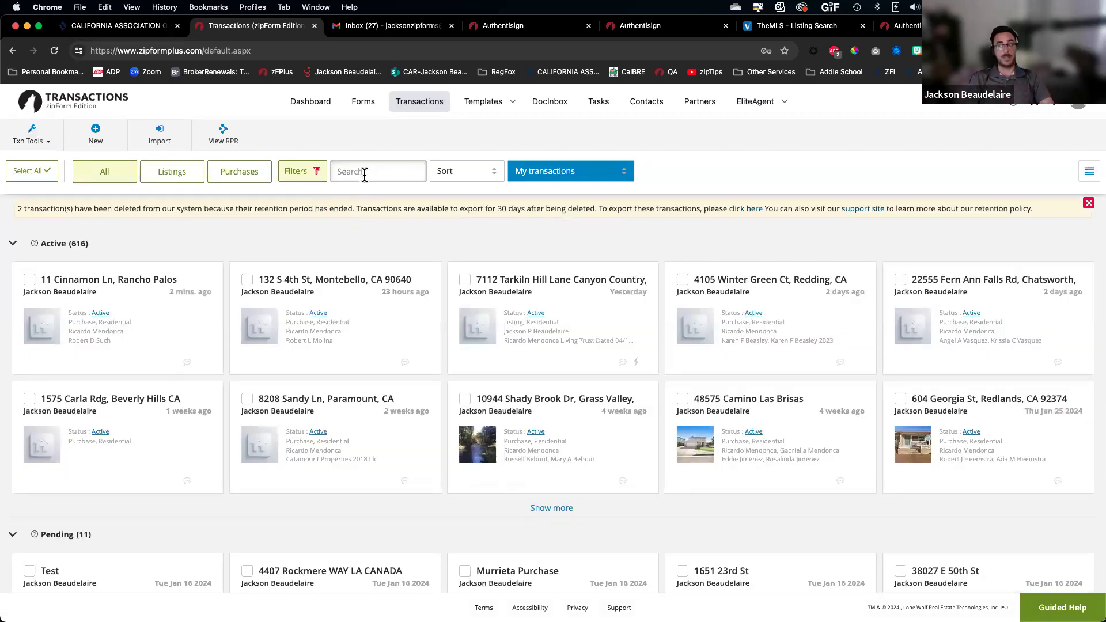
click(294, 172)
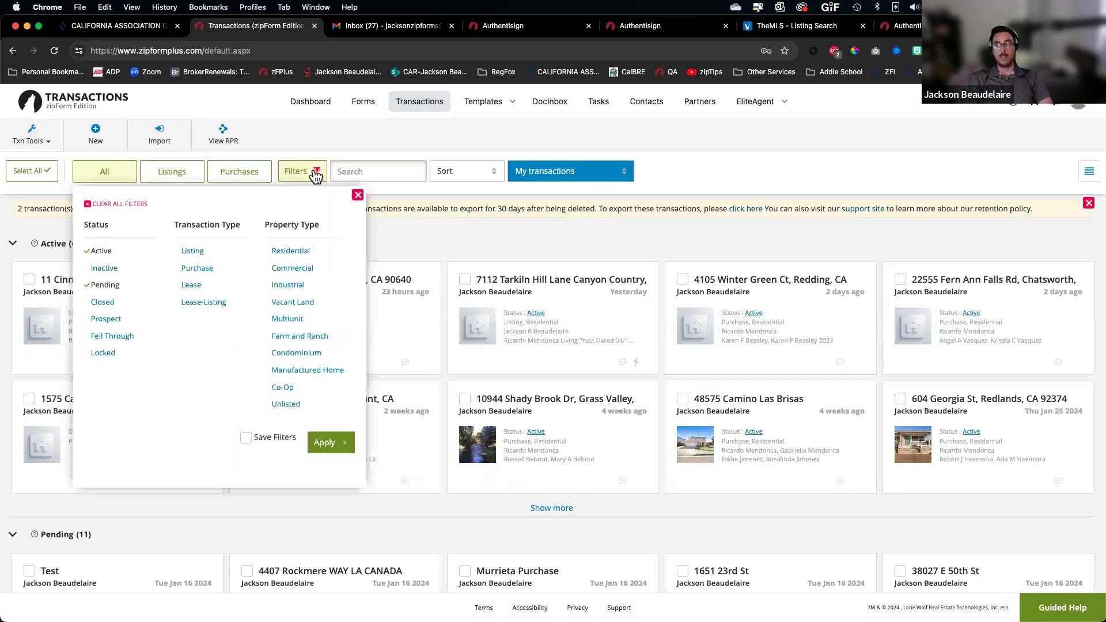
click(192, 288)
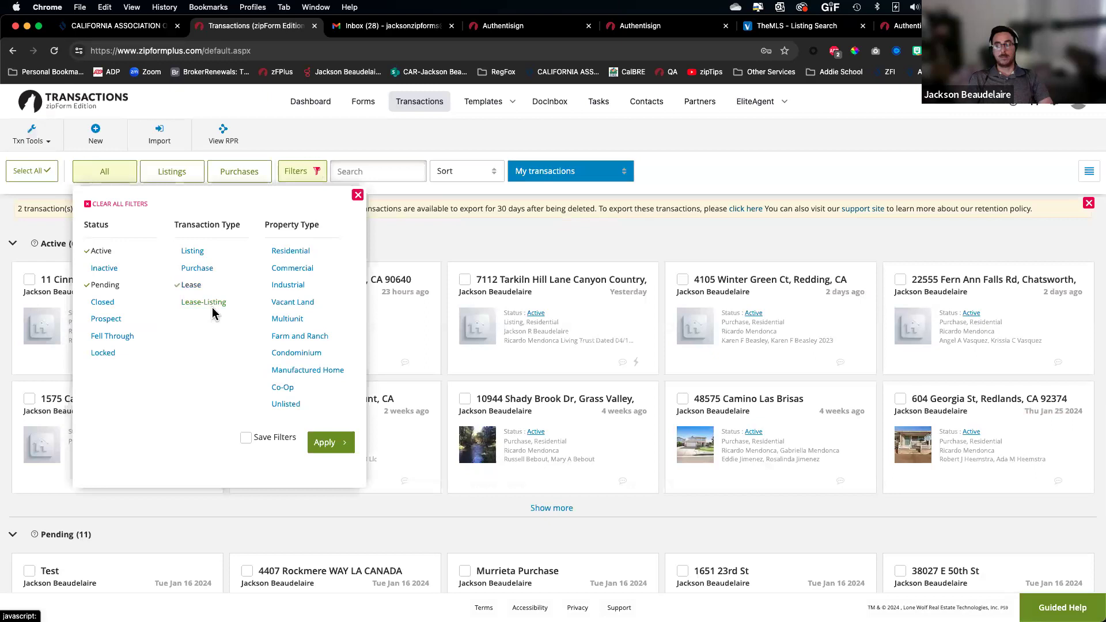
click(346, 449)
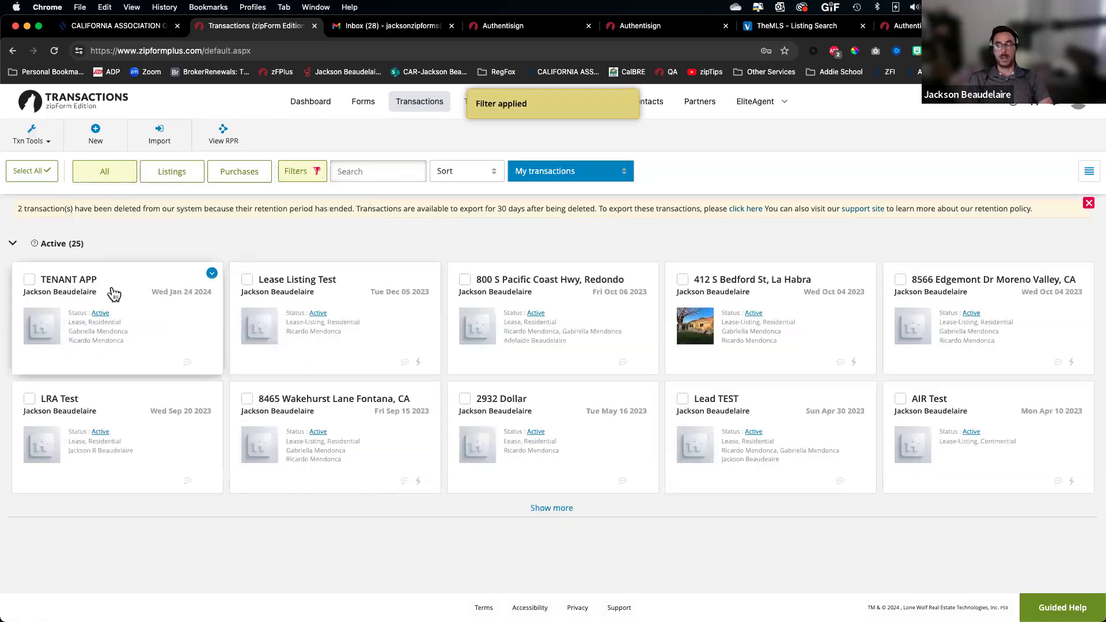
Open TENANT APP's Extension of Lease form in the new form editor
click(121, 294)
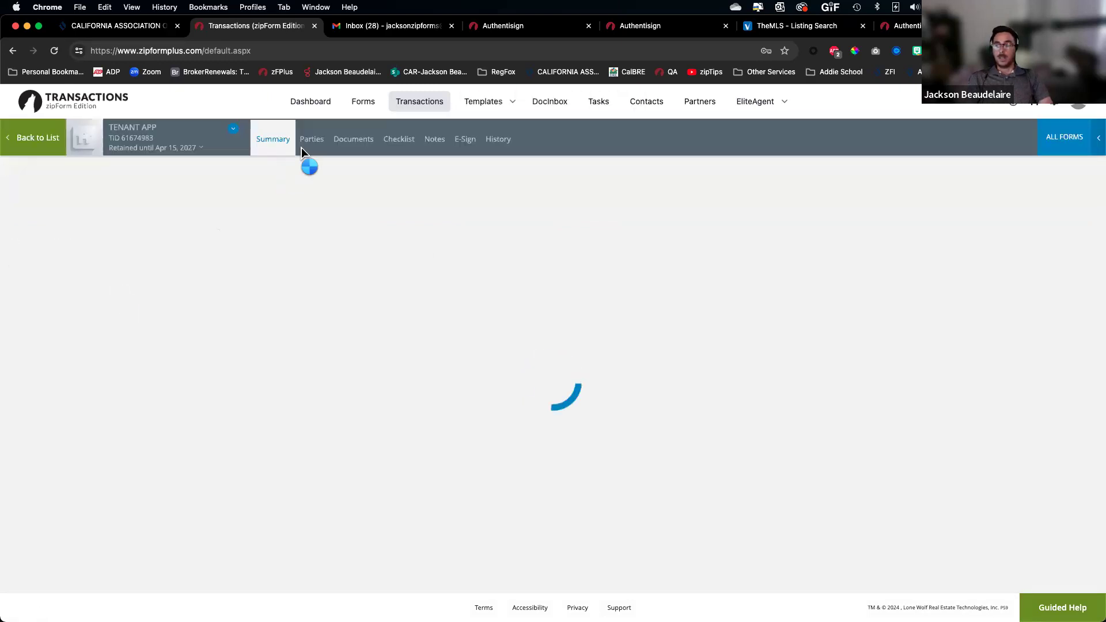
click(354, 141)
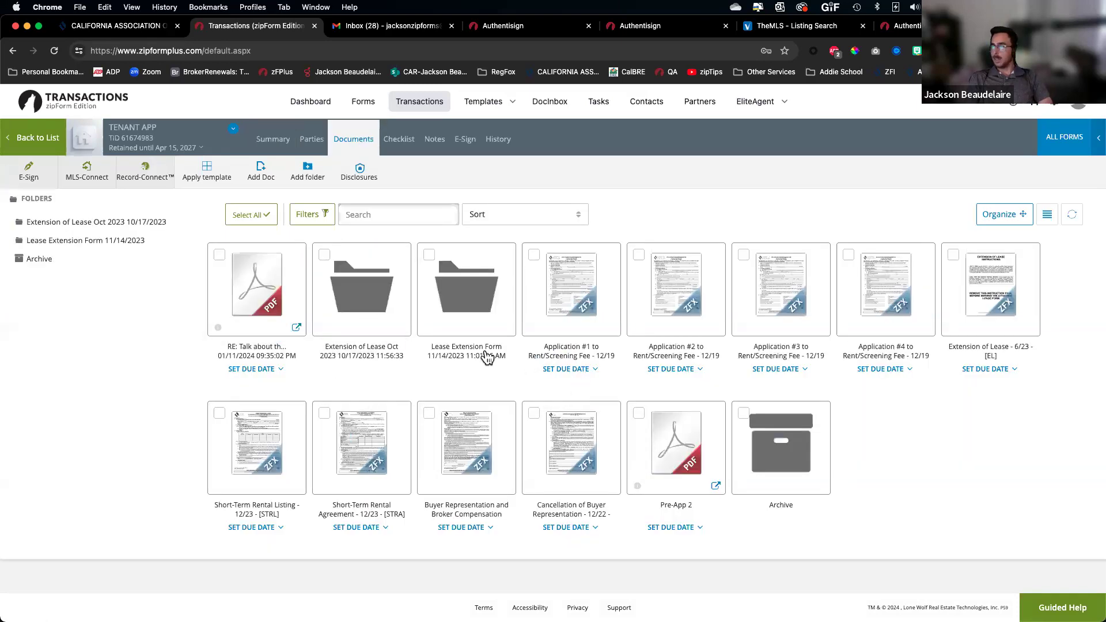
click(994, 310)
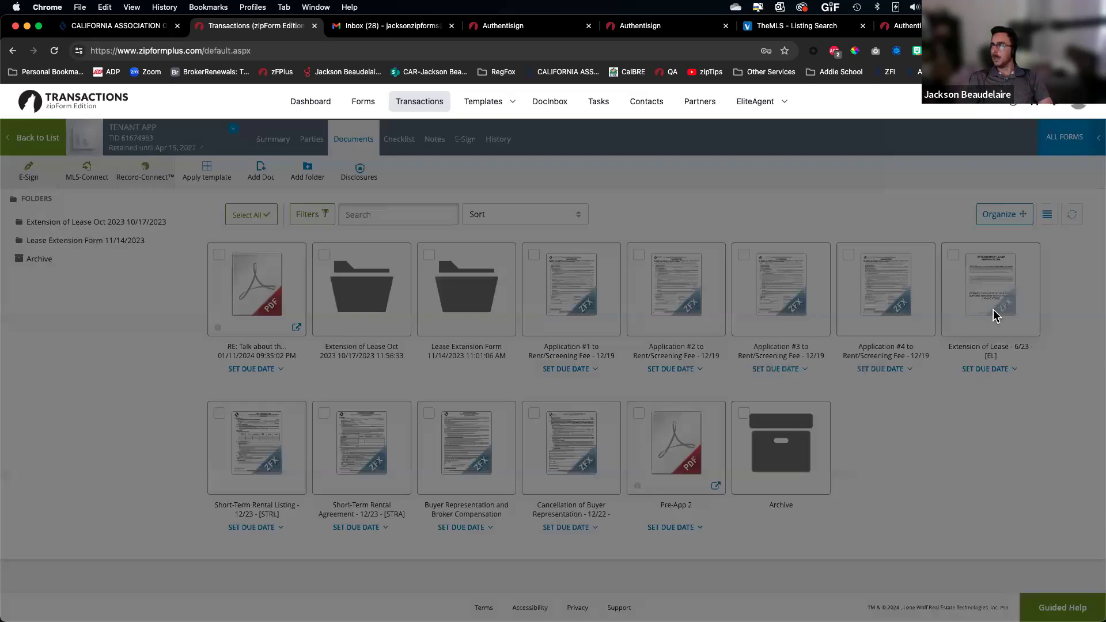
click(679, 213)
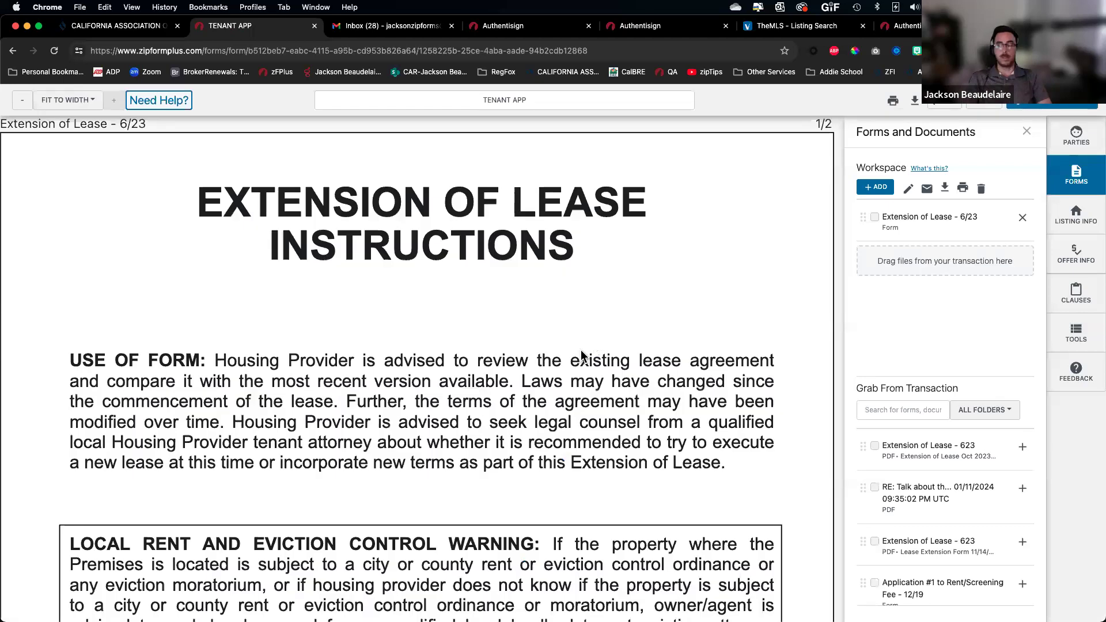
From the PARTIES view, create a new Authentisign signing named Extension of Lease - 6/23
scroll(424, 458, down, 8)
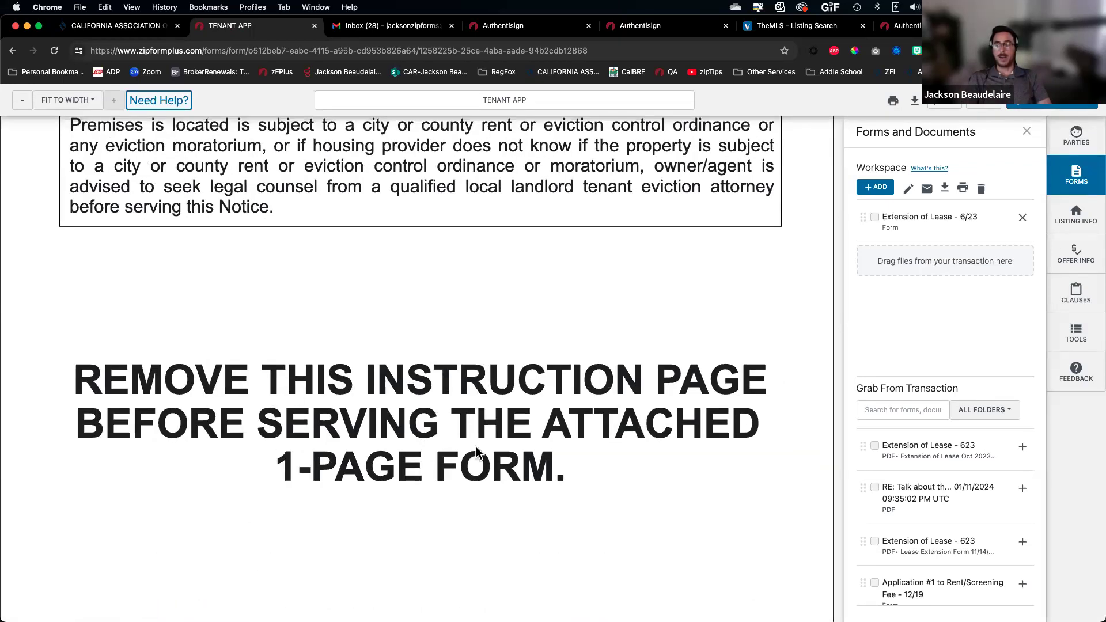
scroll(399, 419, down, 8)
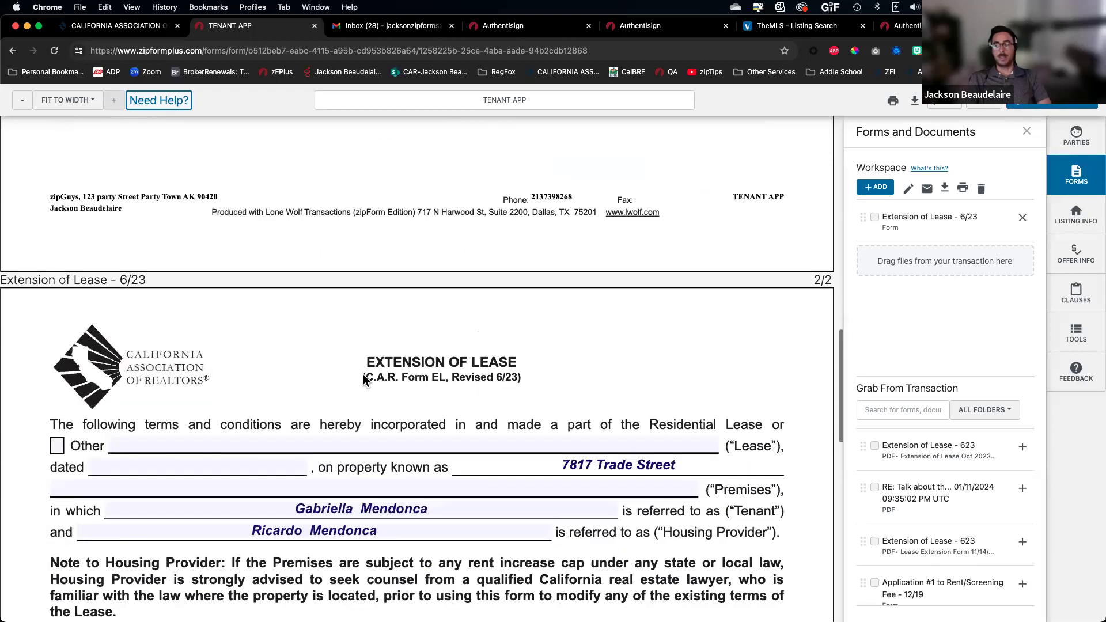
click(1076, 137)
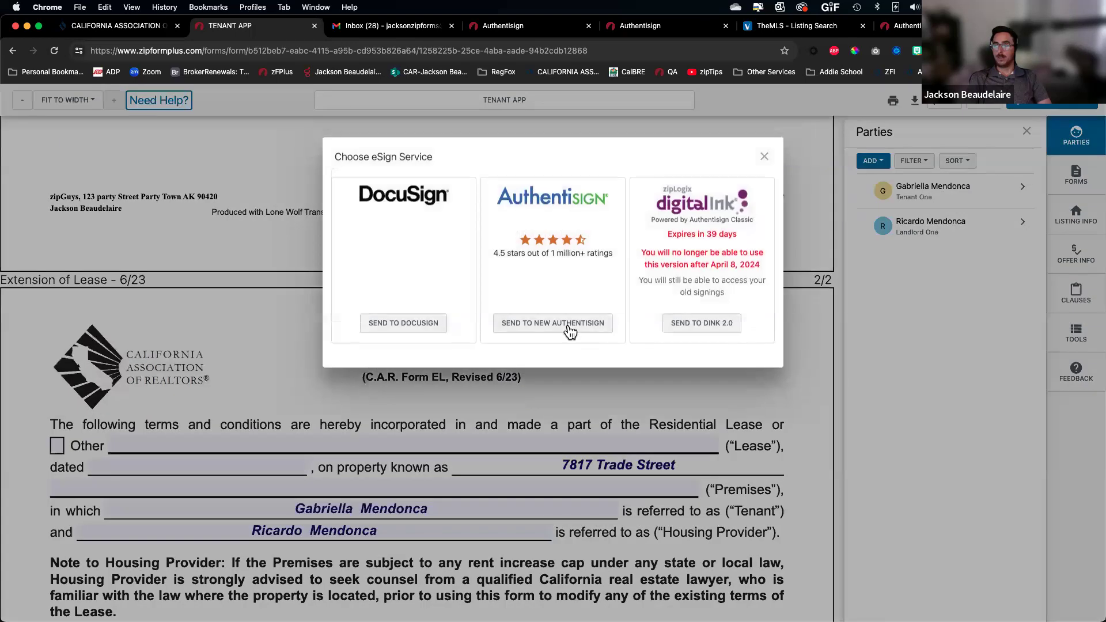
click(550, 319)
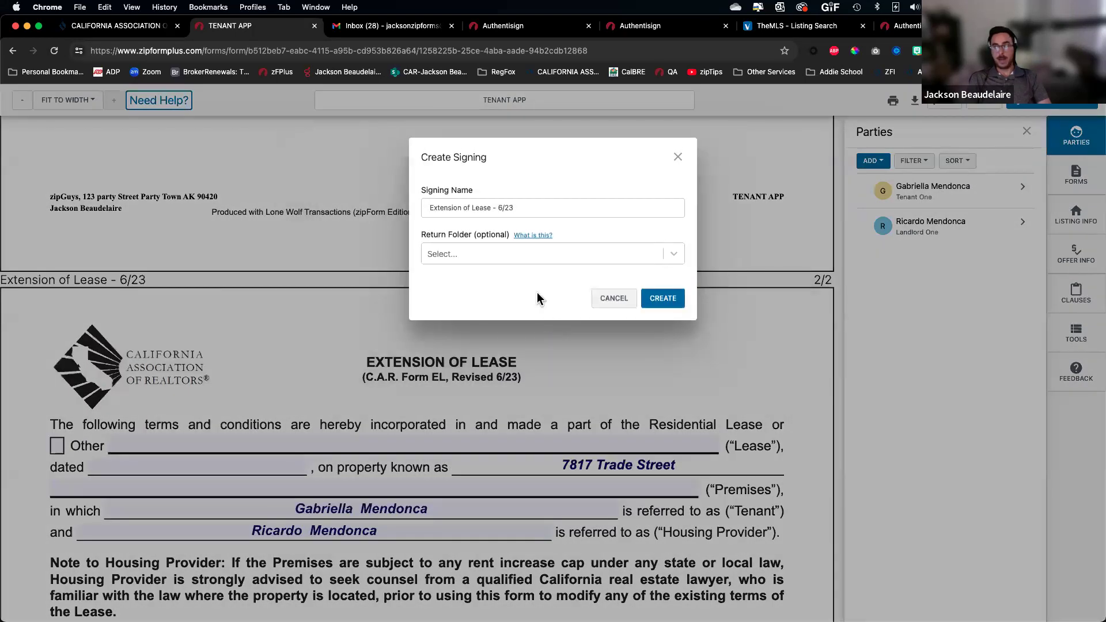
click(663, 298)
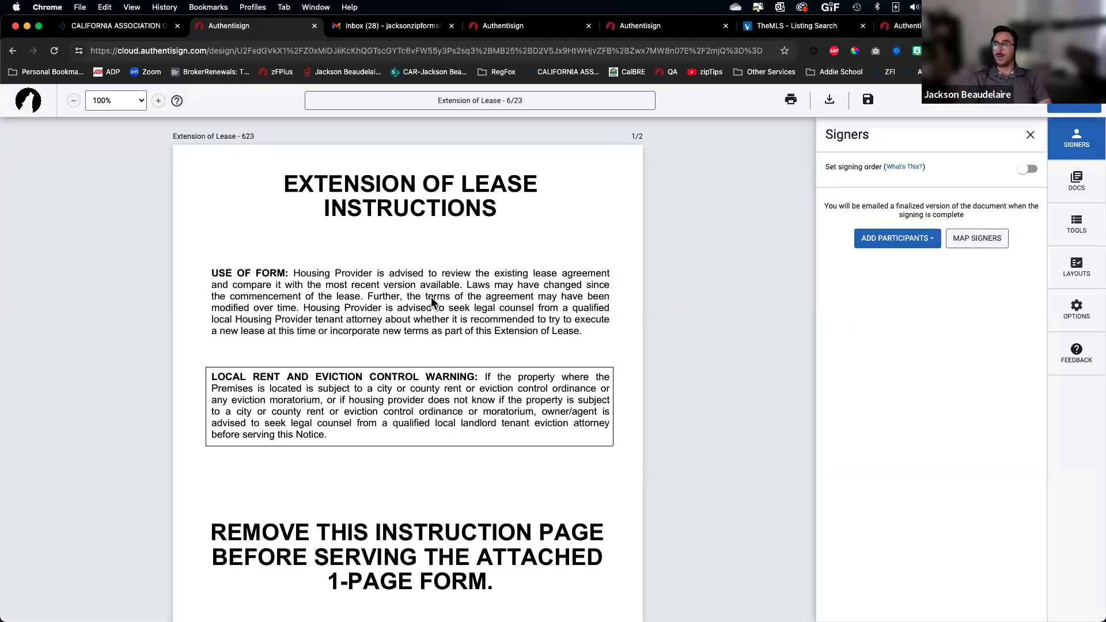
Add the tenant and housing provider from the transaction as signers
click(895, 239)
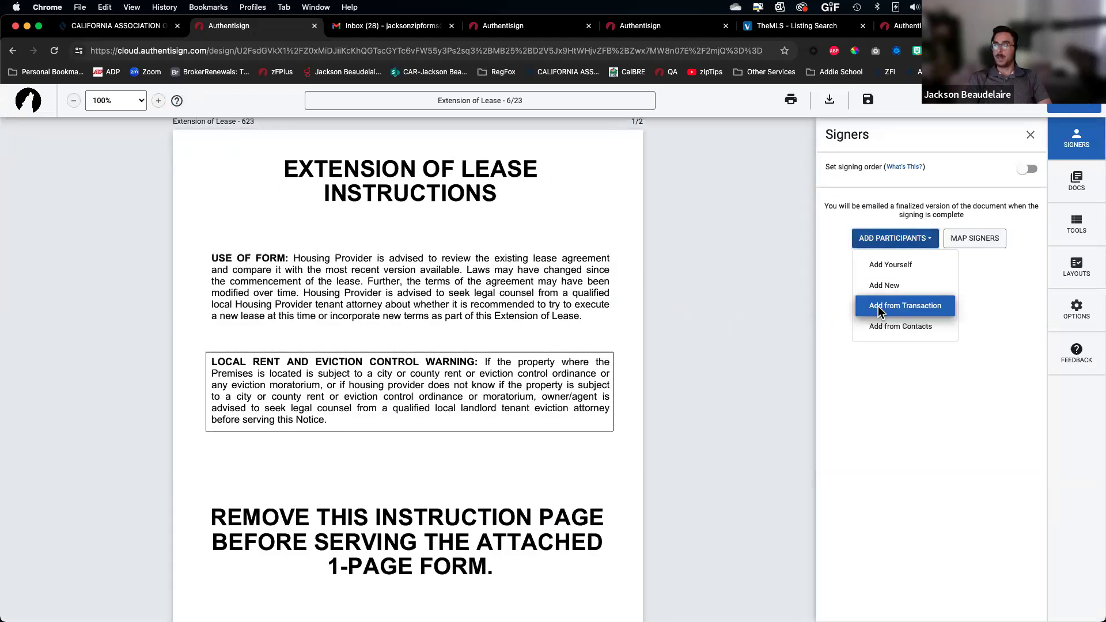
click(880, 310)
click(774, 244)
click(774, 280)
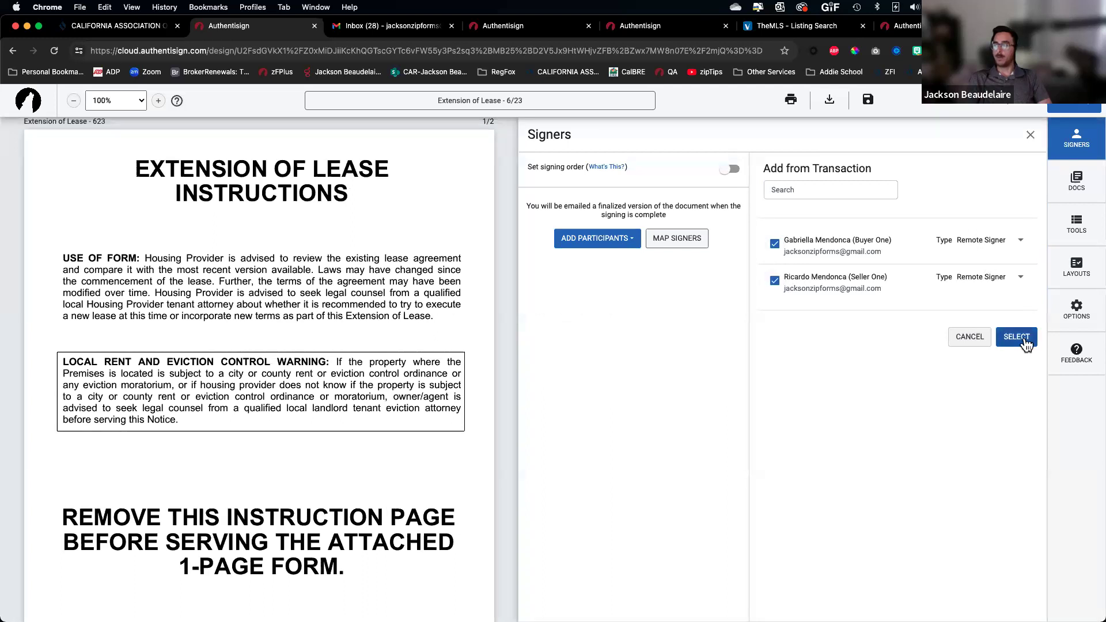
click(1017, 337)
scroll(366, 344, down, 10)
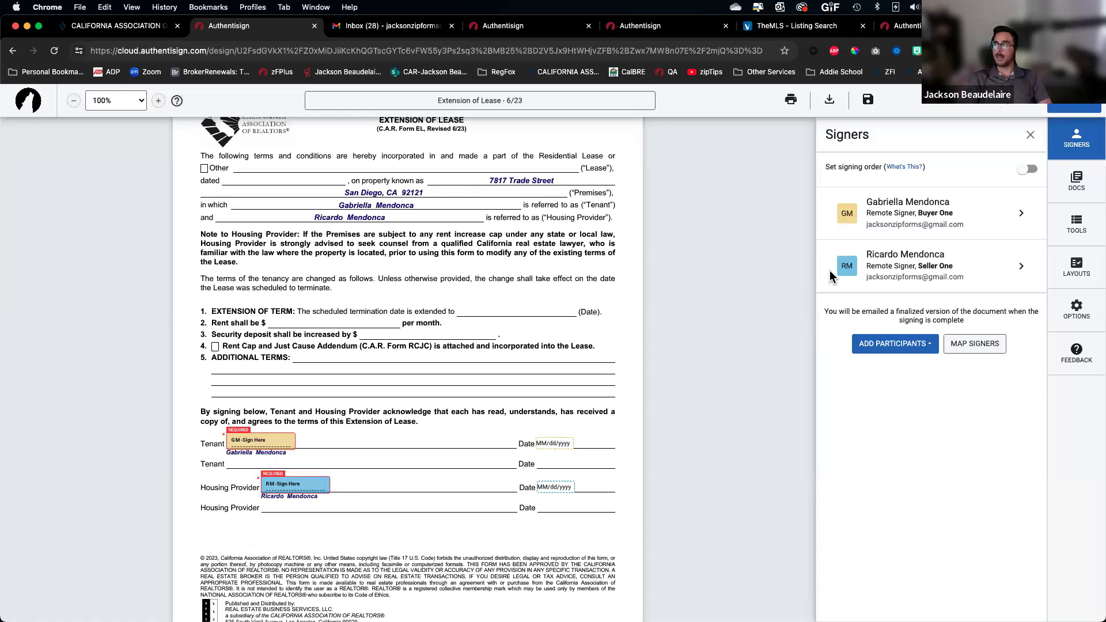
Delete the instruction page from the Extension of Lease document and save
click(1075, 184)
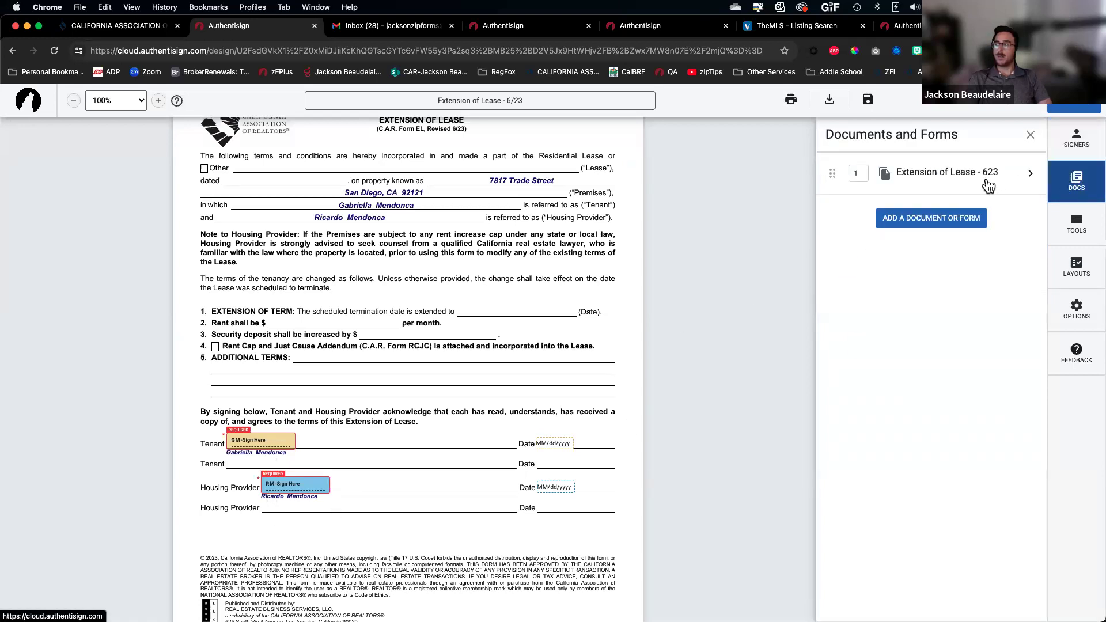
click(922, 172)
scroll(864, 346, down, 2)
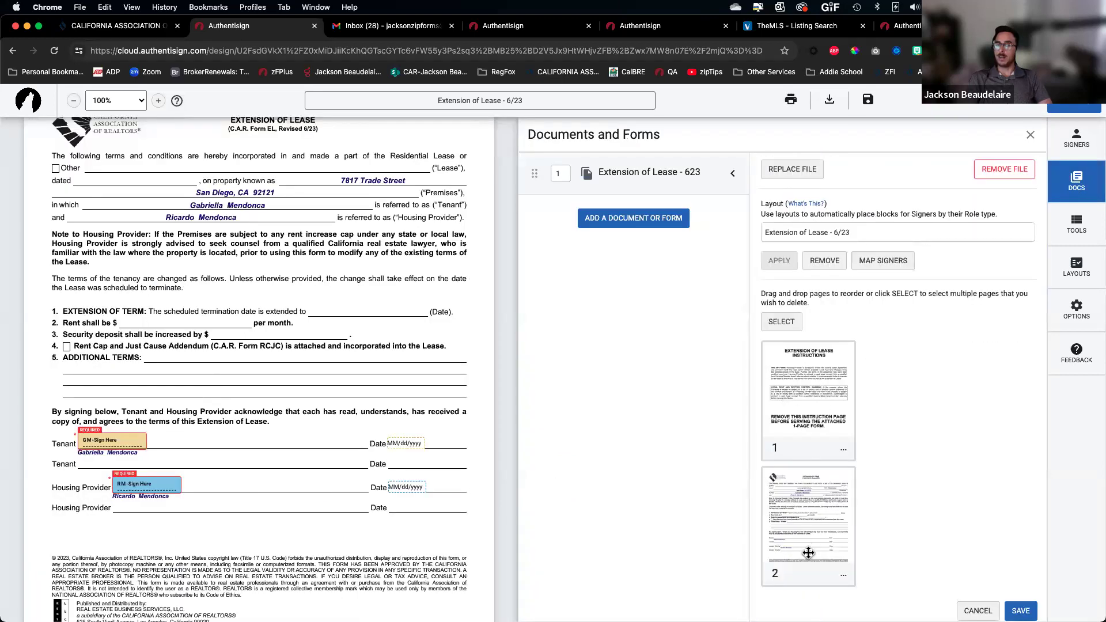
click(843, 448)
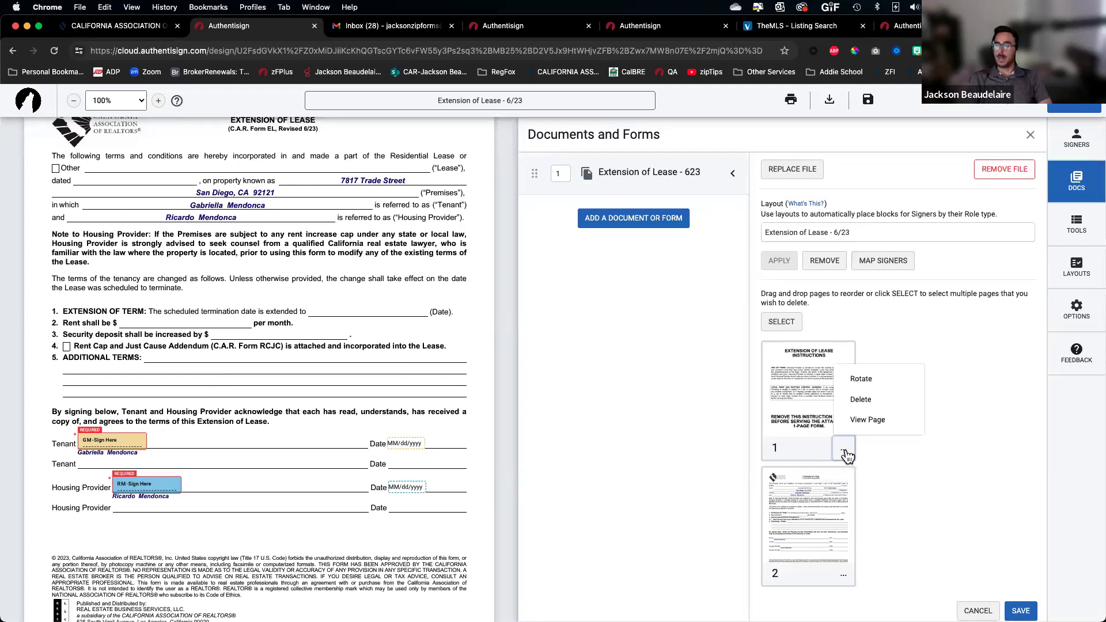
click(871, 403)
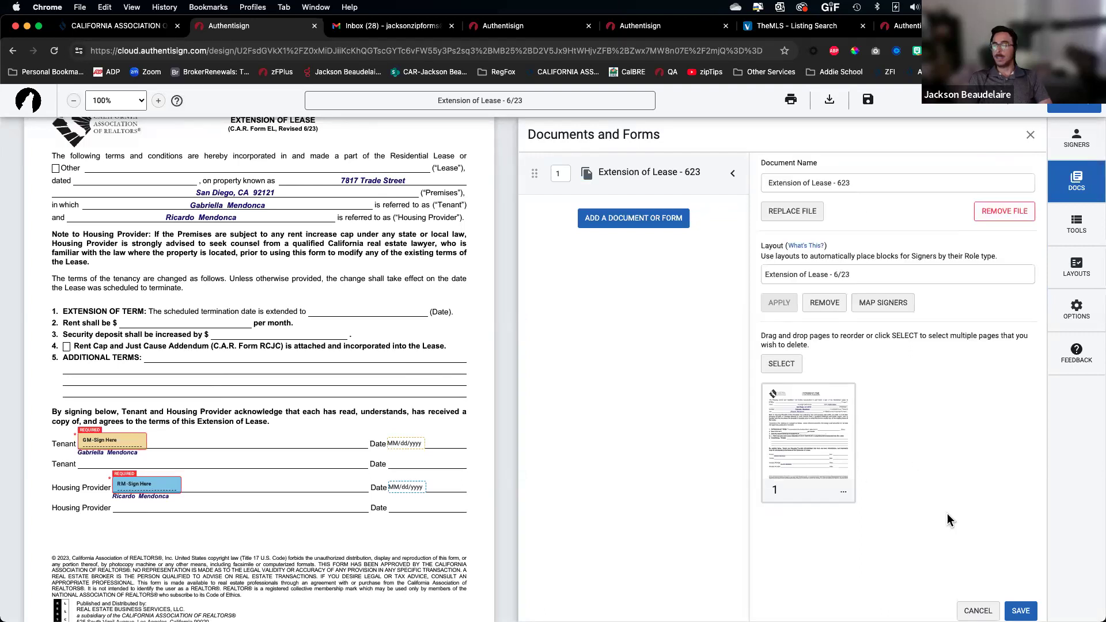
click(1021, 611)
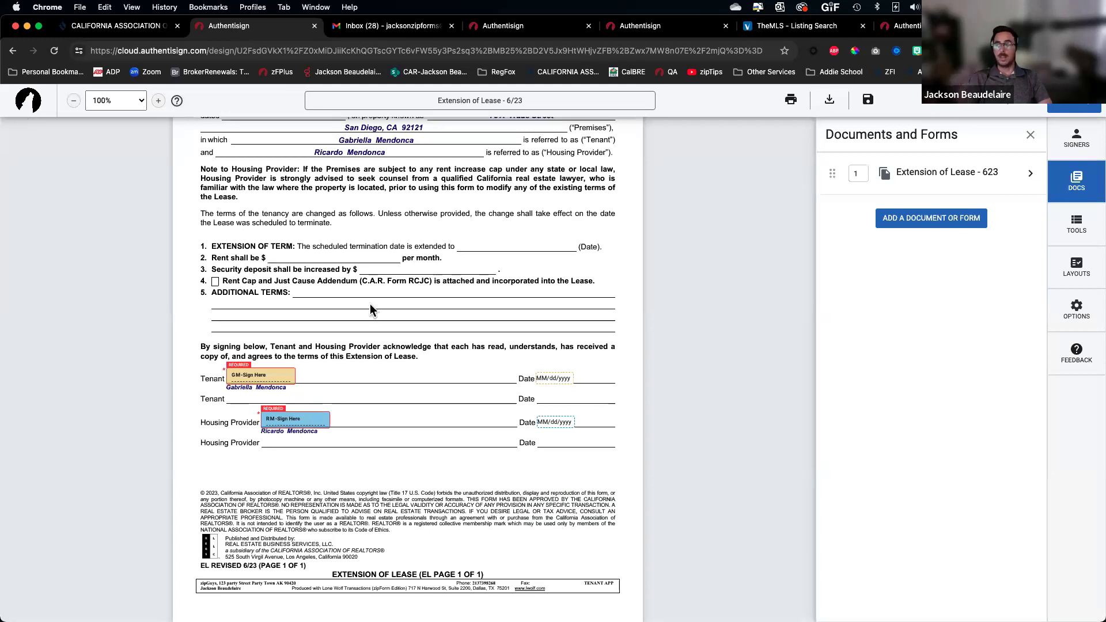
Exit the signing without saving it
scroll(442, 203, up, 5)
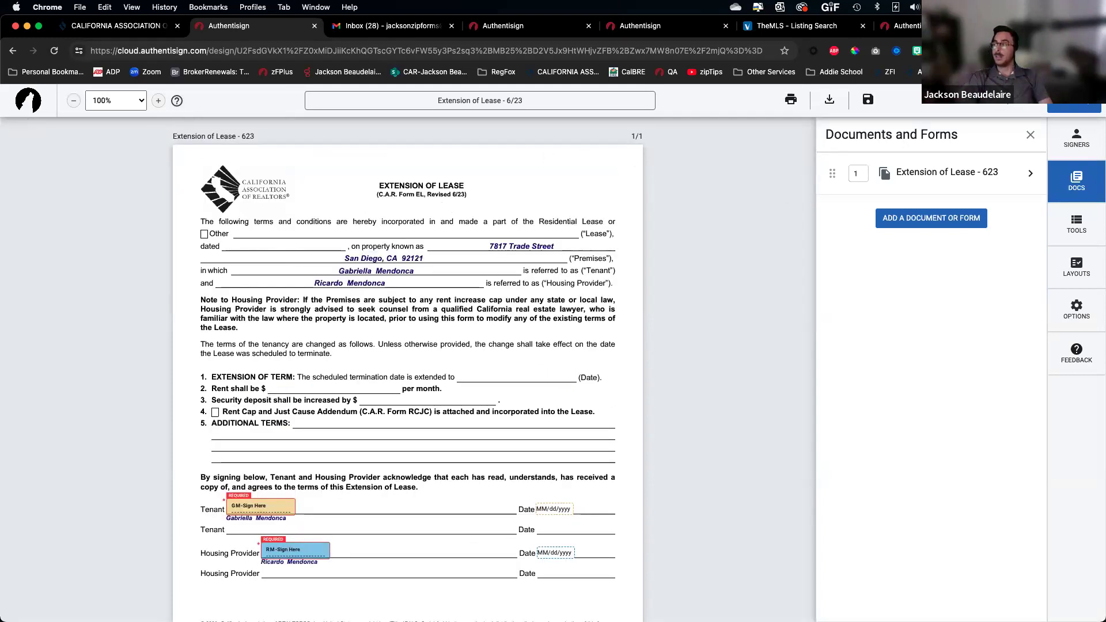
click(1008, 100)
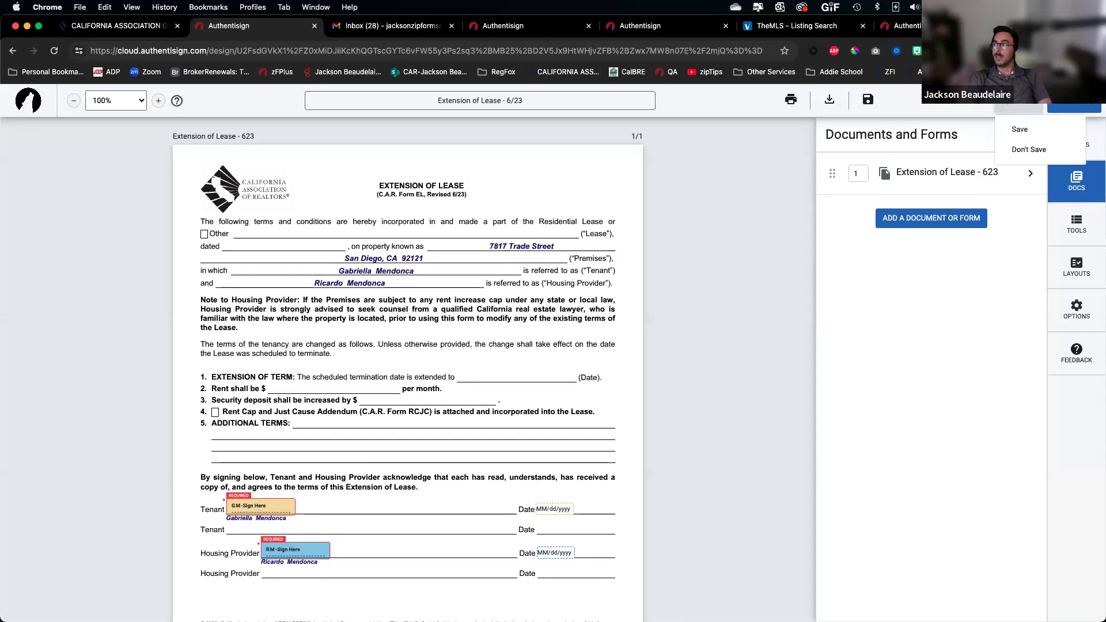
click(1026, 151)
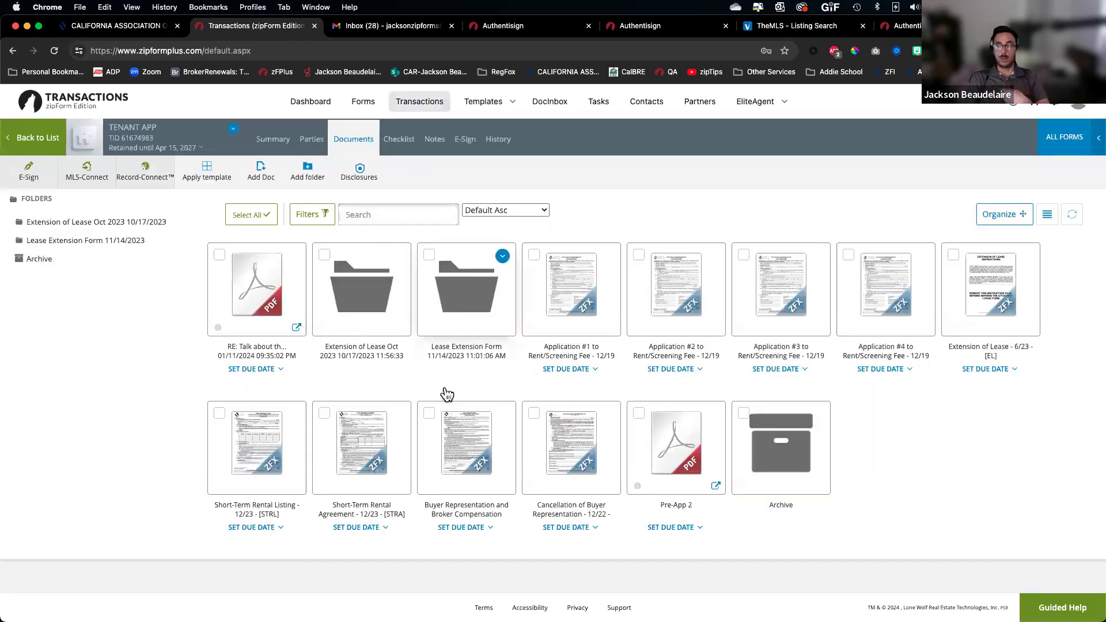
Reopen the Extension of Lease in the new form editor and create a new Authentisign signing for it
click(999, 296)
click(661, 229)
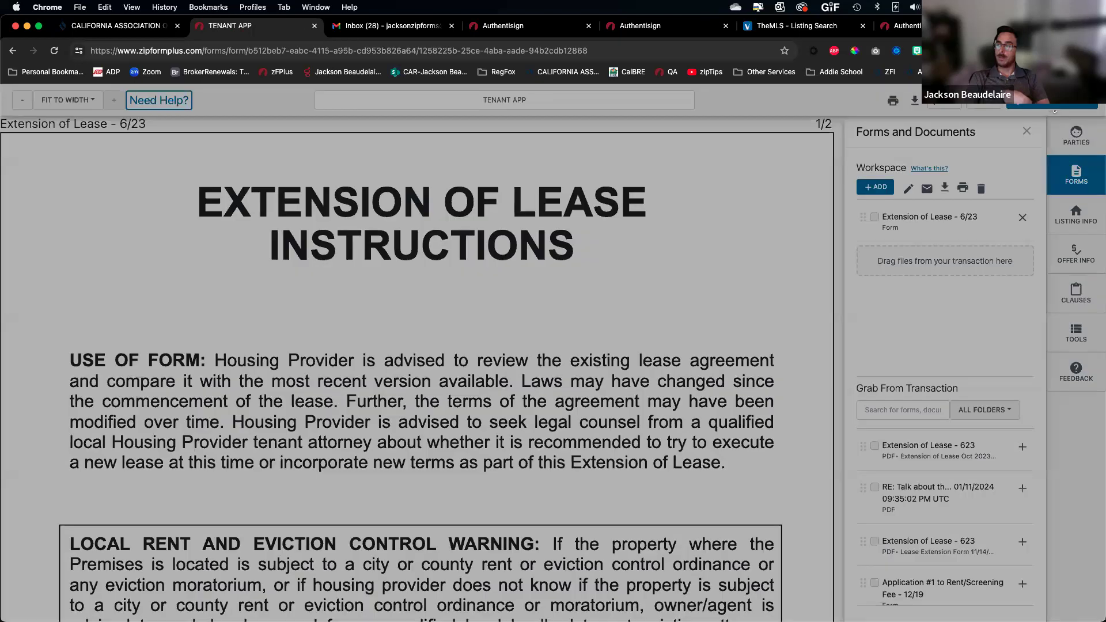
click(1055, 110)
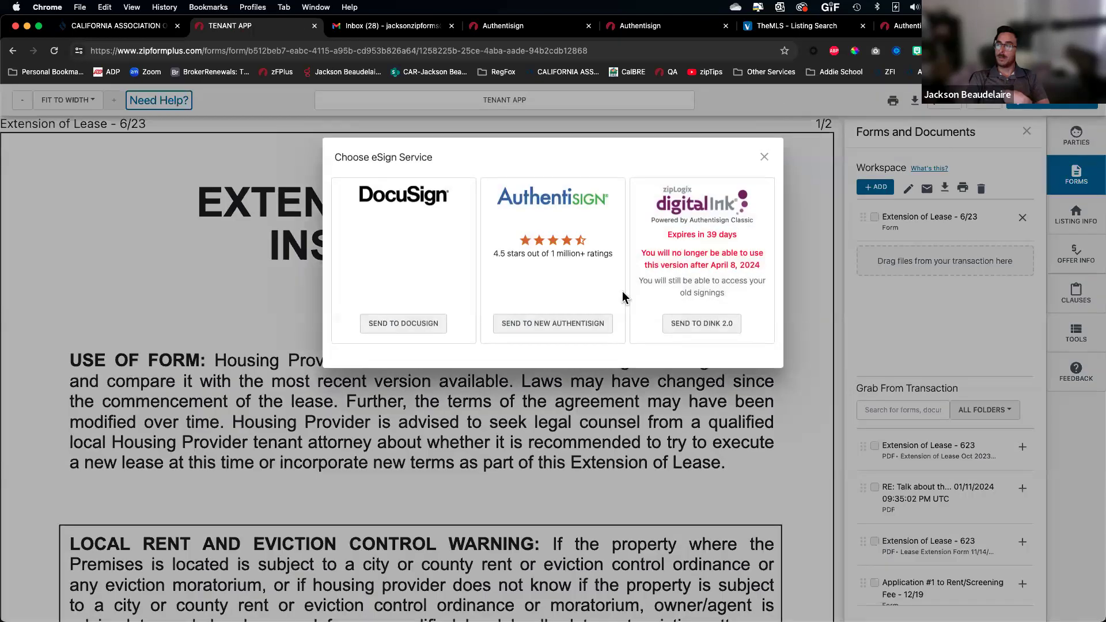
click(554, 321)
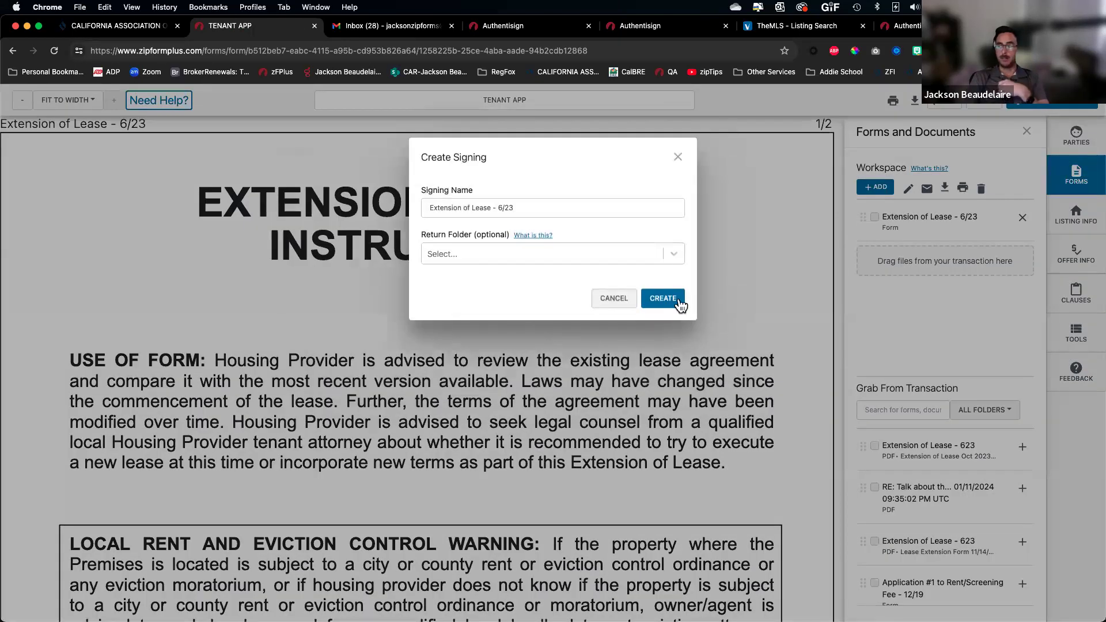
click(675, 301)
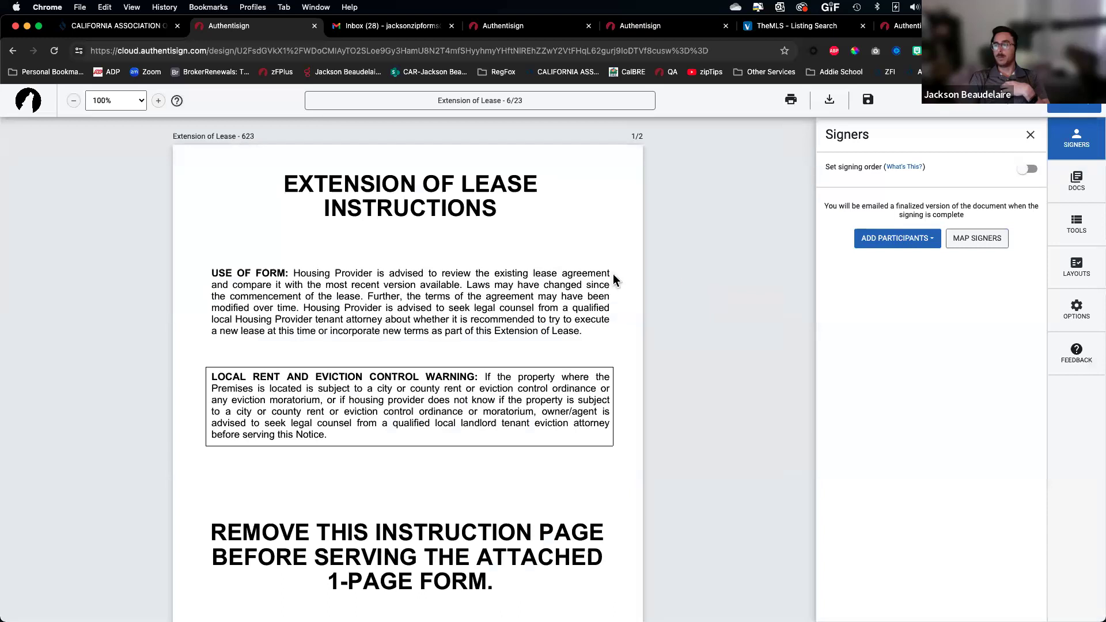
Delete instructions page 1 from Extension of Lease - 623, save, and exit to zipForm
scroll(580, 421, down, 10)
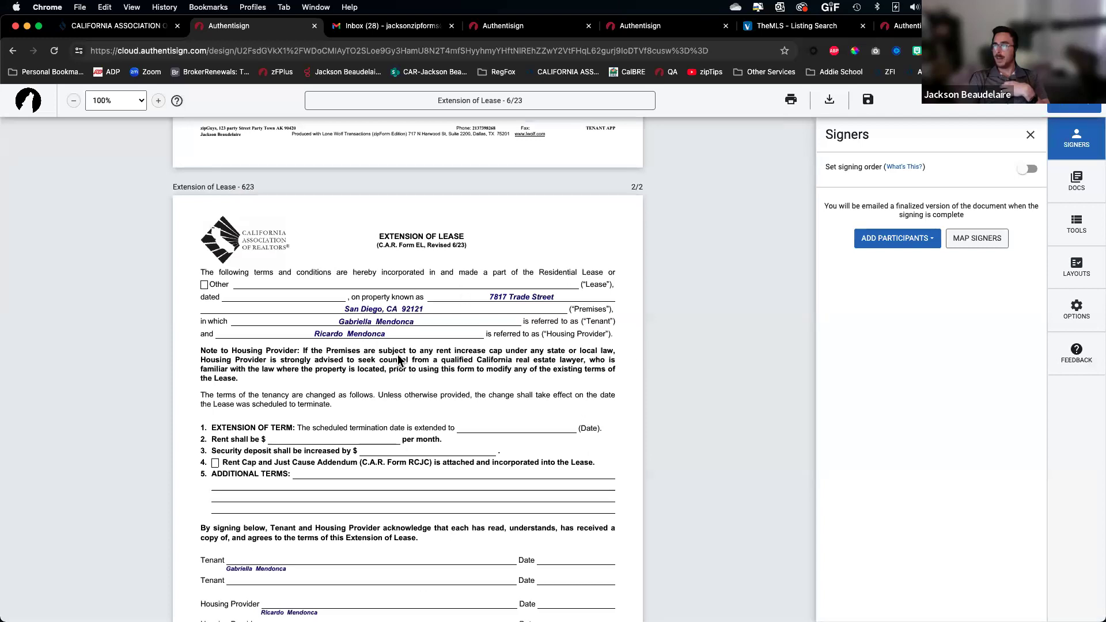
scroll(785, 279, up, 3)
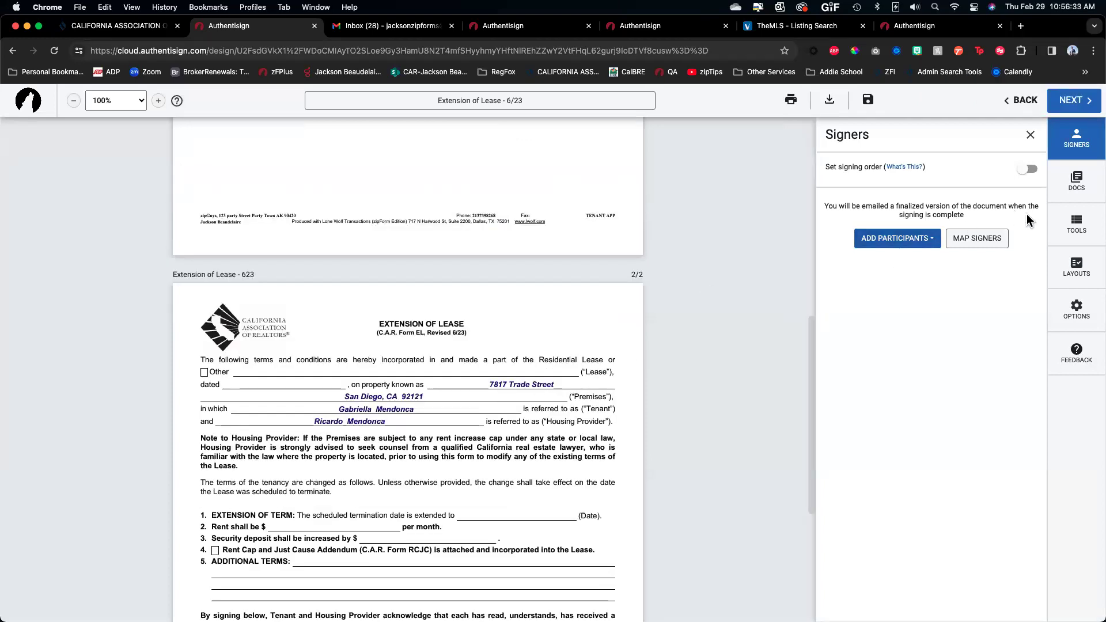
click(1084, 186)
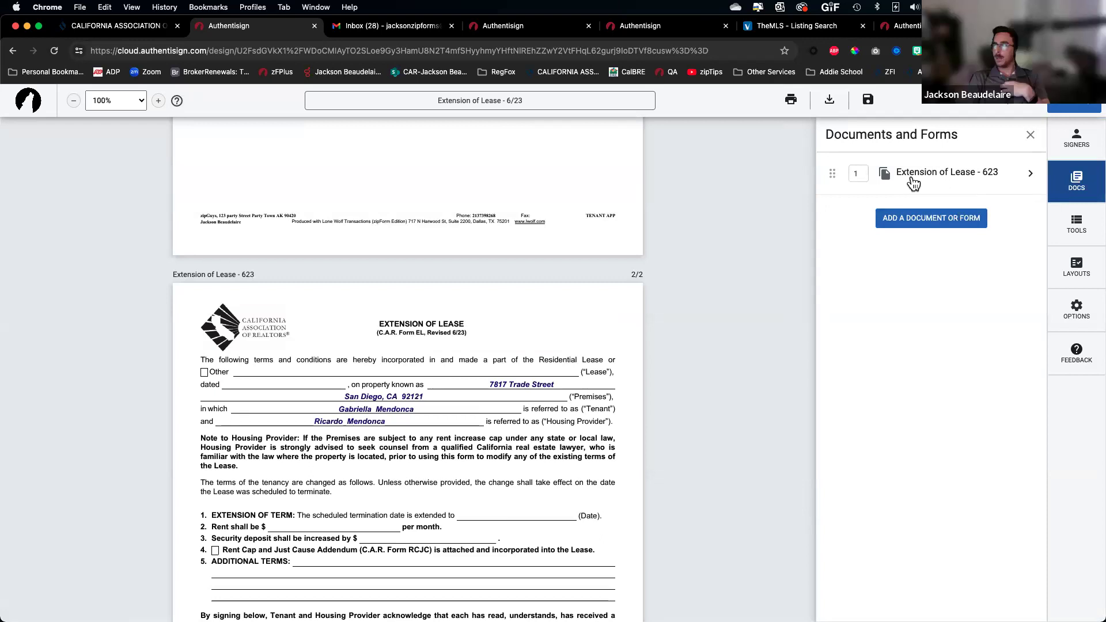
click(912, 183)
click(844, 491)
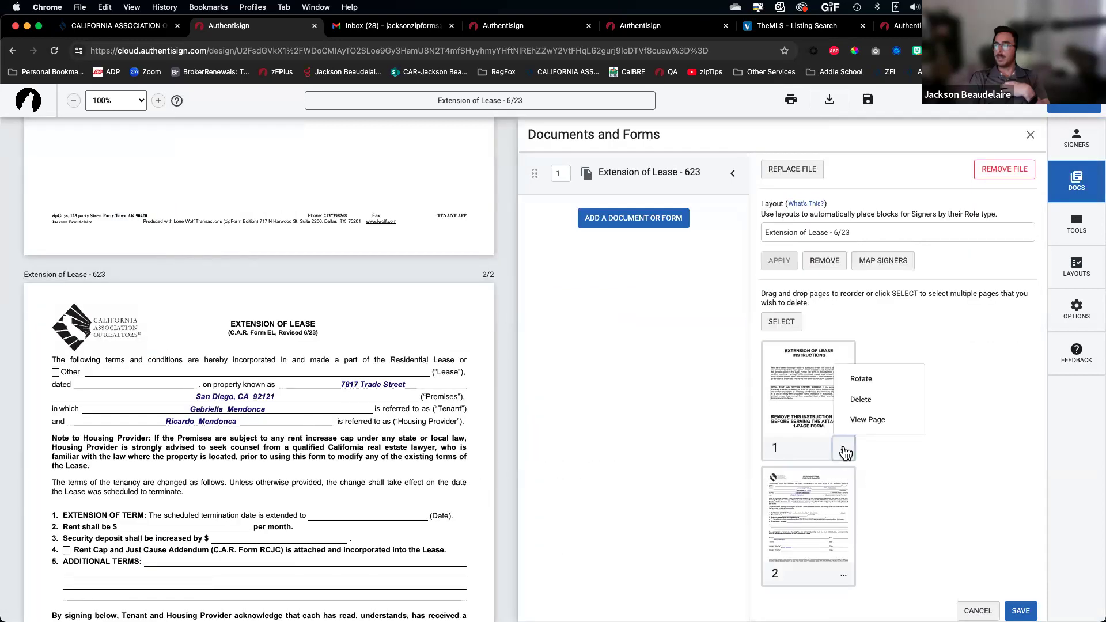
click(870, 402)
click(1021, 611)
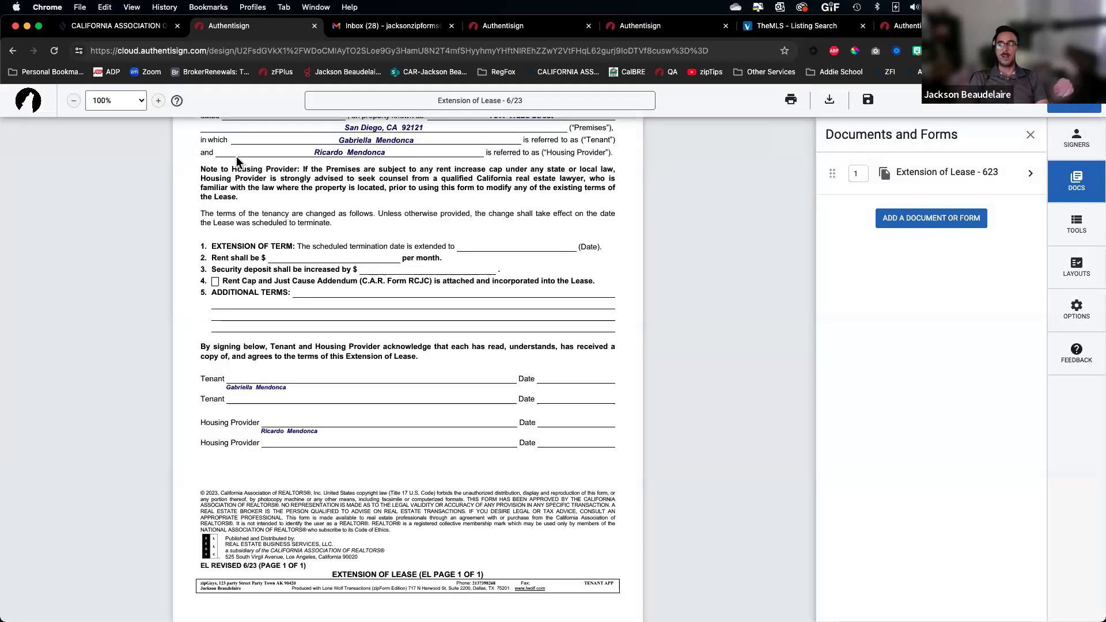
click(1032, 108)
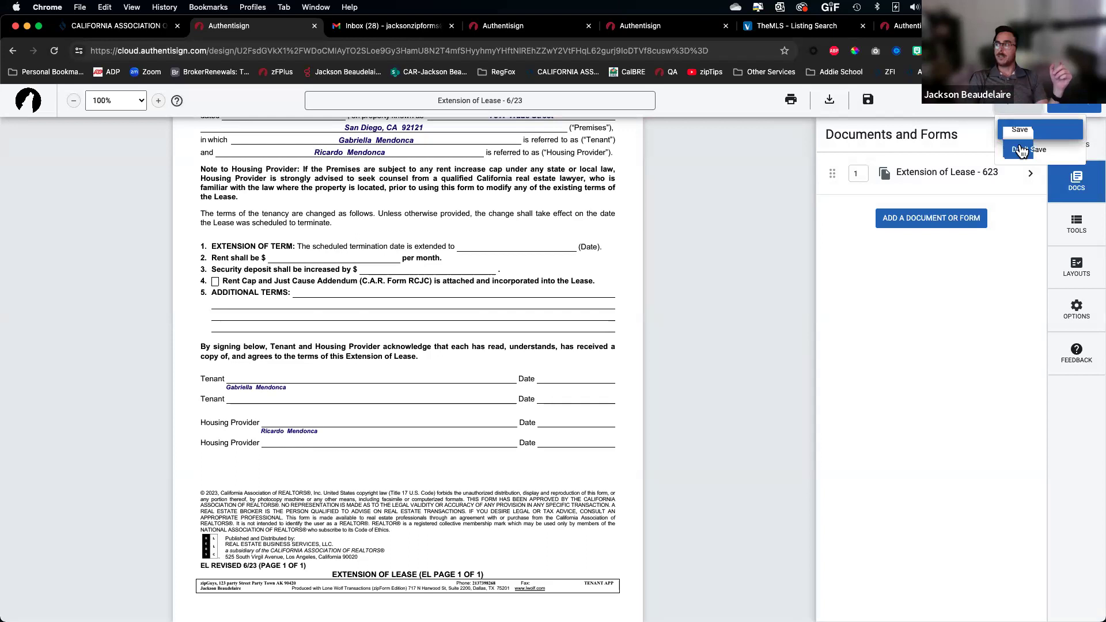
click(1023, 150)
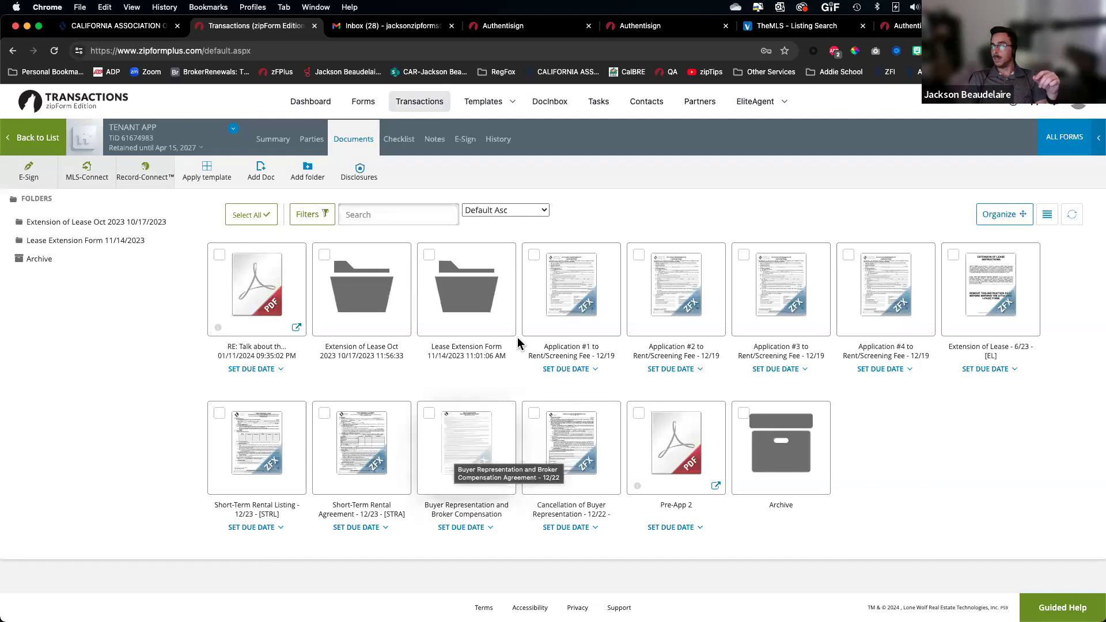
click(51, 141)
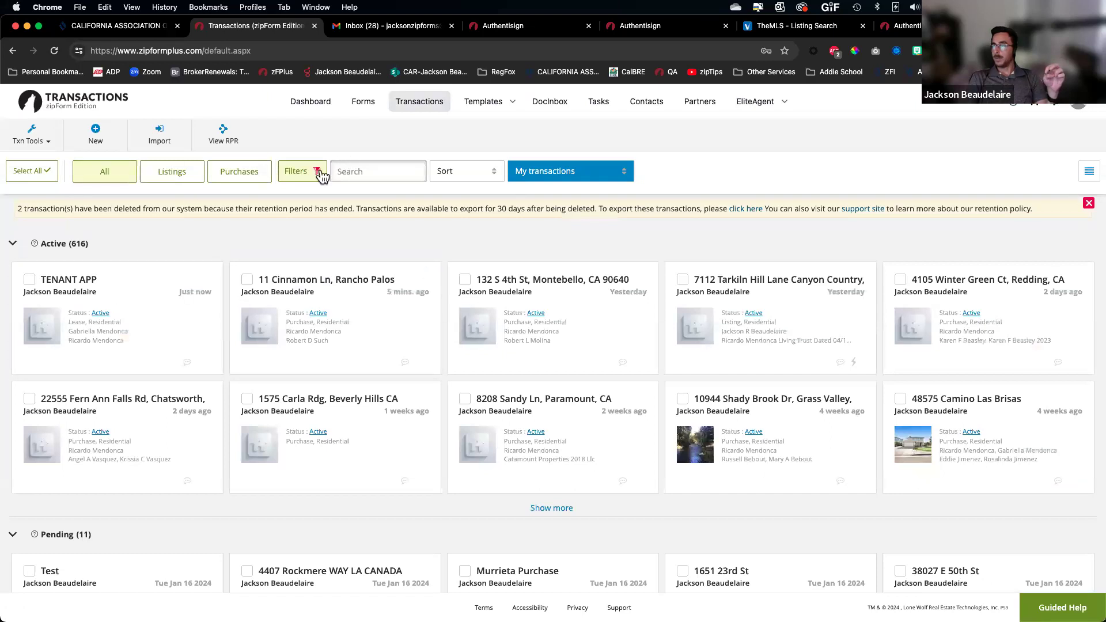
click(316, 172)
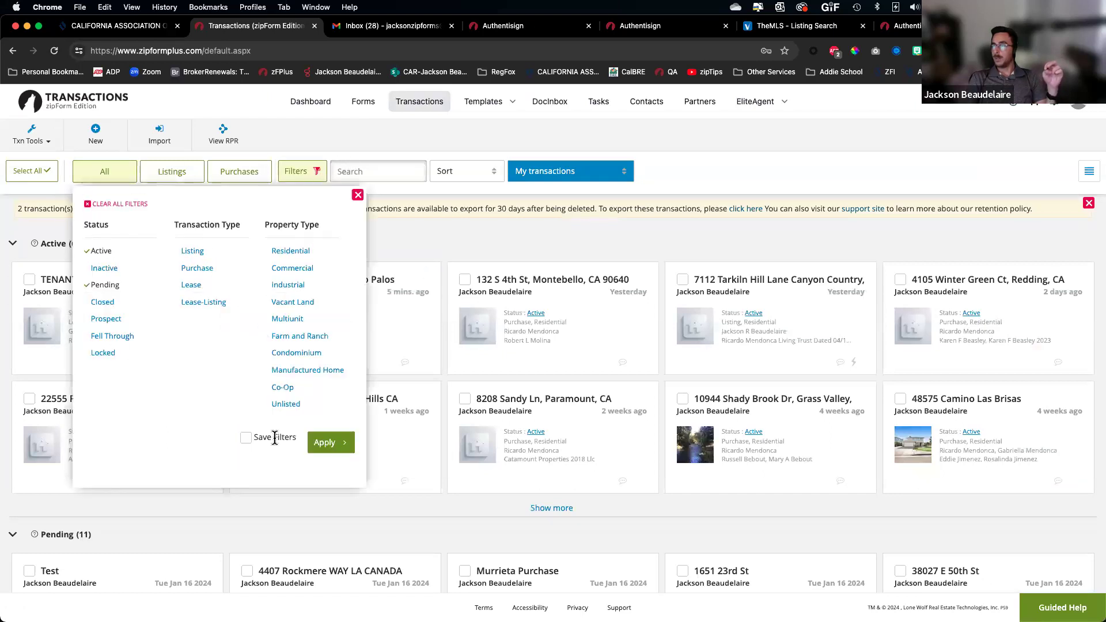
click(398, 273)
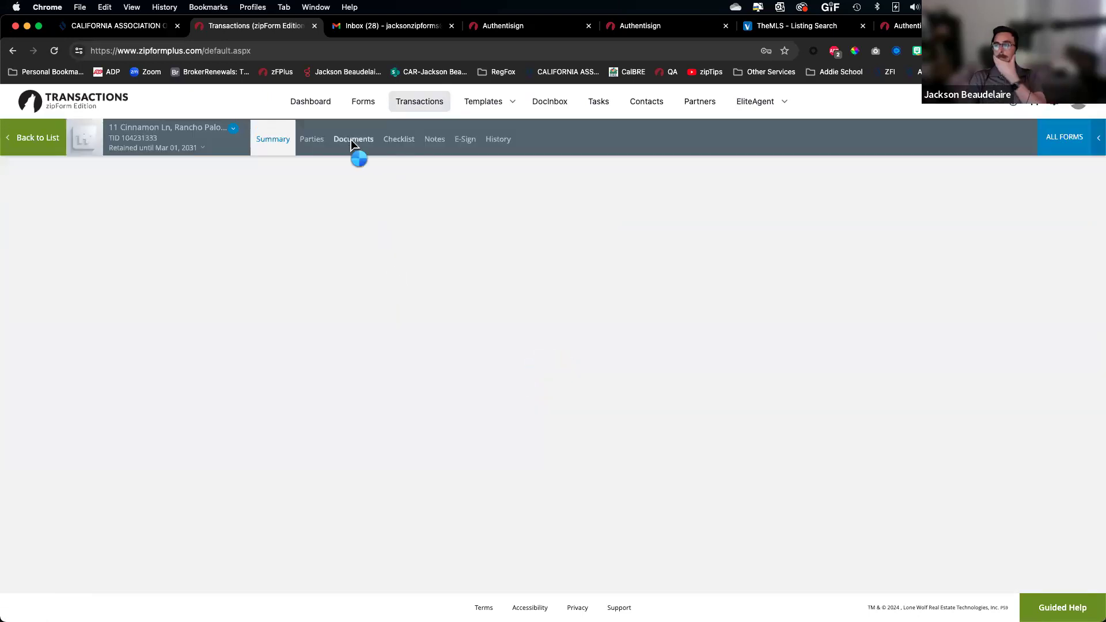
click(352, 144)
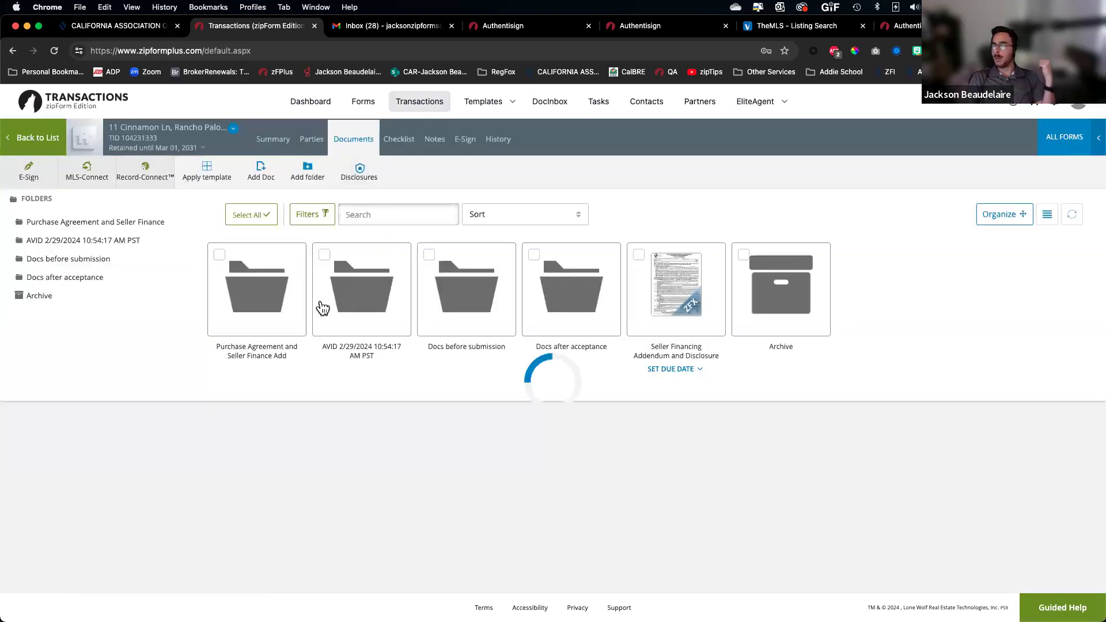
click(446, 305)
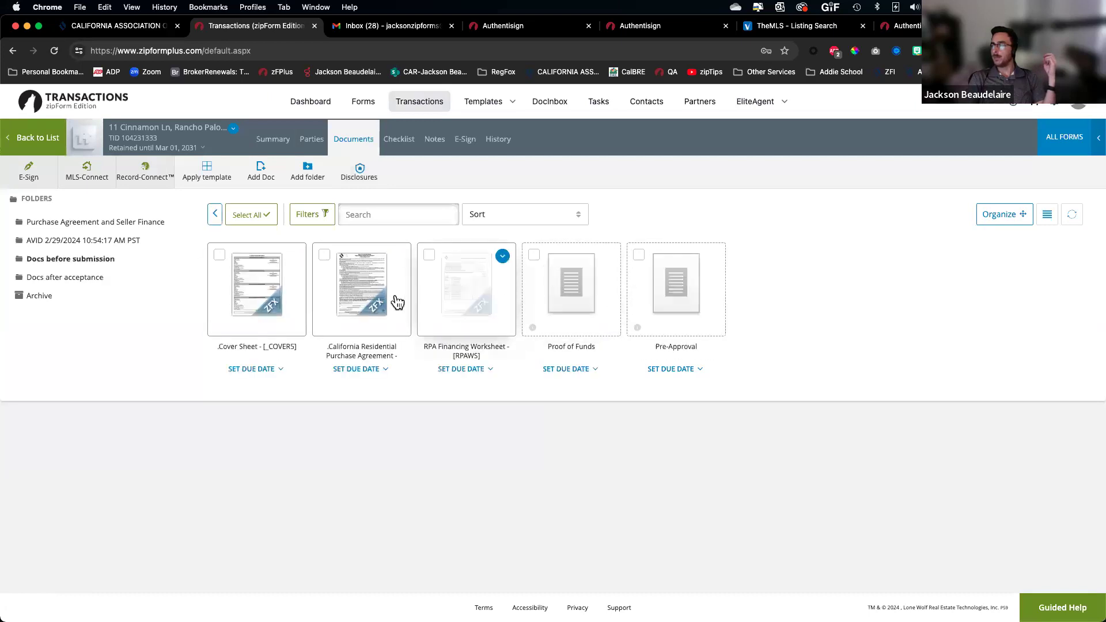
Open the Agent Visual Inspection Disclosure from Docs after acceptance in the New Form Editor
click(65, 279)
click(257, 285)
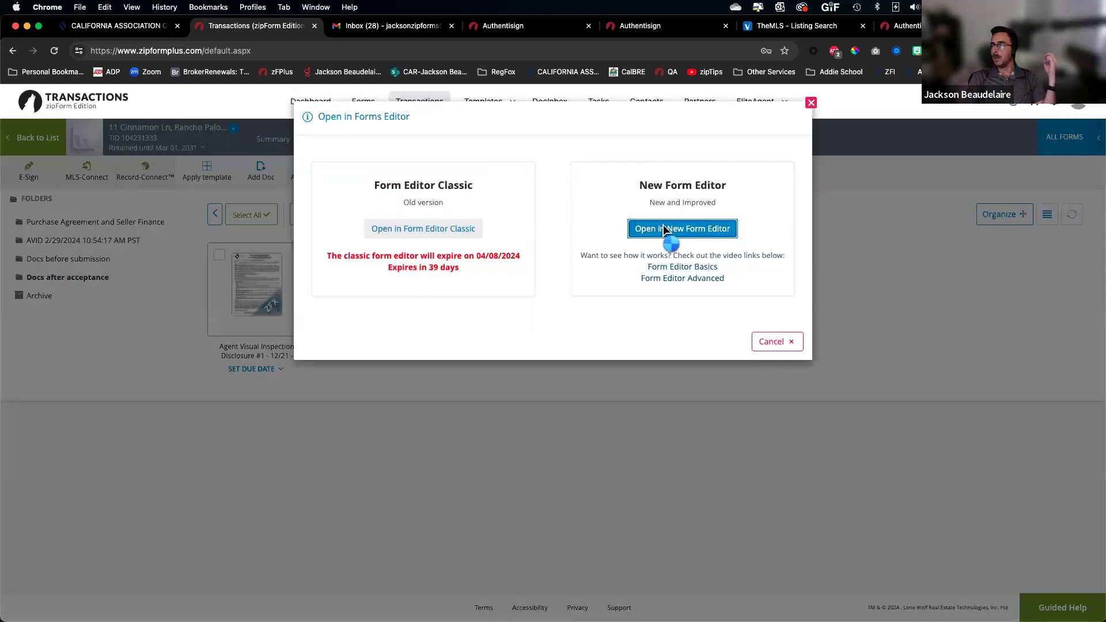
click(663, 228)
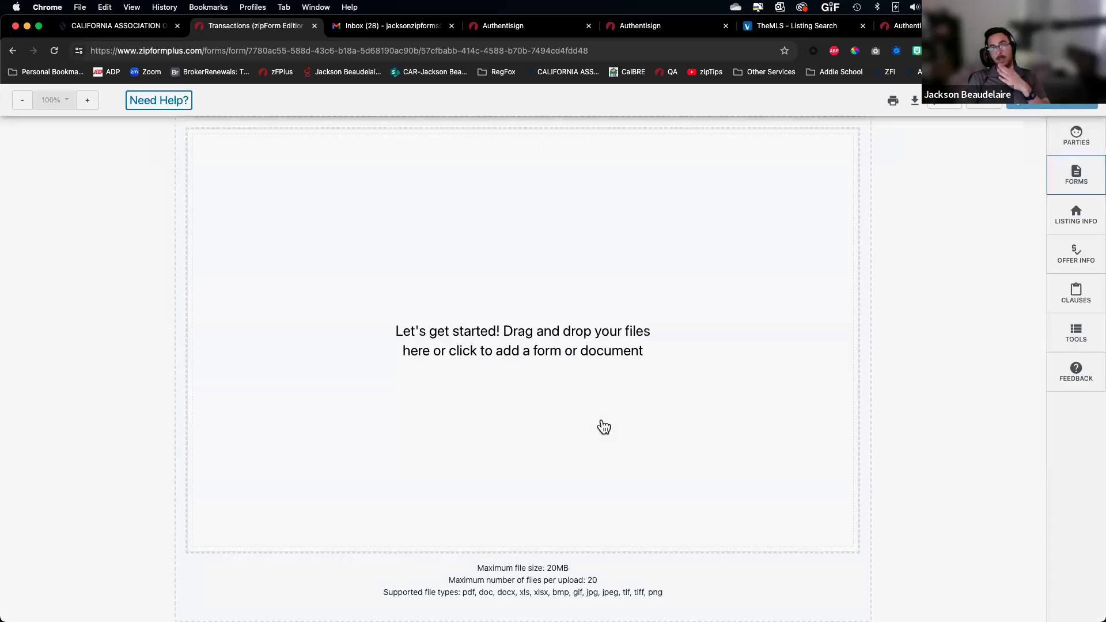
scroll(538, 455, down, 10)
scroll(536, 461, down, 20)
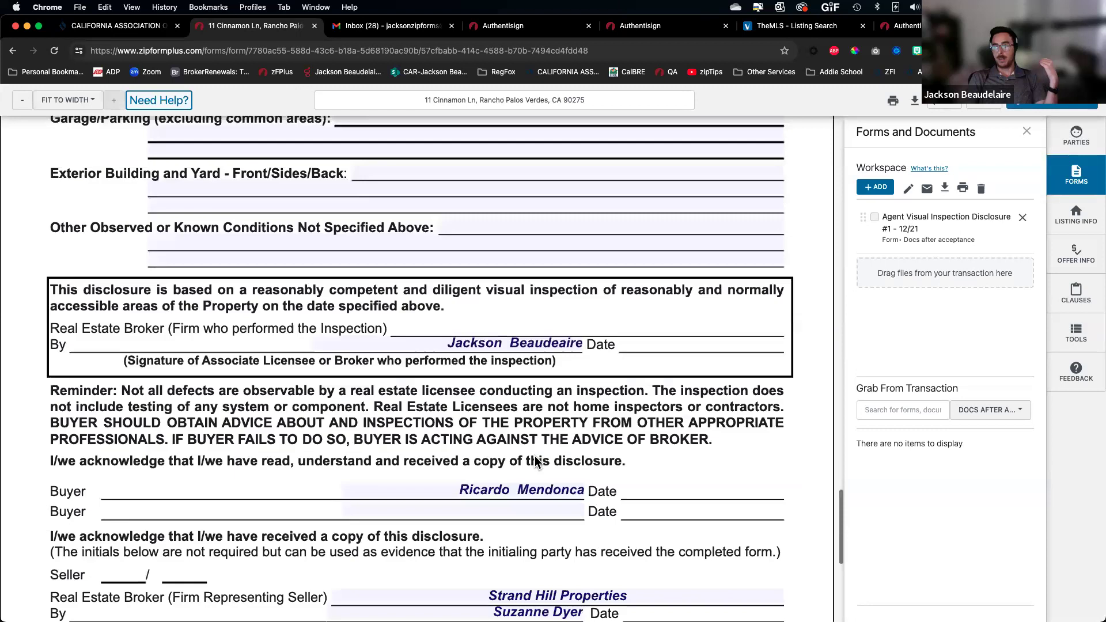
scroll(536, 461, down, 3)
Remove a stale name from the seller broker agent field's saved name list
click(570, 459)
click(574, 456)
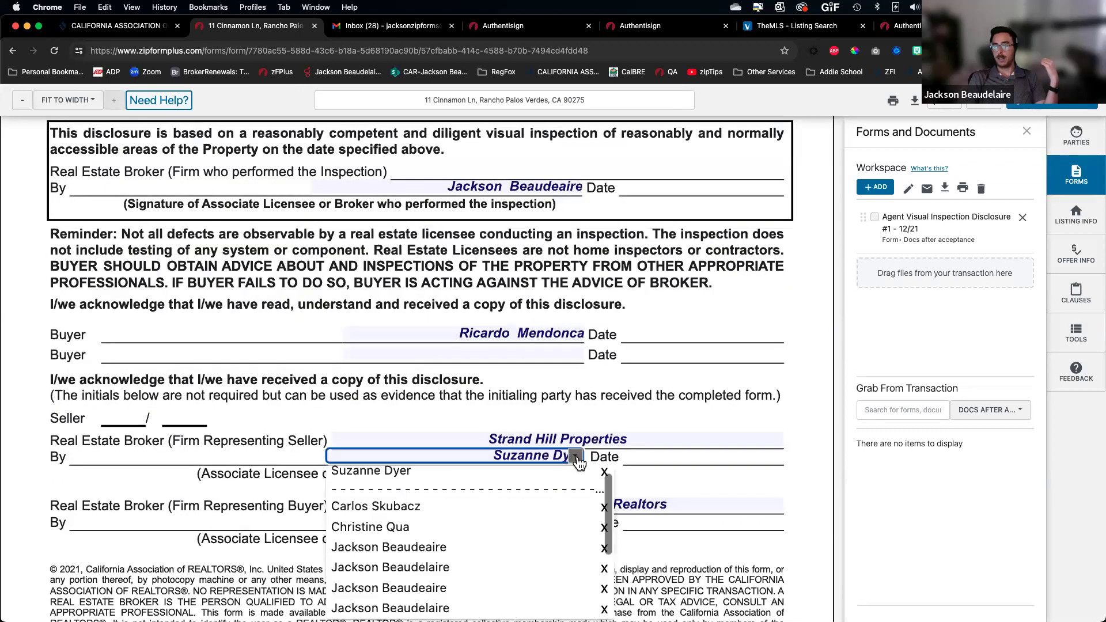
scroll(410, 542, down, 5)
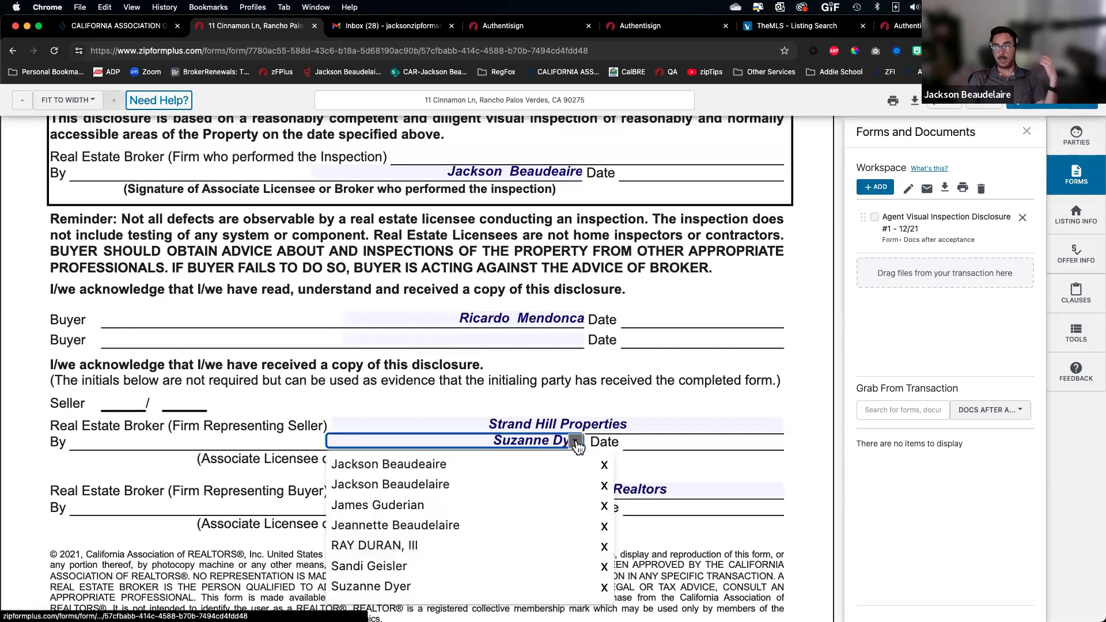
click(557, 444)
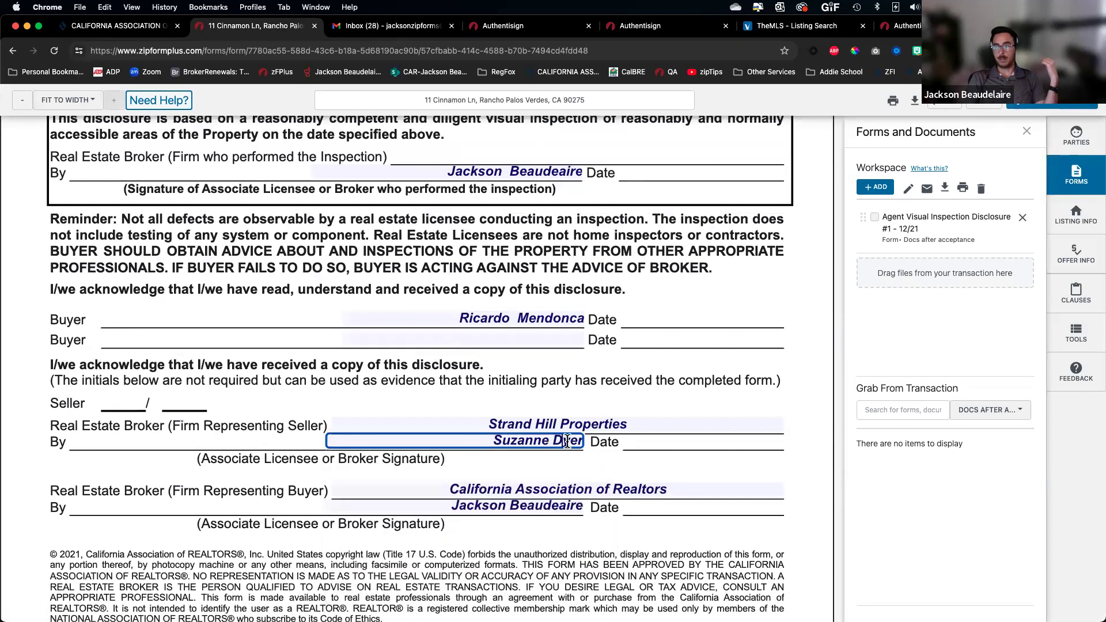
click(574, 442)
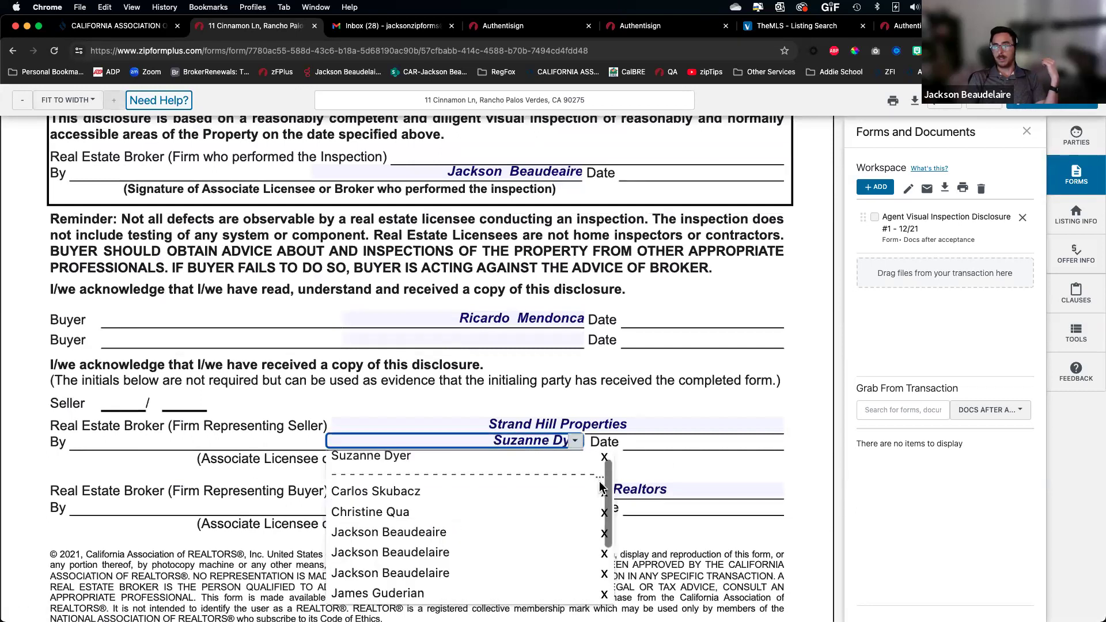
scroll(585, 527, up, 4)
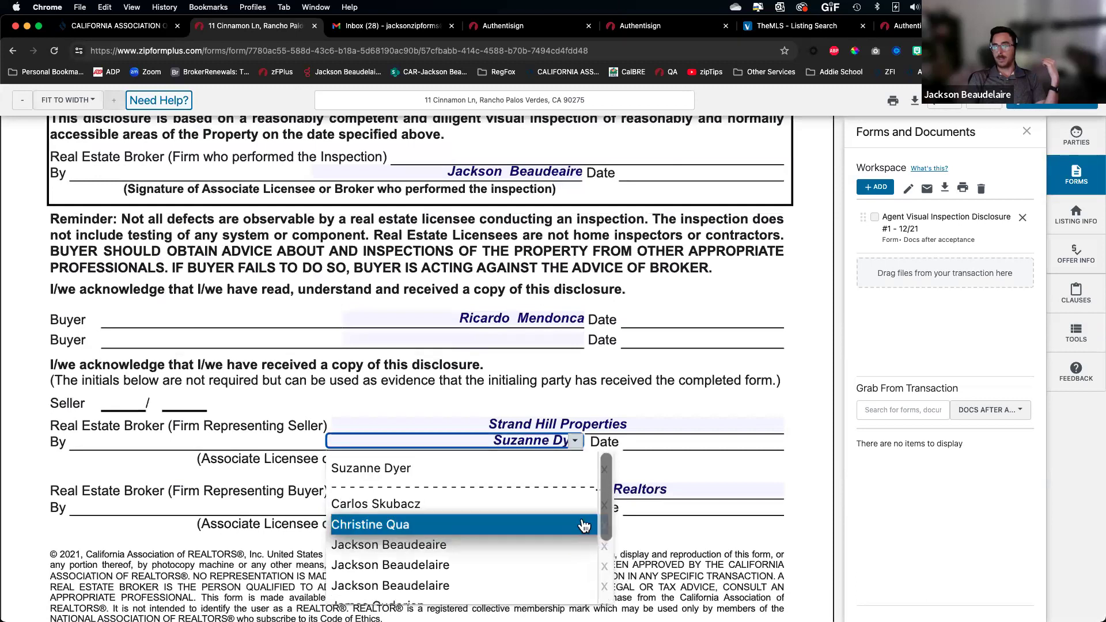
scroll(581, 504, down, 4)
scroll(572, 512, down, 1)
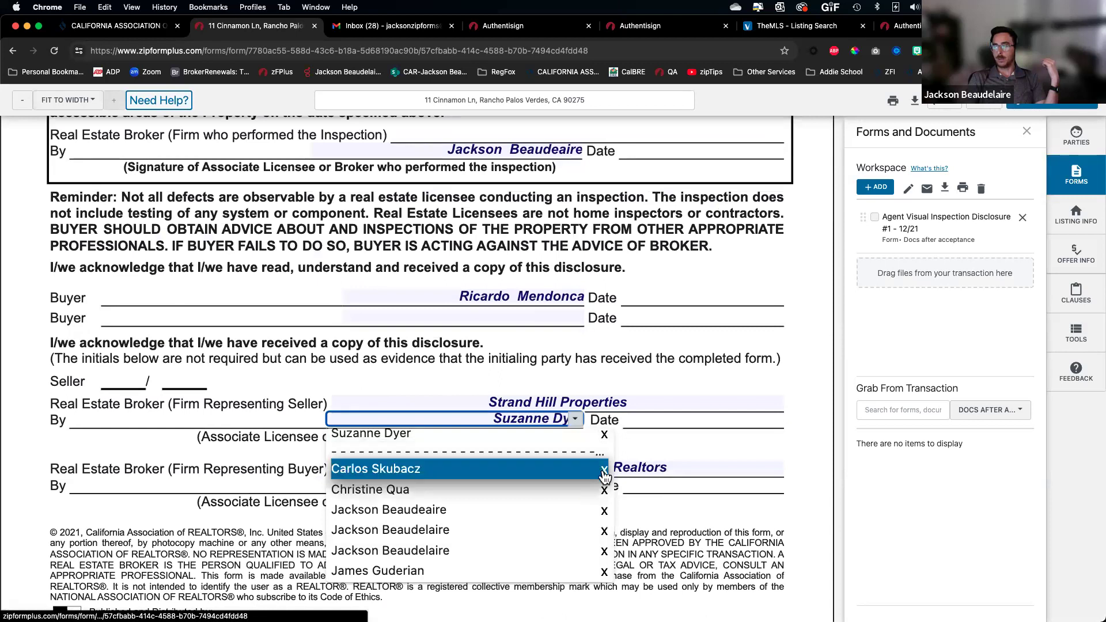
click(605, 469)
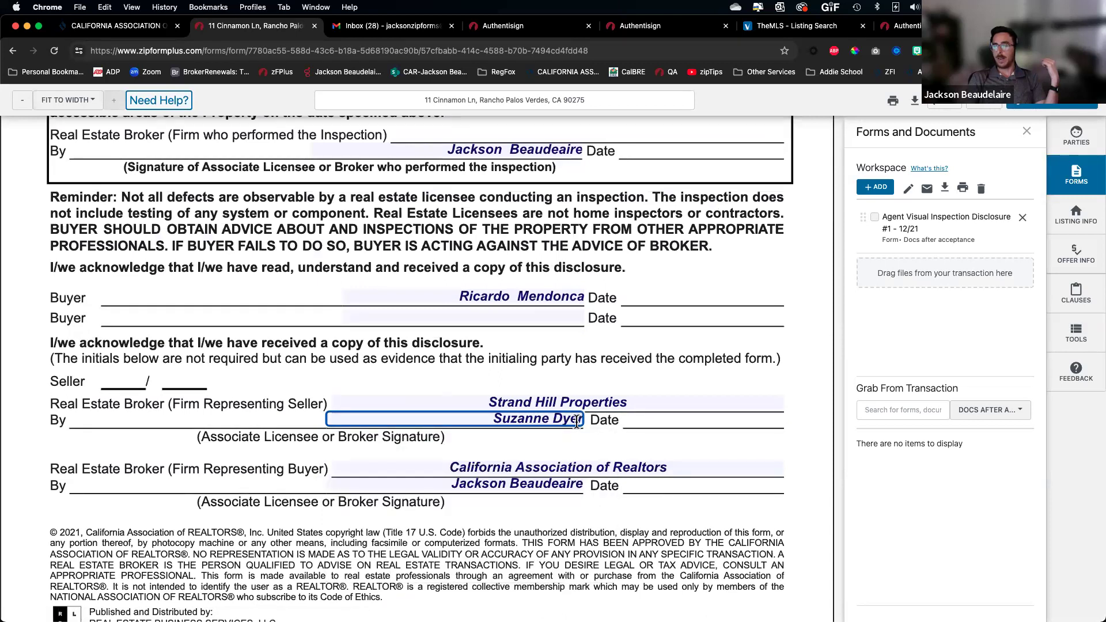
Delete two duplicate agent names from that list and close the form
click(504, 433)
click(500, 420)
click(576, 425)
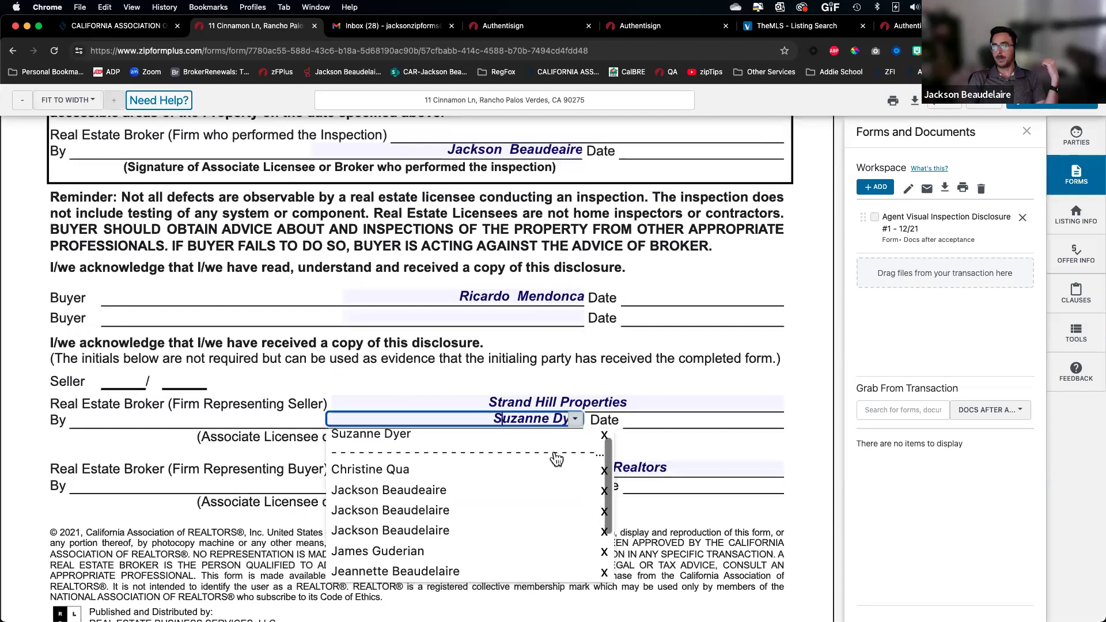
click(605, 493)
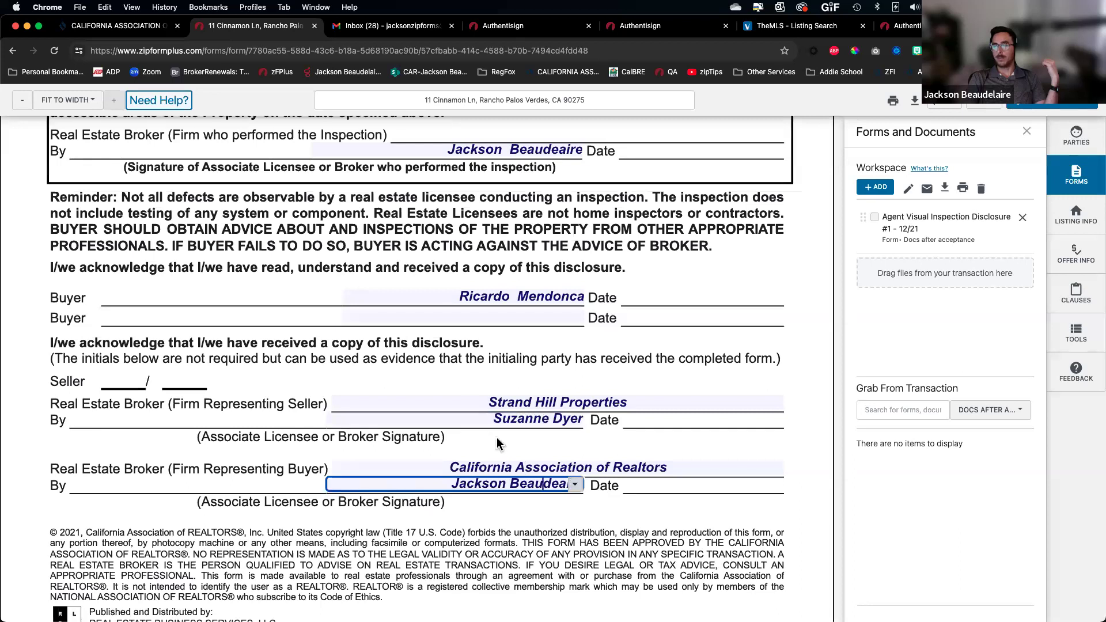
click(576, 426)
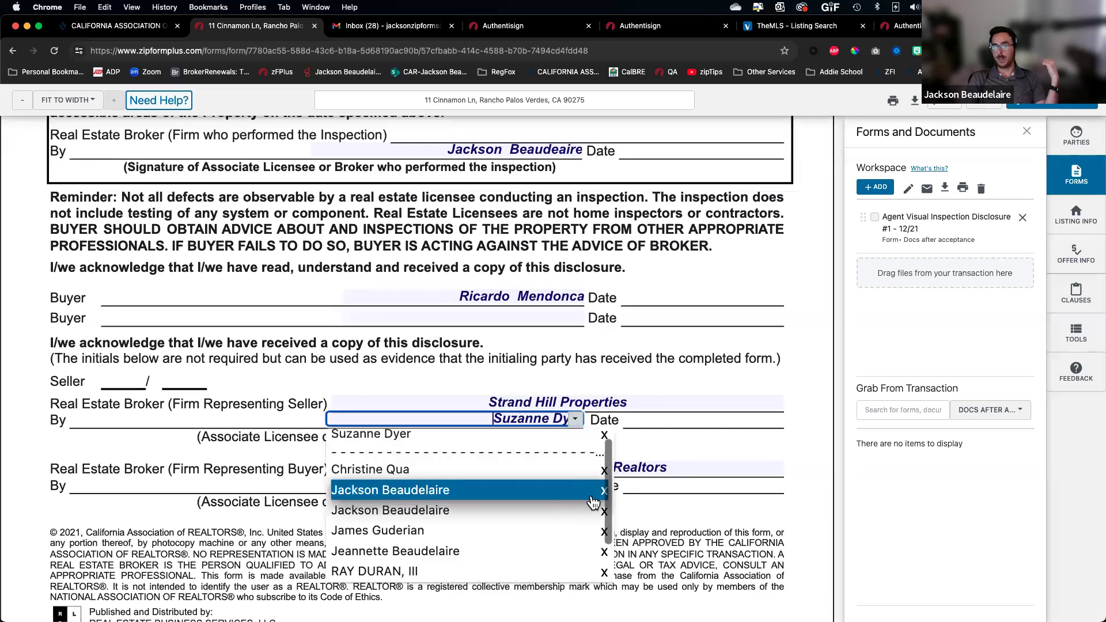
click(605, 491)
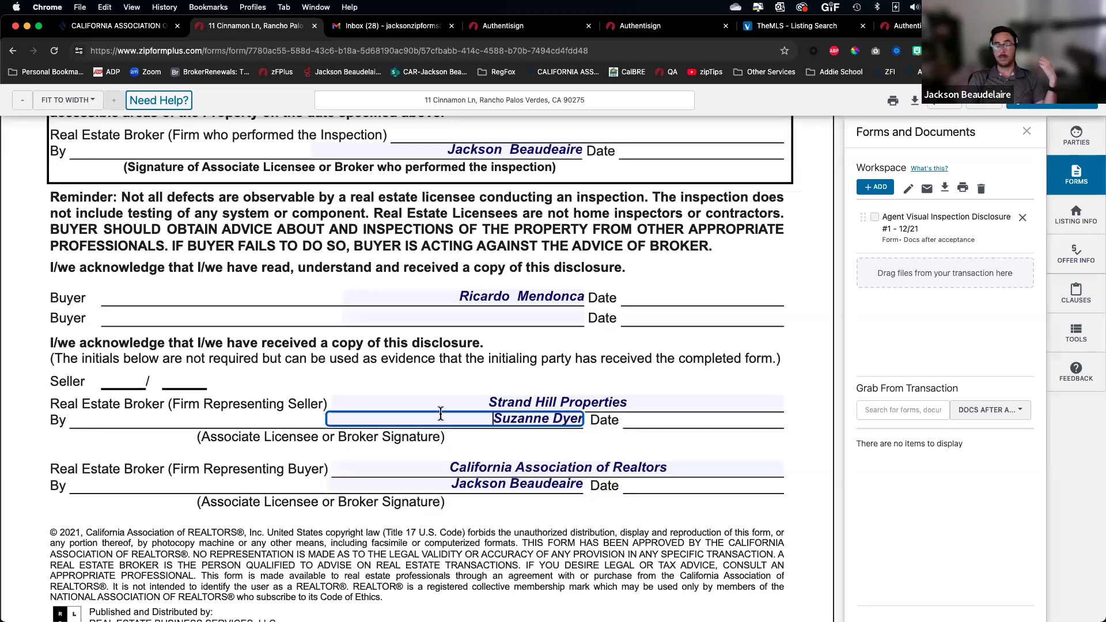
click(945, 113)
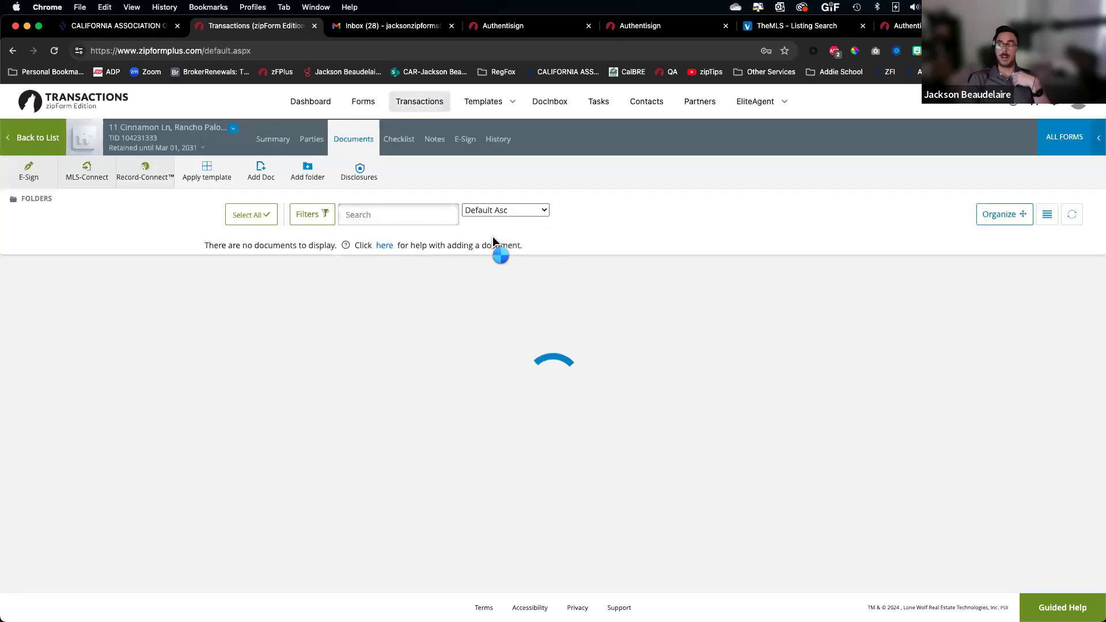
Go from the transaction summary back to the Transactions list and open Txn Tools' Lookup Field Manager
click(272, 140)
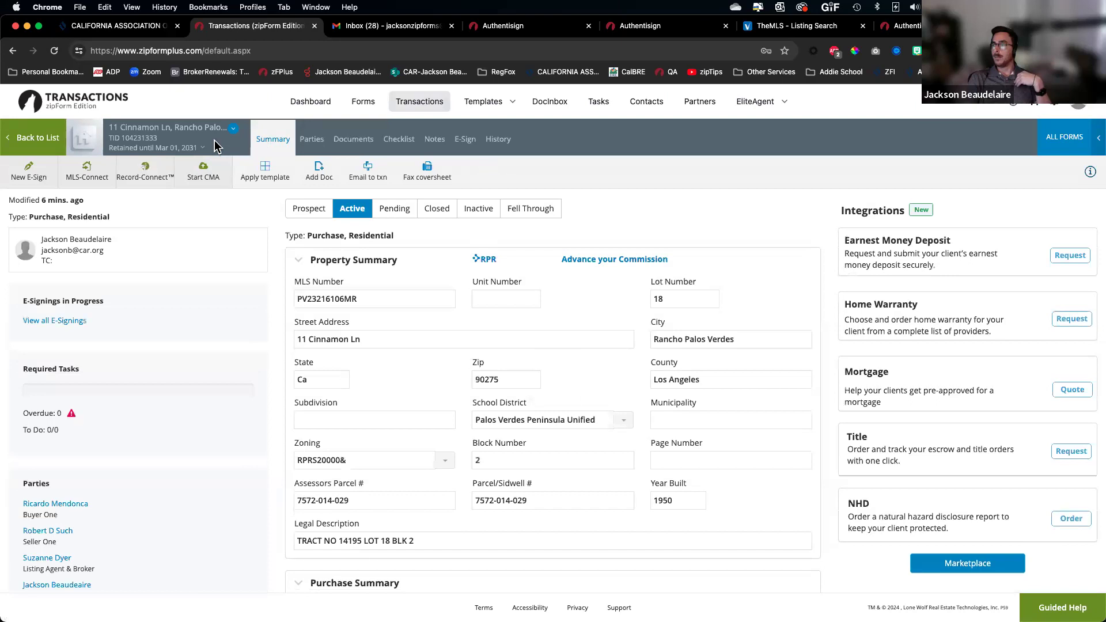
click(32, 137)
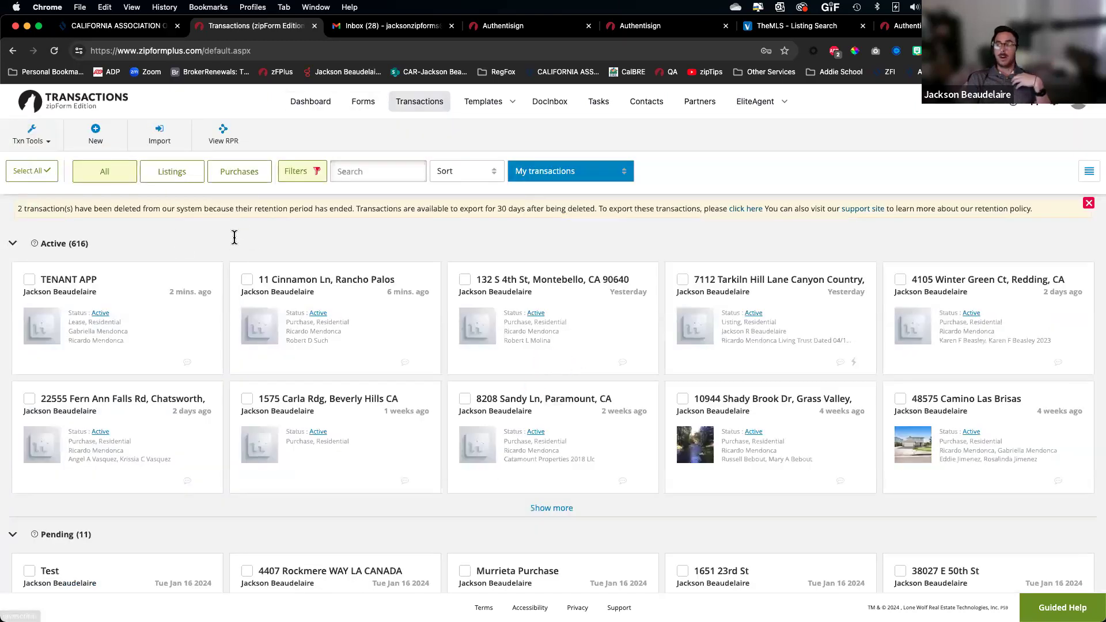
click(36, 143)
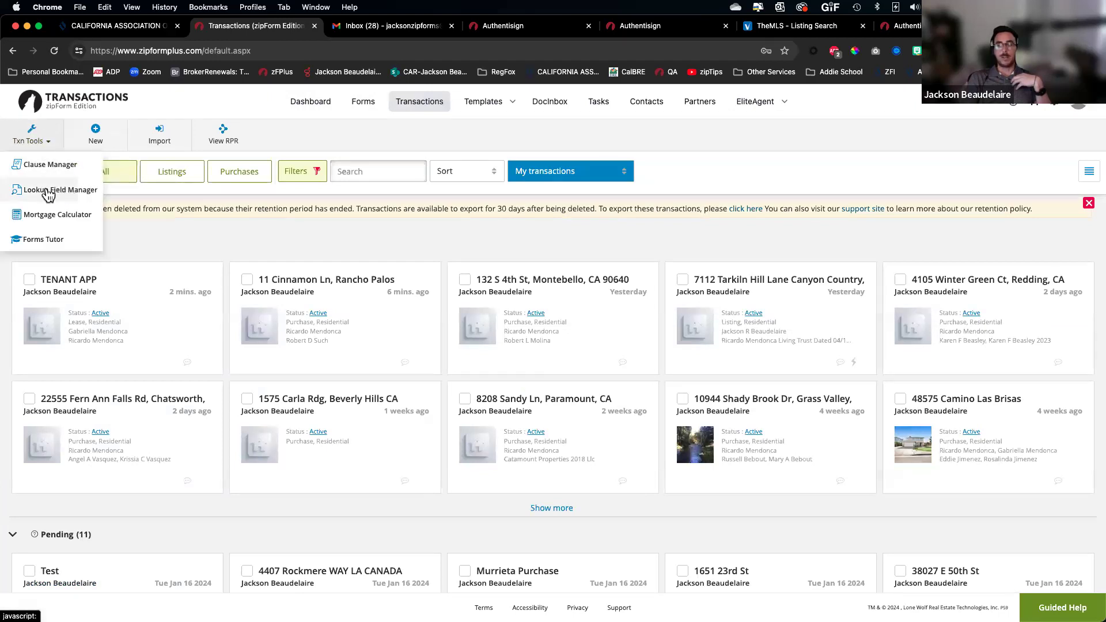
scroll(59, 195, up, 5)
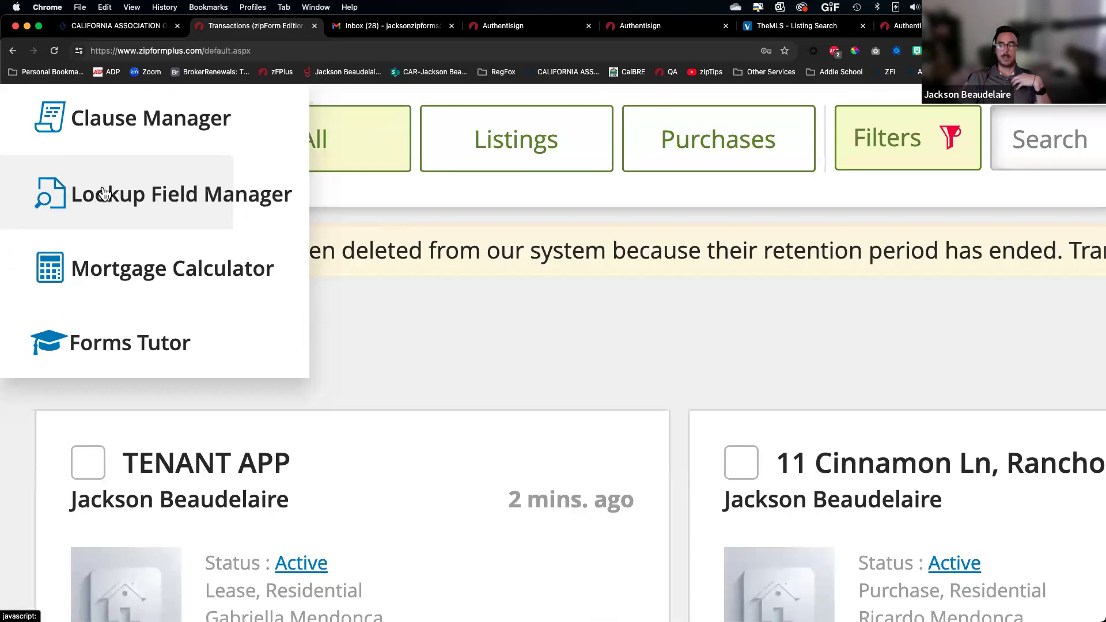
click(141, 197)
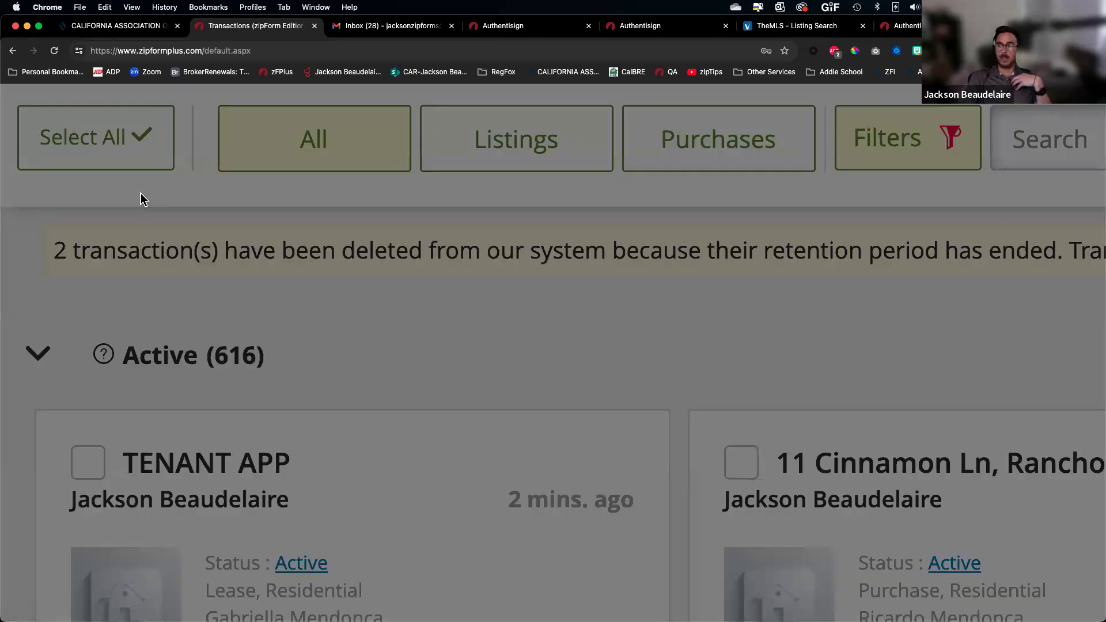
scroll(140, 192, down, 5)
Browse saved entries of the city, zip, b1street, lbemail and laphone lookup fields
click(518, 183)
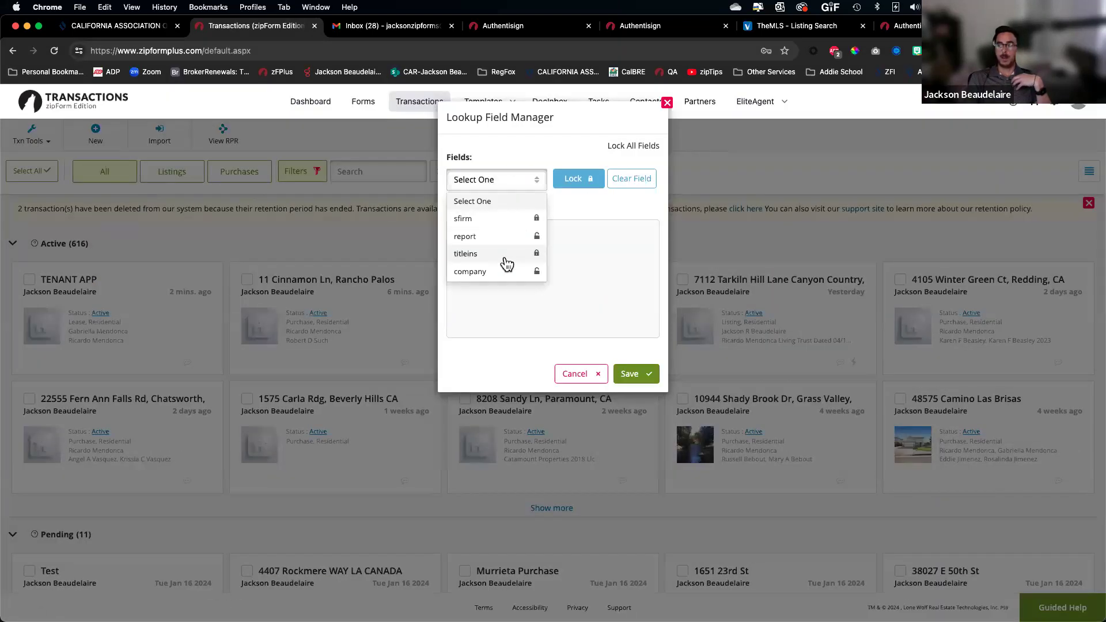
scroll(500, 271, down, 1)
scroll(501, 271, down, 3)
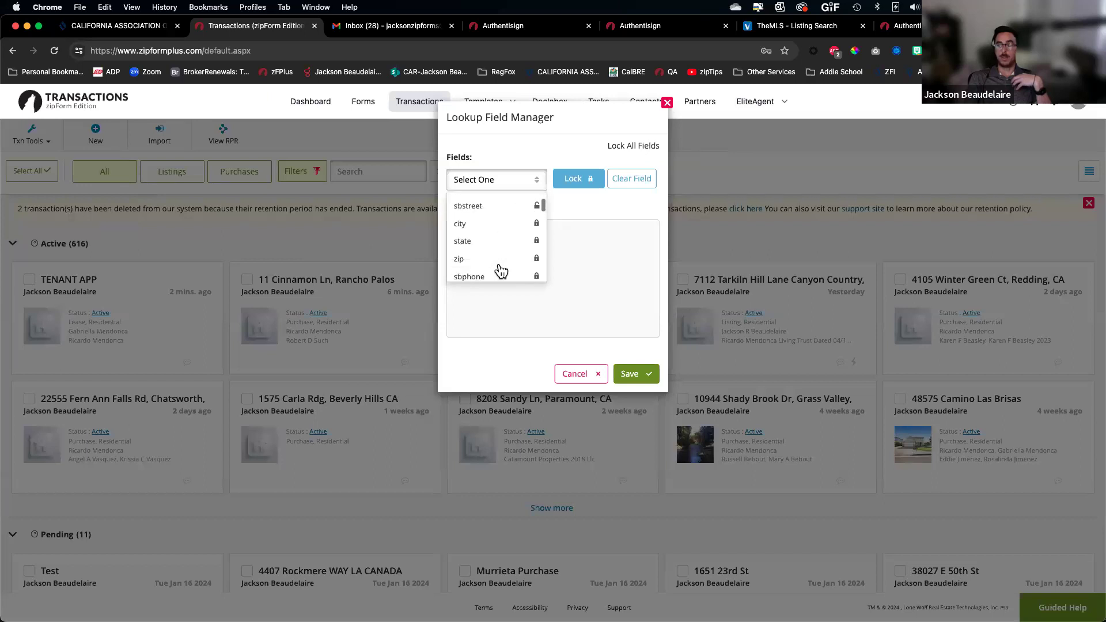
click(486, 218)
click(516, 185)
click(493, 257)
click(515, 185)
scroll(490, 277, down, 3)
click(489, 276)
click(507, 182)
scroll(504, 236, down, 4)
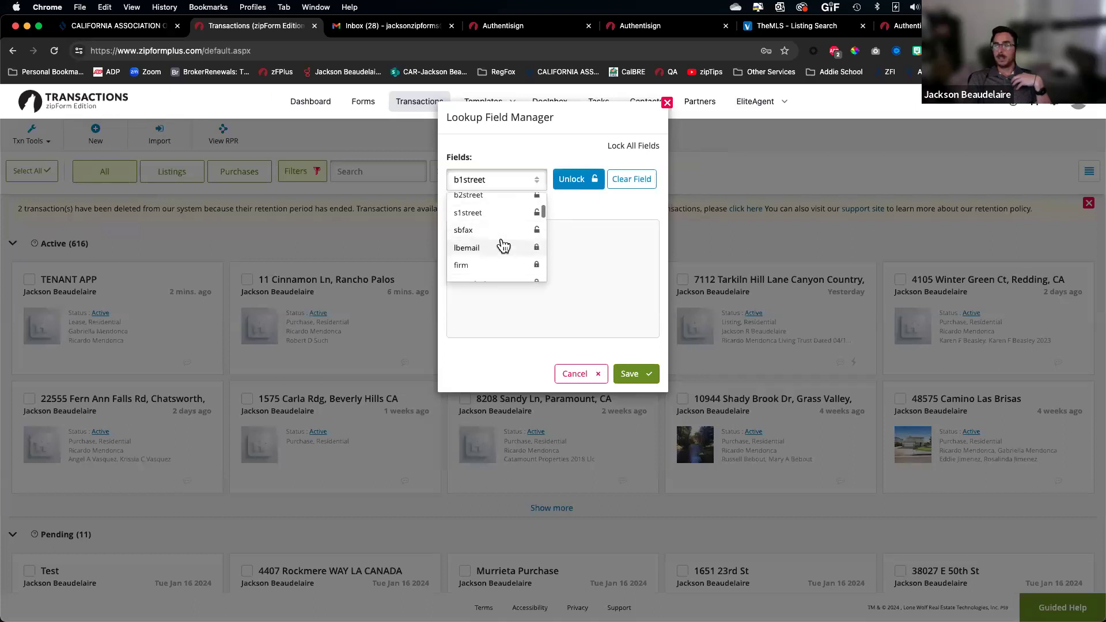
click(509, 222)
click(513, 181)
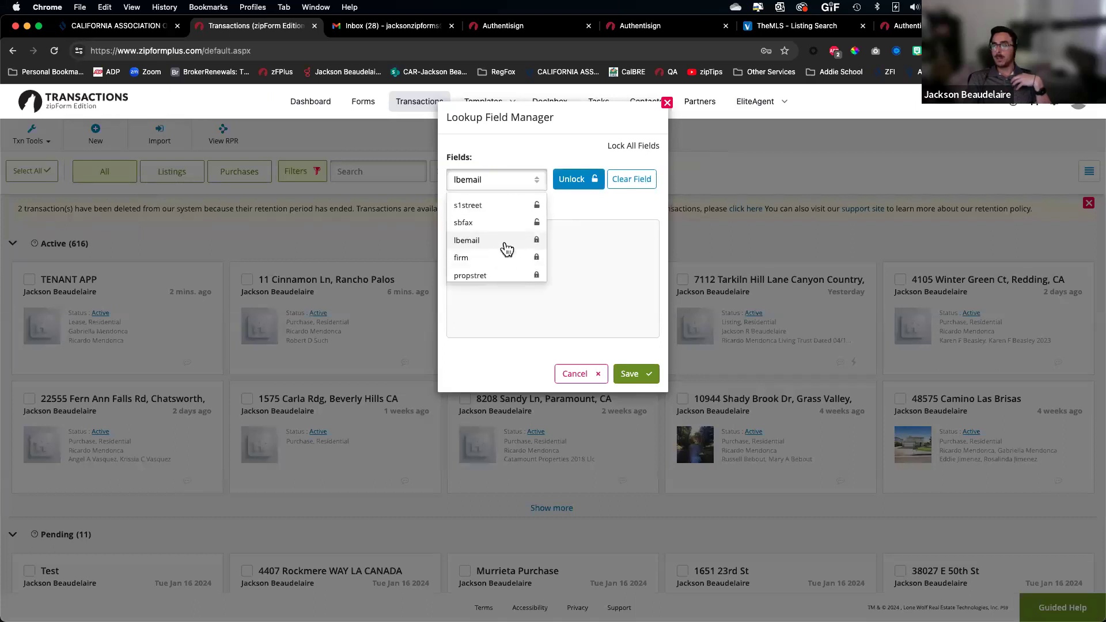
scroll(507, 248, down, 2)
click(495, 263)
click(513, 180)
scroll(505, 270, down, 1)
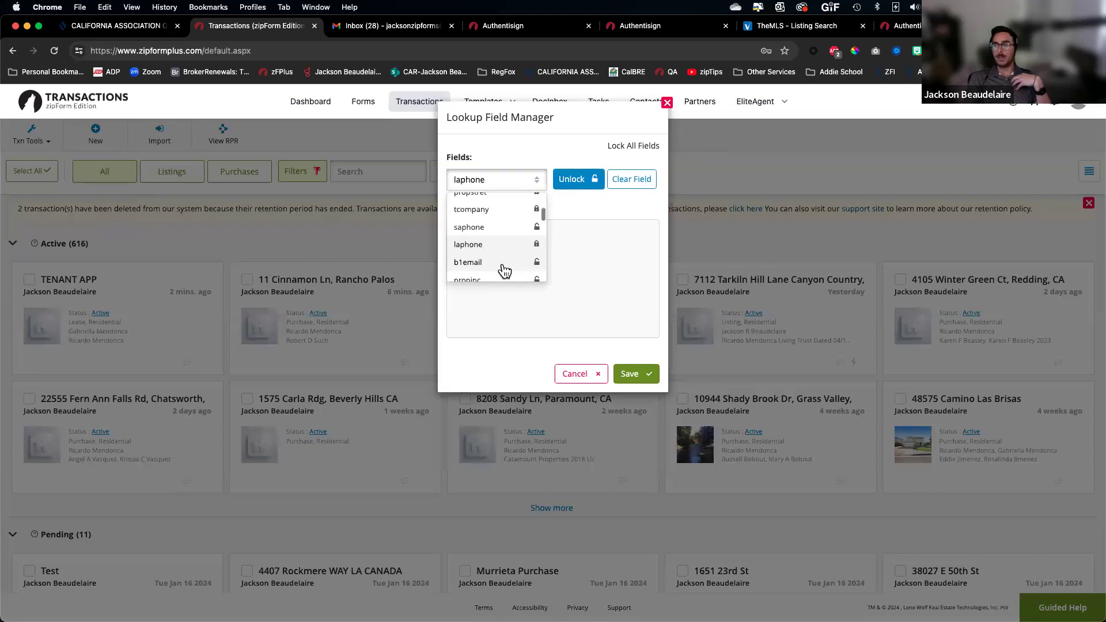
Clear both saved b1email entries and lock the b1email field
click(504, 264)
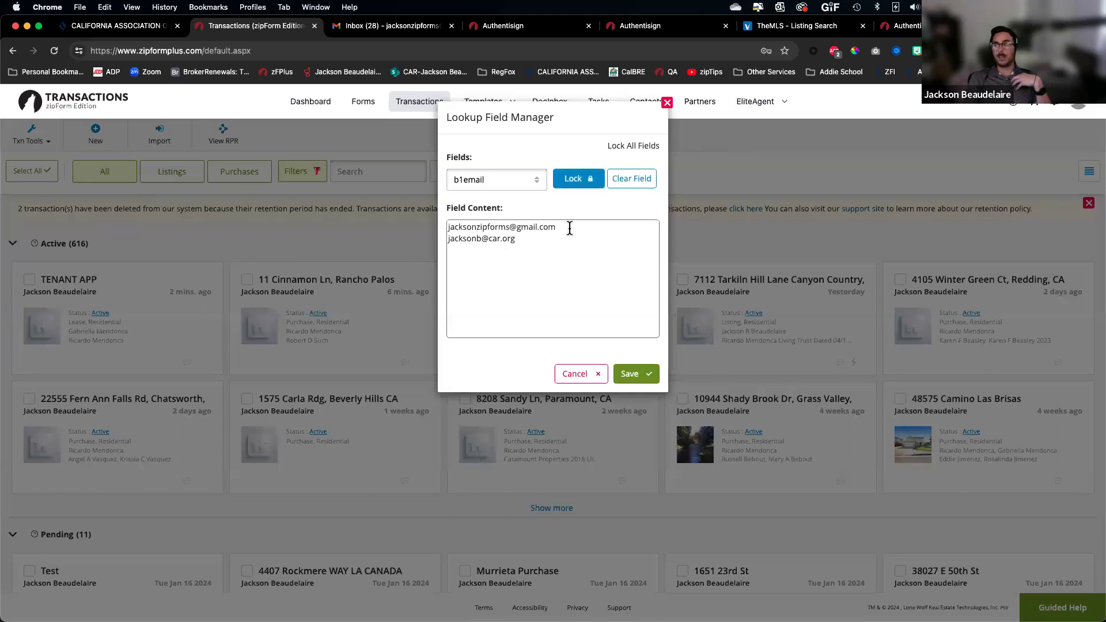
drag(556, 242, 451, 176)
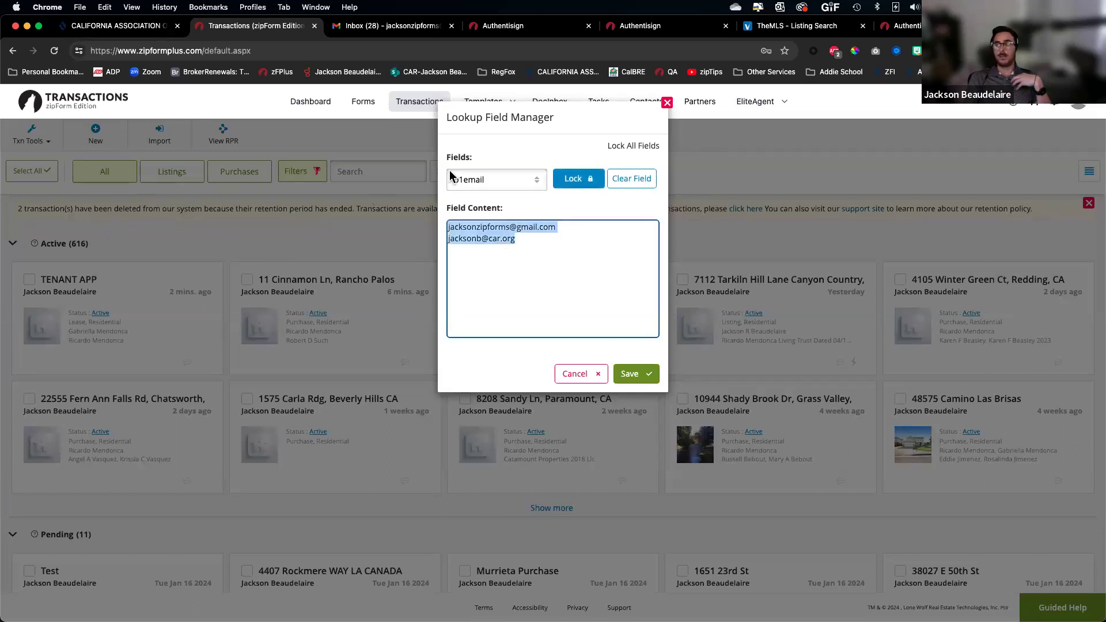
click(621, 182)
click(579, 182)
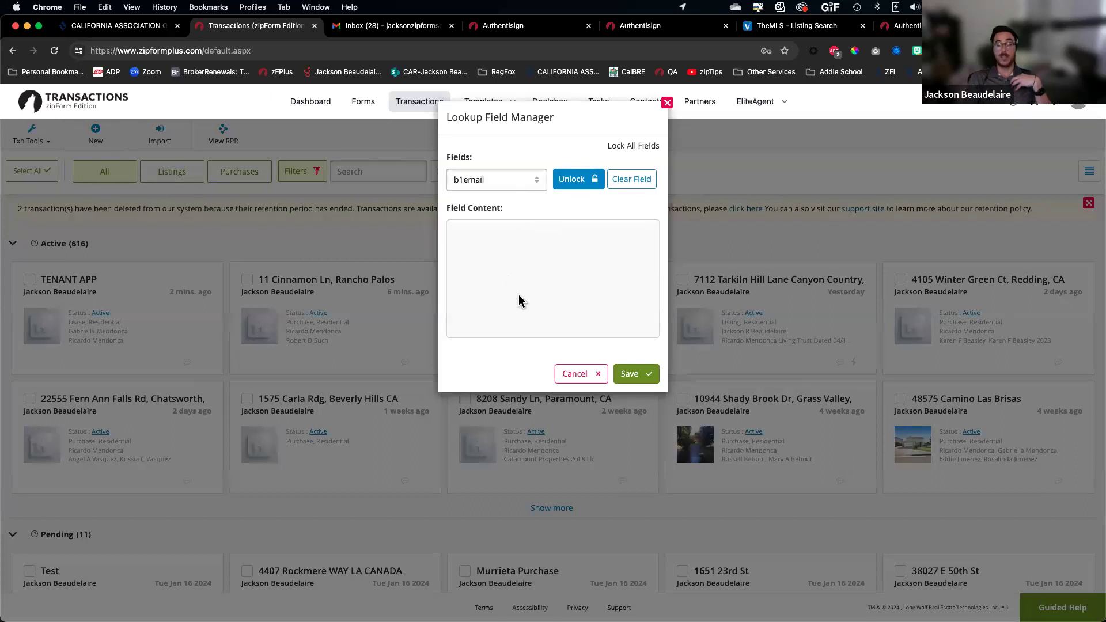
Review saved entries for the time, lbfax, insprprt, itttl, otagr, titlepolicy and phone fields
click(509, 181)
scroll(494, 248, down, 3)
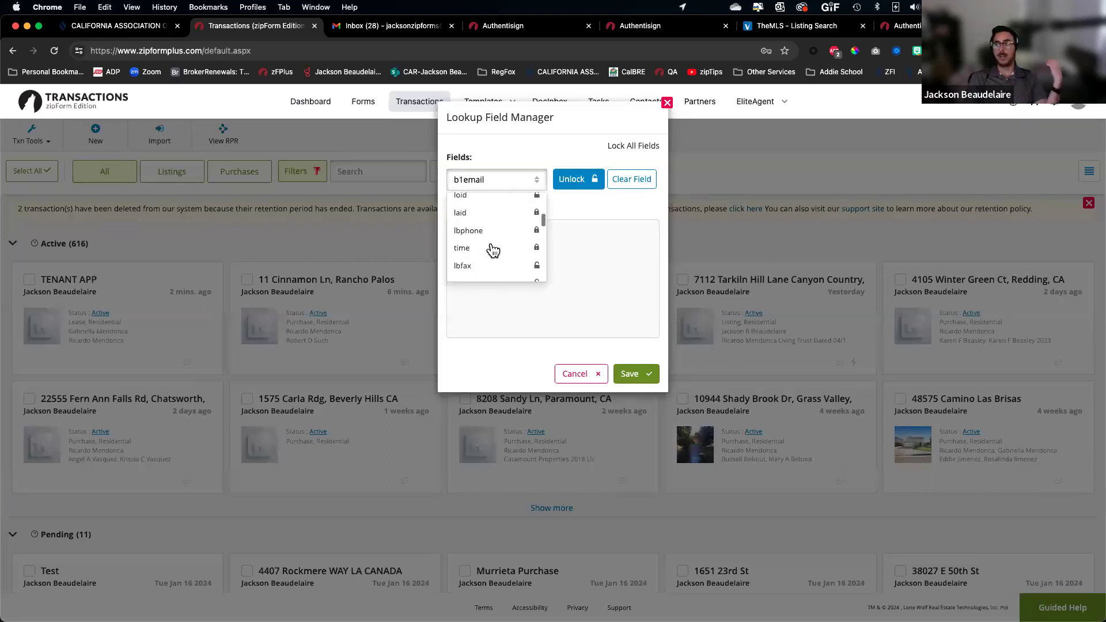
click(490, 249)
click(529, 190)
click(496, 266)
click(517, 188)
scroll(506, 251, down, 2)
click(501, 254)
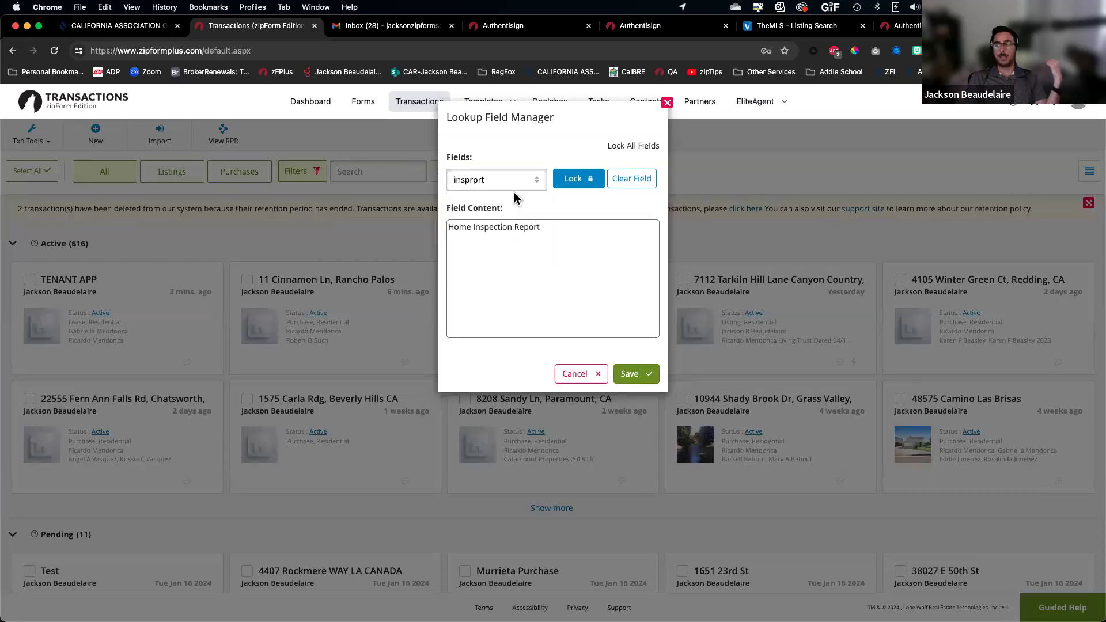
click(507, 183)
click(493, 267)
click(513, 188)
scroll(516, 265, down, 1)
click(507, 261)
click(510, 180)
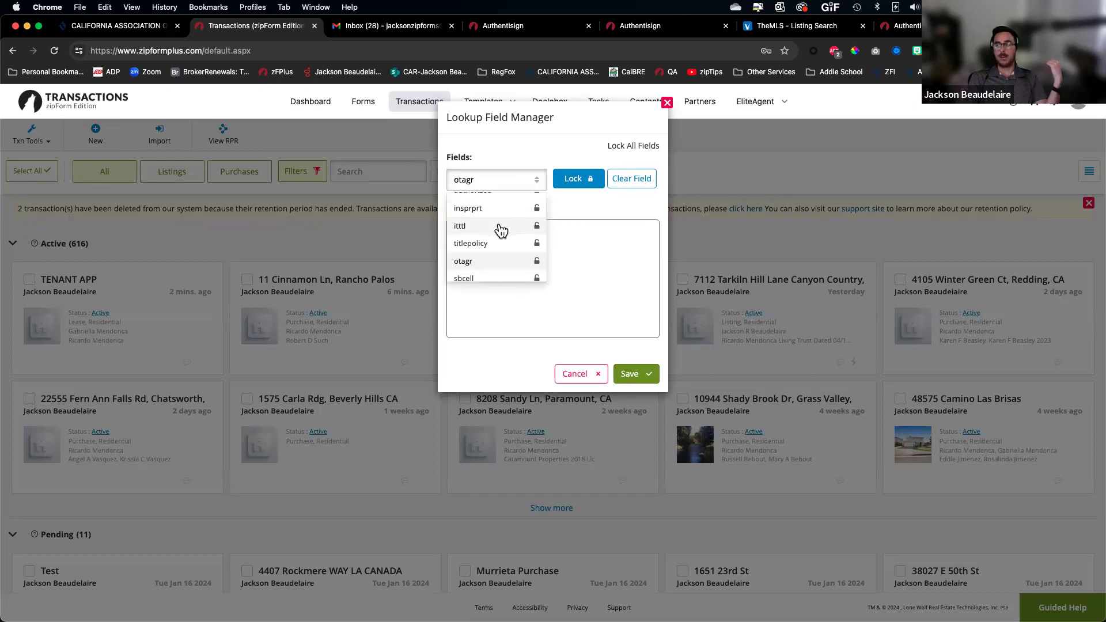
click(496, 243)
click(511, 180)
scroll(503, 253, down, 2)
click(501, 256)
Delete the first of the two saved entries in the name field
click(508, 183)
click(494, 271)
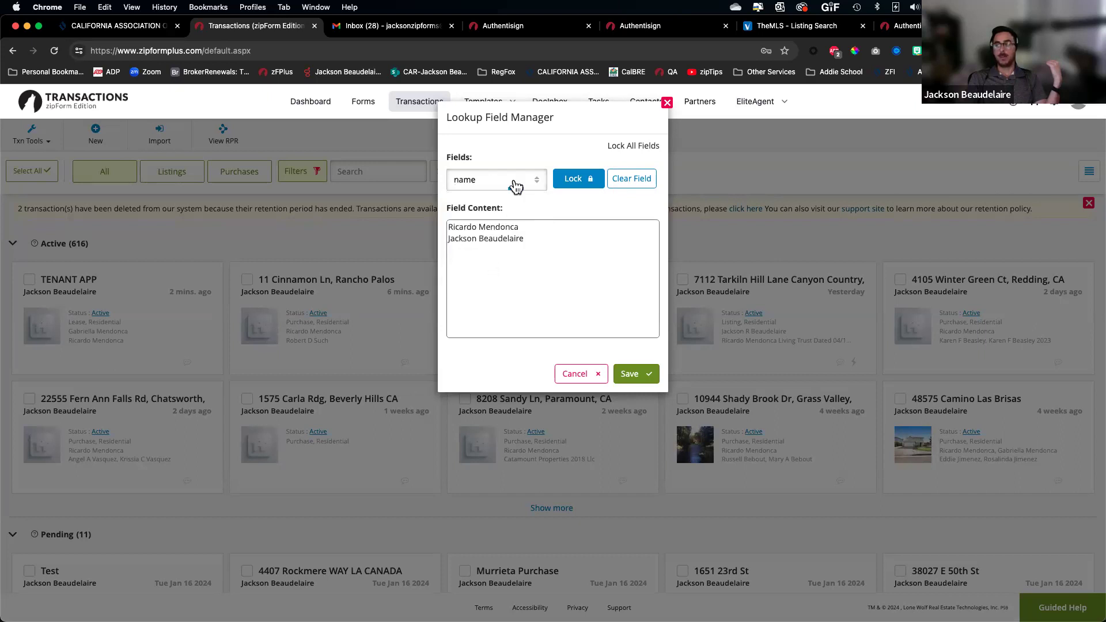
drag(527, 228, 448, 227)
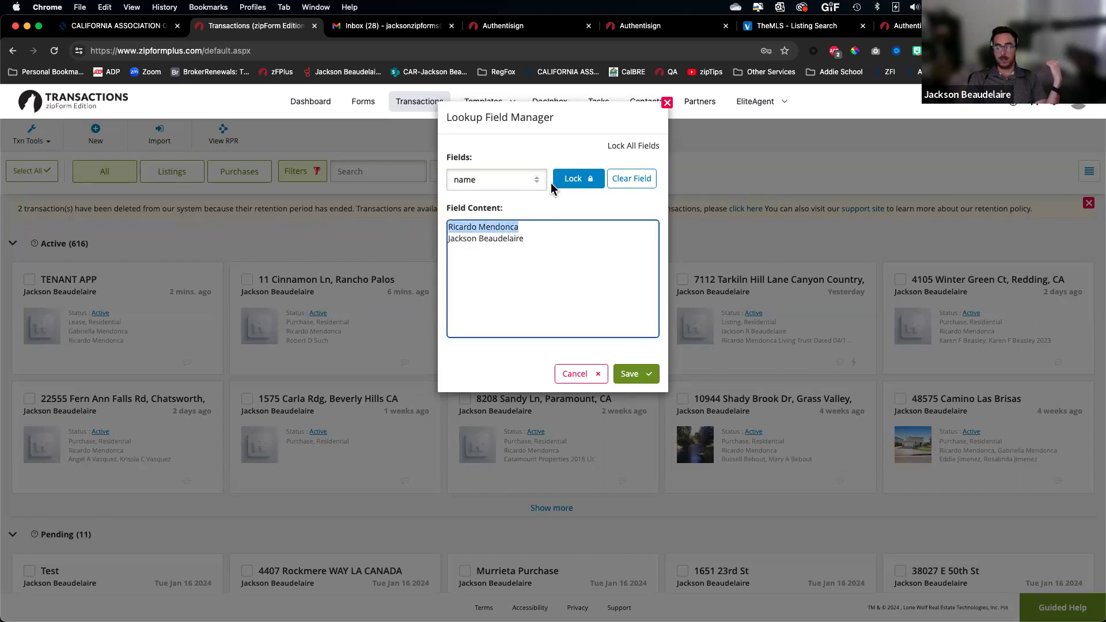
key(BackSpace)
key(BackSpace)
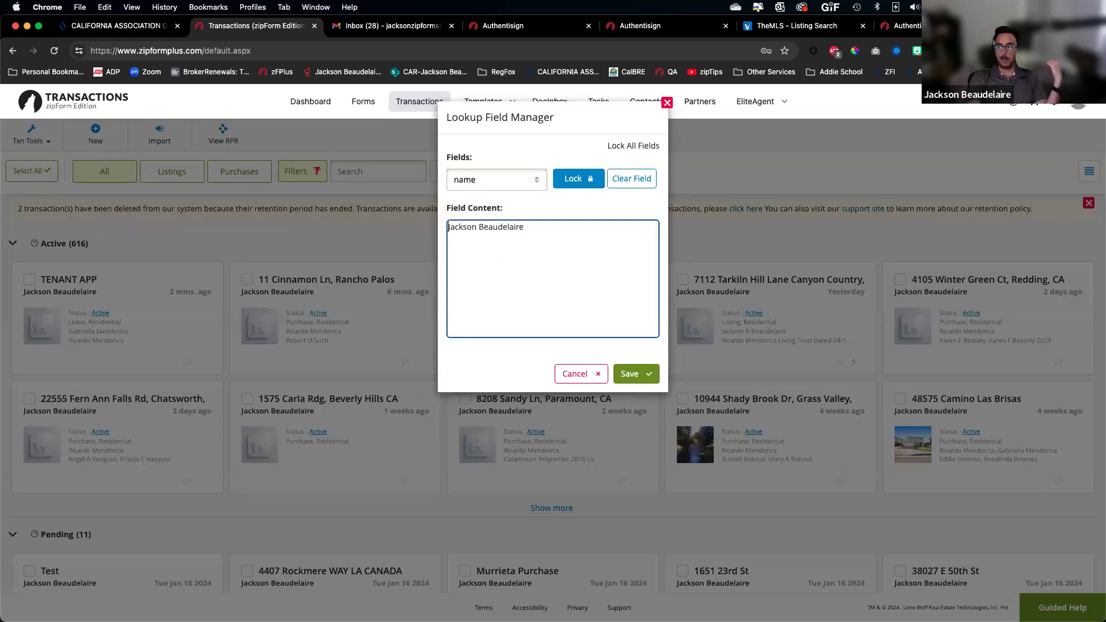
Review saved entries for the undefined, s2street, tagemail, eagent, eaglic and eoemail fields
click(489, 179)
scroll(501, 253, down, 3)
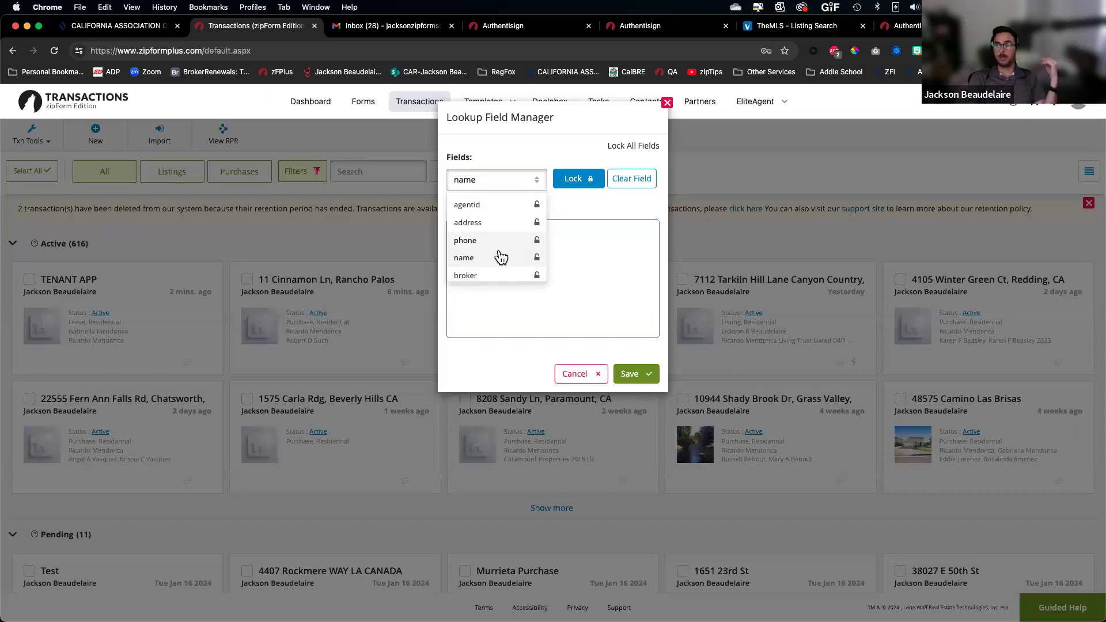
scroll(501, 258, down, 5)
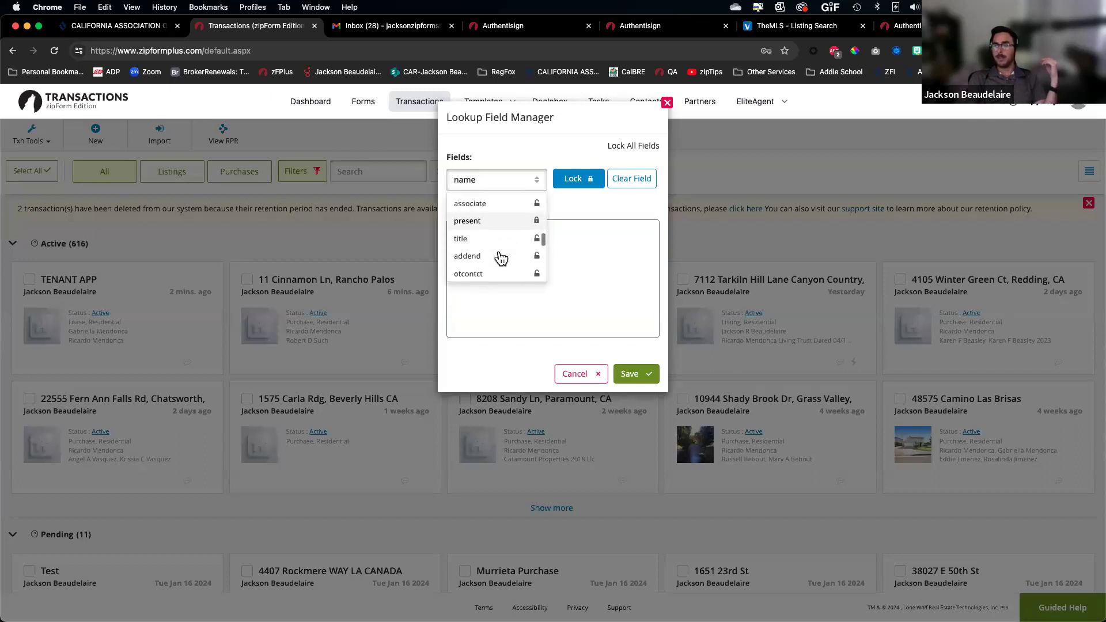
scroll(501, 258, down, 5)
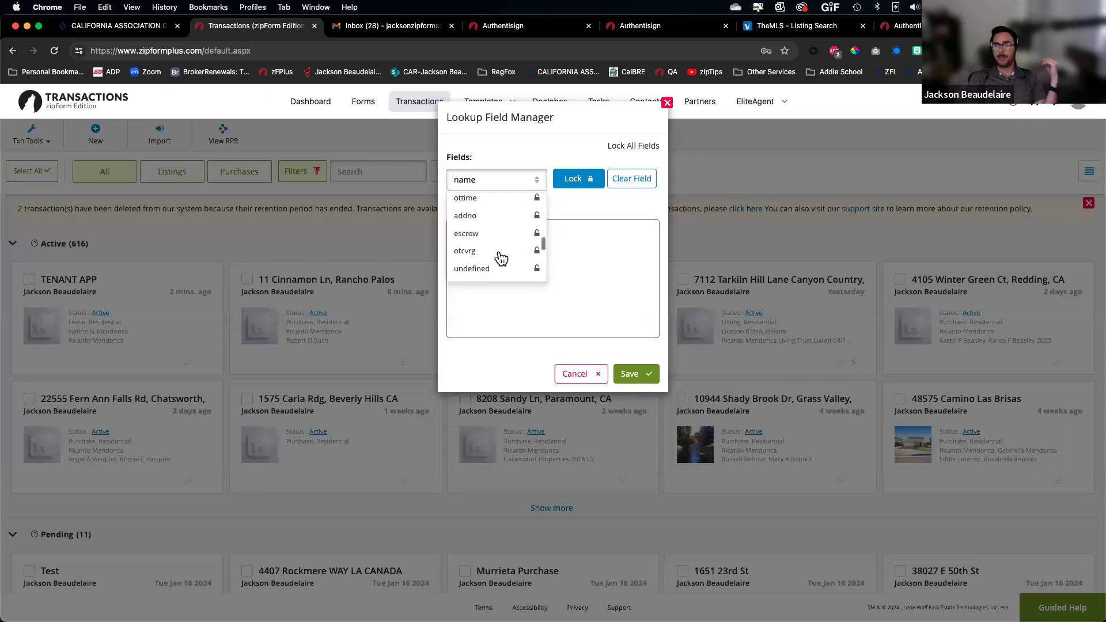
click(498, 260)
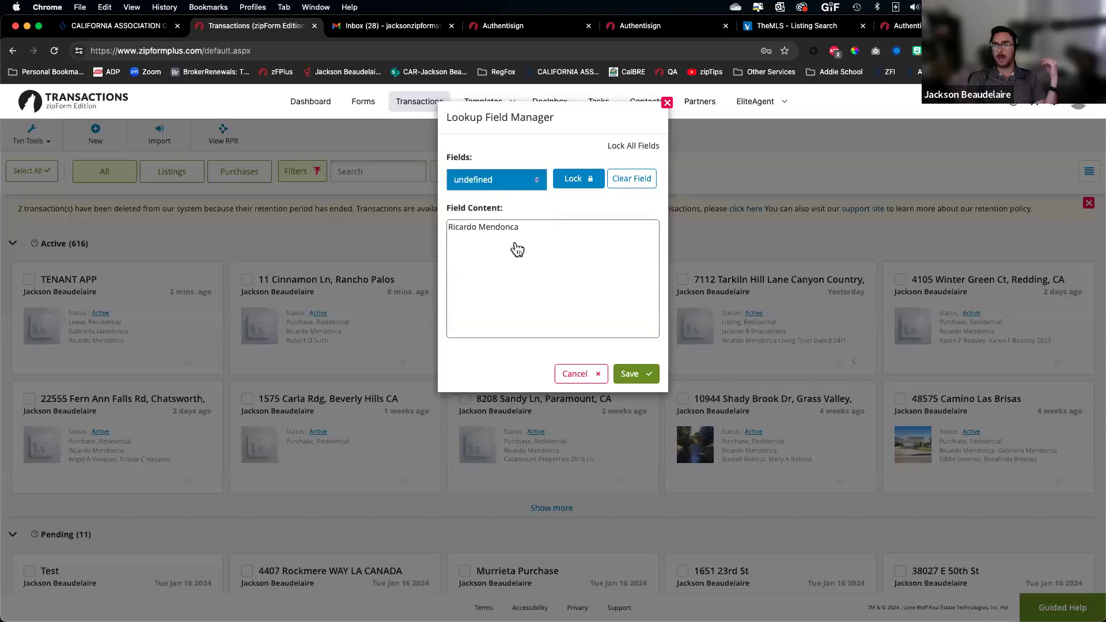
click(513, 181)
click(505, 265)
click(509, 182)
scroll(503, 246, down, 2)
click(501, 255)
click(501, 180)
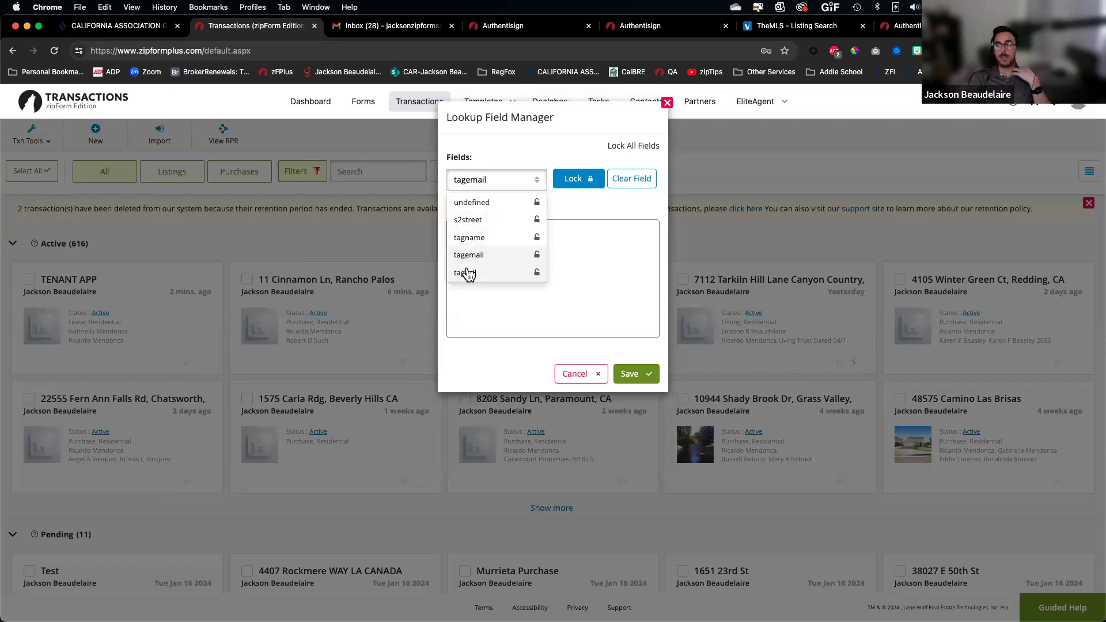
scroll(483, 272, down, 3)
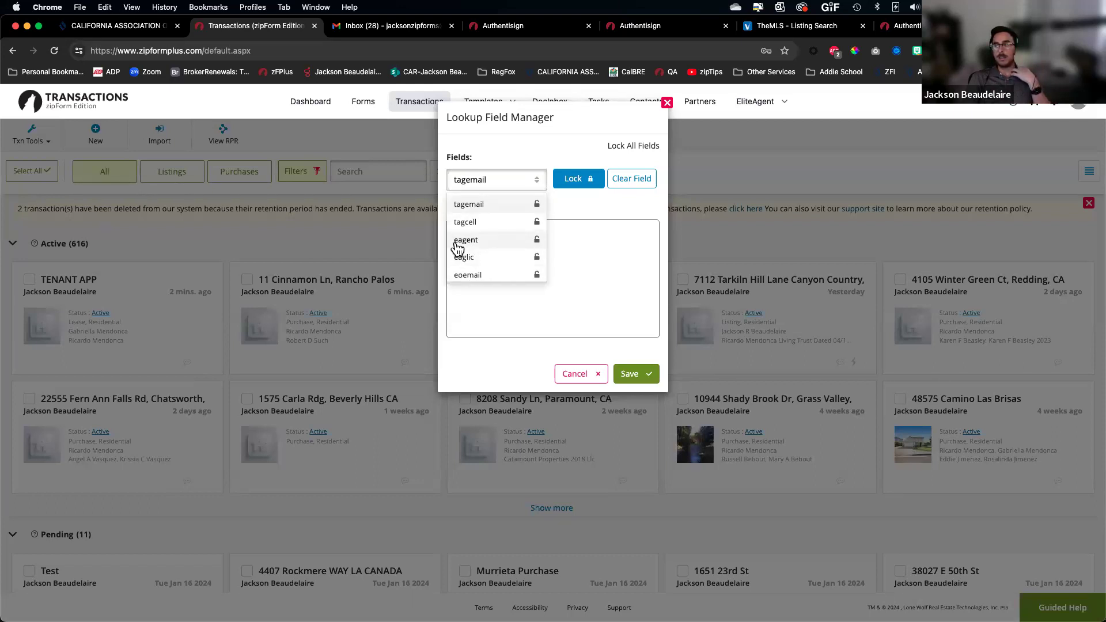
click(466, 245)
click(499, 182)
click(490, 266)
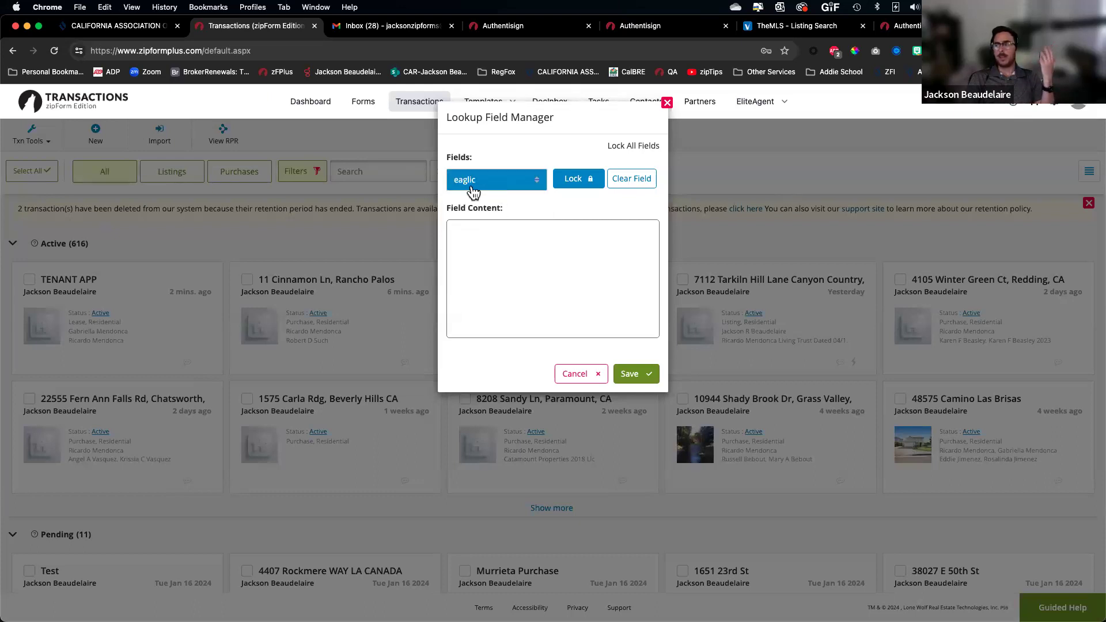
click(470, 184)
click(494, 278)
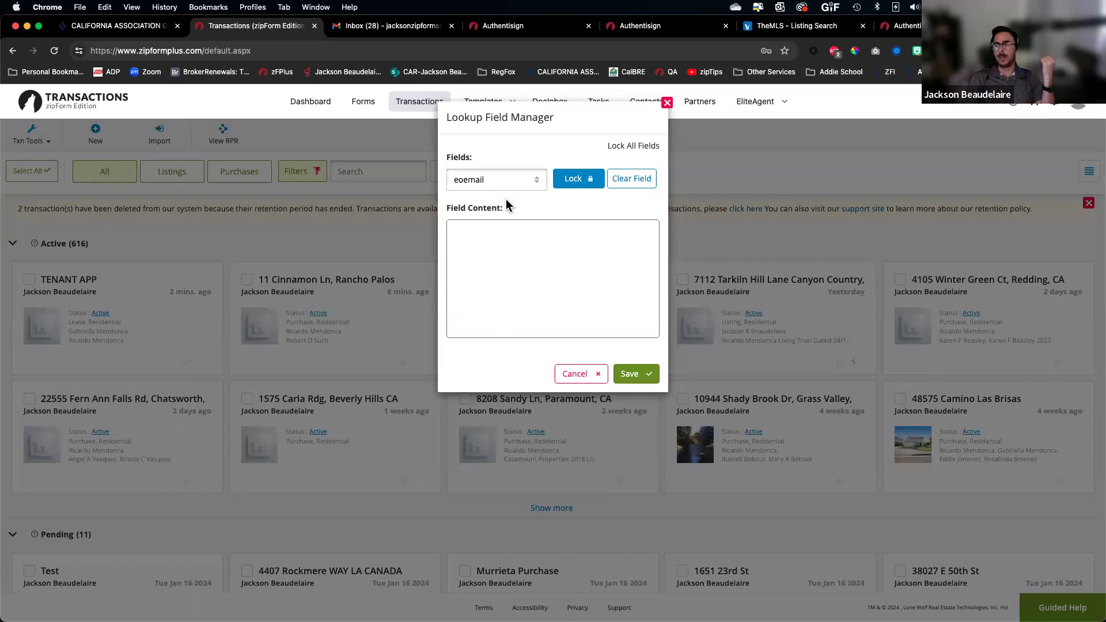
click(507, 183)
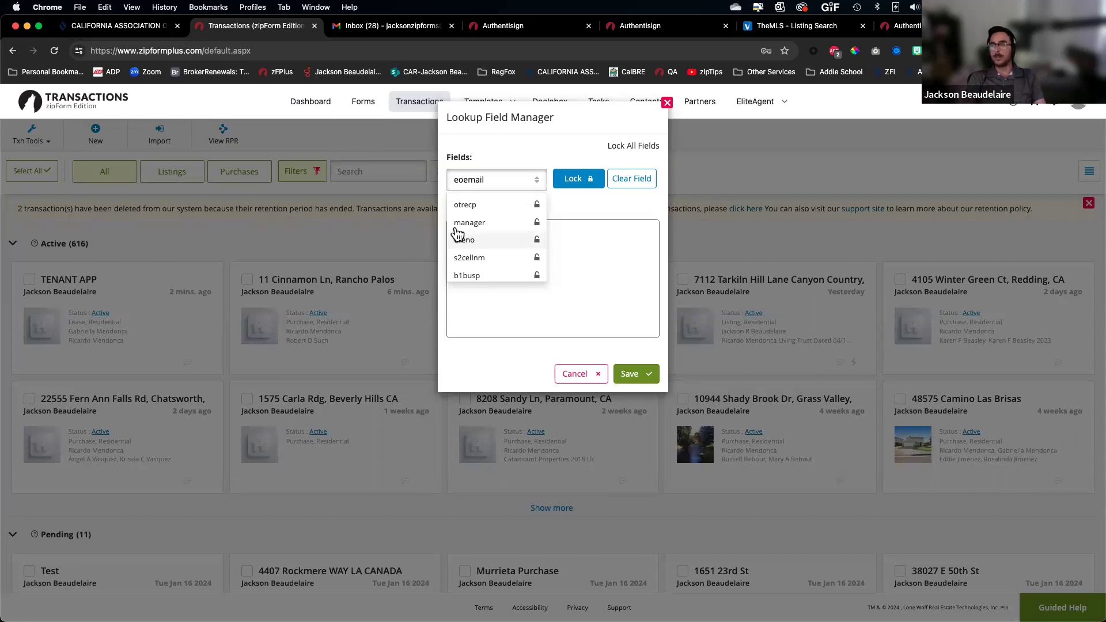
Close the Lookup Field Manager on tagemail and advance to the zipTips with the zipGuys slide
scroll(503, 233, up, 5)
click(494, 211)
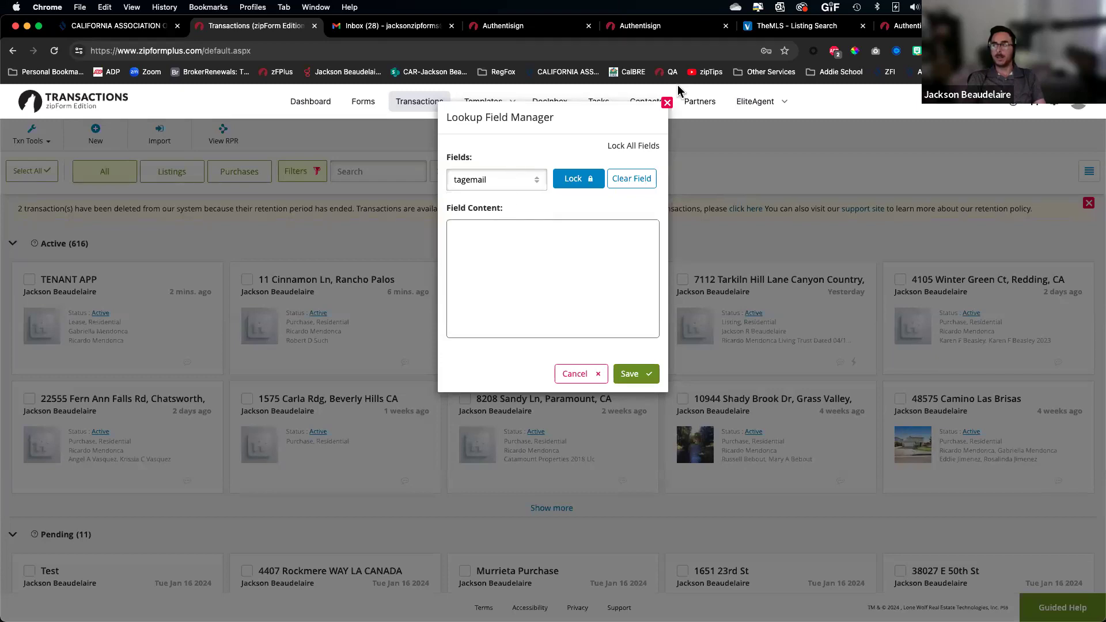
click(755, 130)
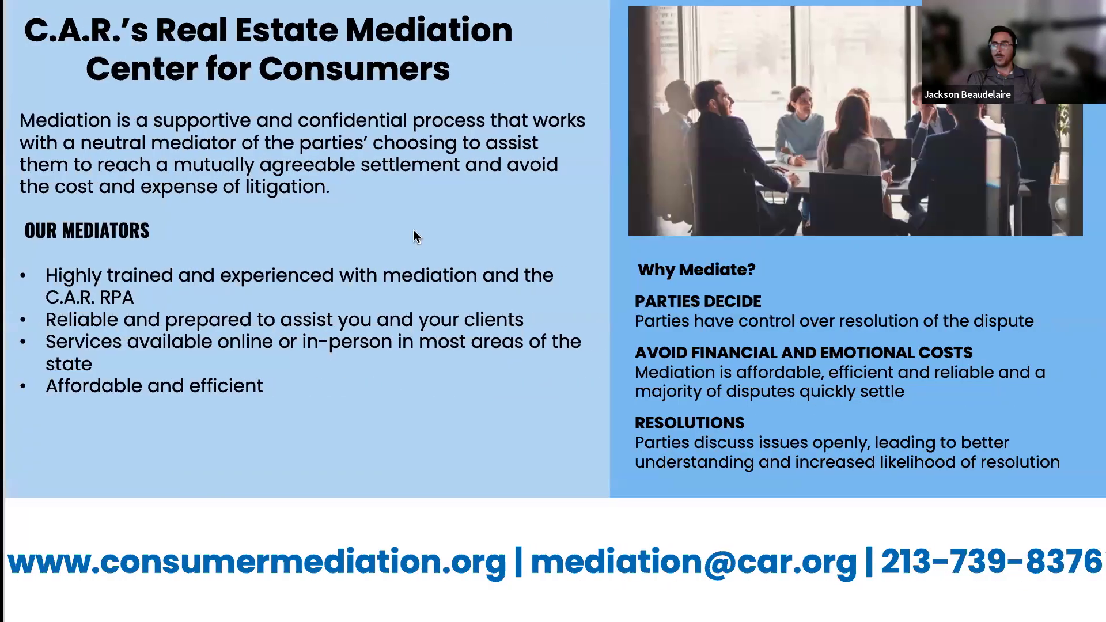
key(Left)
key(Left)
key(Left)
key(Left)
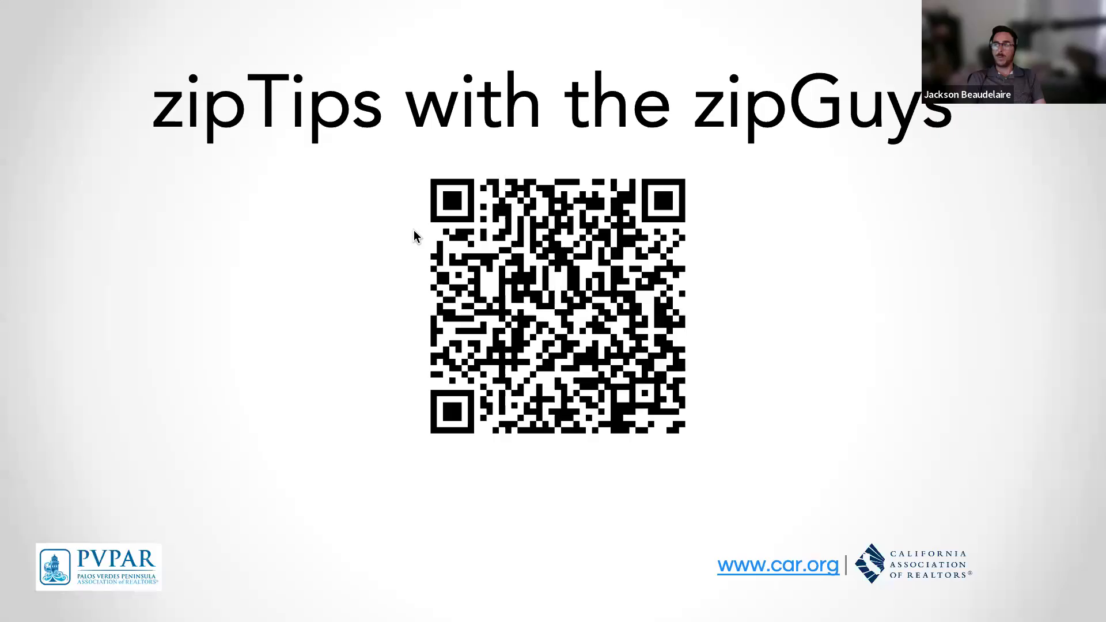